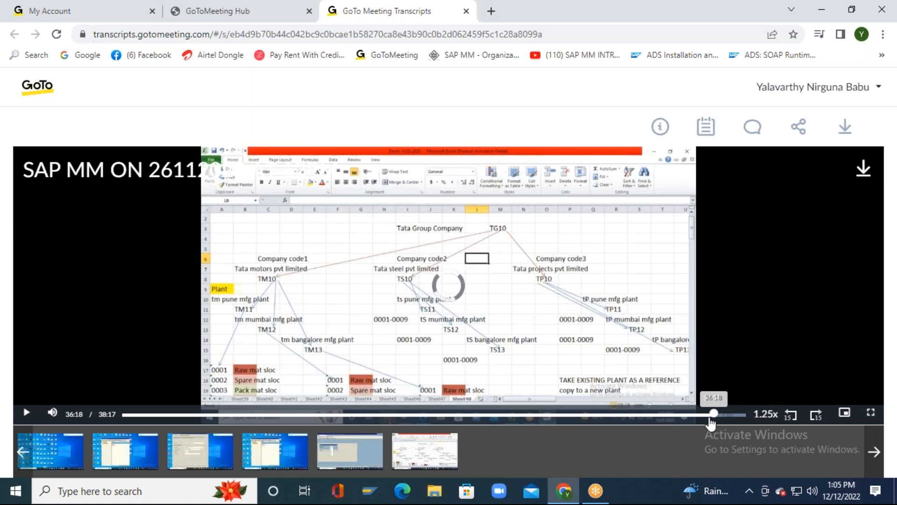
Step: Rewind the meeting recording to 33:48, then minimize Chrome to reach the desktop
left_click(695, 415)
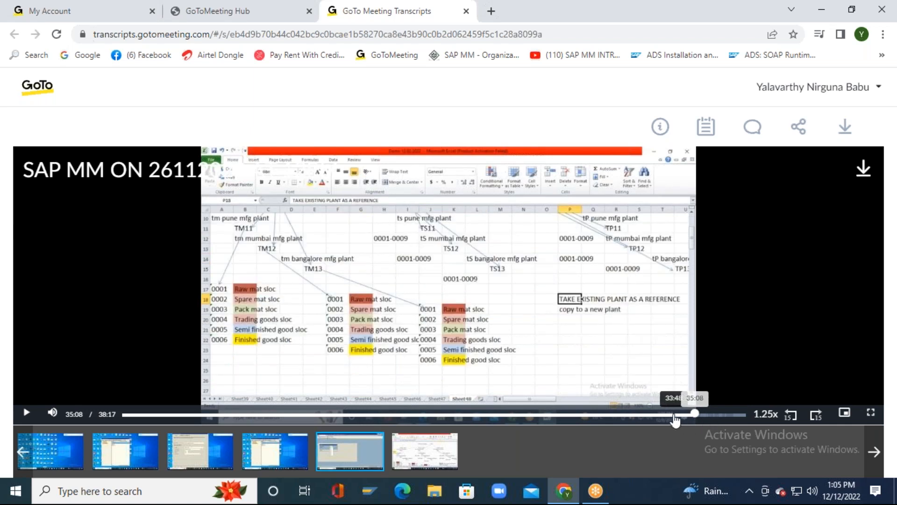
left_click(675, 415)
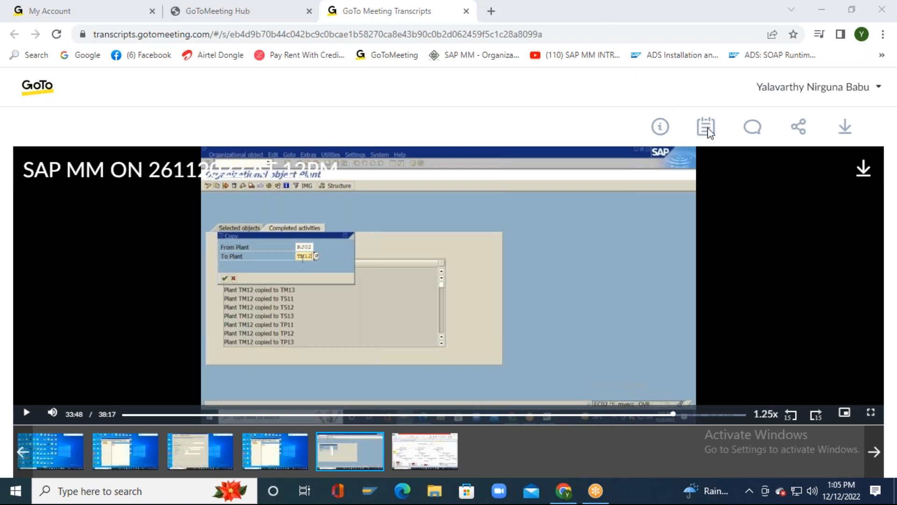
left_click(821, 10)
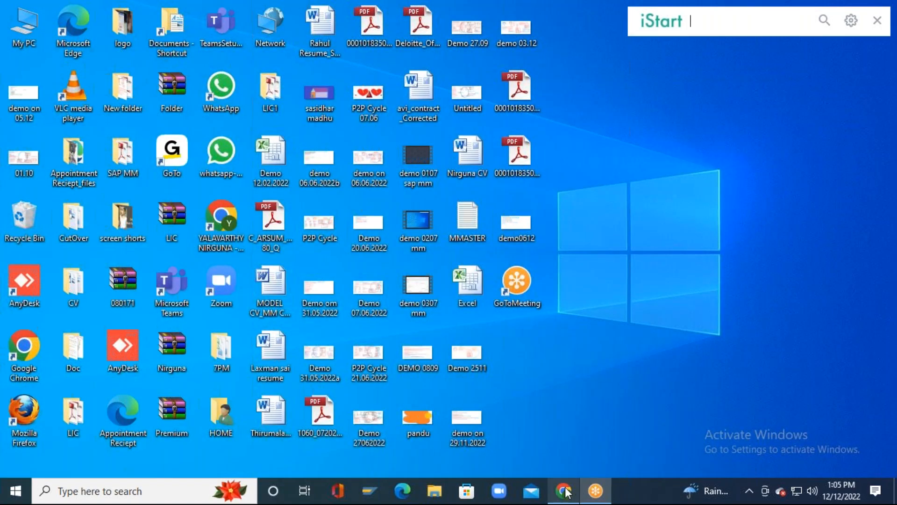
Step: Open the Demo 12.02.2022 workbook, dismiss the activation message, and show Sheet48
double_click(279, 151)
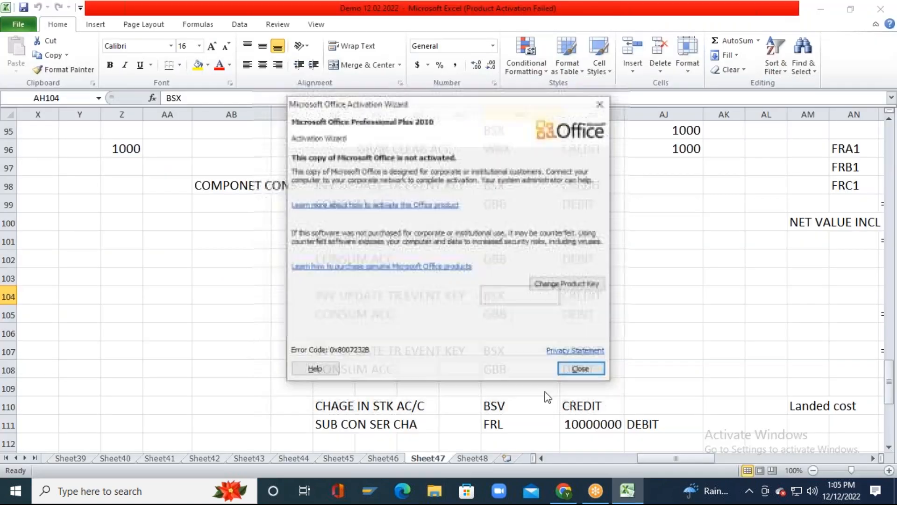
left_click(582, 370)
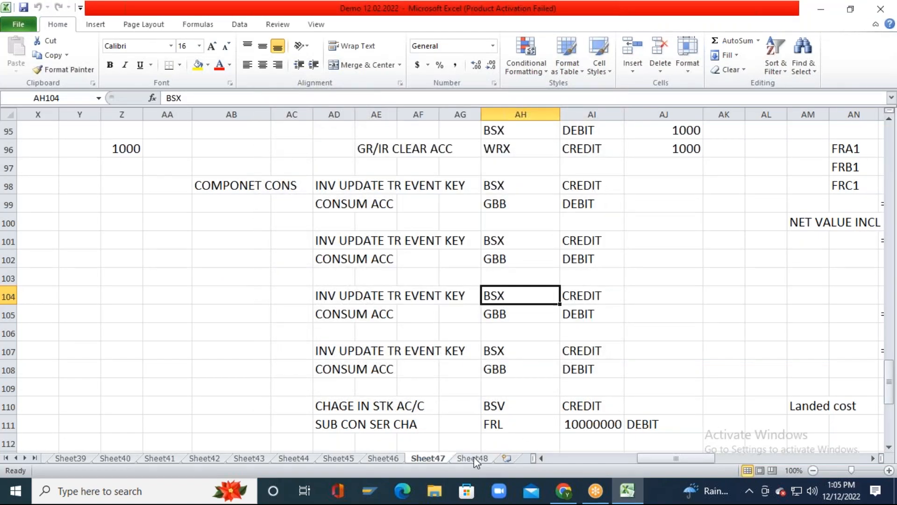
left_click(473, 458)
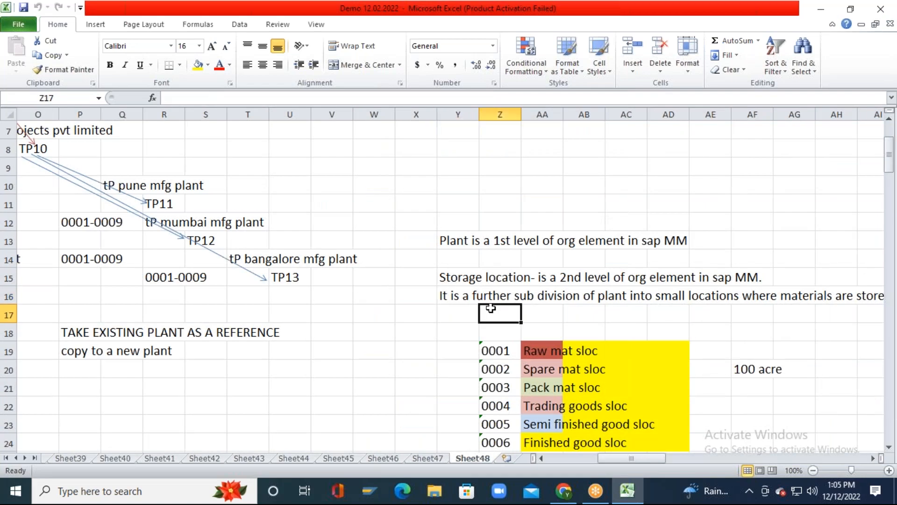
Step: Move to TM10 in cell C8 of the Tata plant diagram
key("Left")
key("Left")
key("Left")
key("Left")
key("Left")
key("Left")
key("Left")
key("Left")
key("Left")
key("Left")
key("Left")
key("Left")
key("Left")
key("Left")
key("Left")
key("Left")
key("Left")
key("Left")
key("Left")
key("Left")
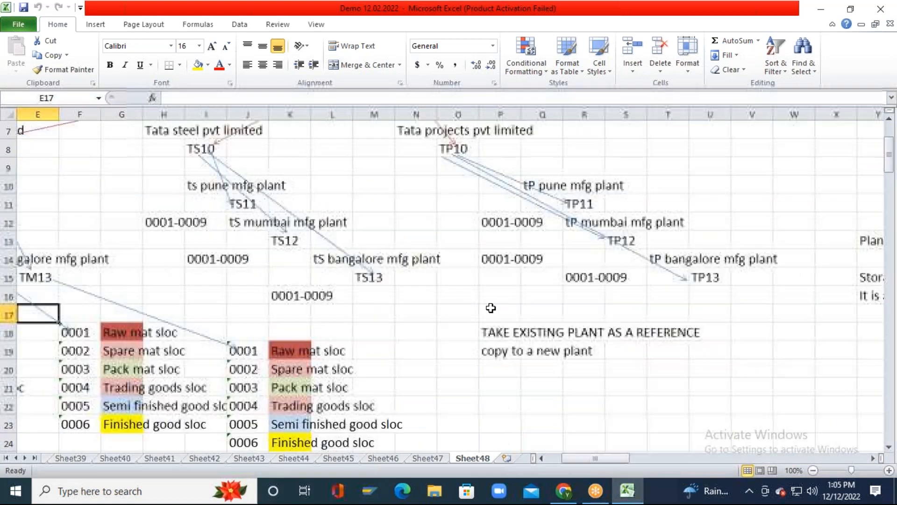
key("Up")
key("Up")
key("Up")
key("Up")
key("Up")
key("Up")
key("Up")
key("Up")
key("Up")
key("Left")
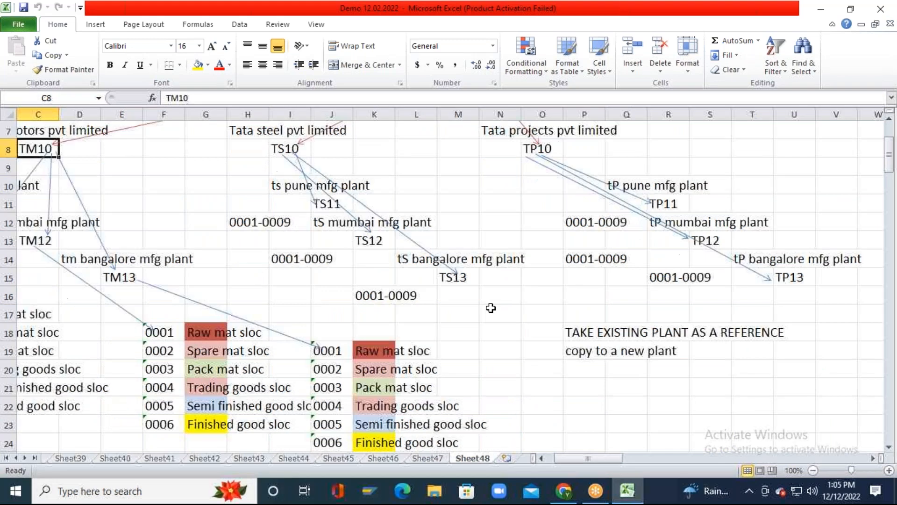
key("Left")
key("Left")
key("Right")
key("Right")
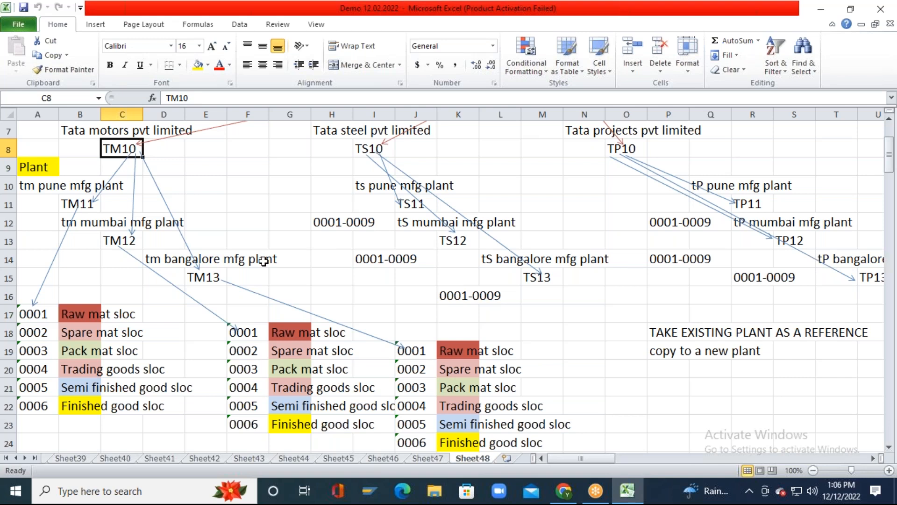
Step: Log on to the EMX_F_DEV system with the saved user and its password
left_click(375, 495)
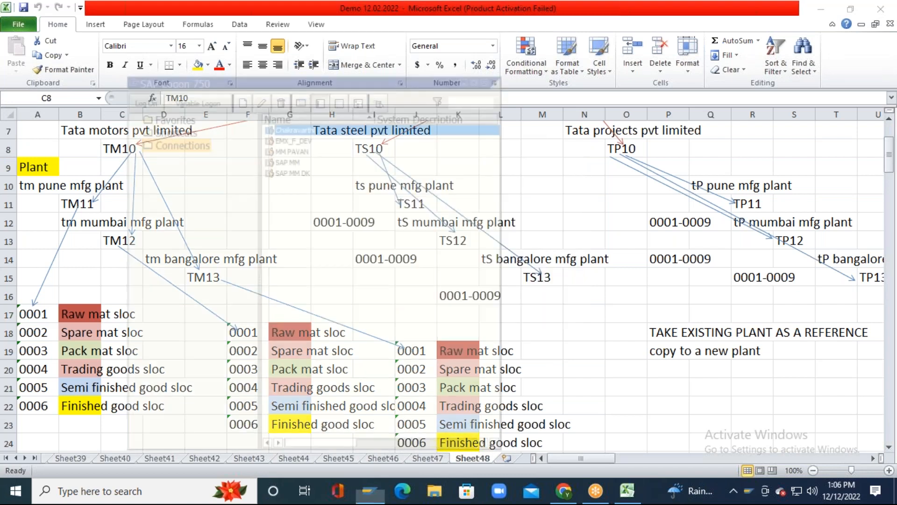
left_click(304, 139)
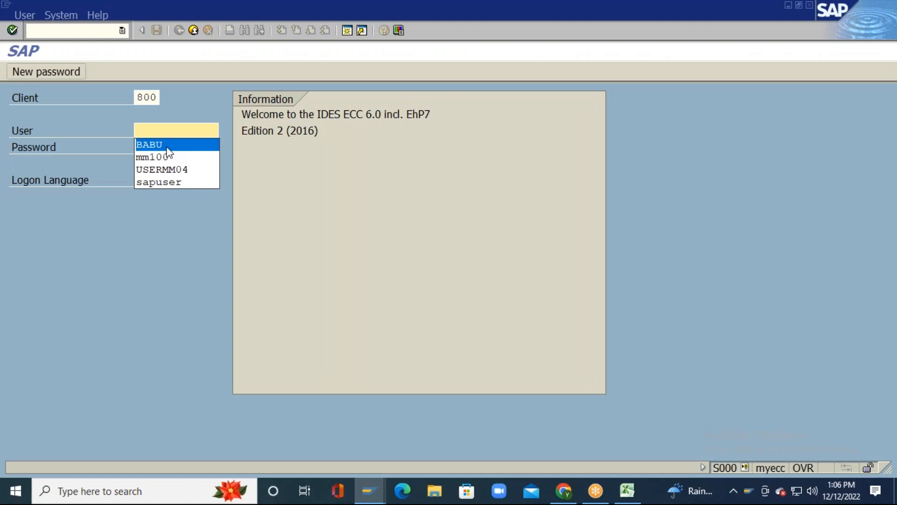
left_click(167, 146)
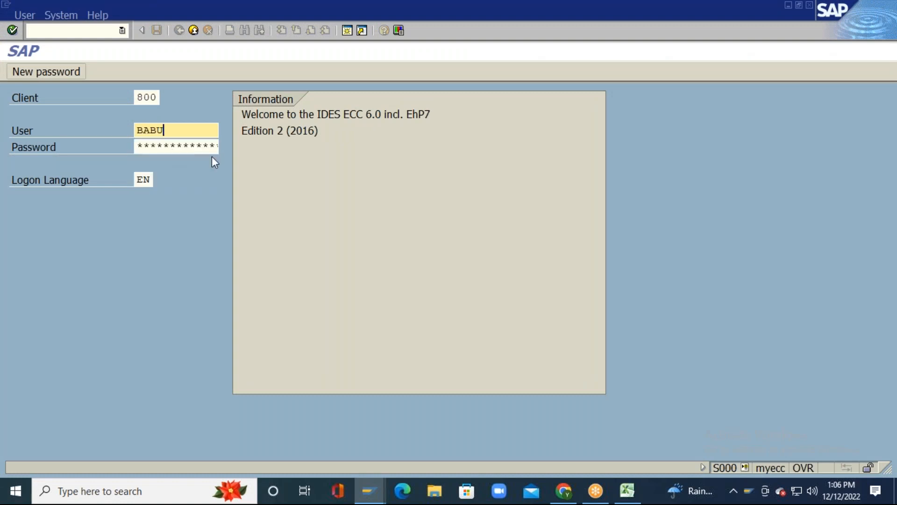
key("Tab")
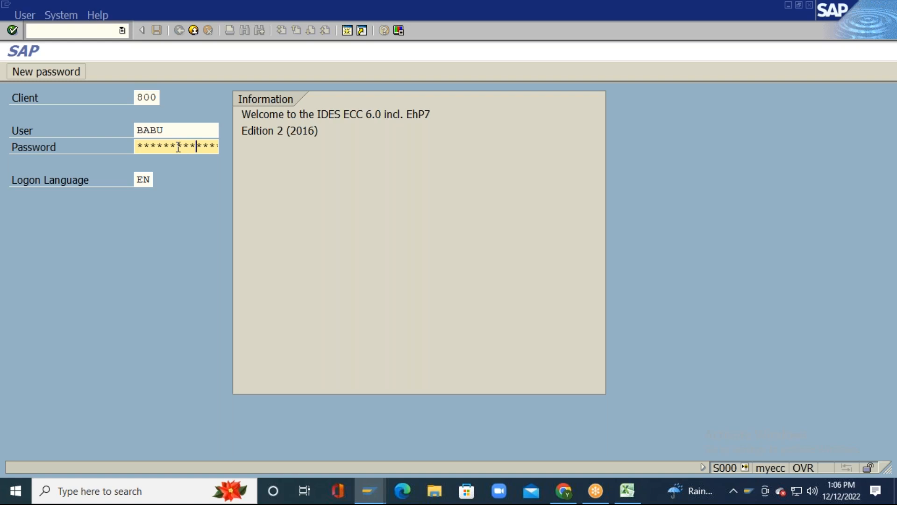
key("Return")
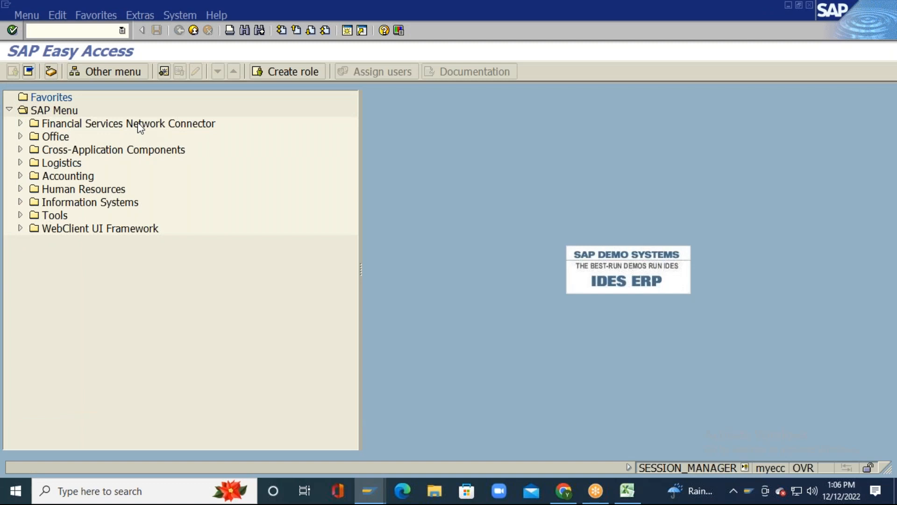
Step: Run SPRO and open the SAP Reference IMG
type("SPRO")
key("Return")
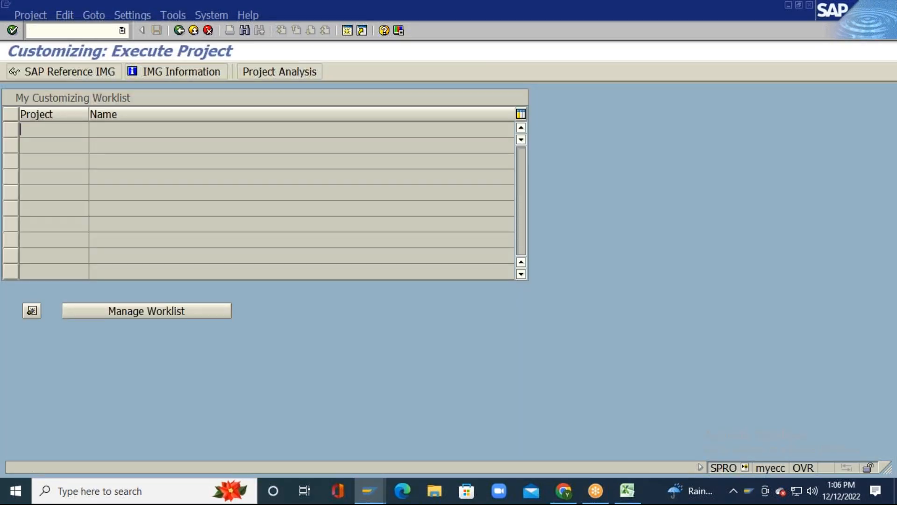
left_click(61, 73)
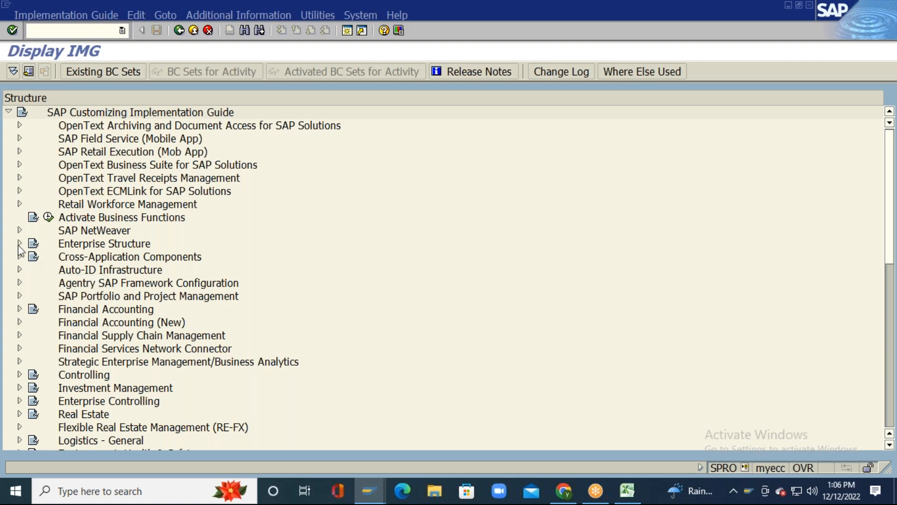
Step: Expand Enterprise Structure > Definition > Logistics - General to its plant activities
left_click(19, 243)
left_click(31, 269)
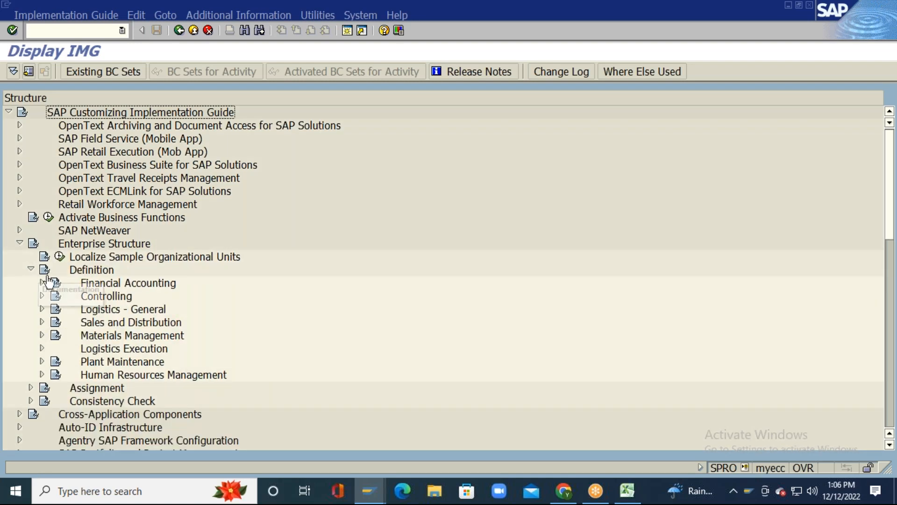
left_click(110, 310)
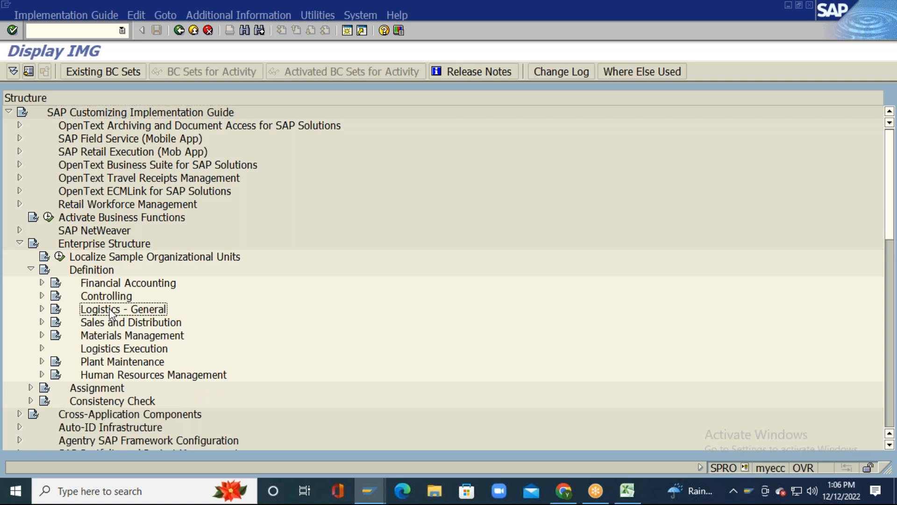
left_click(42, 309)
scroll(234, 229, "down", 1)
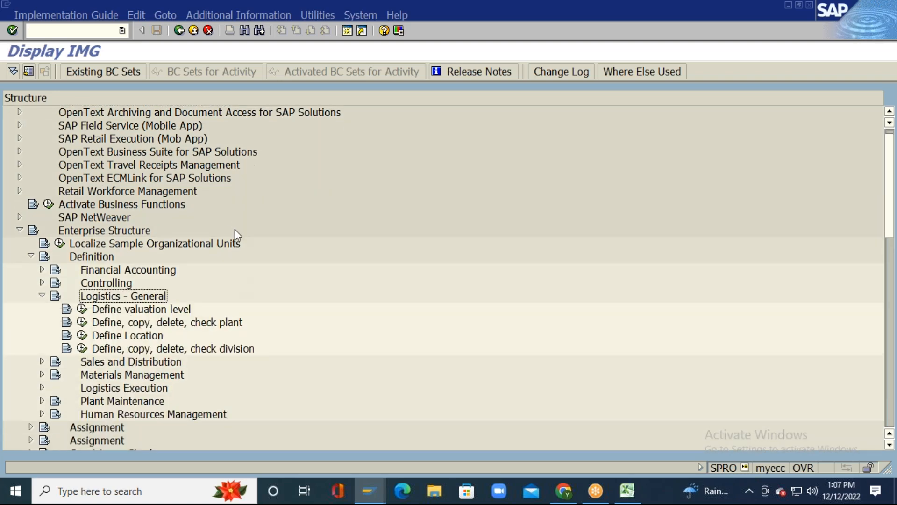
scroll(235, 229, "down", 3)
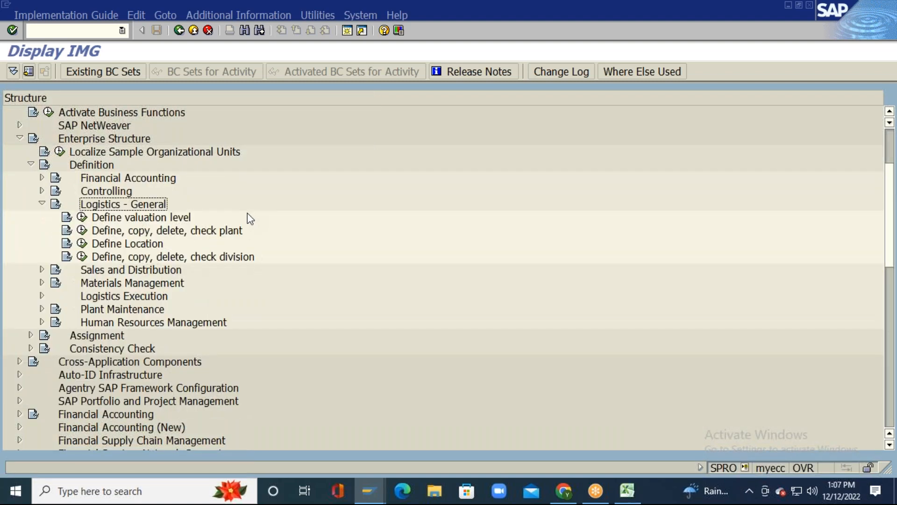
Step: Open the Copy, delete, check plant activity from Define, copy, delete, check plant
left_click(81, 231)
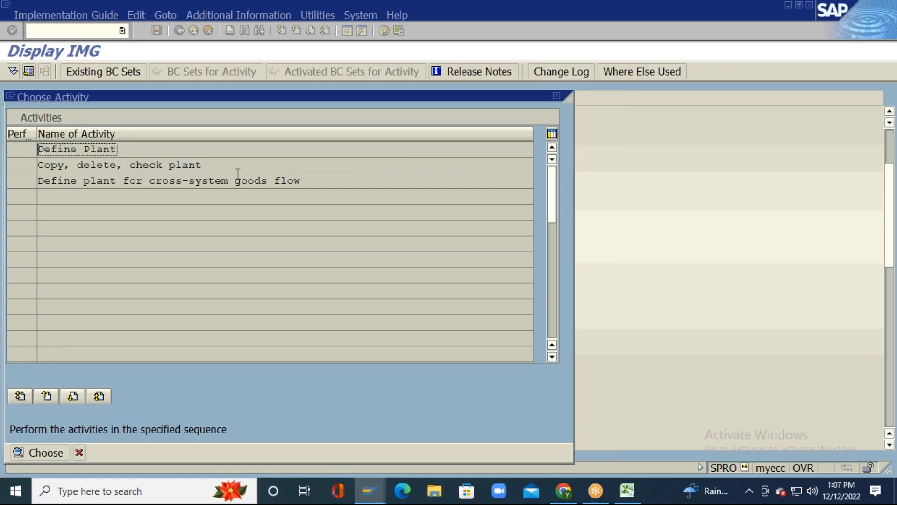
left_click(286, 165)
double_click(258, 165)
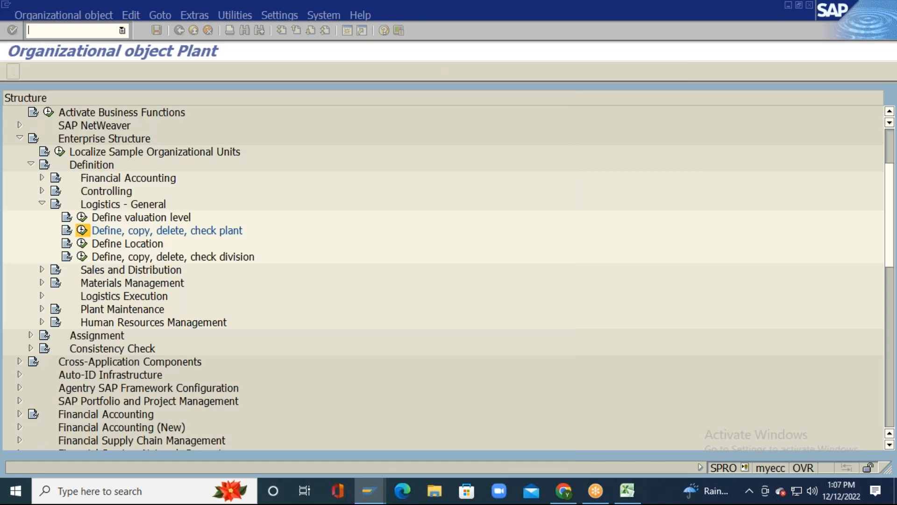
Step: Compare with the Excel diagram, then go back and open Define Plant
key("alt+Tab")
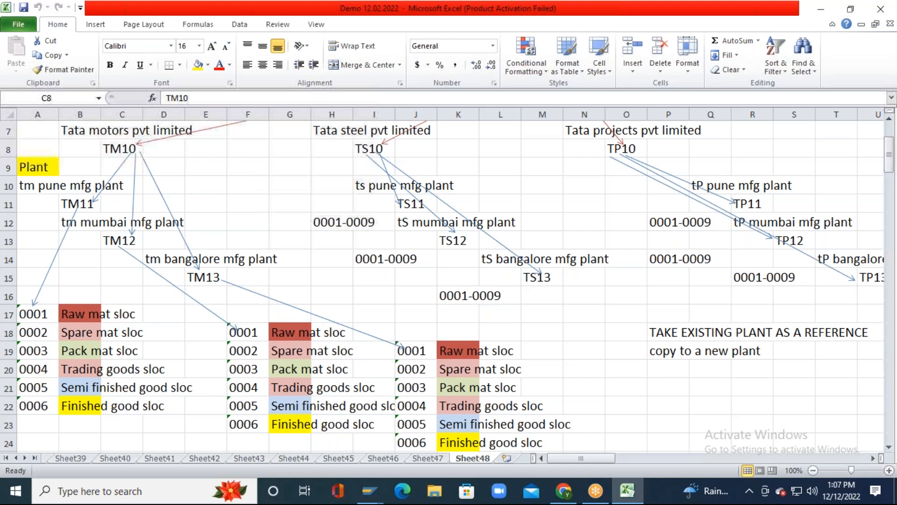
key("alt+Tab")
left_click(180, 30)
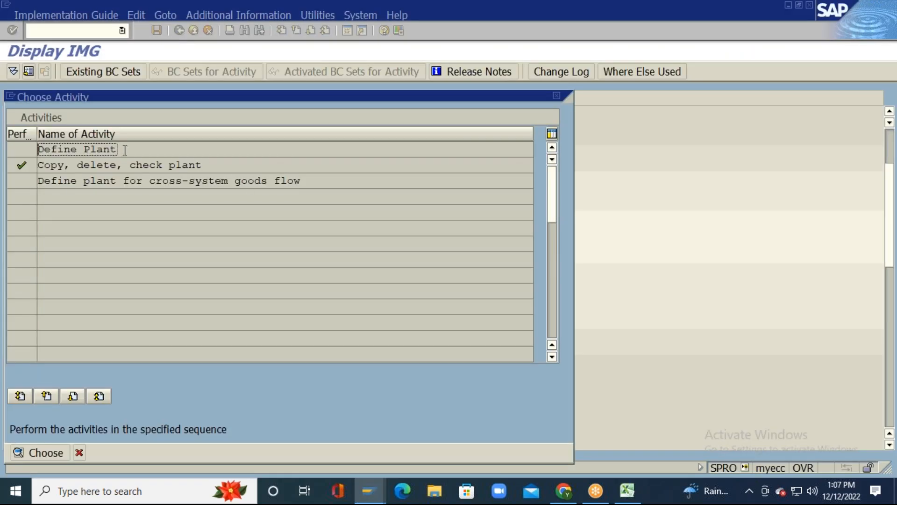
double_click(119, 149)
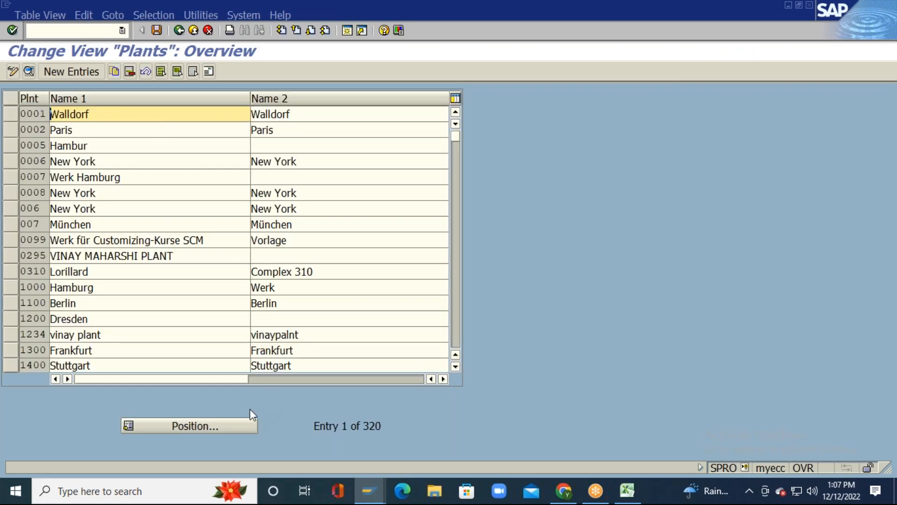
Step: Position the plants table on TM11 and select its entry
left_click(189, 425)
key("alt+Tab")
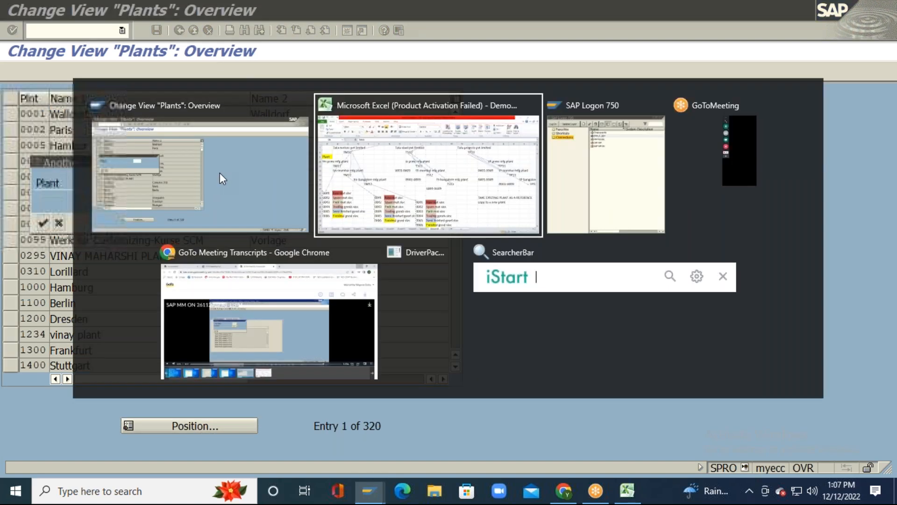
key("alt+Tab")
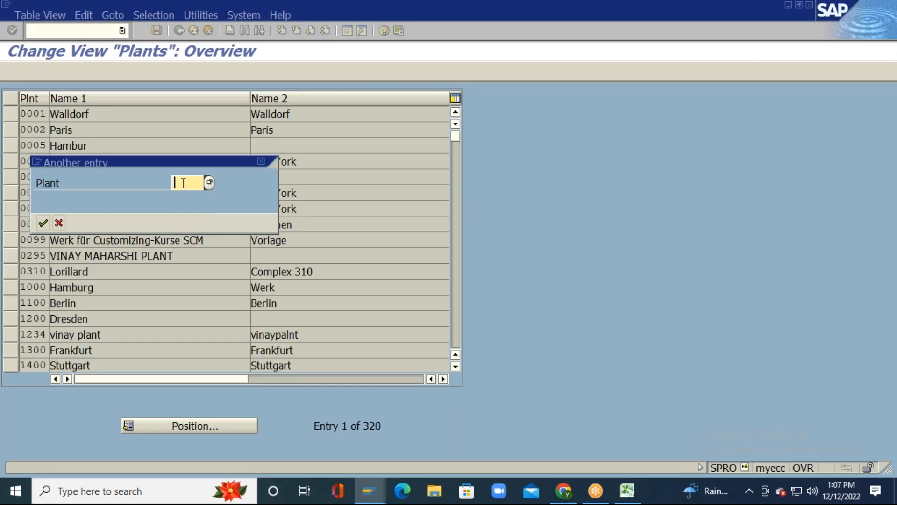
type("11")
key("BackSpace")
type("TM11")
key("Return")
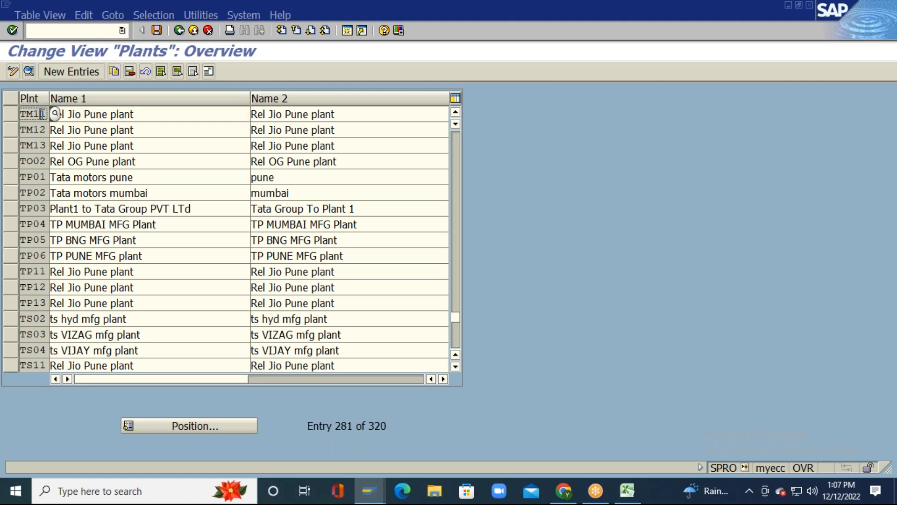
left_click(42, 129)
left_click(42, 144)
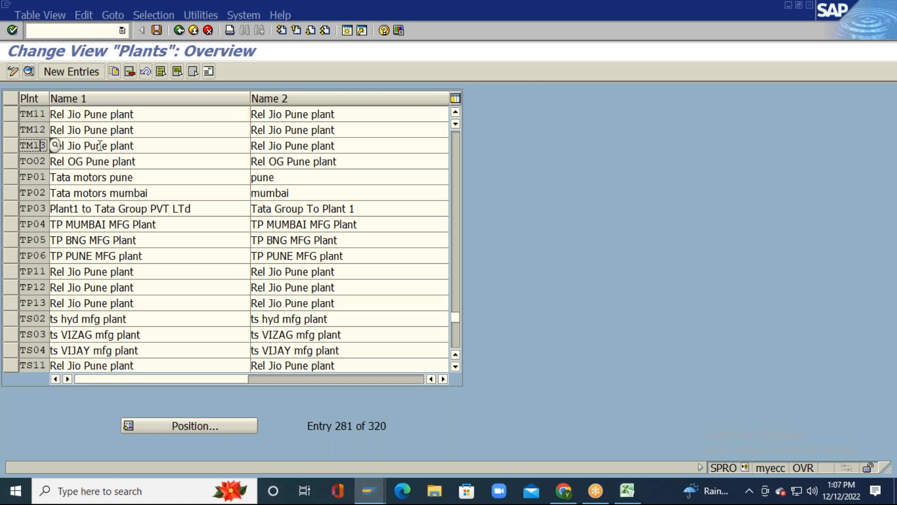
Step: After checking Excel, position the table on TS11 and focus its Name 1
key("alt+Tab")
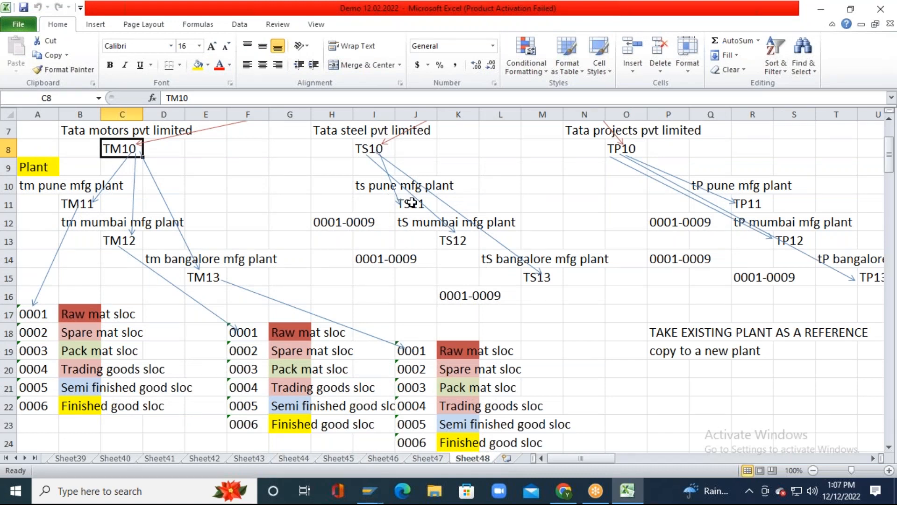
key("alt+Tab")
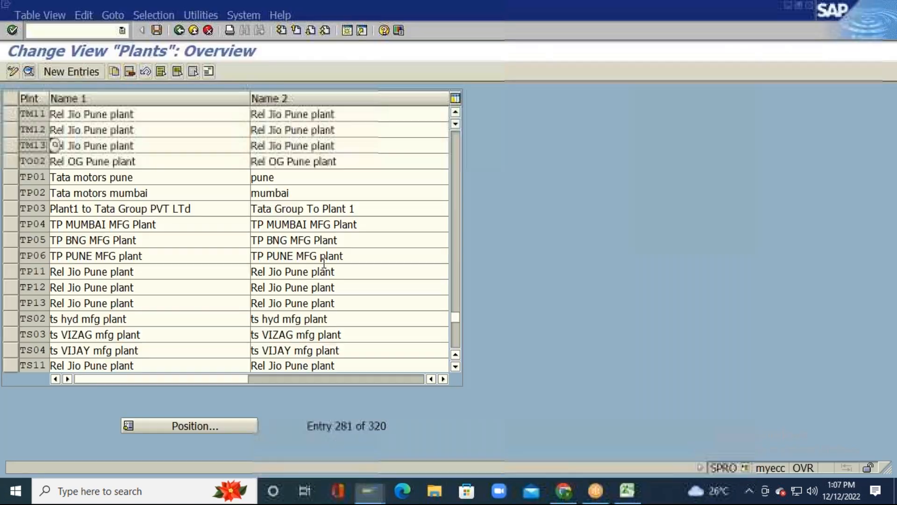
left_click(202, 425)
type("TS11")
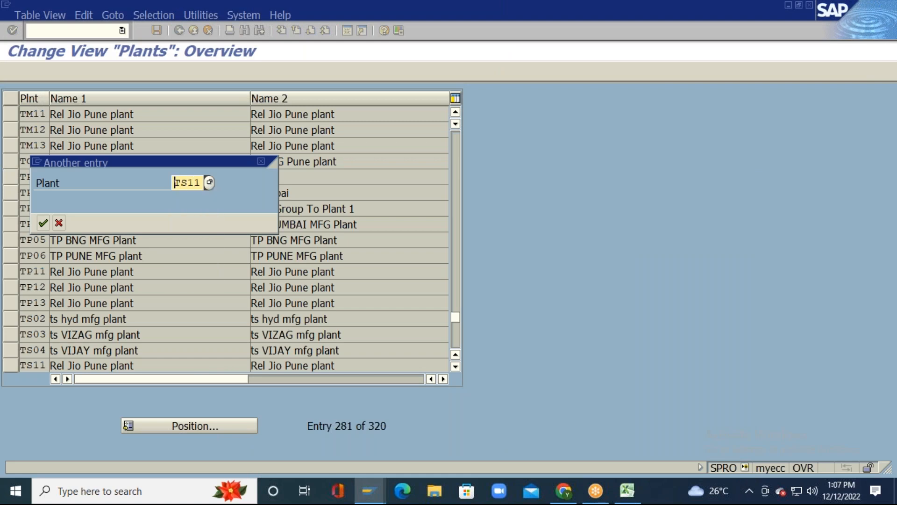
key("Return")
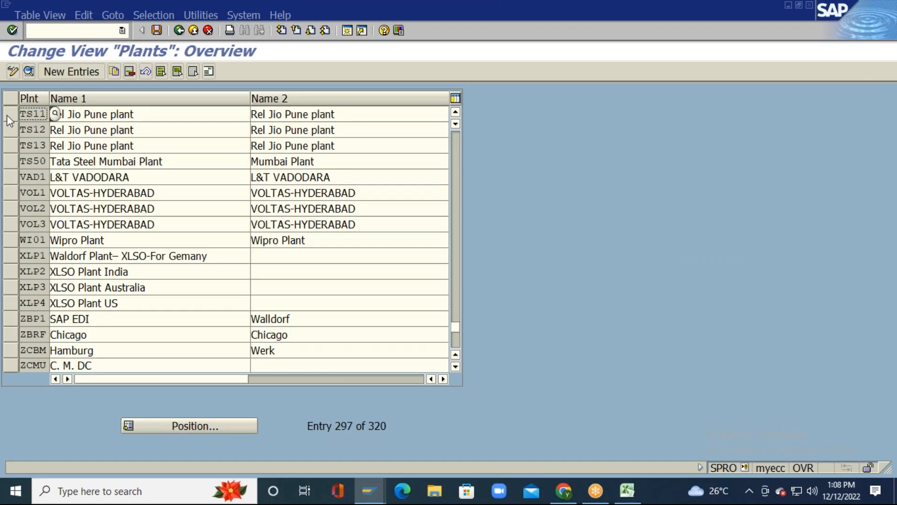
left_click(152, 114)
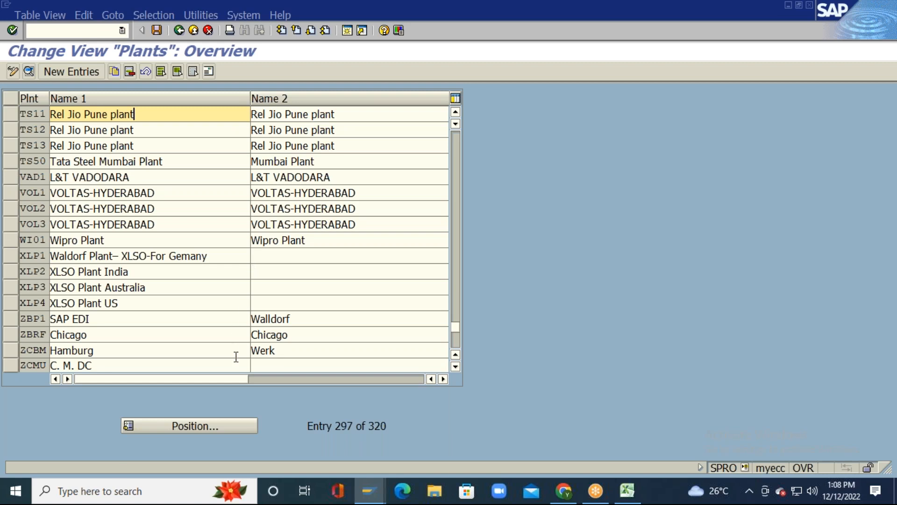
key("alt+Tab")
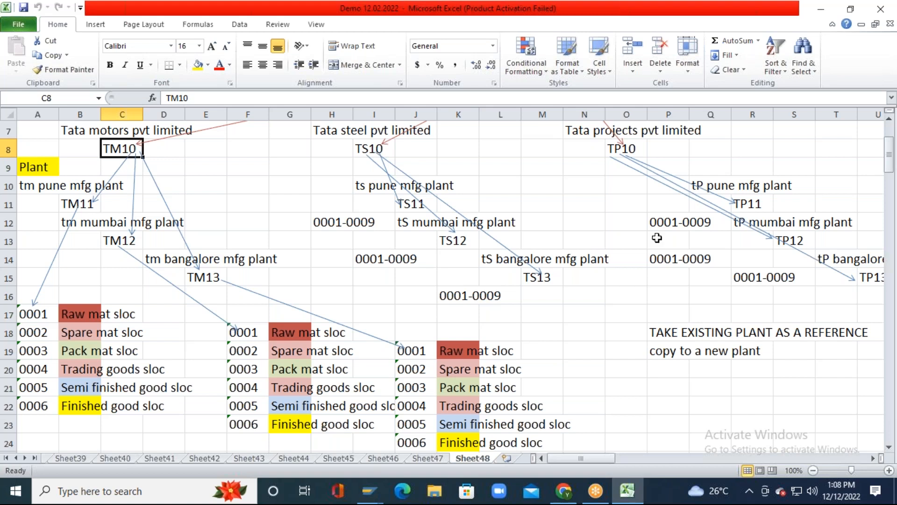
Step: Position the plants table on TP11 and focus its Name 2
key("alt+Tab")
left_click(172, 425)
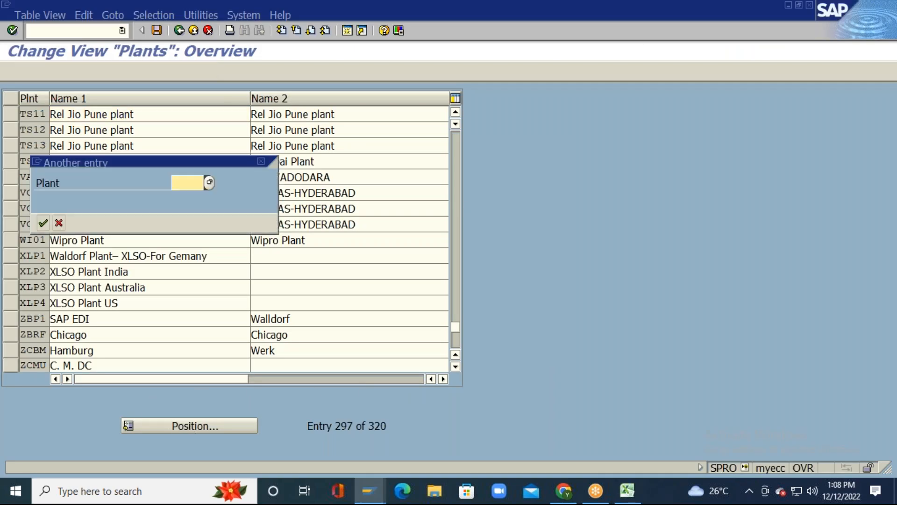
type("TP11")
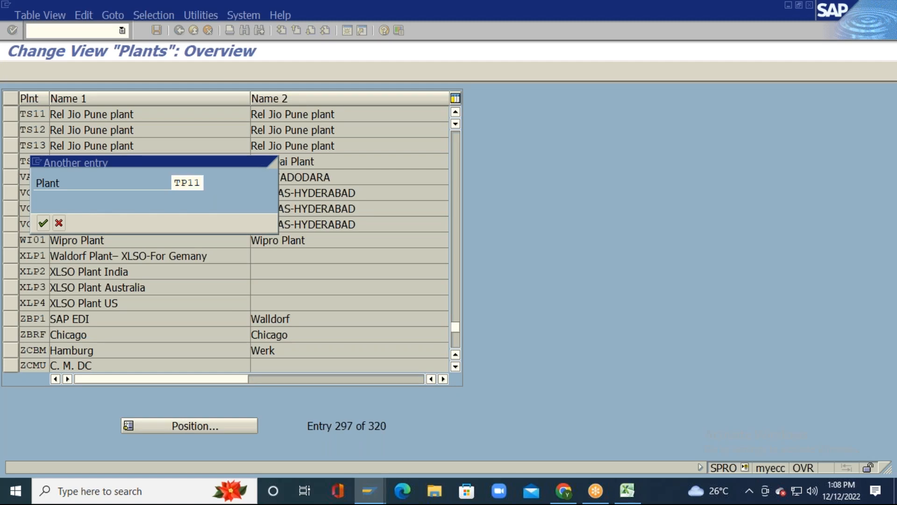
key("Return")
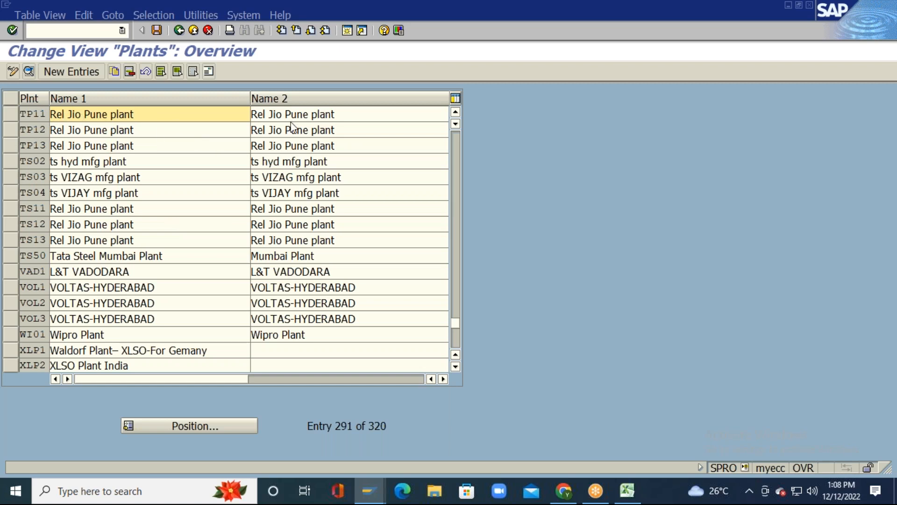
left_click(351, 114)
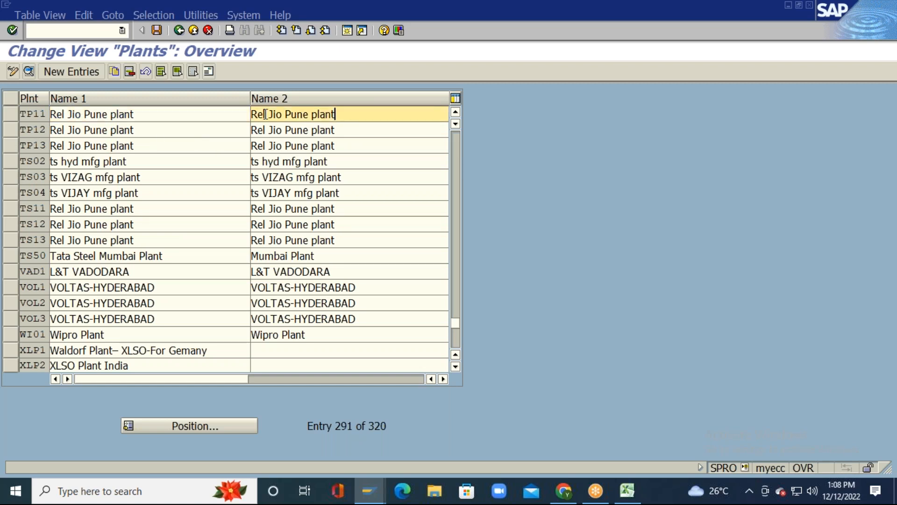
Step: Position the table on plant 3000 and scroll it left
left_click(189, 425)
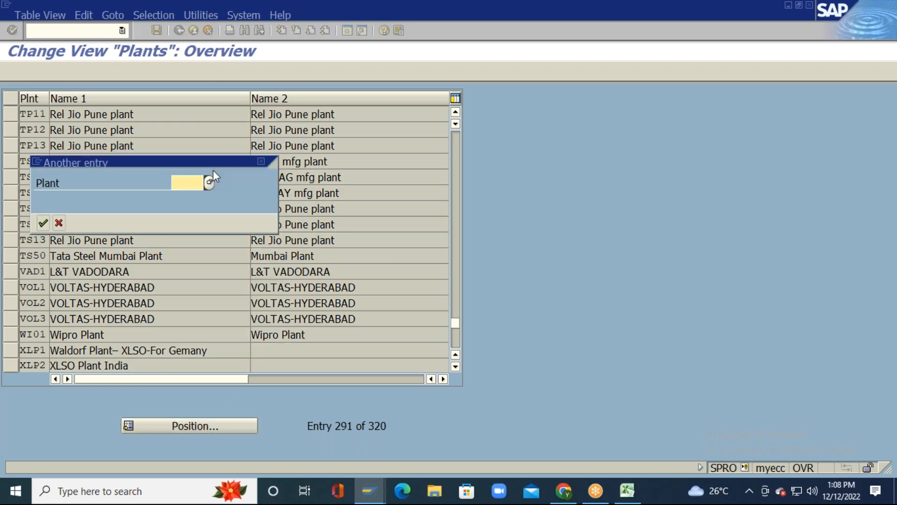
type("3000")
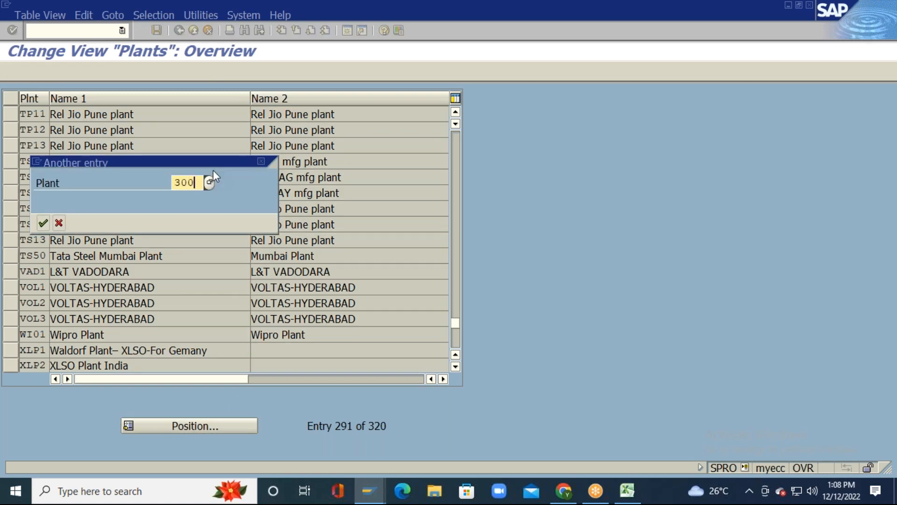
key("Return")
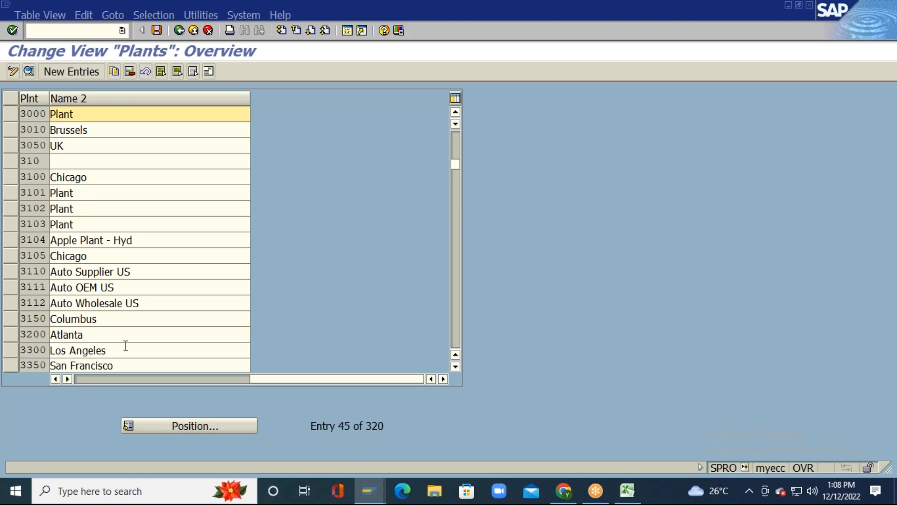
left_click(80, 380)
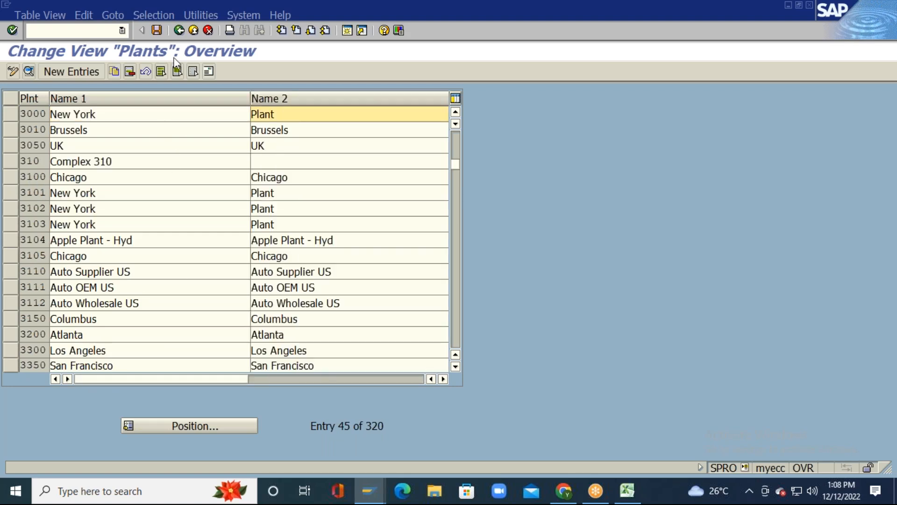
Step: Return to the activity list and start Copy in the Copy, delete, check plant activity
left_click(179, 31)
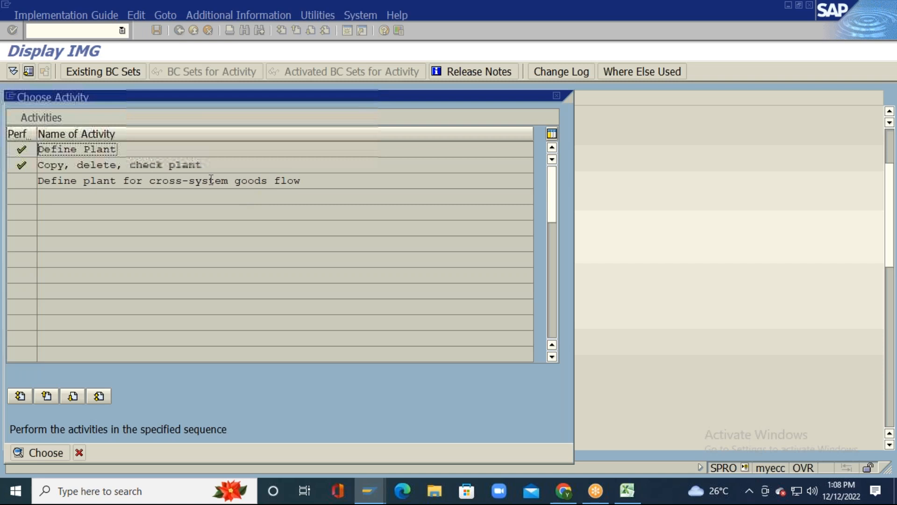
left_click_drag(182, 166, 287, 165)
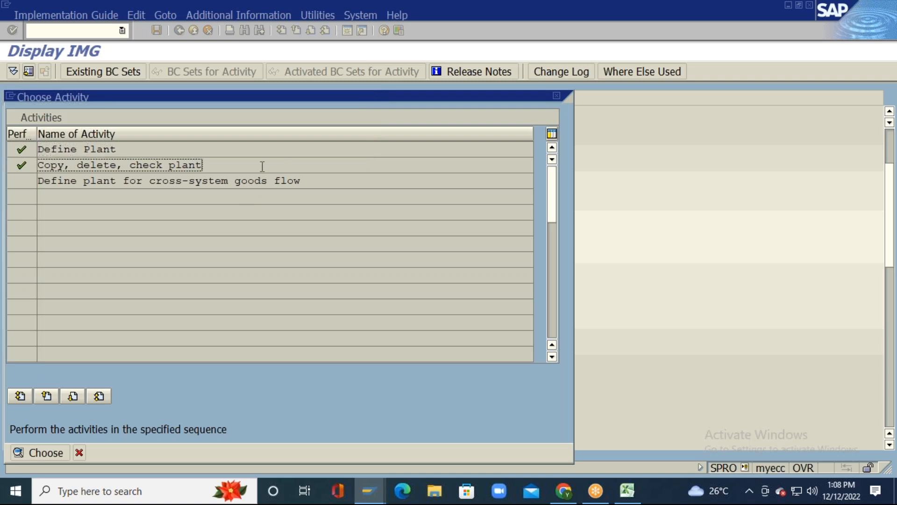
double_click(260, 165)
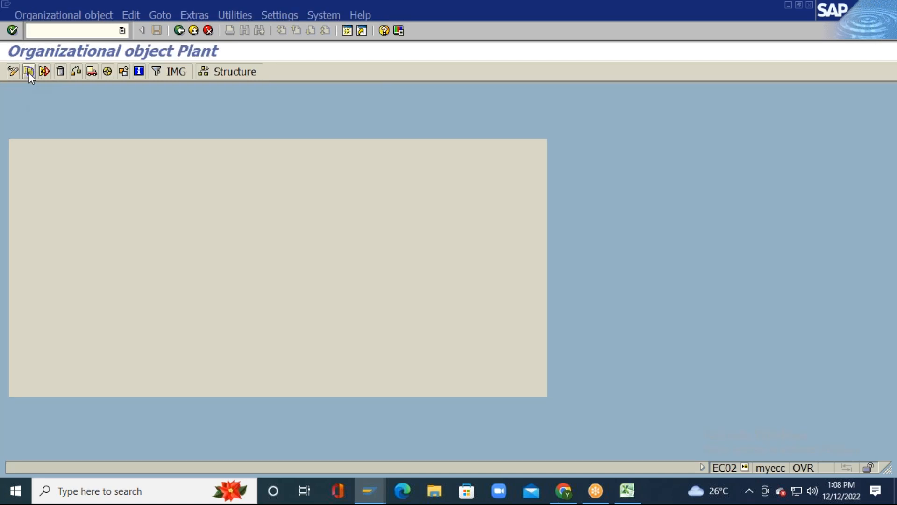
left_click(29, 71)
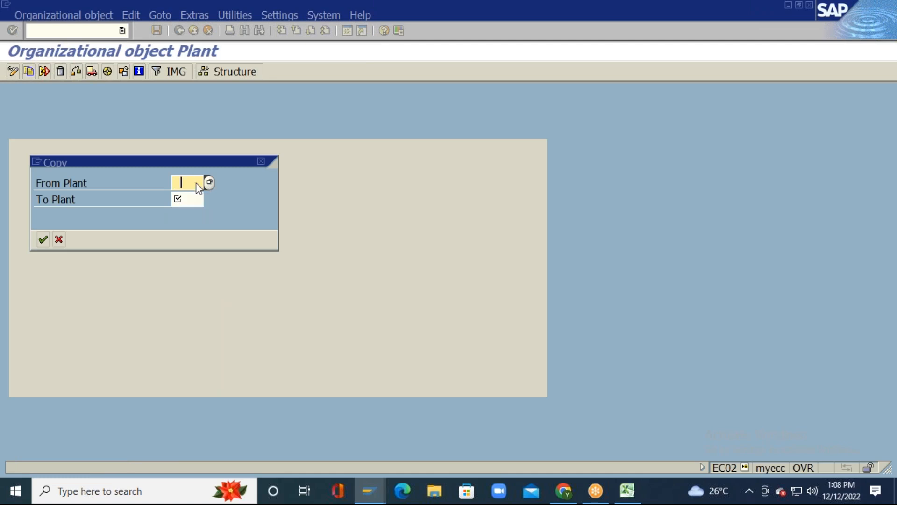
Step: Choose RJ02 as the source plant, then cancel the copy and go back
left_click(187, 182)
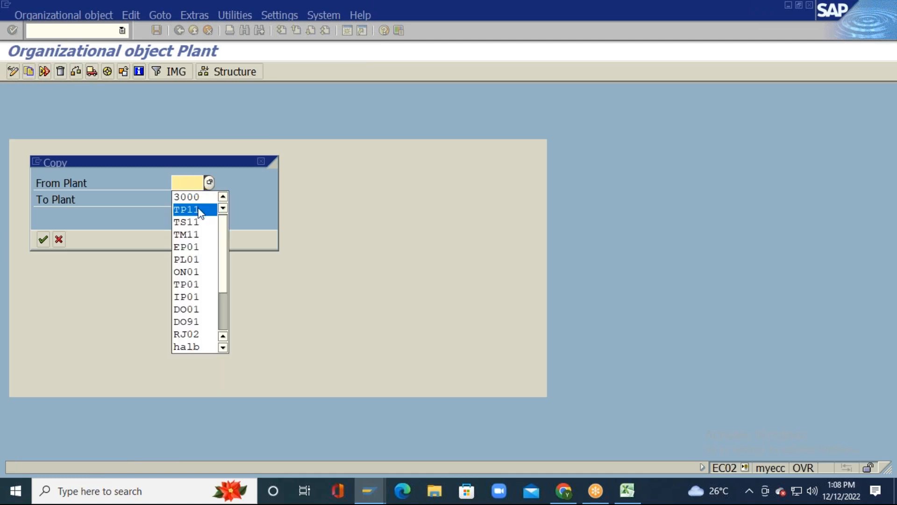
left_click(195, 334)
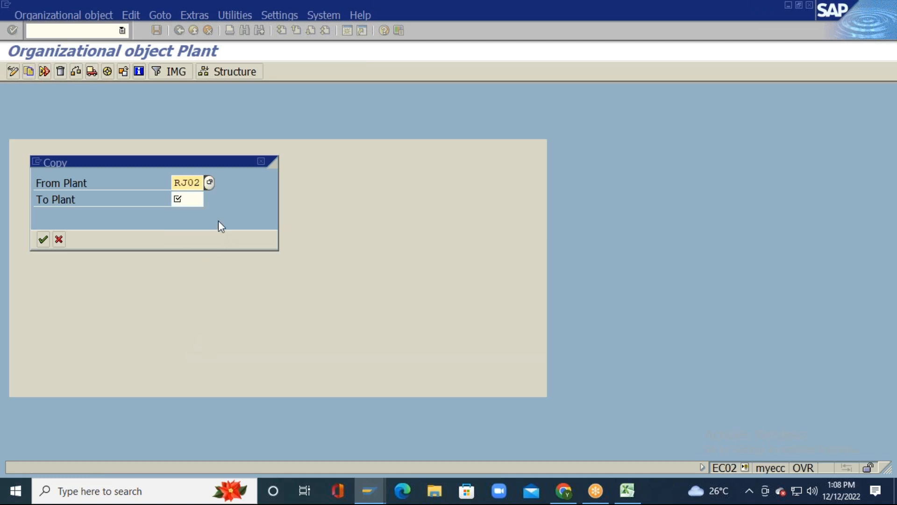
left_click(59, 238)
left_click(180, 31)
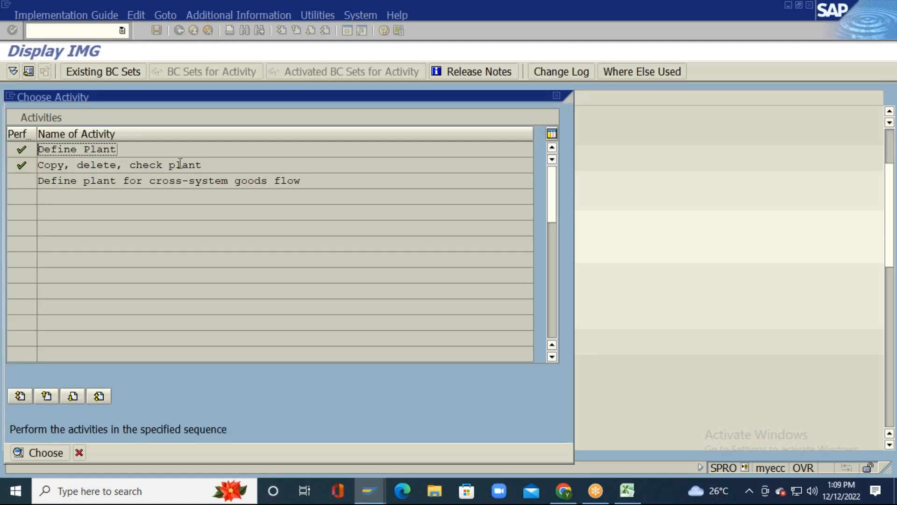
Step: Open Define Plant, position the table on RJ02, then select cell N12 in Excel
double_click(110, 149)
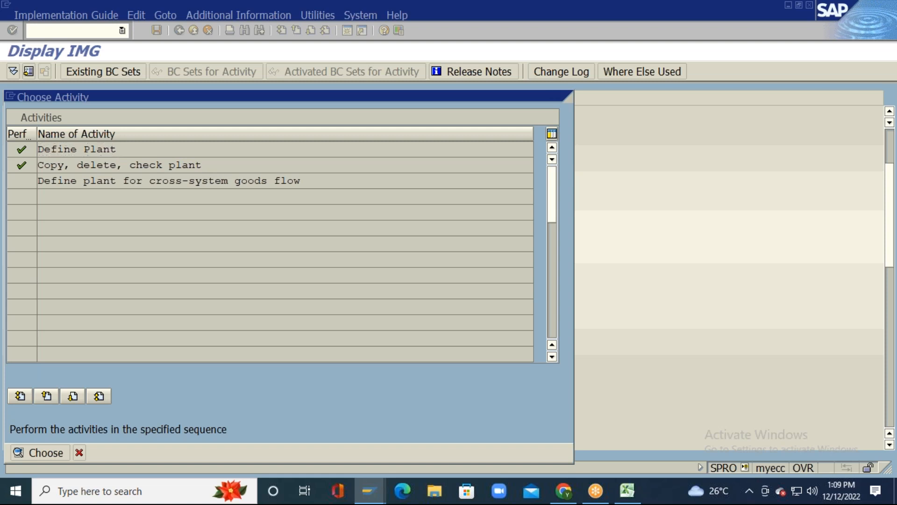
left_click(189, 425)
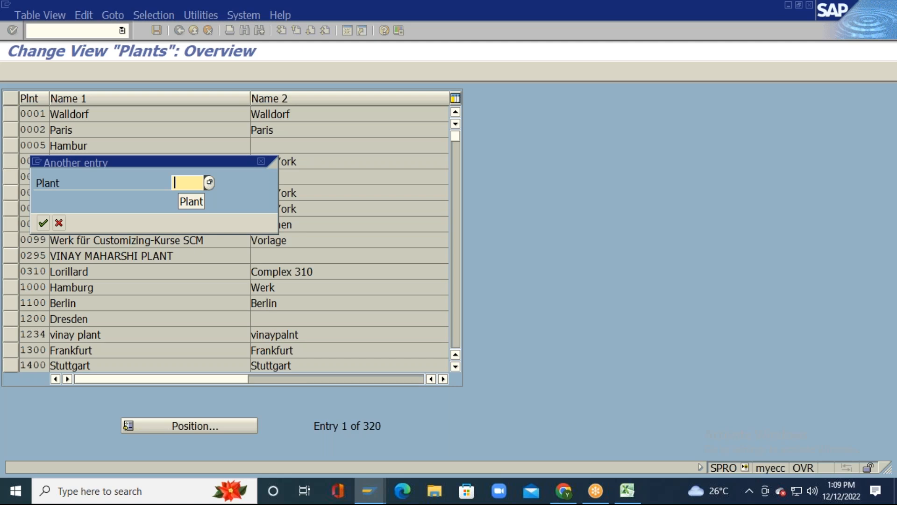
type("R")
key("Return")
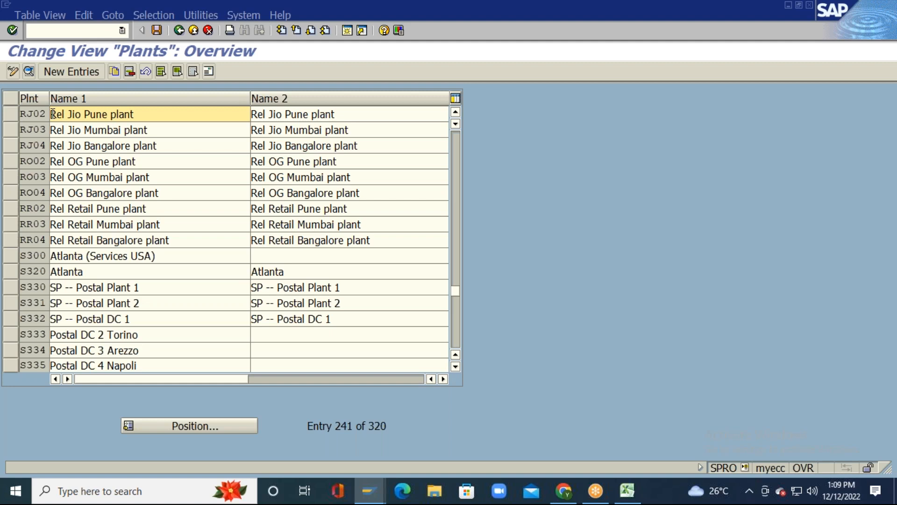
key("alt+Tab")
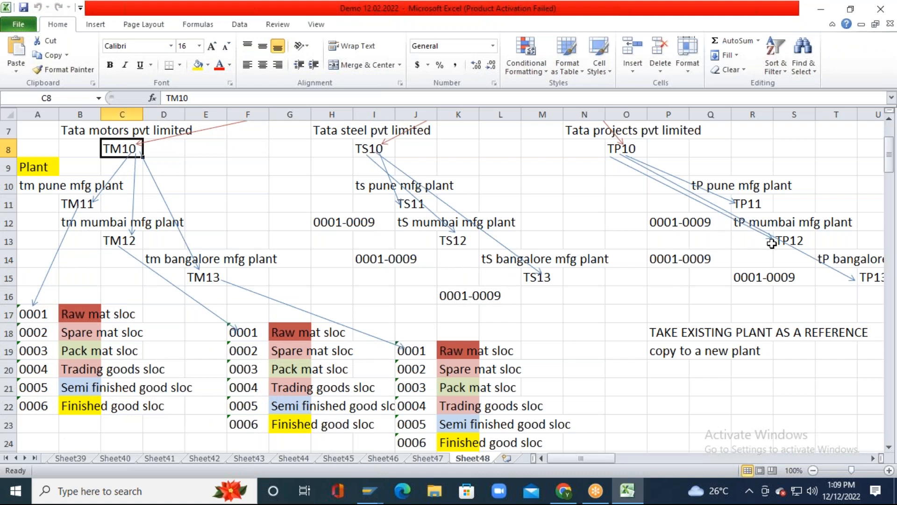
left_click(572, 228)
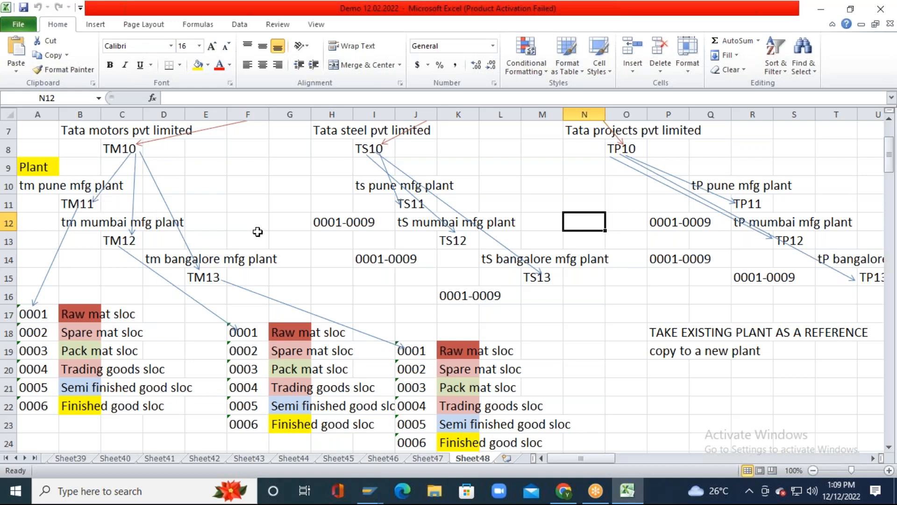
key("alt")
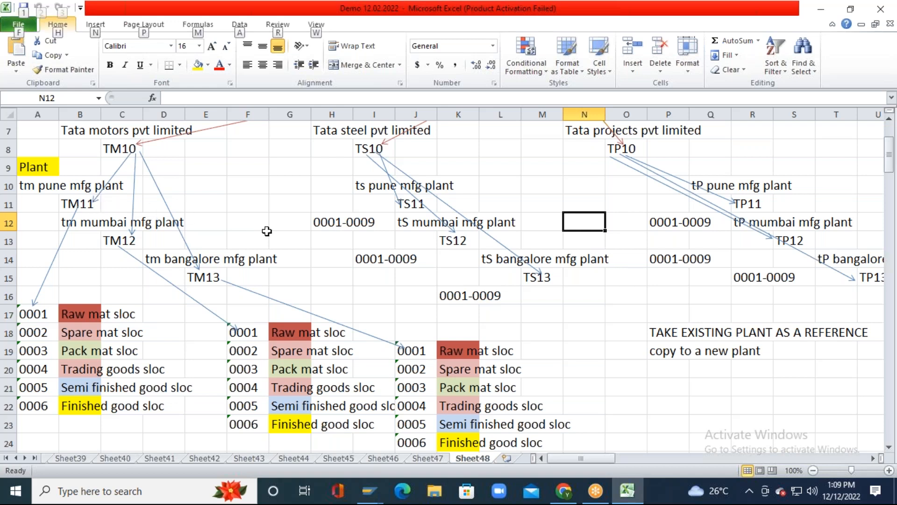
left_click(291, 200)
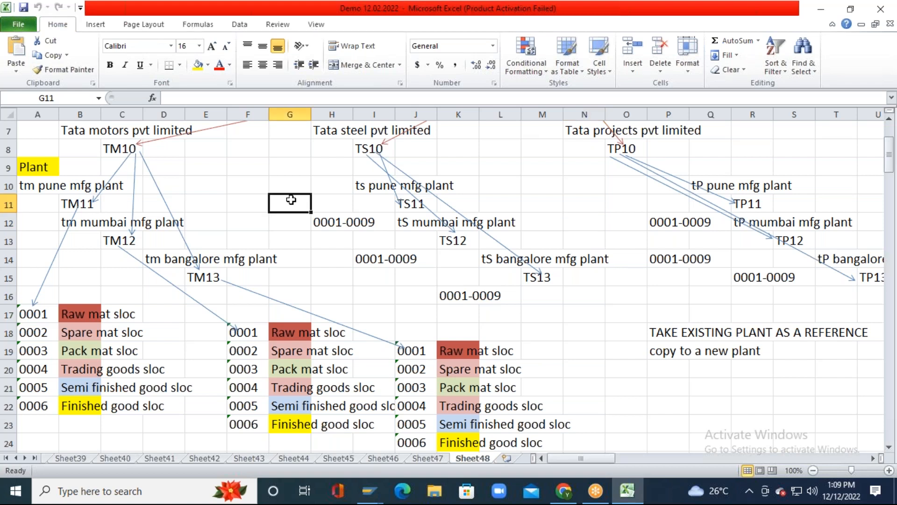
key("alt+Tab")
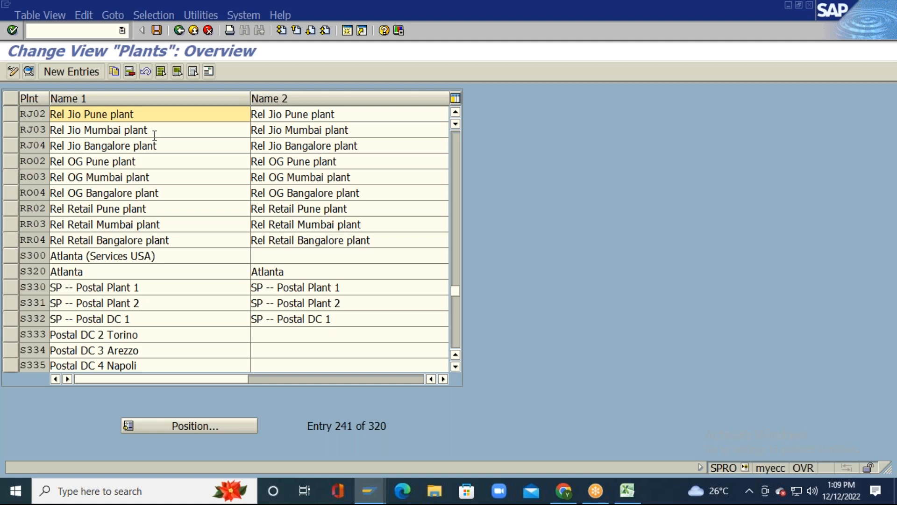
key("alt+Tab")
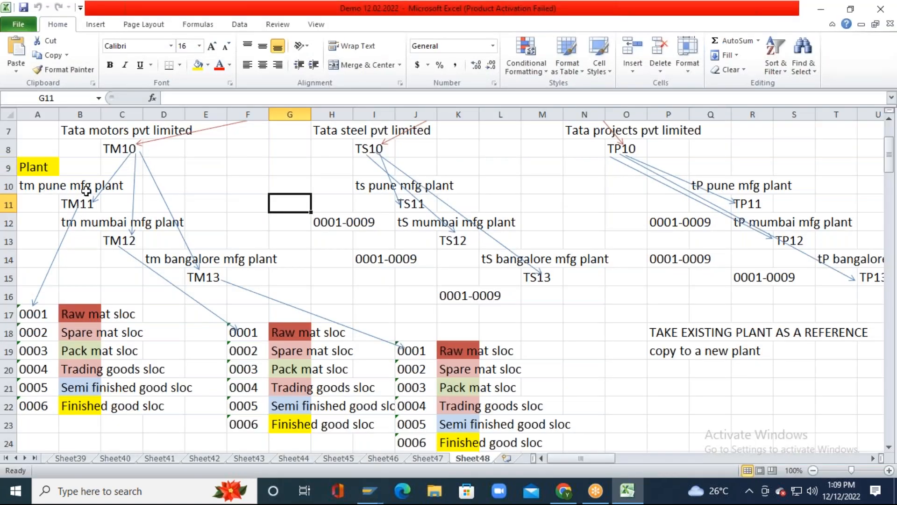
key("alt+Tab")
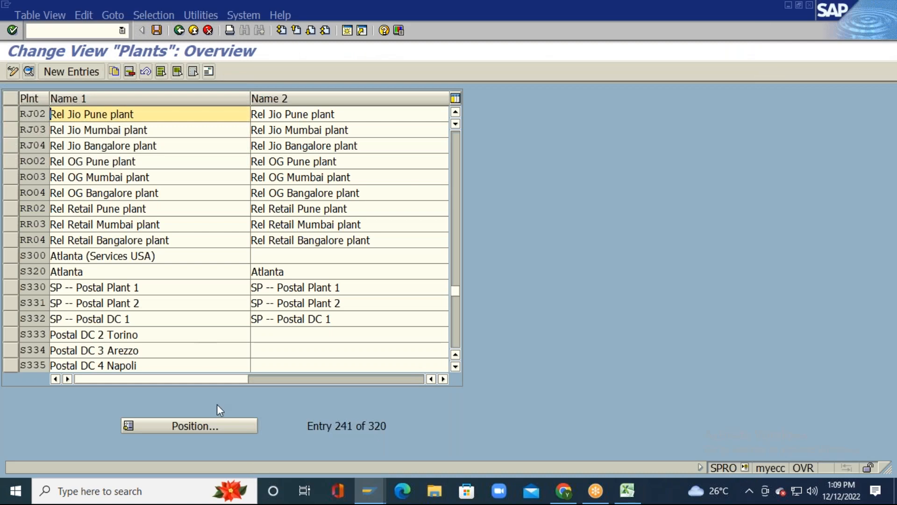
Step: Position the plants table on TM11 and clear its Name 1 text
left_click(194, 425)
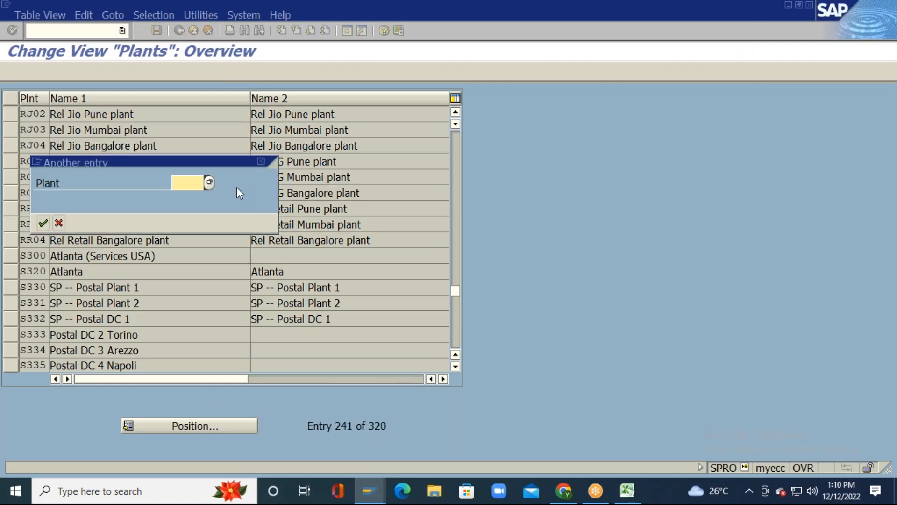
type("TM")
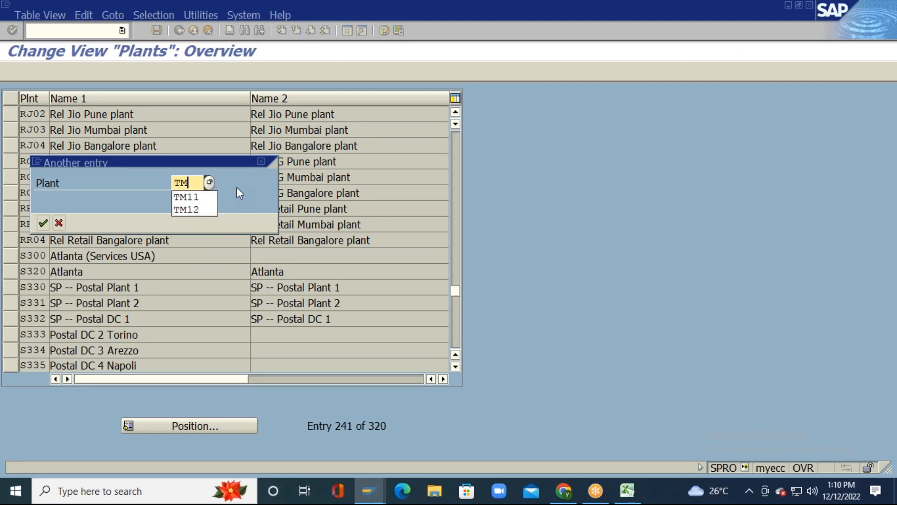
type("11")
key("Return")
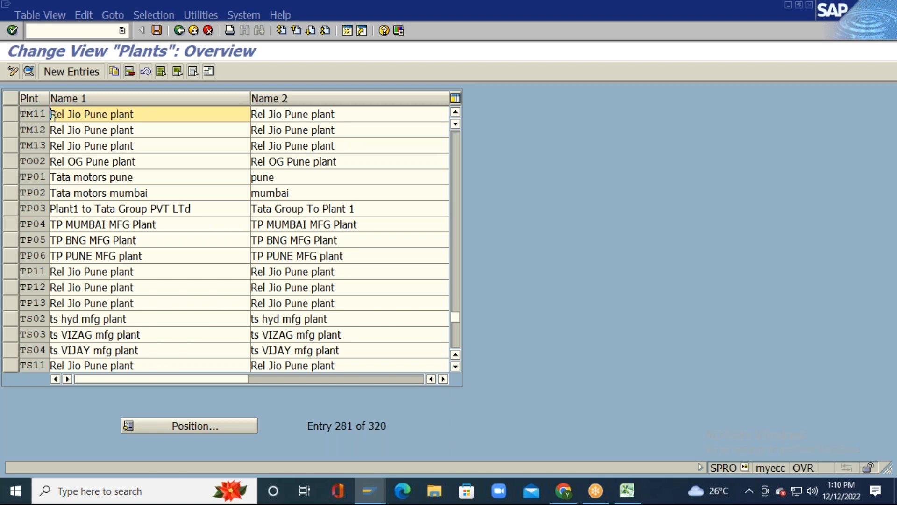
key("alt+Tab")
key("alt+Tab")
key("BackSpace")
key("BackSpace")
key("BackSpace")
key("BackSpace")
key("BackSpace")
key("BackSpace")
key("BackSpace")
key("BackSpace")
key("BackSpace")
key("BackSpace")
key("BackSpace")
key("BackSpace")
key("BackSpace")
key("BackSpace")
key("BackSpace")
key("BackSpace")
key("BackSpace")
key("BackSpace")
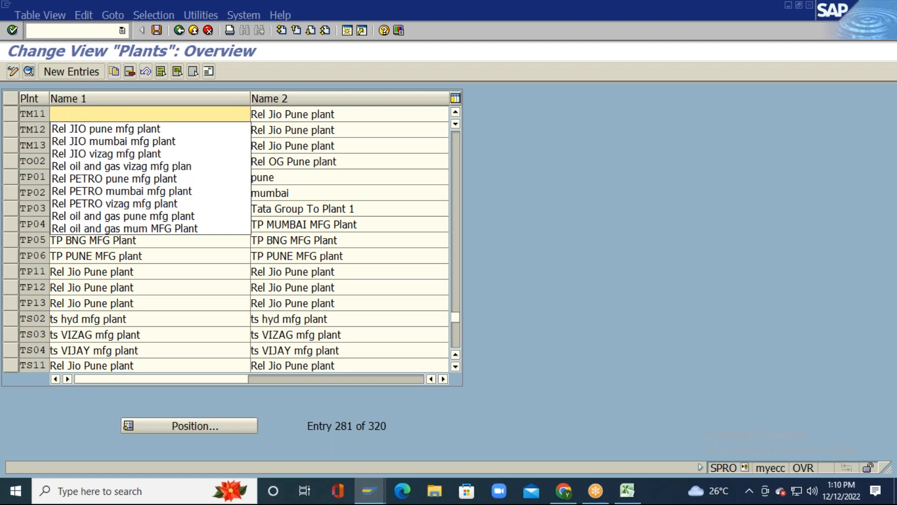
key("alt+Tab")
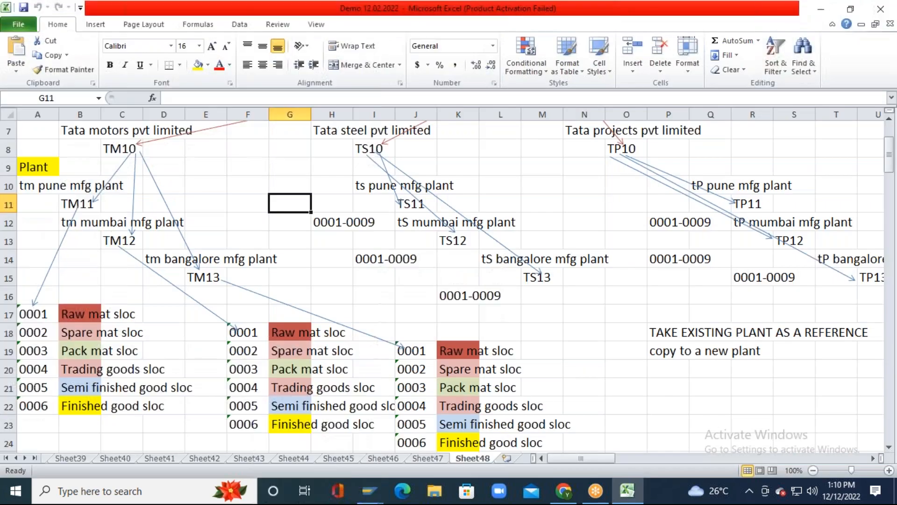
Step: Copy 'tm pune mfg plant' from Excel into TM11's Name 1 and Name 2, replacing the old name
left_click(36, 183)
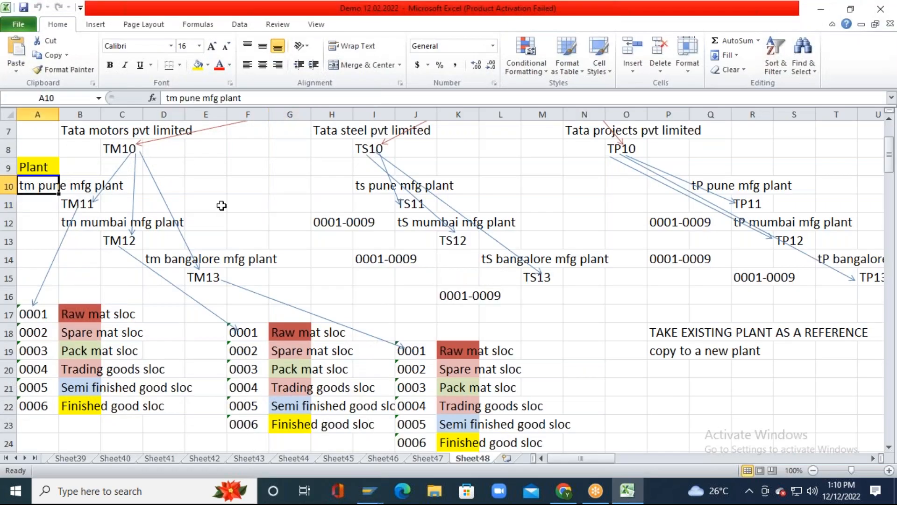
key("ctrl+c")
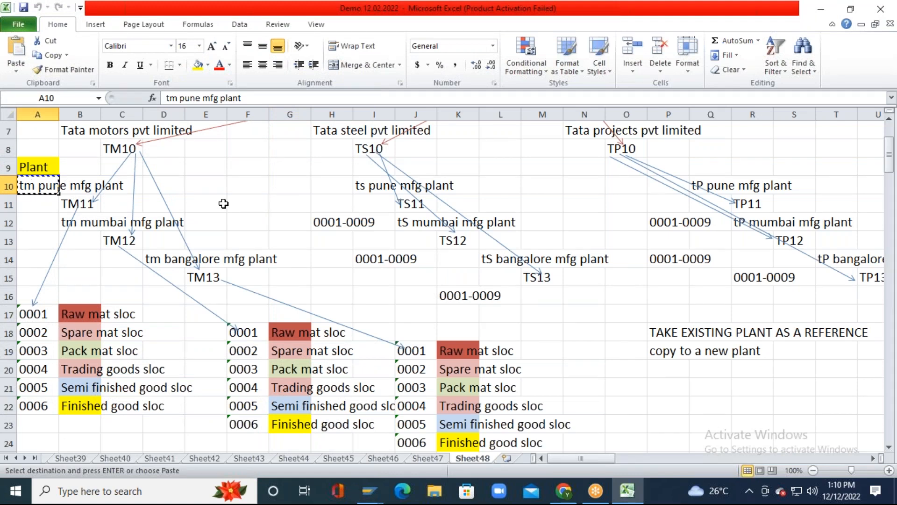
key("alt+Tab")
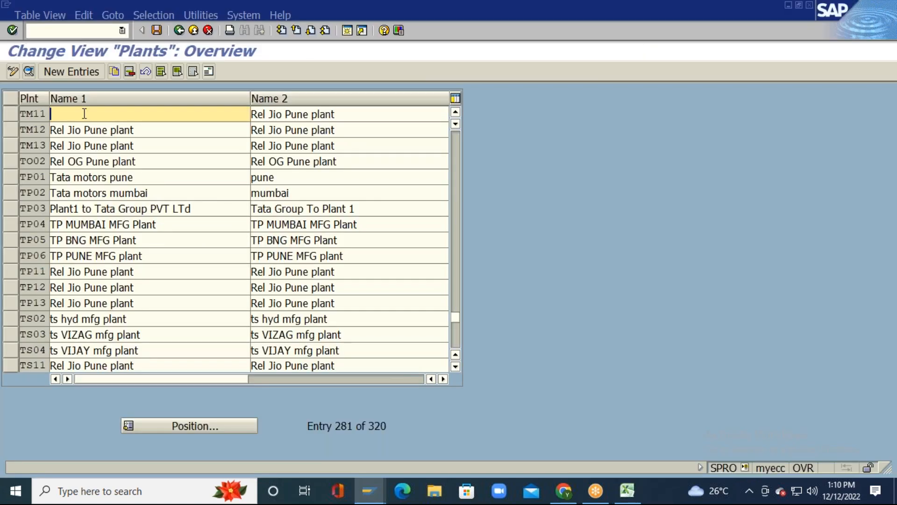
key("ctrl+v")
left_click(197, 110)
key("Tab")
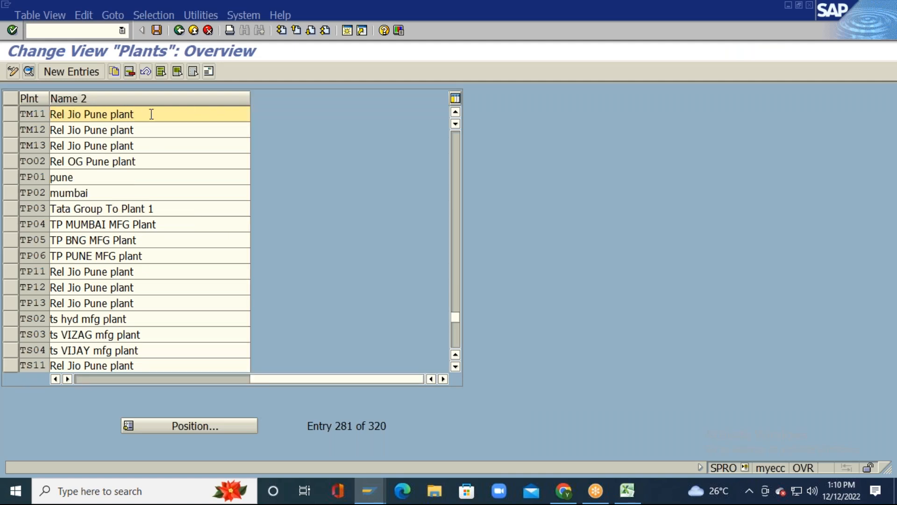
key("Delete")
key("Delete")
key("Delete")
key("Delete")
key("Delete")
key("Delete")
key("Delete")
key("Delete")
key("Delete")
key("Delete")
key("Delete")
key("Delete")
key("Delete")
key("Delete")
key("Delete")
key("Delete")
key("Delete")
key("Delete")
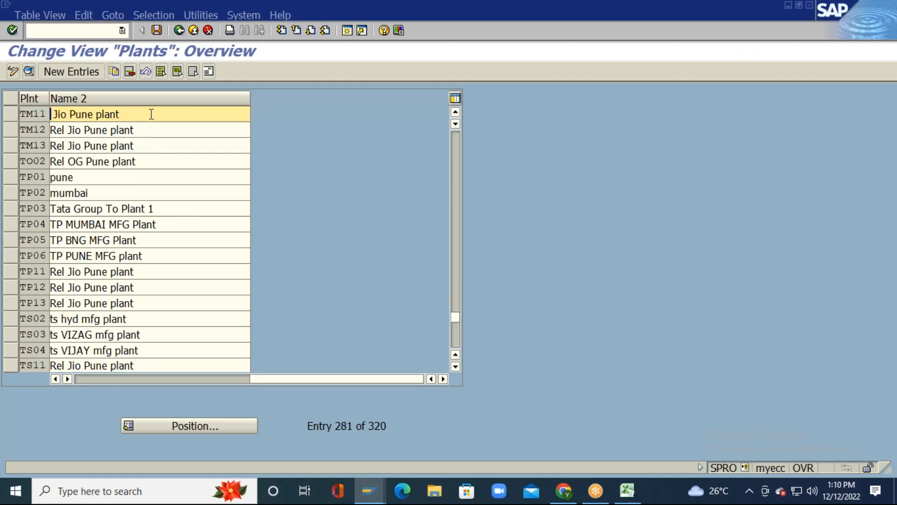
key("ctrl+v")
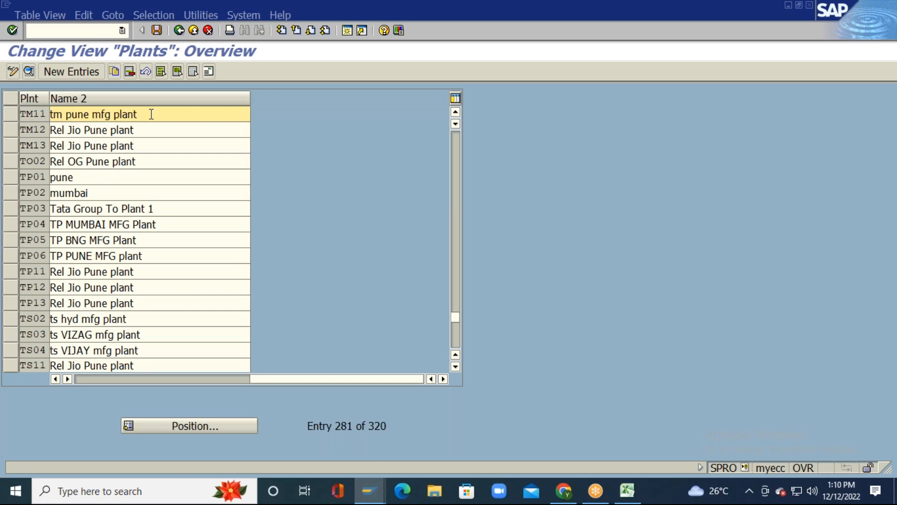
key("Tab")
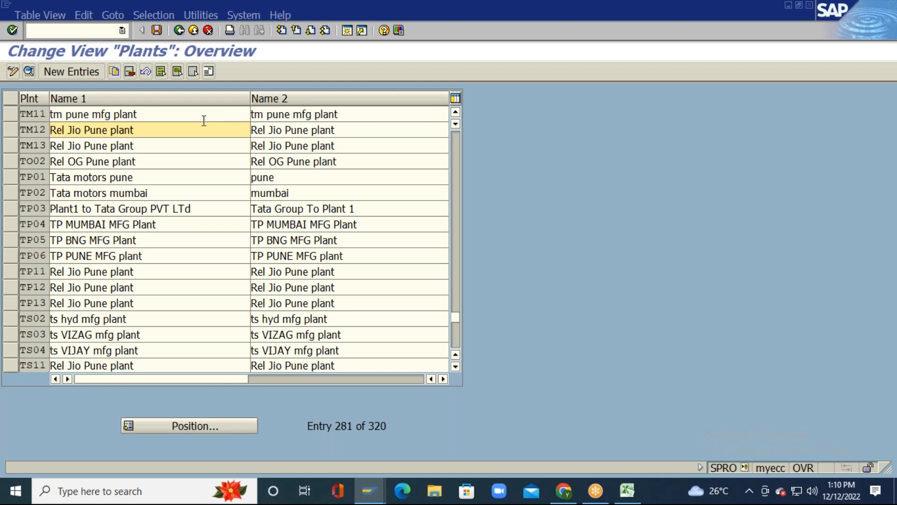
Step: Paste 'tm mumbai mfg plant' from Excel into TM12's Name 1 and Name 2
key("alt+Tab")
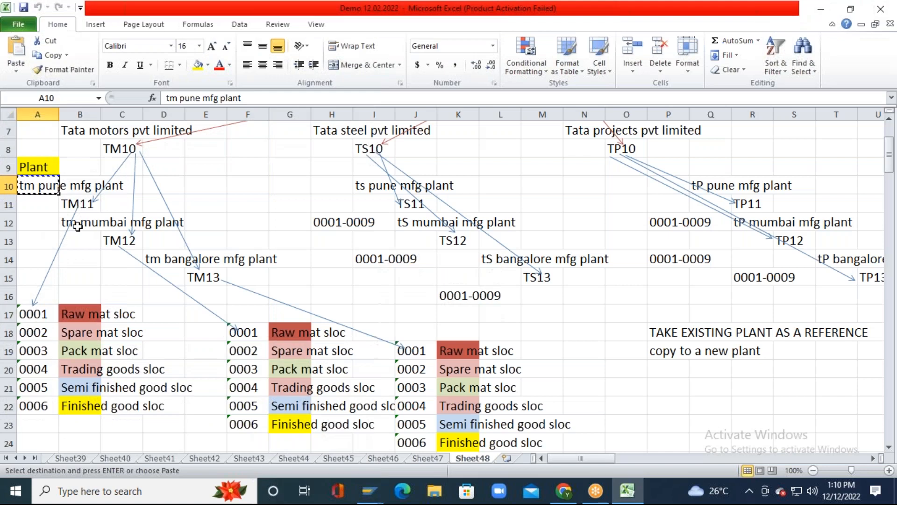
left_click(72, 226)
left_click(83, 226)
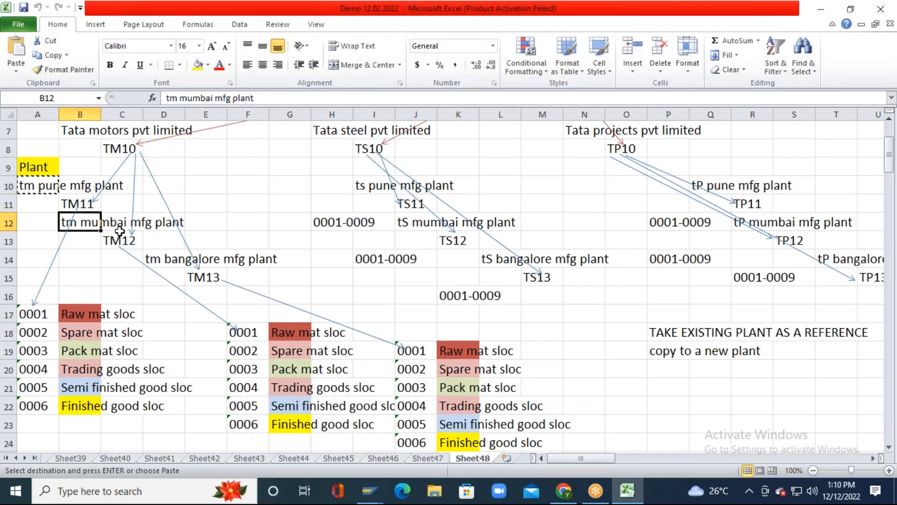
key("alt+Tab")
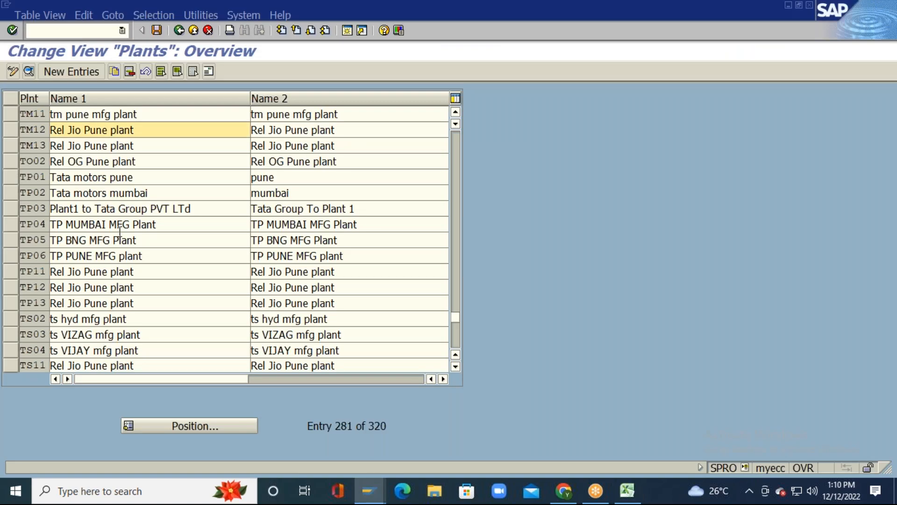
key("ctrl+v")
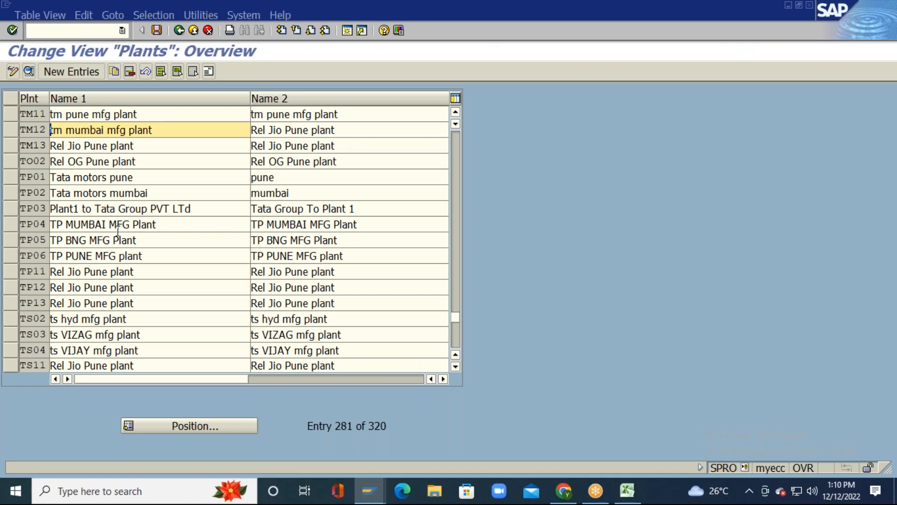
key("Tab")
key("ctrl+v")
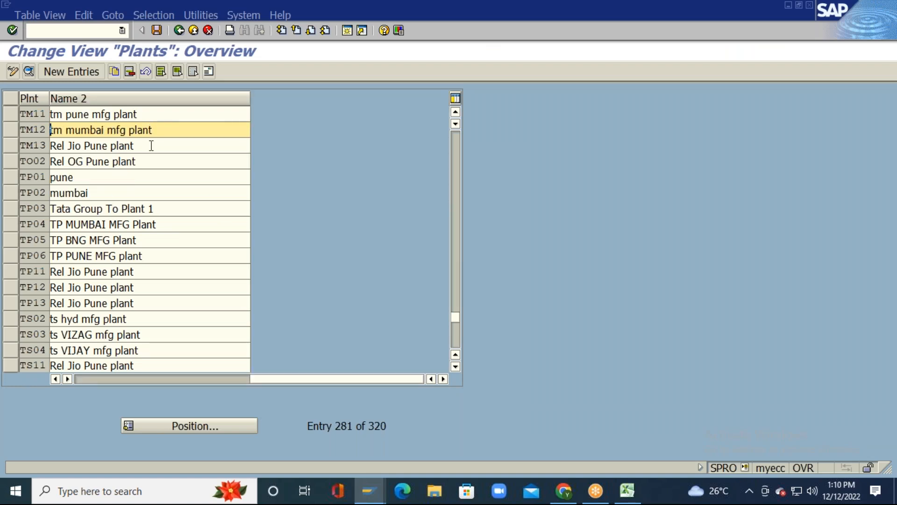
left_click(150, 144)
Step: Copy 'tm bangalore mfg plant' from Excel cell D14 into TM13's Name 1 and Name 2
key("alt+Tab")
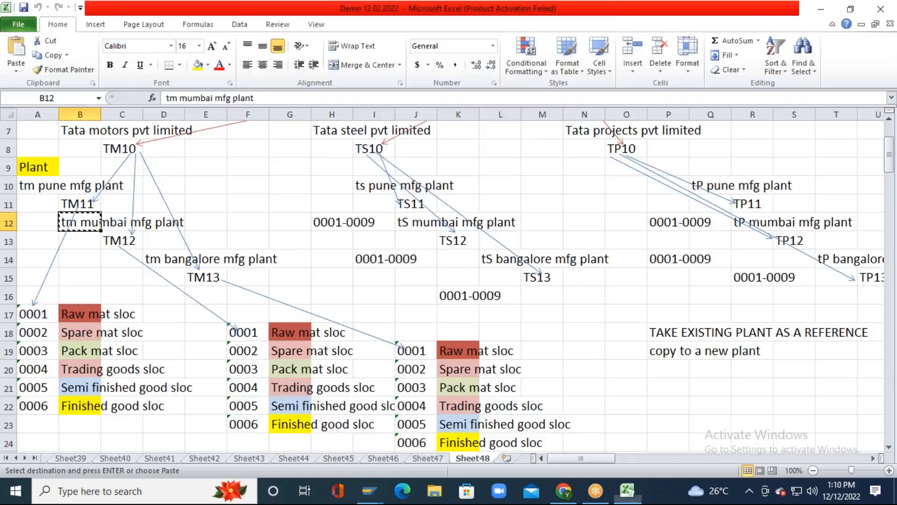
left_click(154, 258)
key("ctrl+c")
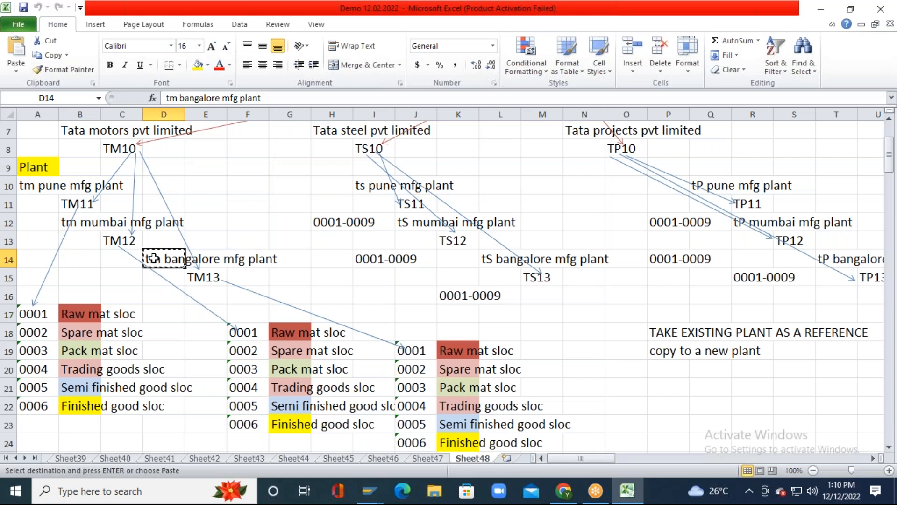
key("alt+Tab")
key("ctrl+v")
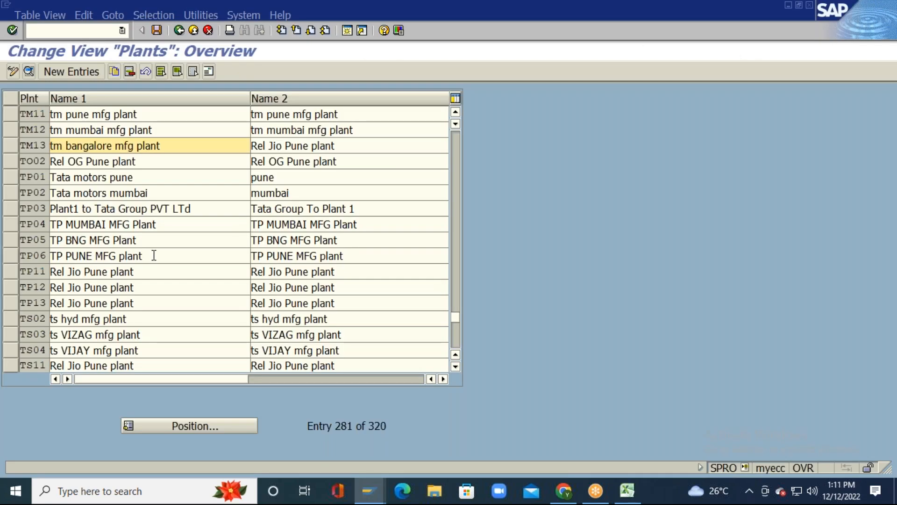
left_click(151, 146)
key("ctrl+v")
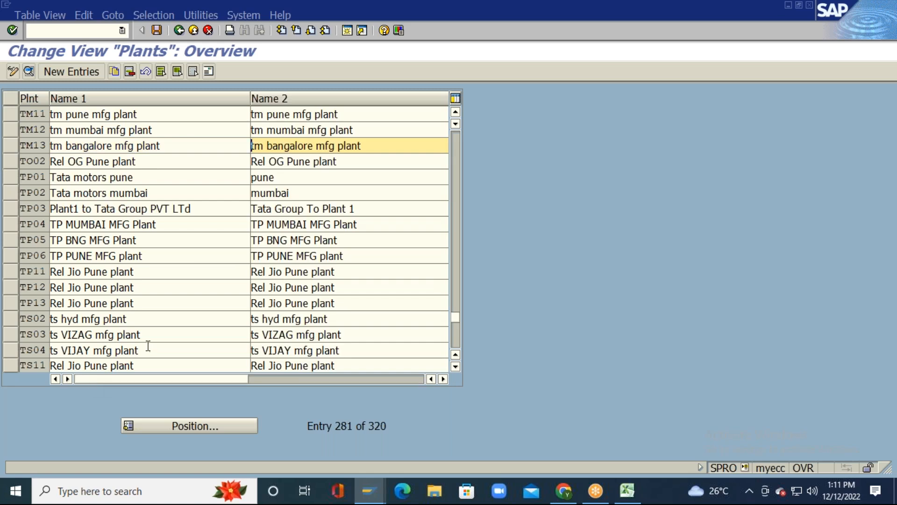
Step: Open the Position prompt to jump to another plant
key("alt+Tab")
key("alt+Tab")
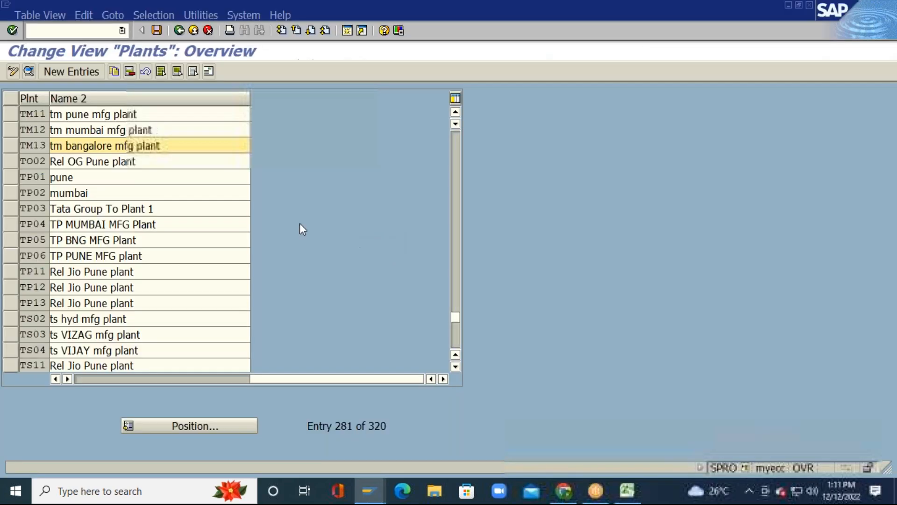
left_click_drag(93, 380, 85, 378)
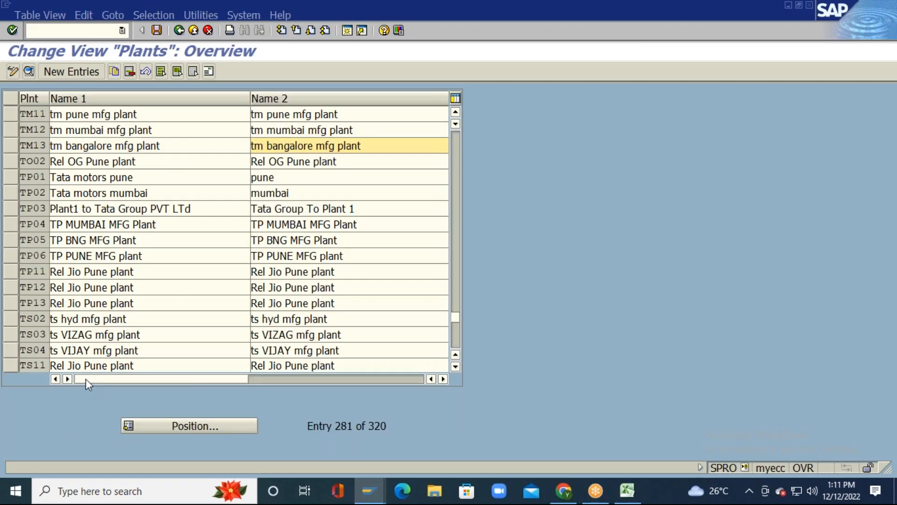
left_click(210, 427)
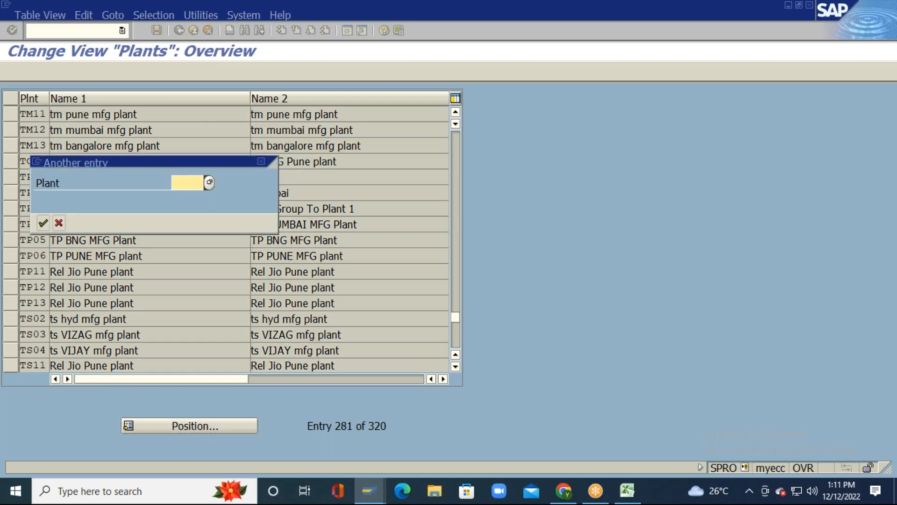
Step: Jump the Plants table to TS11 and start editing its Name 1 field
type("TS")
key("Down")
key("Return")
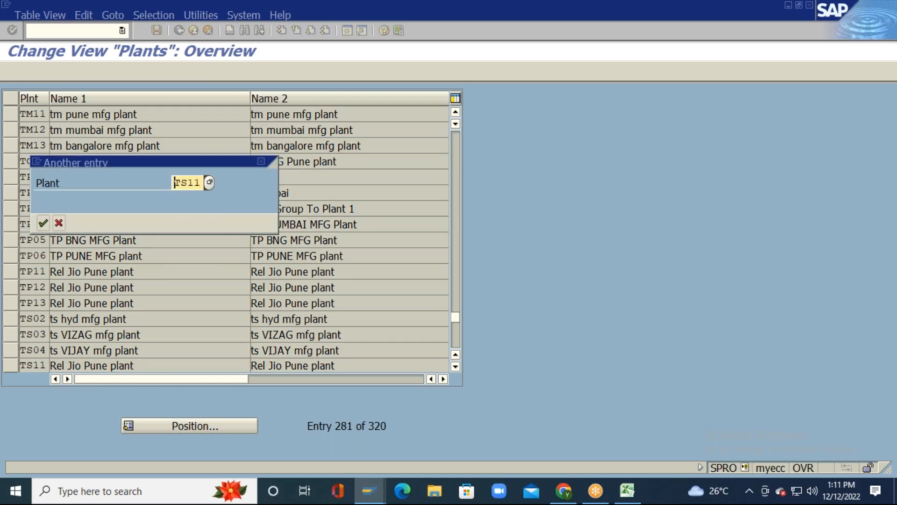
key("Return")
key("Tab")
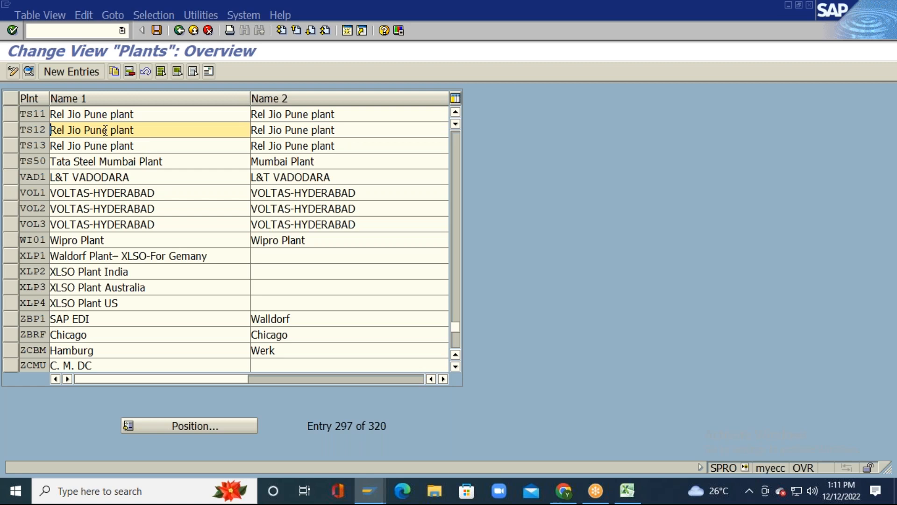
left_click(42, 114)
left_click(155, 115)
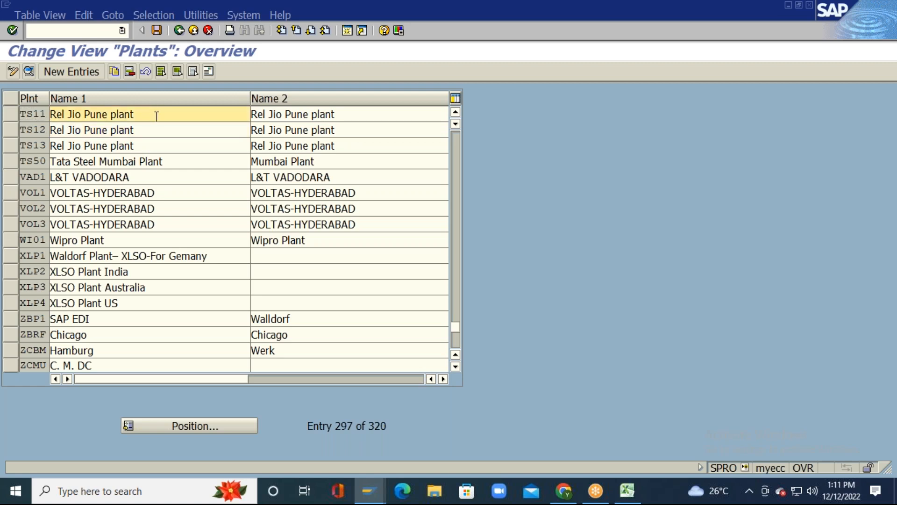
Step: Paste 'ts pune mfg plant' from Excel cell I10 into TS11's Name 1 and Name 2
key("alt+Tab")
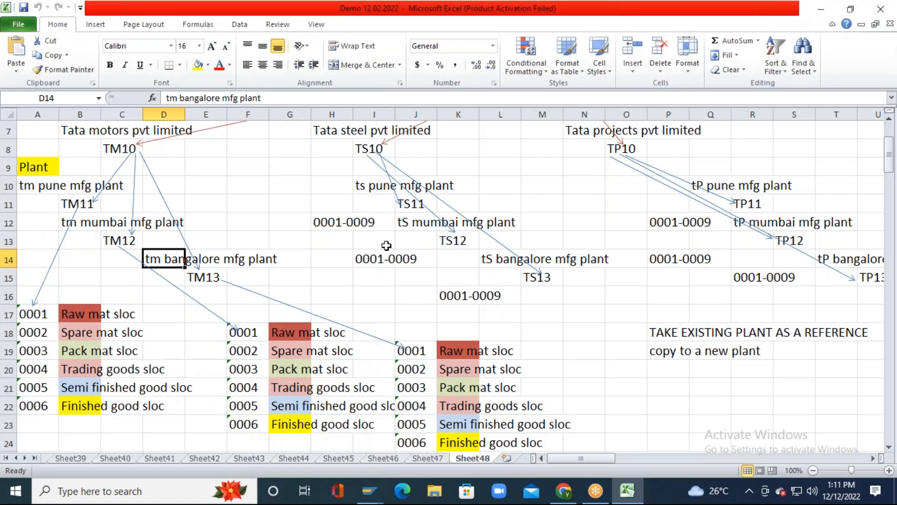
left_click(361, 182)
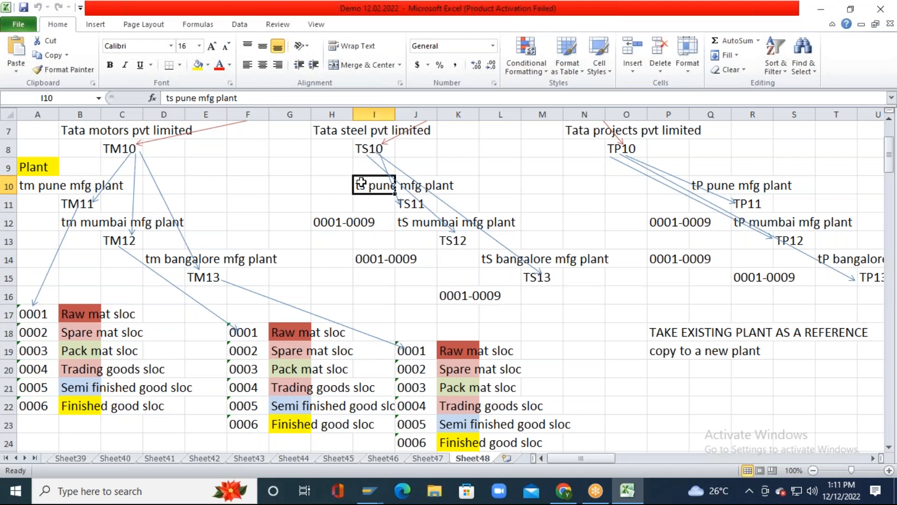
key("ctrl+c")
key("alt+Tab")
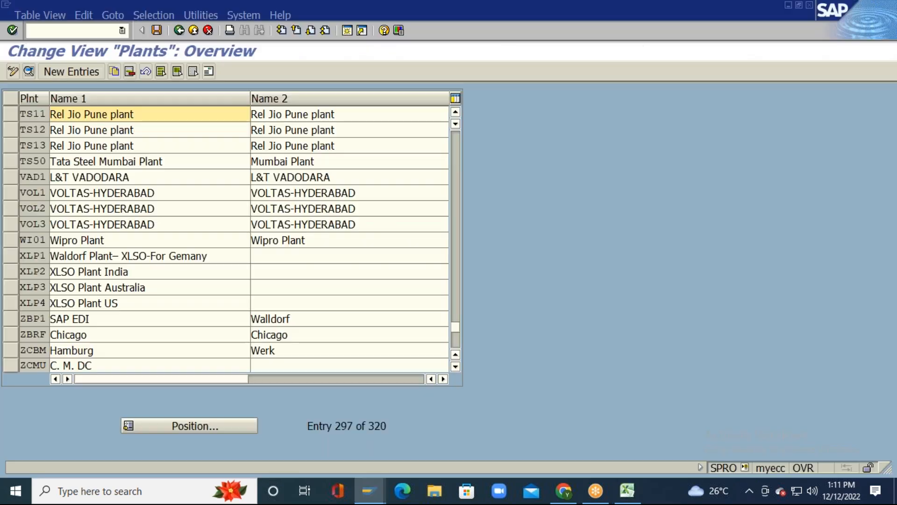
key("ctrl+v")
key("Tab")
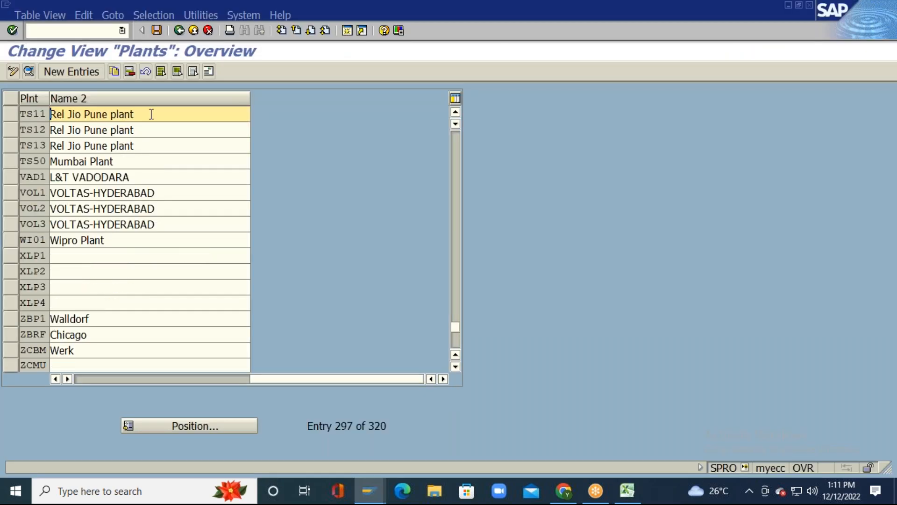
key("ctrl+v")
key("Tab")
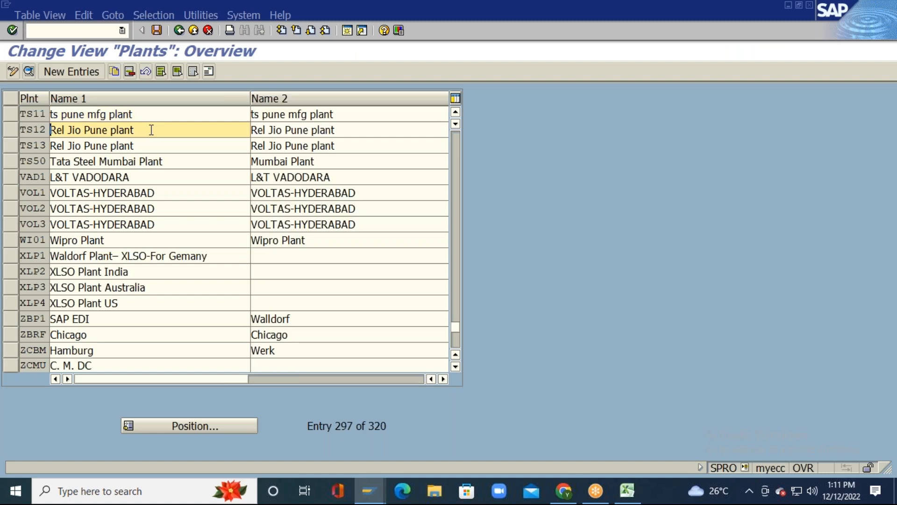
Step: Paste 'tS mumbai mfg plant' from Excel cell J12 into TS12's Name 1 and Name 2
key("alt+Tab")
left_click(404, 220)
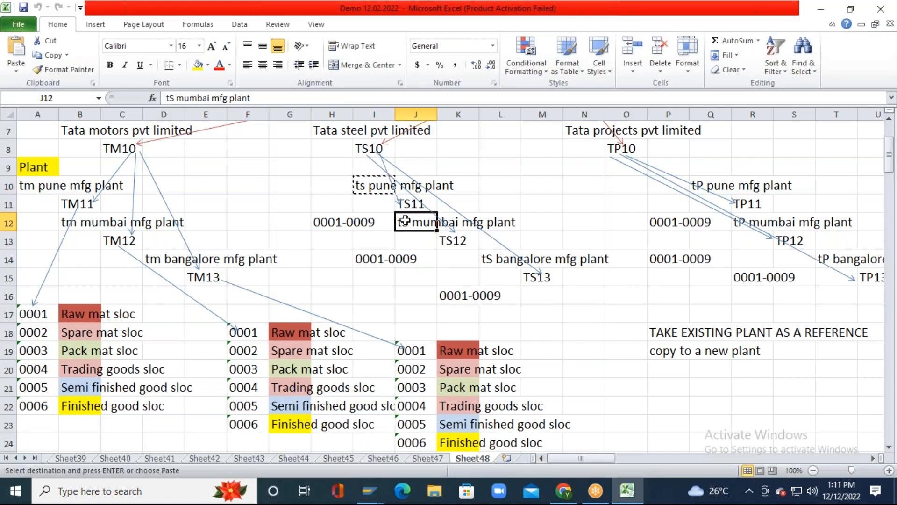
key("ctrl+c")
key("alt+Tab")
key("ctrl+v")
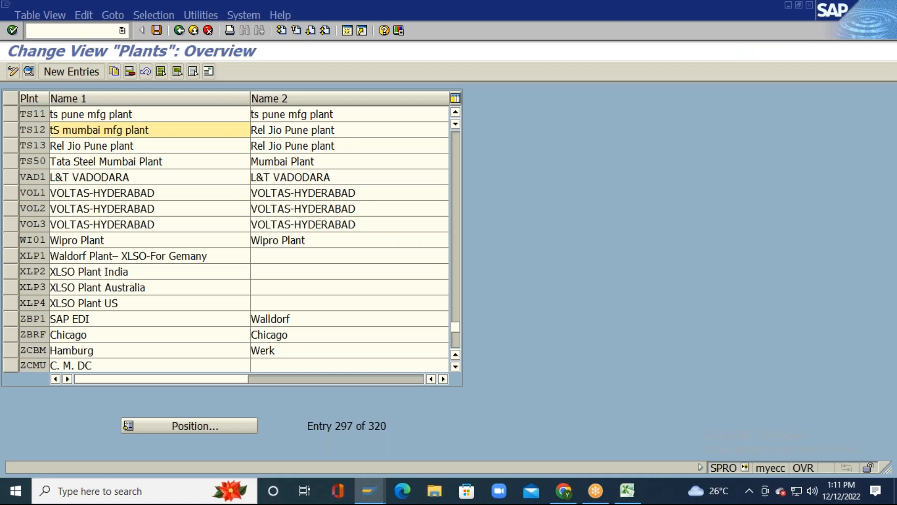
key("Tab")
key("ctrl+v")
key("Tab")
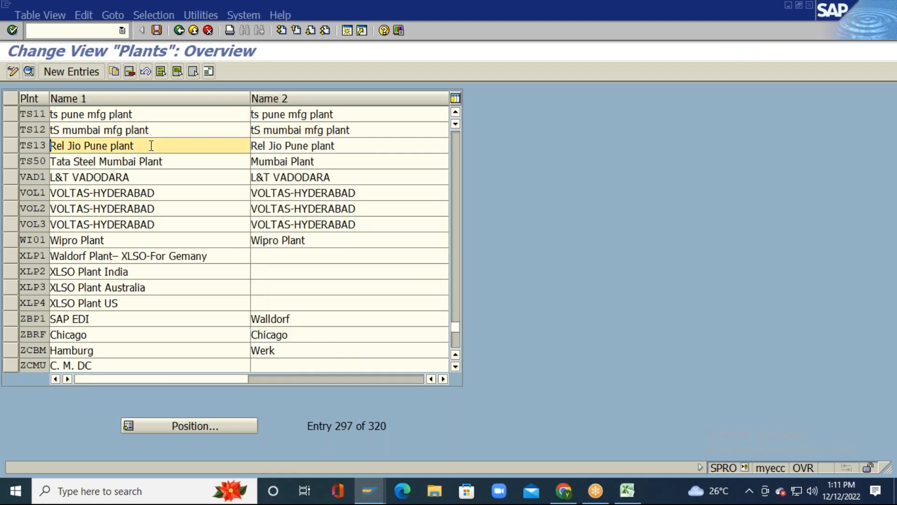
Step: Paste 'tS bangalore mfg plant' from Excel cell L14 into TS13's Name 1 and Name 2
key("alt+Tab")
left_click(491, 259)
key("ctrl+c")
key("alt+Tab")
key("ctrl+v")
key("Tab")
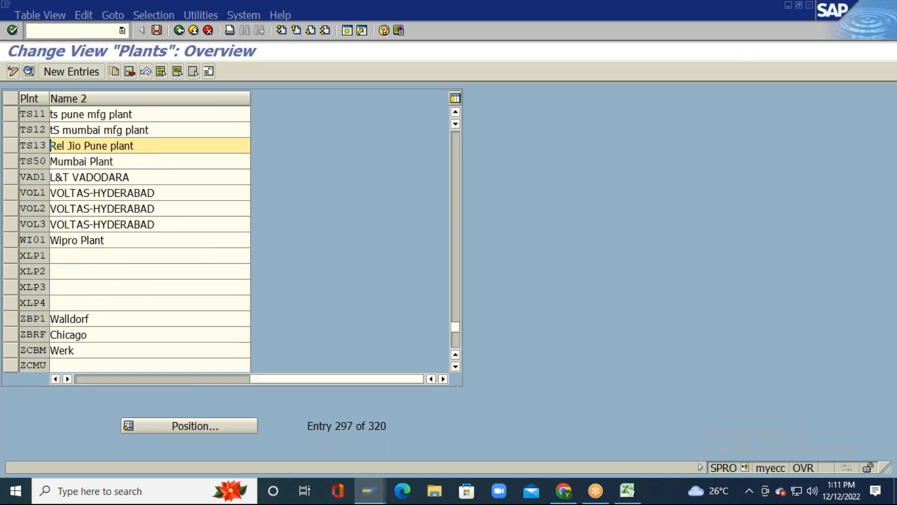
key("ctrl+v")
key("Return")
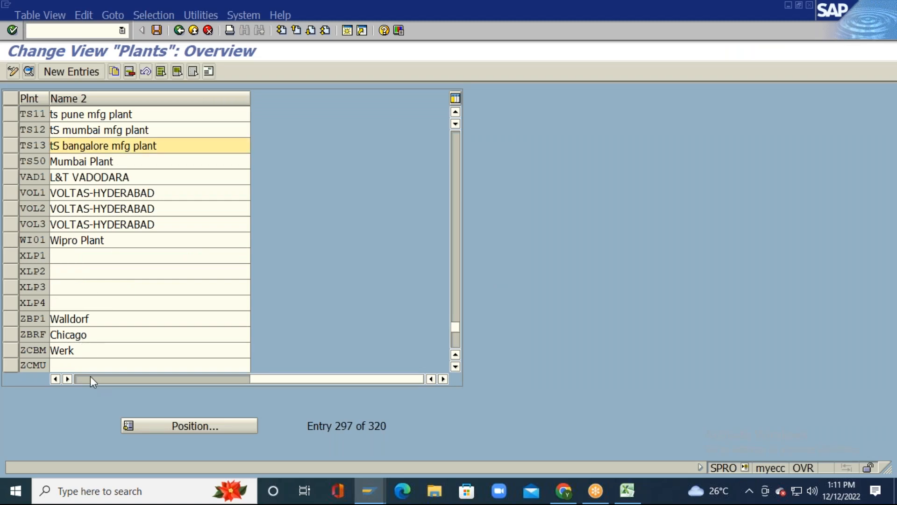
left_click(95, 378)
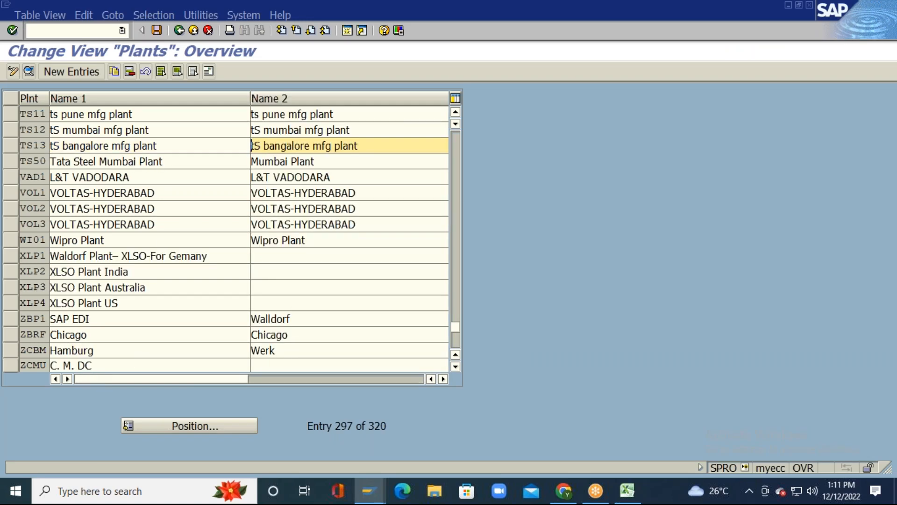
Step: Copy 'tP pune mfg plant' from Excel cell Q10 and open SAP's Position prompt
key("alt+Tab")
left_click(662, 211)
key("Right")
key("Right")
key("Right")
key("Right")
key("Right")
key("Right")
key("Left")
key("Left")
key("Left")
key("Left")
key("Escape")
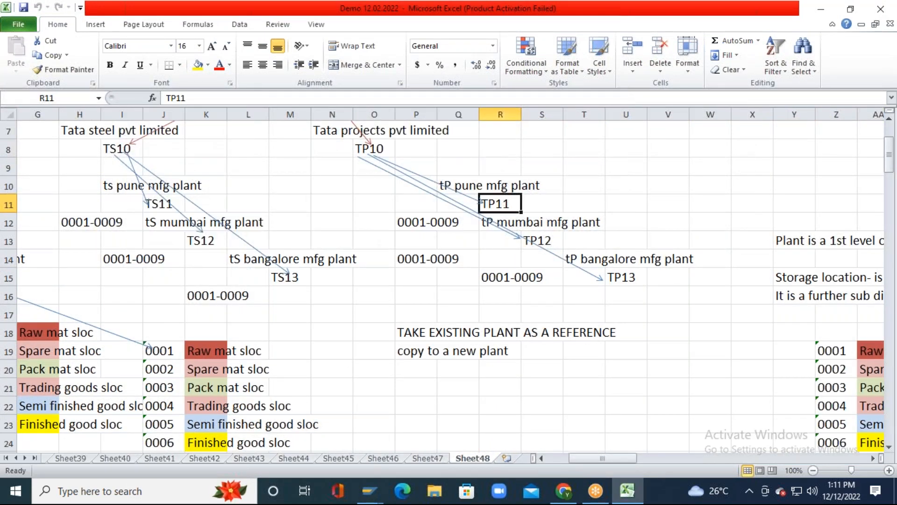
key("Up")
key("Left")
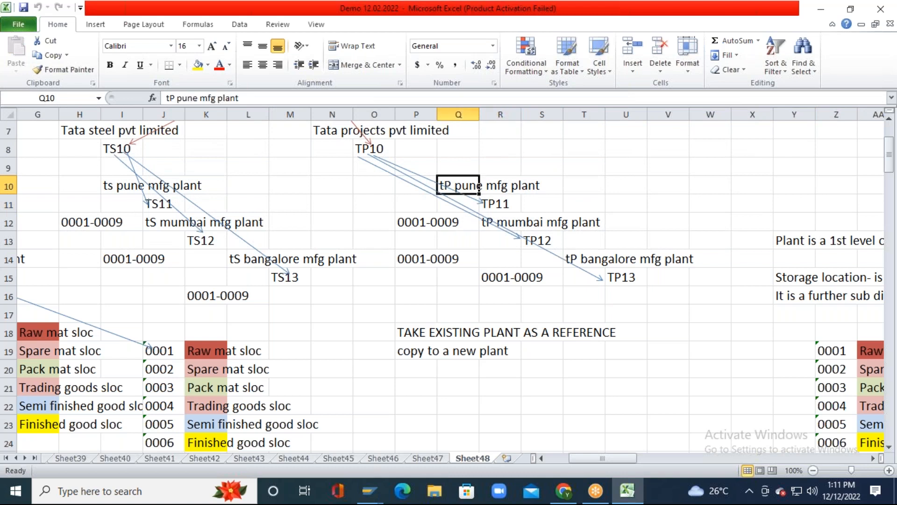
key("ctrl+c")
key("alt+Tab")
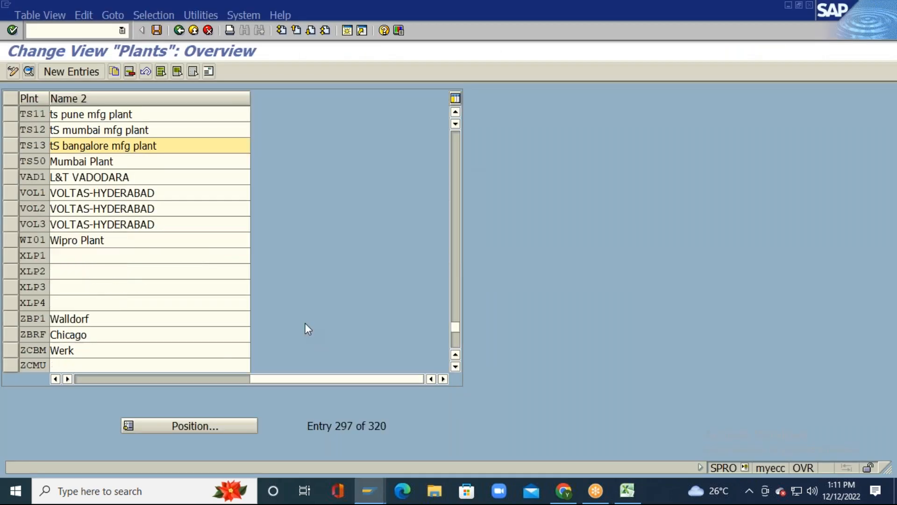
left_click(175, 424)
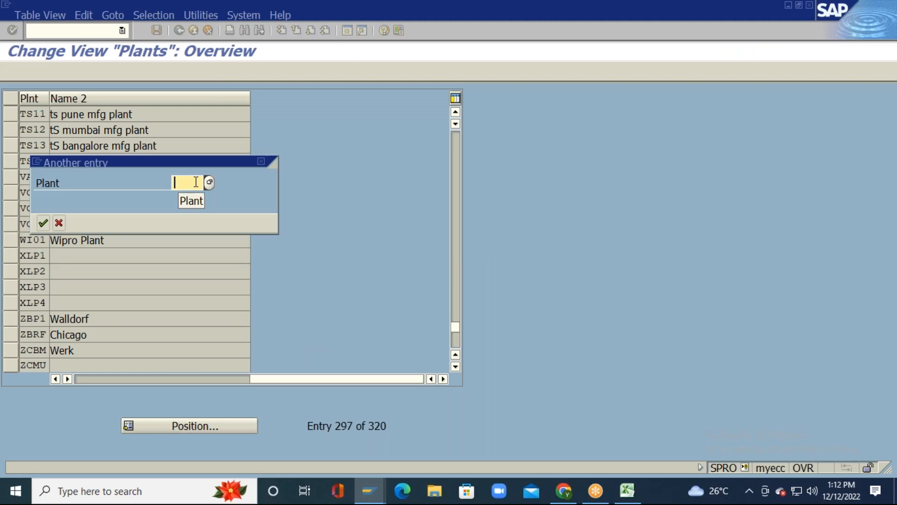
Step: Jump the Plants table to plant TP11
type("TP11")
key("Return")
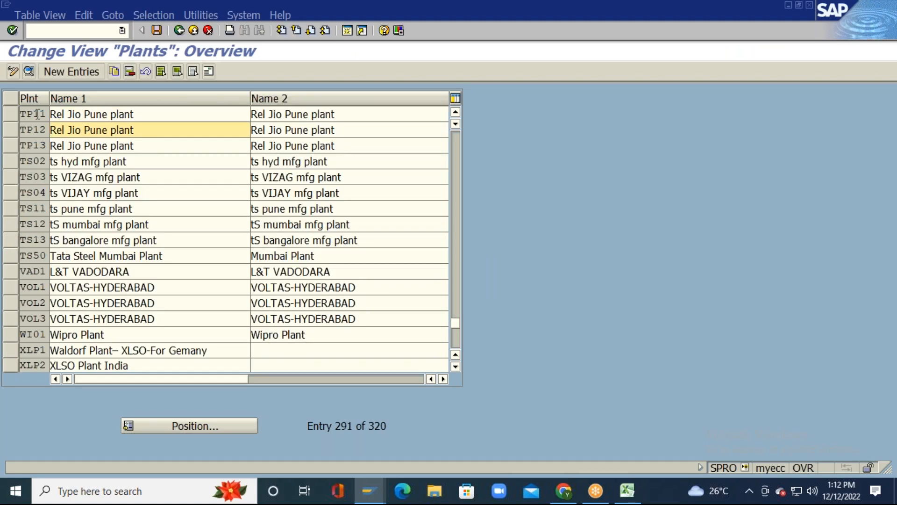
type("1")
key("BackSpace")
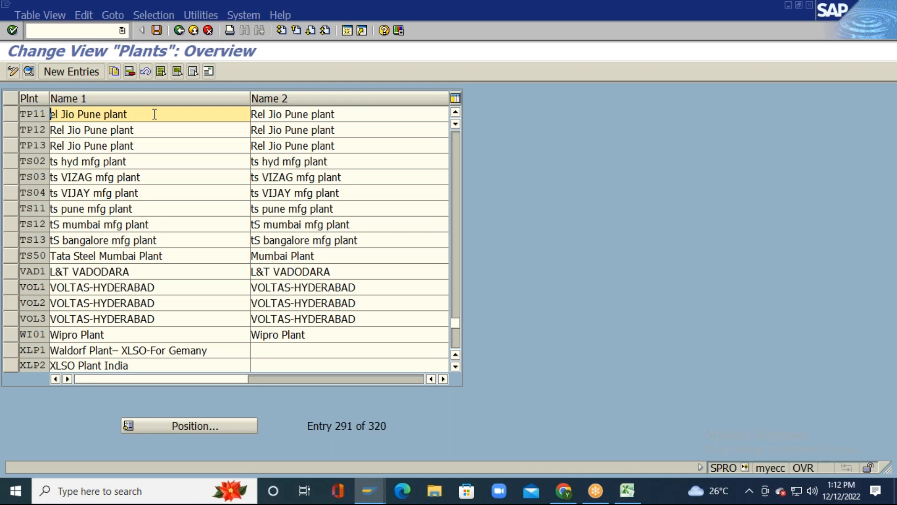
Step: Paste 'tP pune mfg plant' from Excel into TP11's Name 1 and Name 2
key("alt+Tab")
key("Up")
key("ctrl+c")
key("alt+Tab")
key("ctrl+v")
key("Tab")
key("ctrl+v")
key("Tab")
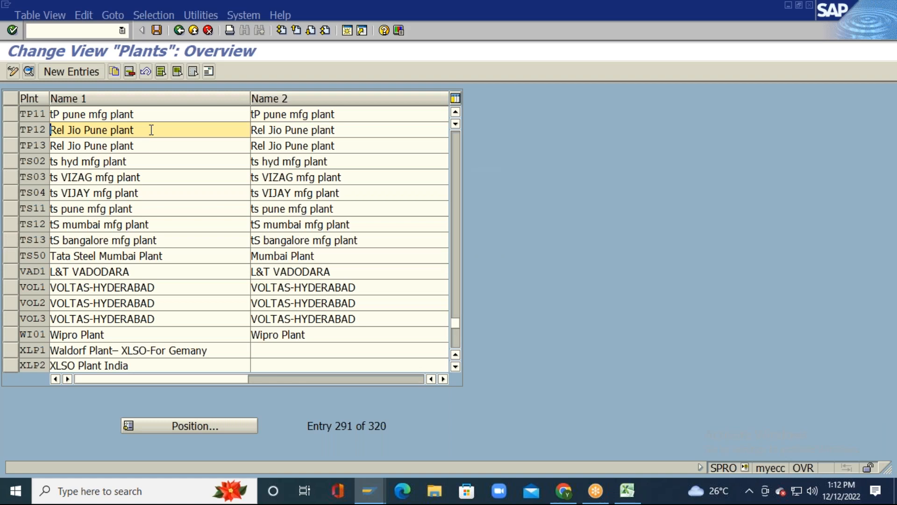
Step: Paste 'tP mumbai mfg plant' from Excel cell R12 into TP12's Name 1 and Name 2
key("alt+Tab")
key("Down")
key("Down")
key("Right")
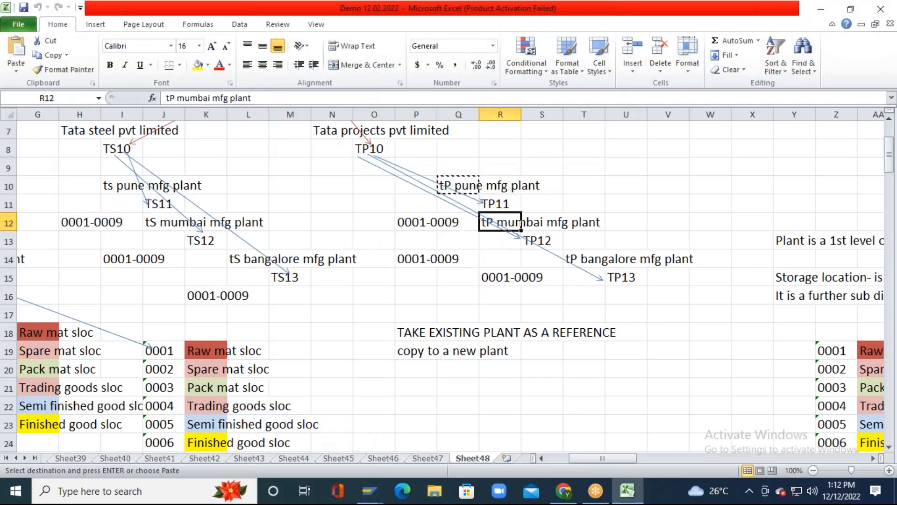
key("ctrl+c")
key("alt+Tab")
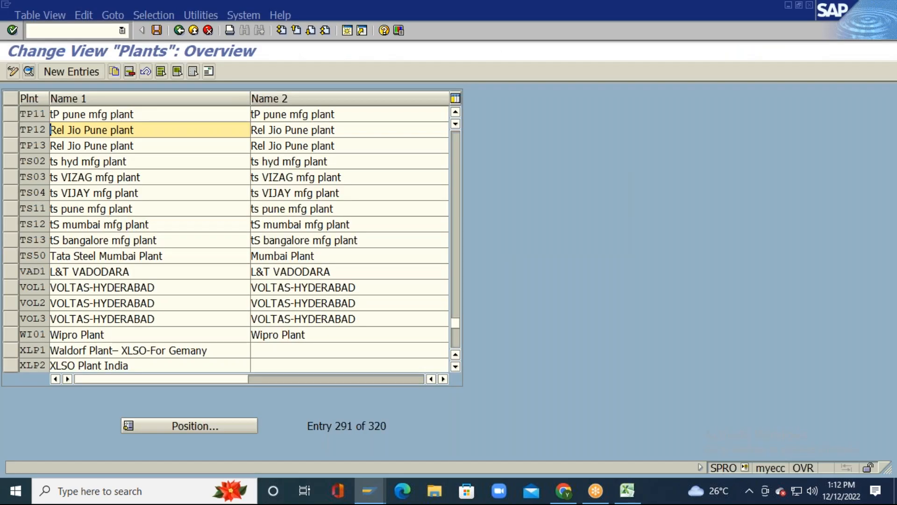
key("ctrl+v")
key("Tab")
key("ctrl+v")
key("Tab")
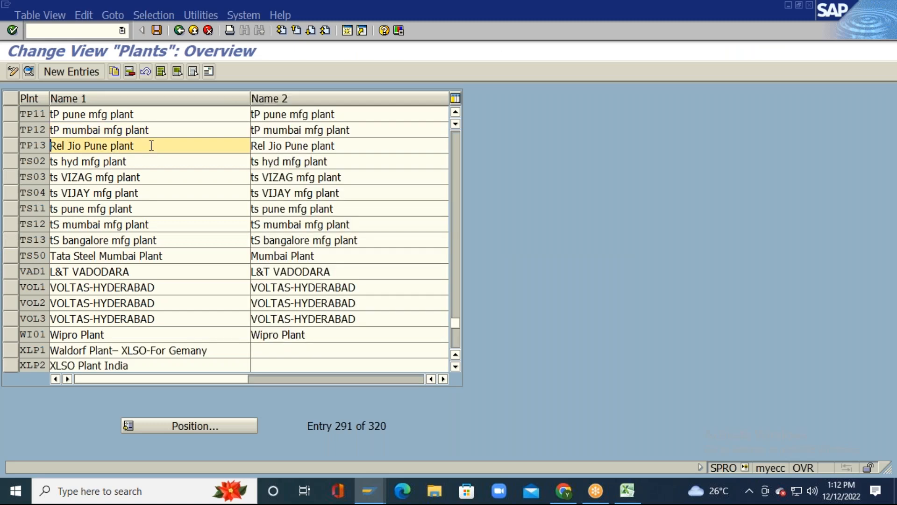
Step: Paste 'tP bangalore mfg plant' into TP13's Name 1 and Name 2, then save the plants
key("alt+Tab")
key("Down")
key("Down")
key("Down")
key("Right")
key("Right")
key("Up")
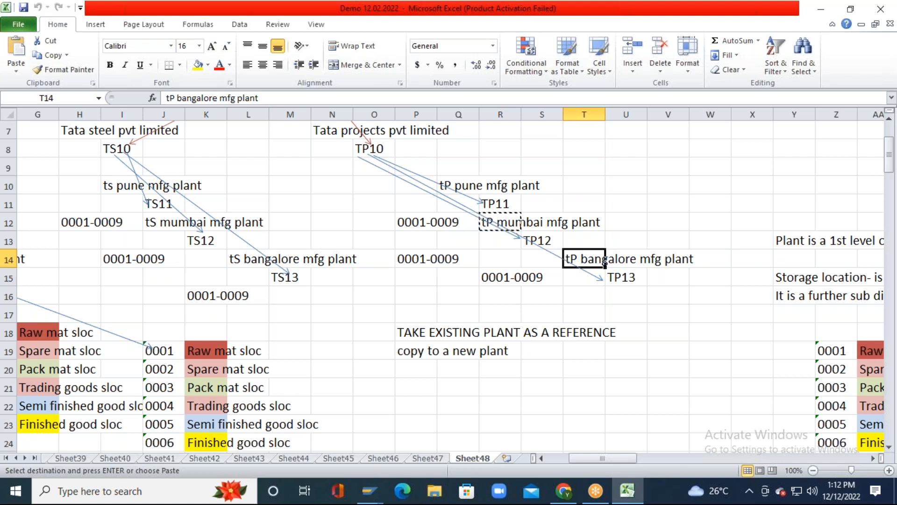
key("ctrl+c")
key("alt+Tab")
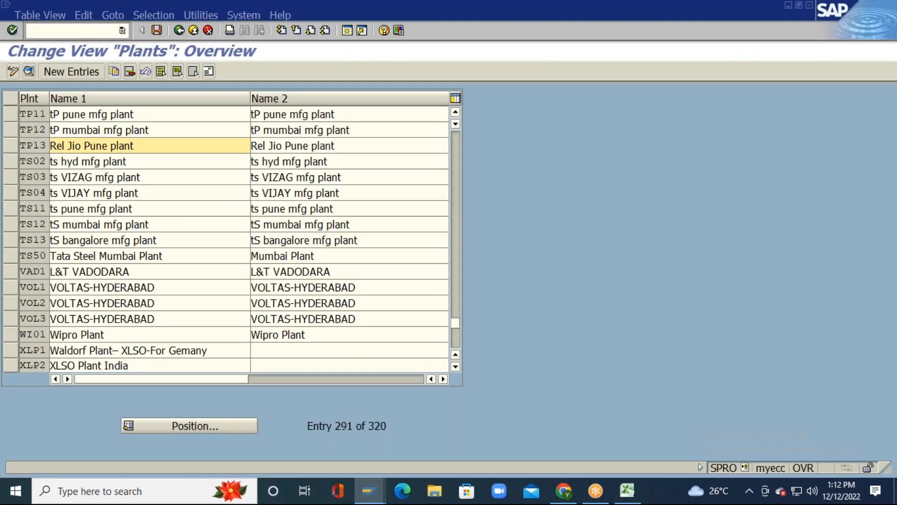
key("ctrl+v")
key("Tab")
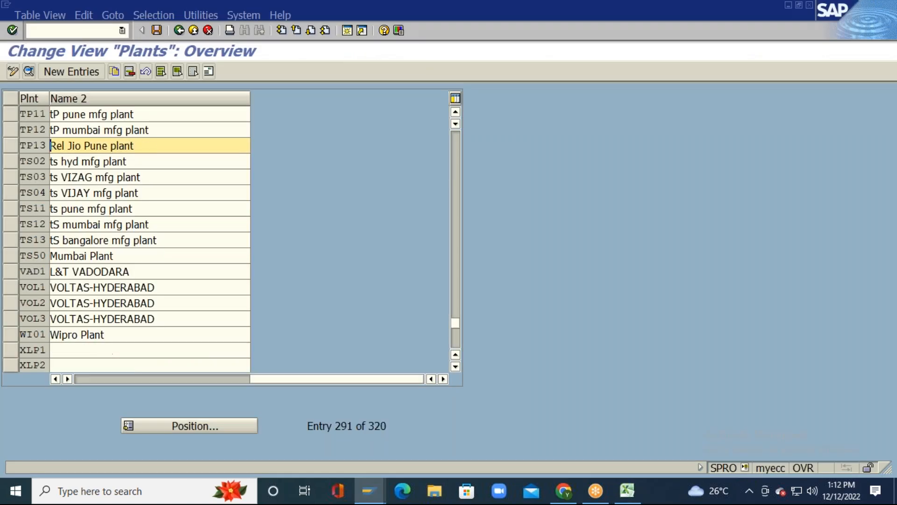
key("ctrl+v")
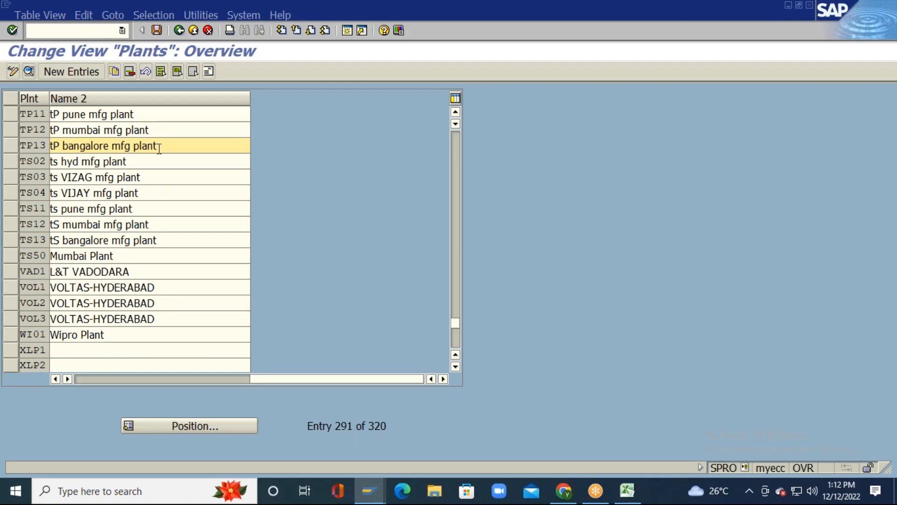
left_click(86, 379)
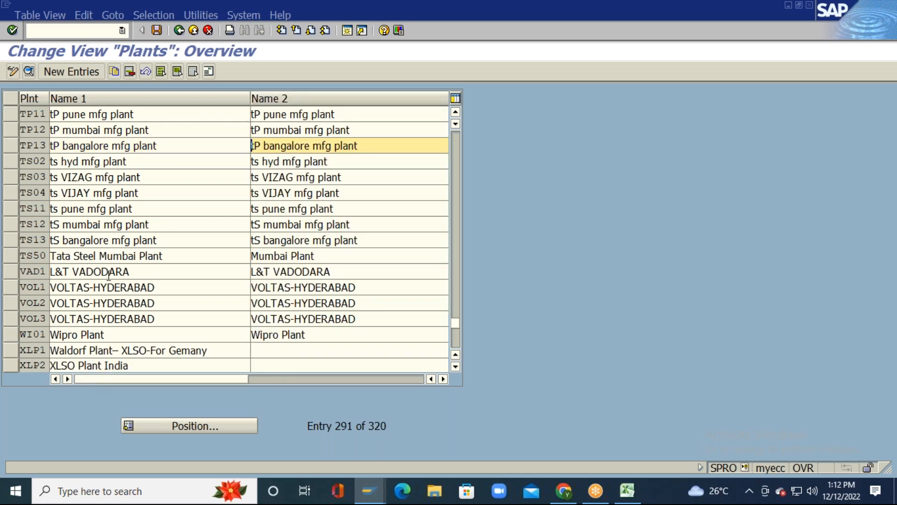
left_click(156, 32)
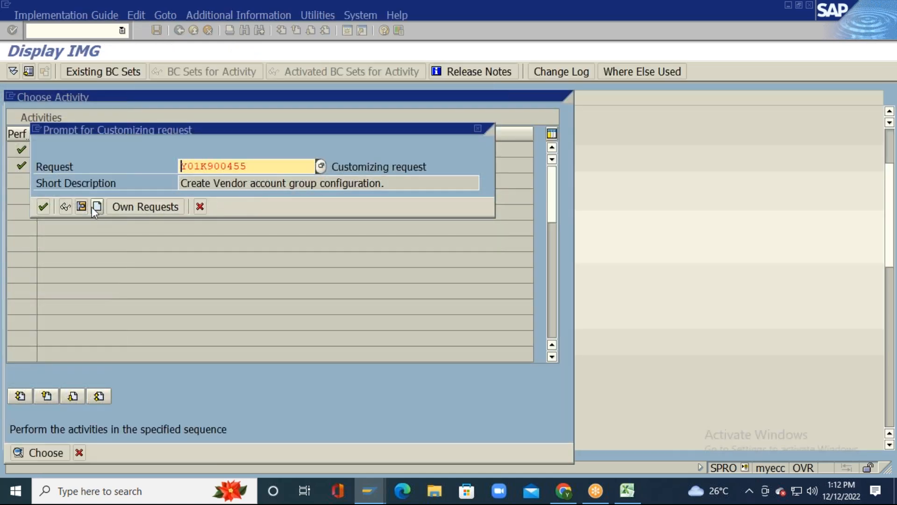
Step: Create a new customizing request described as 'New plant configuration for Tata Grp.'
left_click(97, 207)
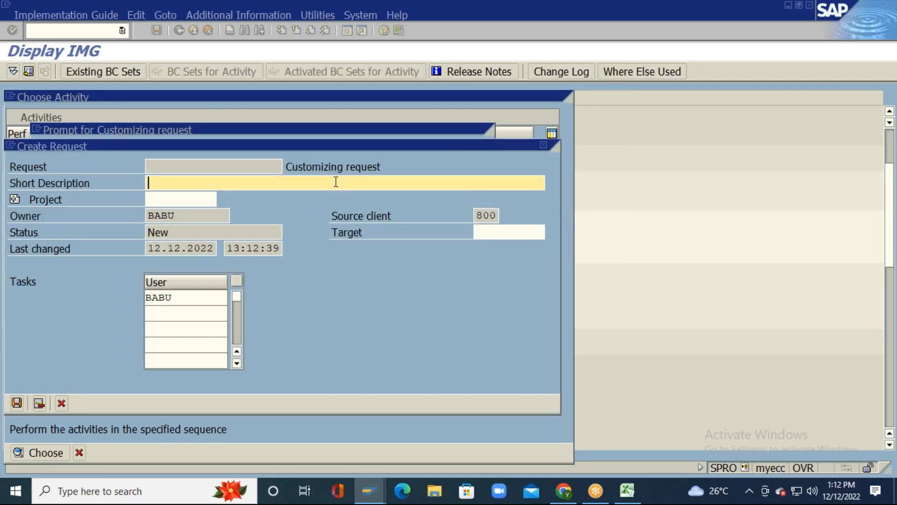
type("New plant configurat")
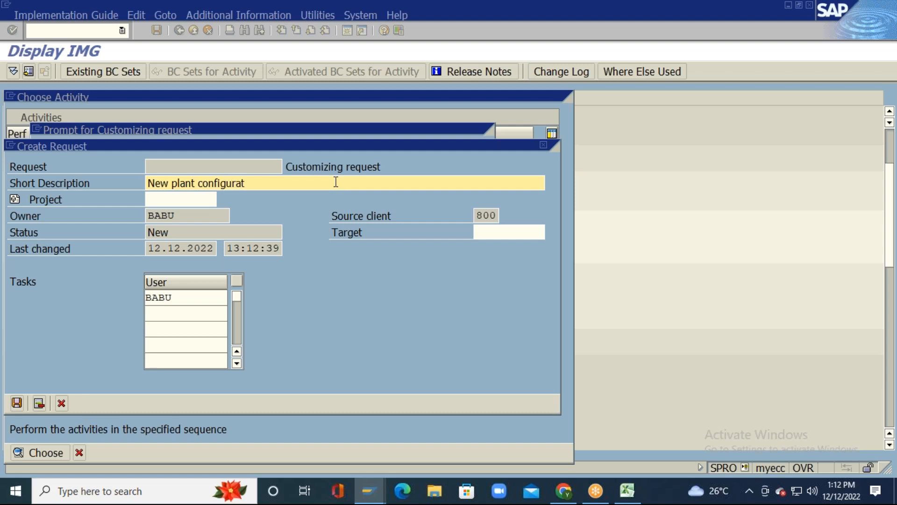
type("ion for Tata Grp.")
key("Return")
key("Return")
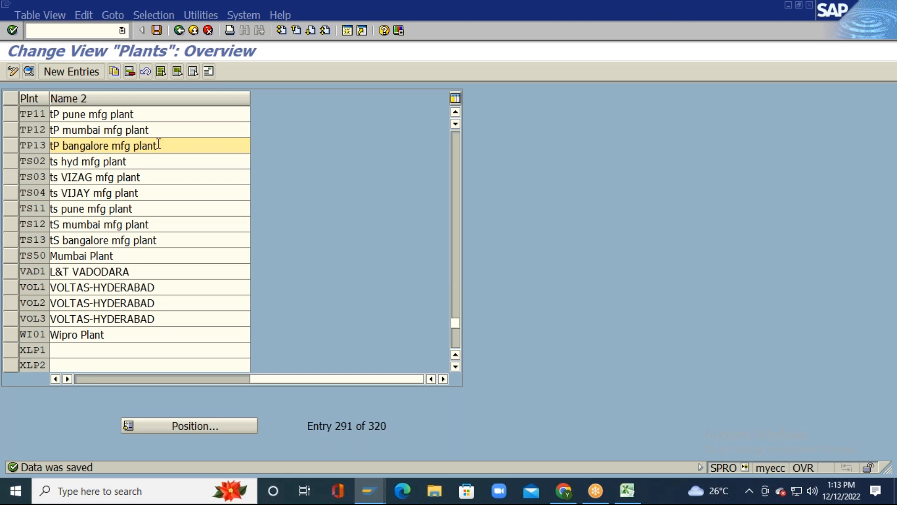
Step: Save the Plants table again and bring the Excel plant sheet to the front
left_click(82, 380)
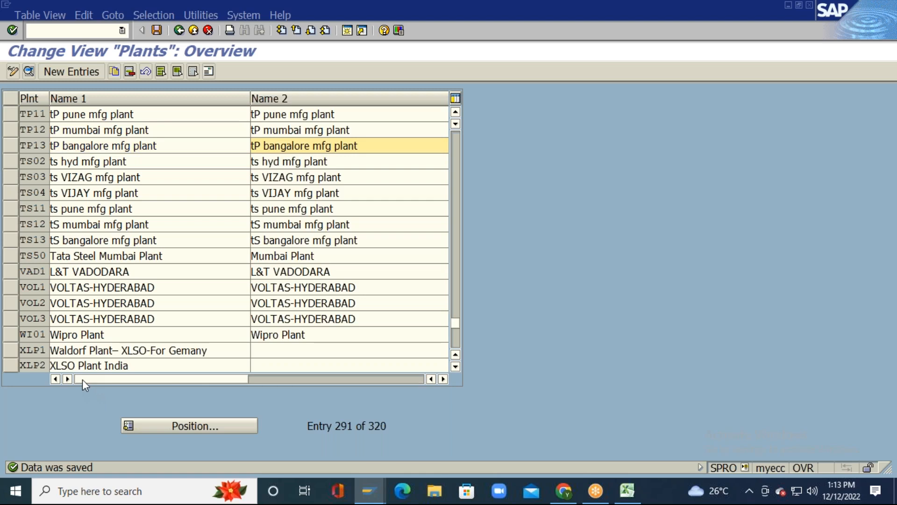
left_click(158, 30)
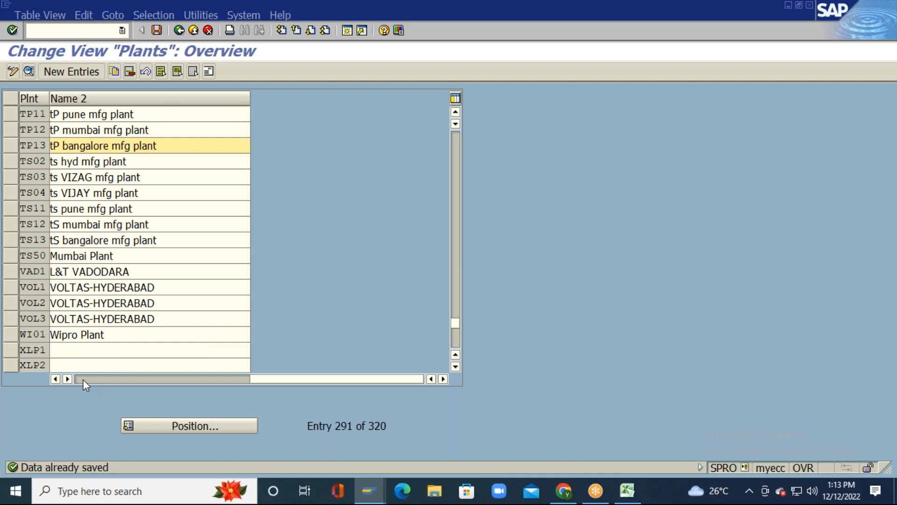
left_click(82, 379)
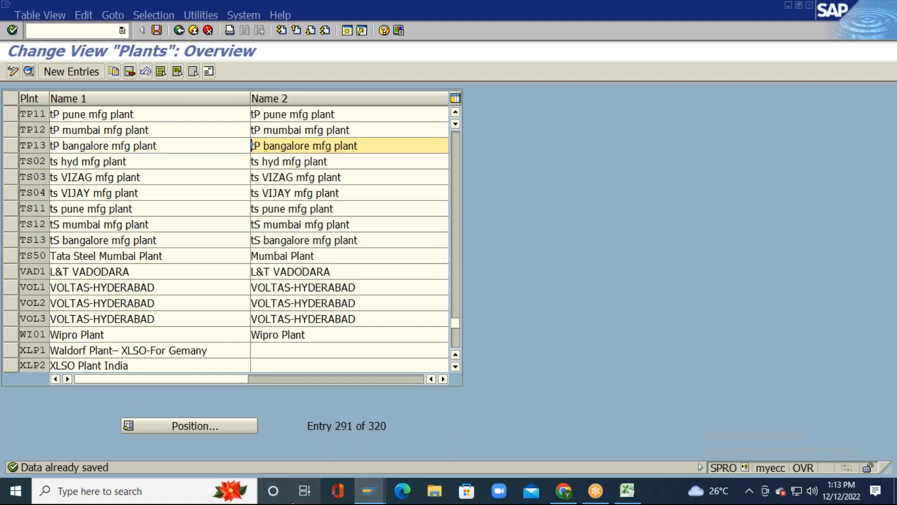
key("alt+Tab")
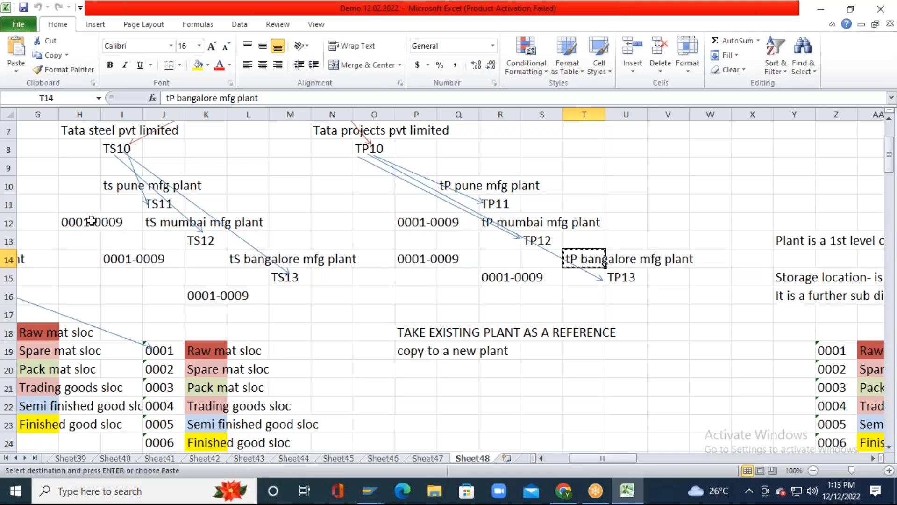
Step: Review the Tata Motors plant names in the Excel sheet, cancelling the pending copy
left_click(105, 186)
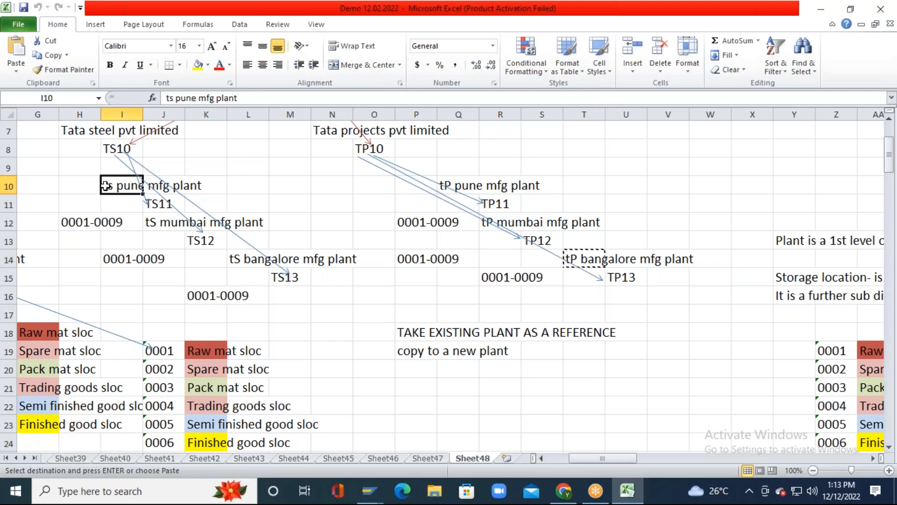
key("Left")
key("Left")
key("Left")
key("Left")
key("Left")
key("Left")
key("Left")
key("Left")
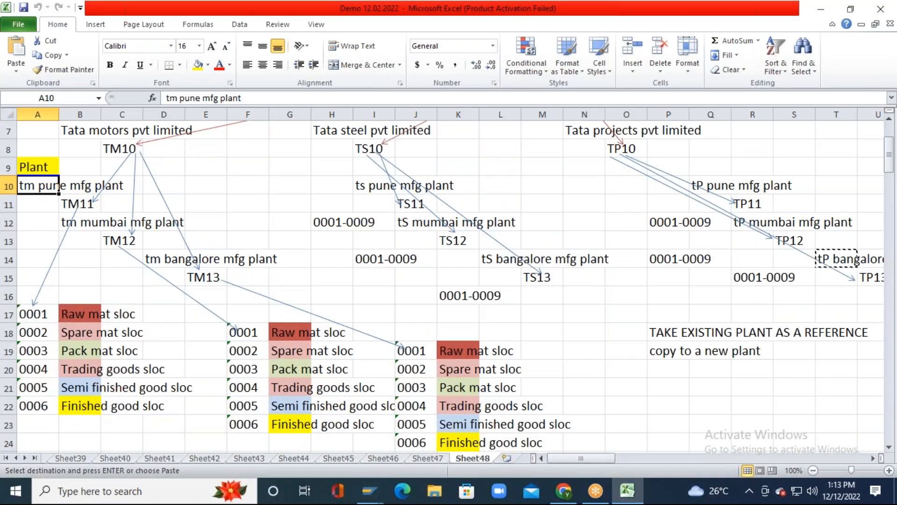
key("Up")
key("Down")
key("Escape")
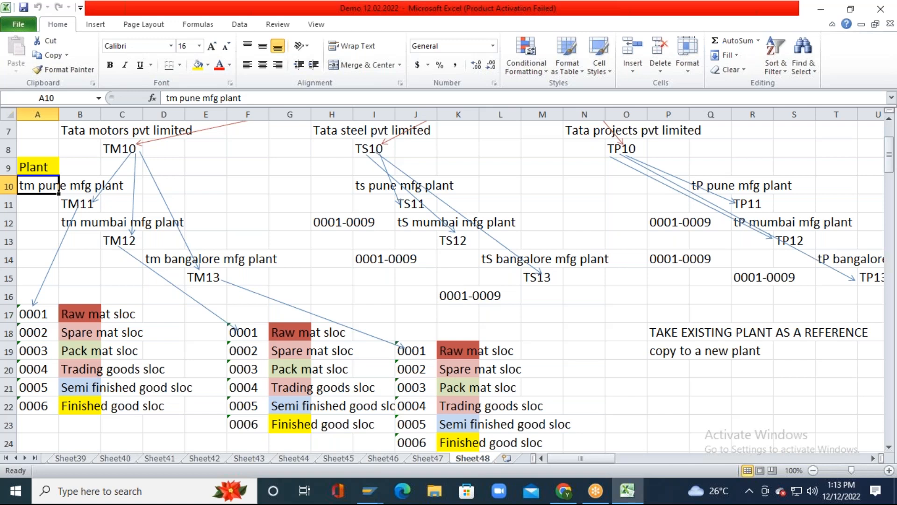
key("Down")
key("Down")
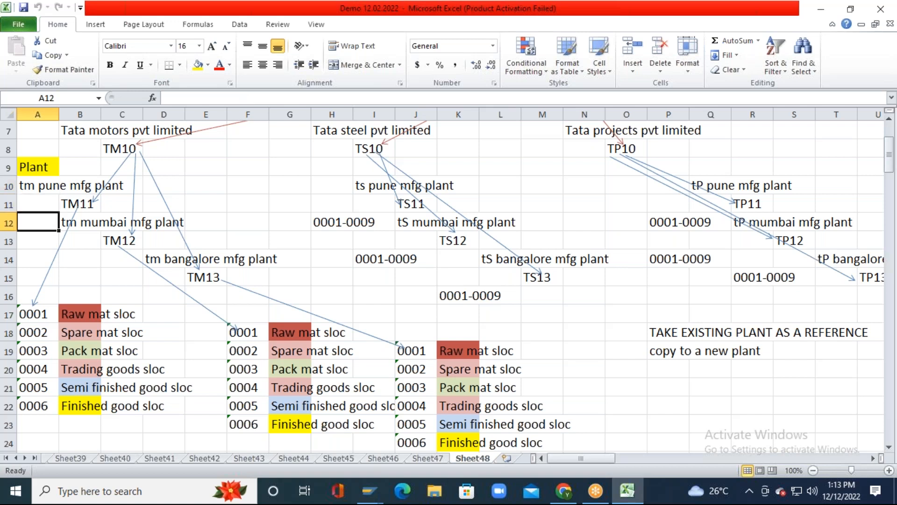
key("Right")
key("Down")
key("Down")
key("Down")
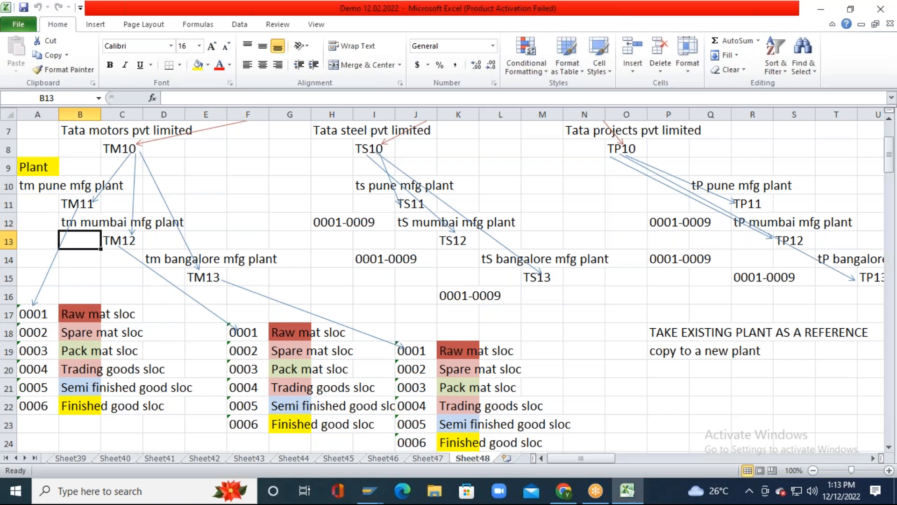
key("Up")
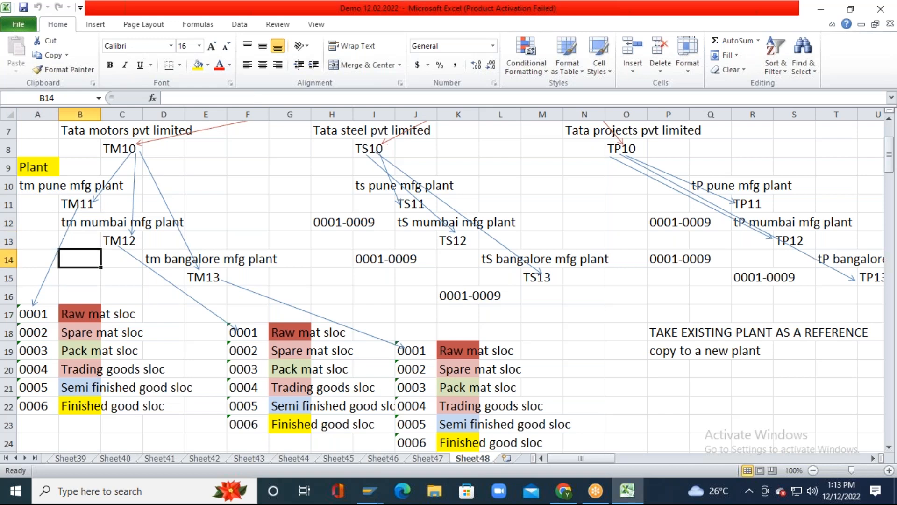
key("Right")
key("Right")
key("Left")
key("Left")
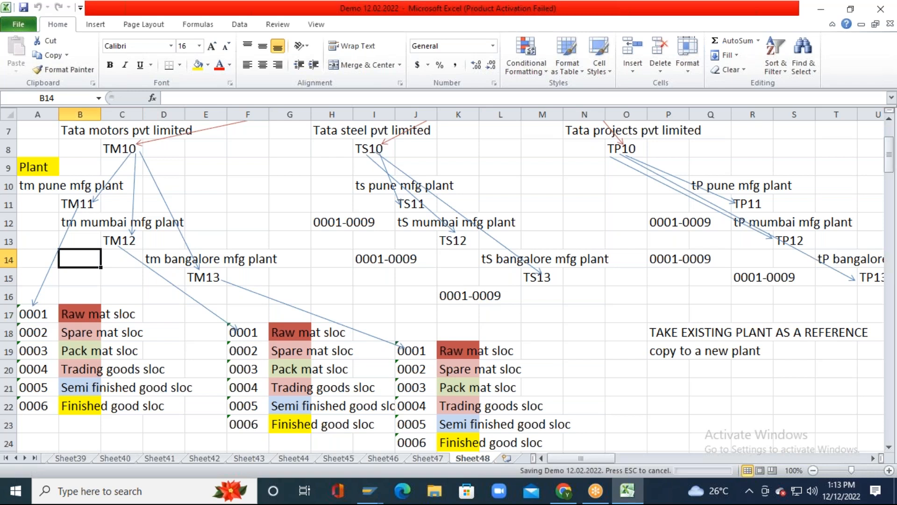
Step: Copy plant code TM11 from Excel cell B11 and switch back to SAP
key("Up")
key("Up")
key("Up")
key("Up")
key("Left")
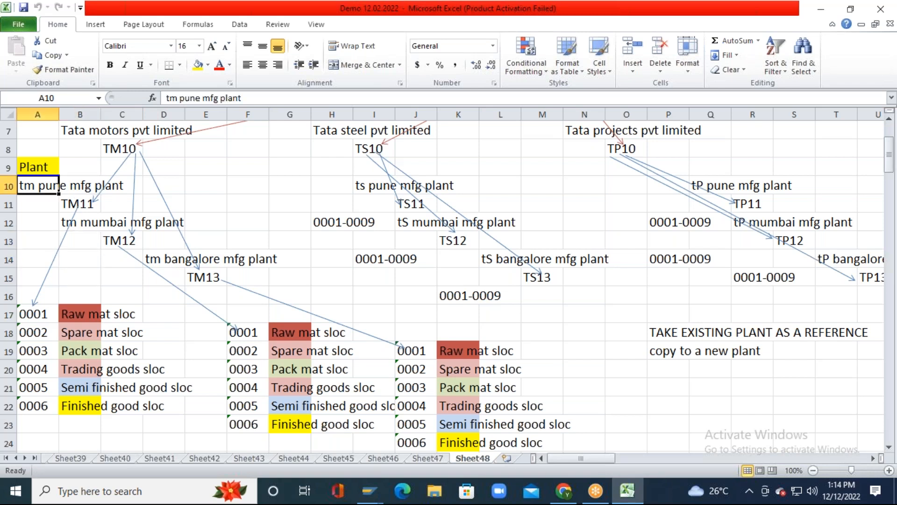
key("Down")
key("Down")
key("Up")
key("Right")
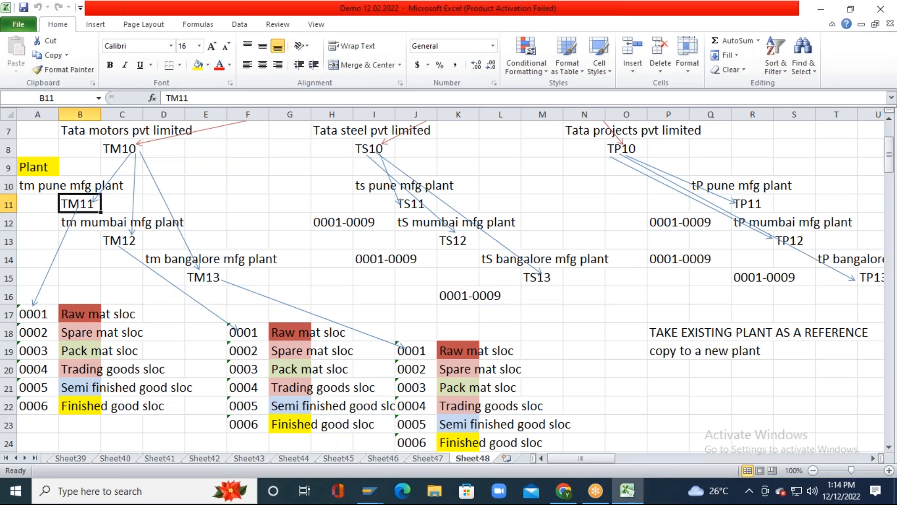
key("ctrl+c")
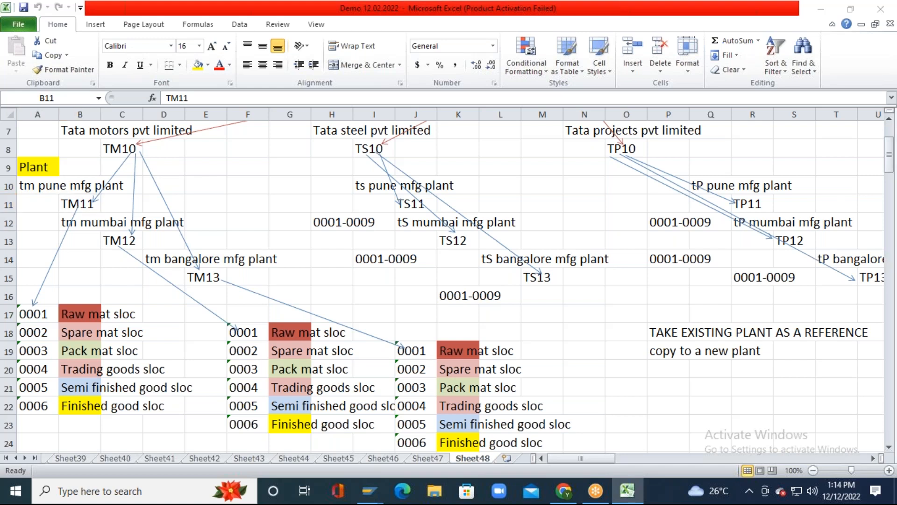
key("alt+Tab")
Step: Jump the Plants table to tm11, select its row and open its address for editing
type("tm11")
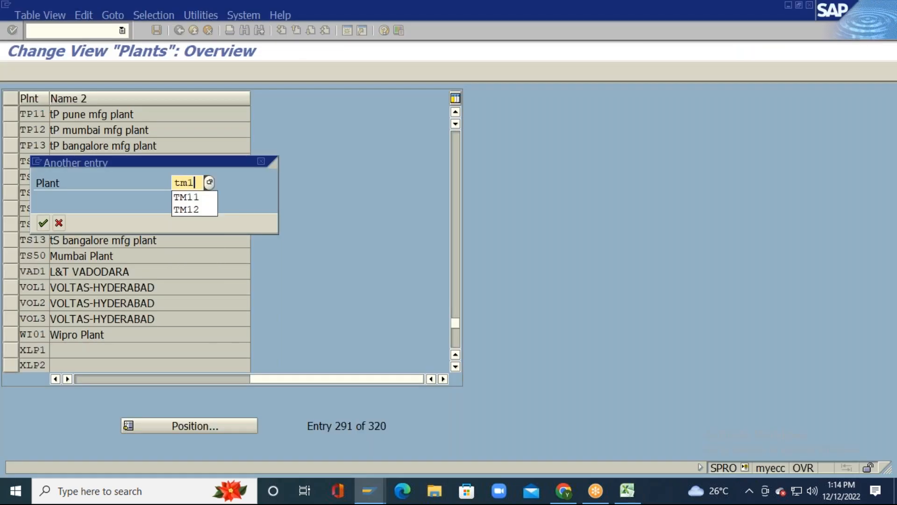
key("Return")
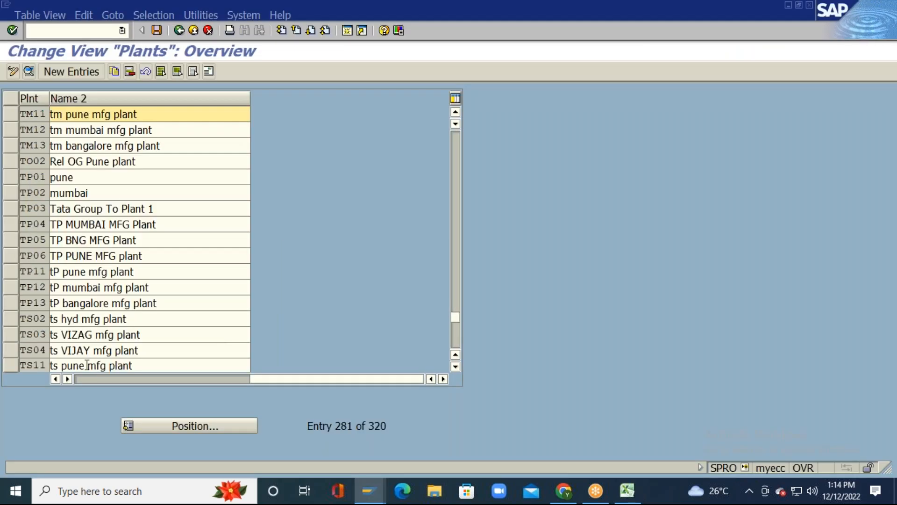
left_click(80, 377)
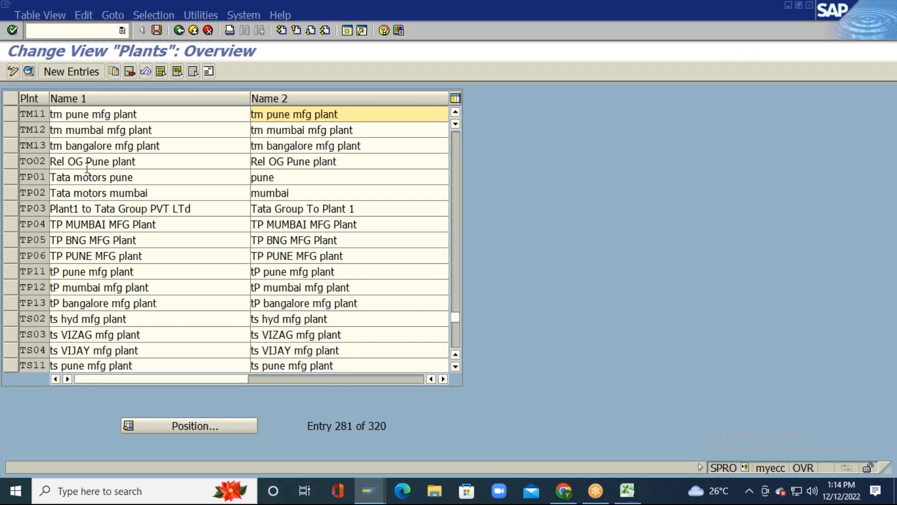
left_click(10, 114)
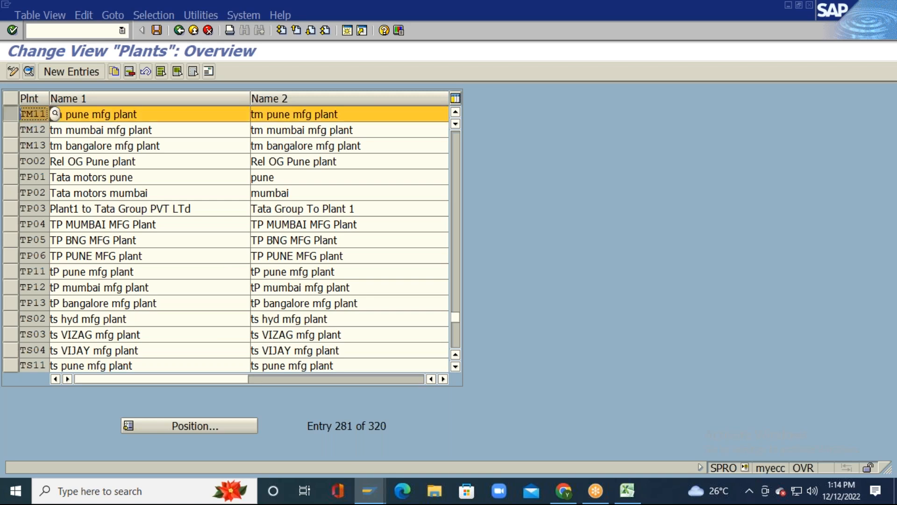
left_click(208, 72)
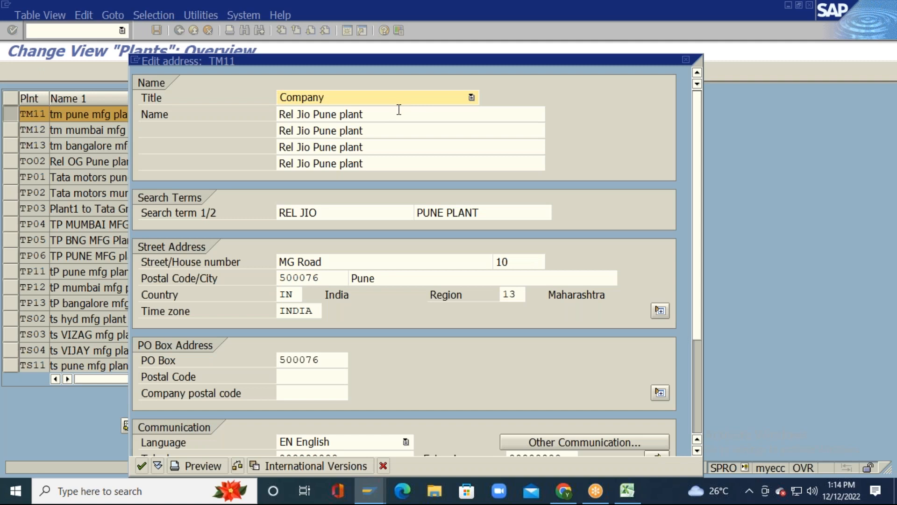
left_click(341, 99)
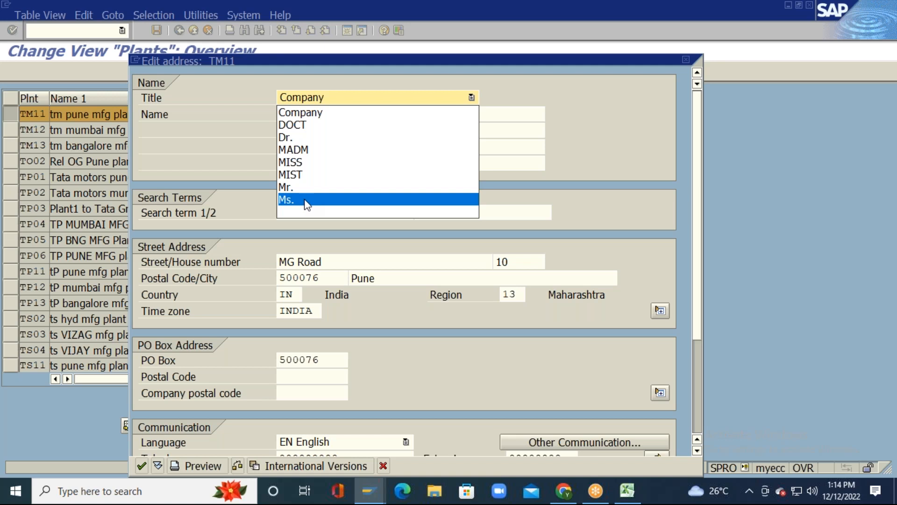
left_click(329, 120)
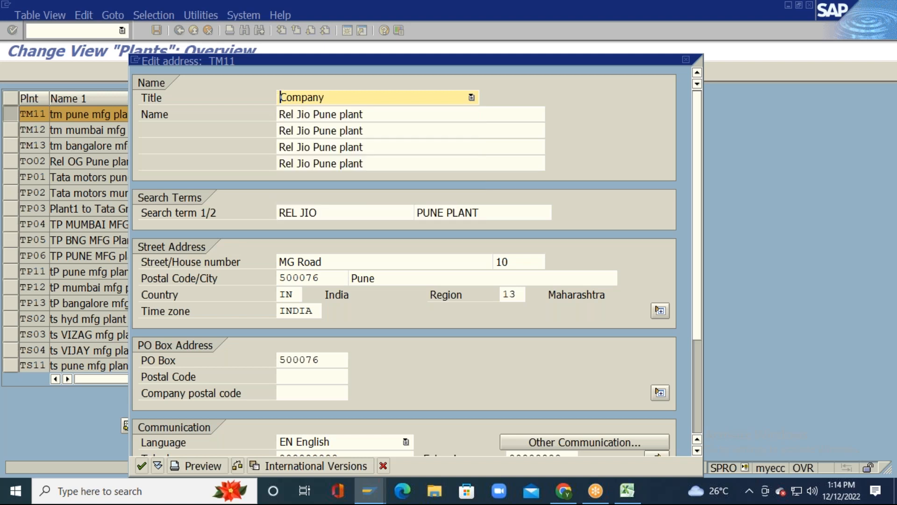
key("Tab")
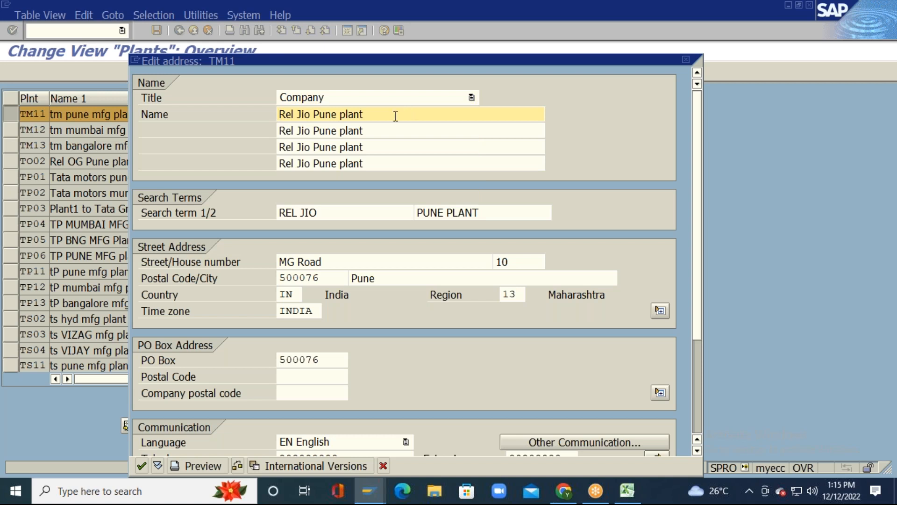
key("Delete")
key("Delete")
key("Delete")
key("Delete")
key("Delete")
key("Delete")
key("Delete")
key("Delete")
key("Delete")
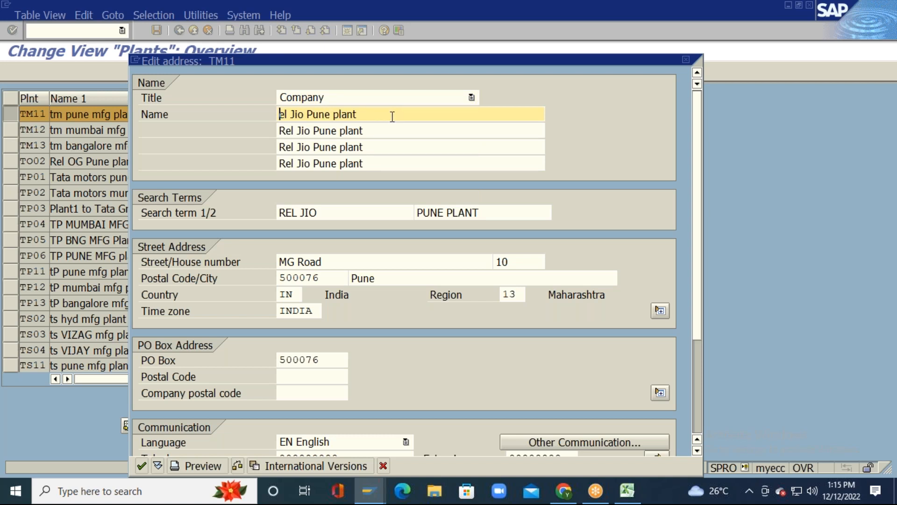
key("Delete")
key("Delete")
key("Delete")
key("Delete")
key("Delete")
key("Delete")
key("Delete")
key("Delete")
key("Delete")
key("Tab")
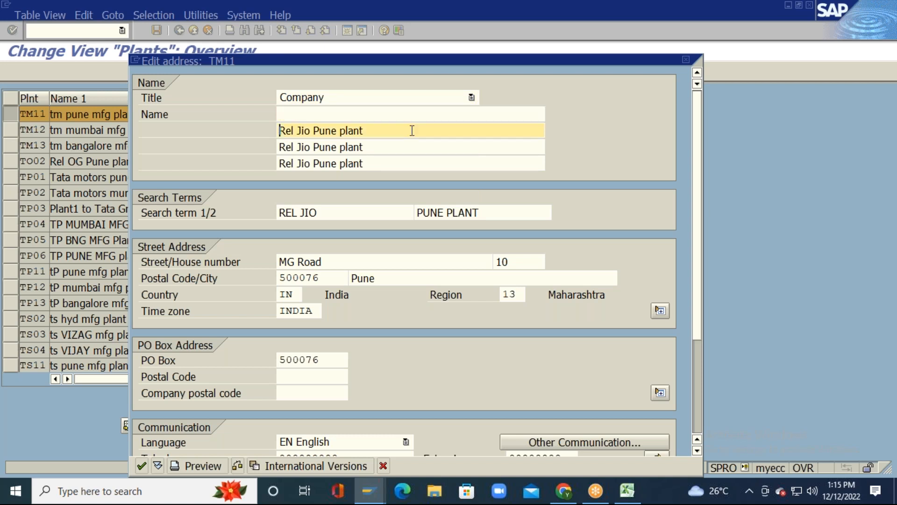
key("Delete")
key("Delete")
key("Delete")
key("Delete")
key("Delete")
key("Delete")
key("Delete")
key("Delete")
key("Delete")
key("Delete")
key("Delete")
key("Delete")
key("Delete")
key("Delete")
key("Delete")
key("Delete")
key("Delete")
key("Delete")
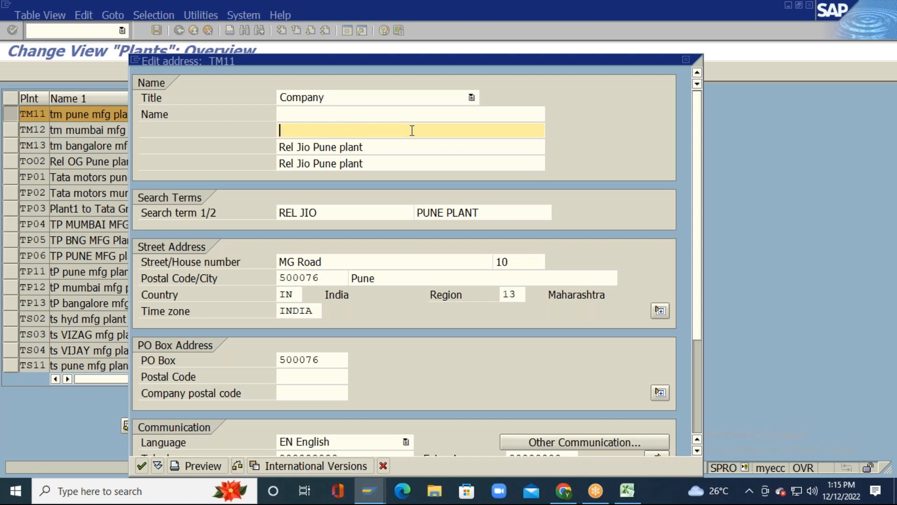
key("Tab")
key("Delete")
key("Delete")
key("Delete")
key("Delete")
key("Delete")
key("Delete")
key("Delete")
key("Delete")
key("Delete")
key("Delete")
key("Delete")
key("Delete")
key("Delete")
key("Delete")
key("Delete")
key("Delete")
key("Delete")
key("Delete")
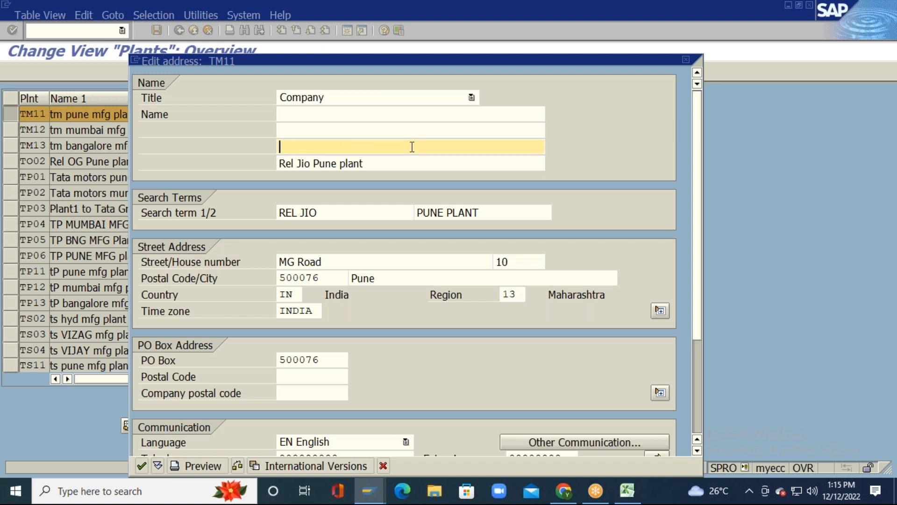
key("Tab")
key("Delete")
key("Delete")
key("Delete")
key("Delete")
key("Delete")
key("Delete")
key("Delete")
key("Delete")
key("Delete")
key("Delete")
key("Delete")
key("Delete")
key("Delete")
key("Delete")
key("Delete")
key("Delete")
key("Delete")
key("Delete")
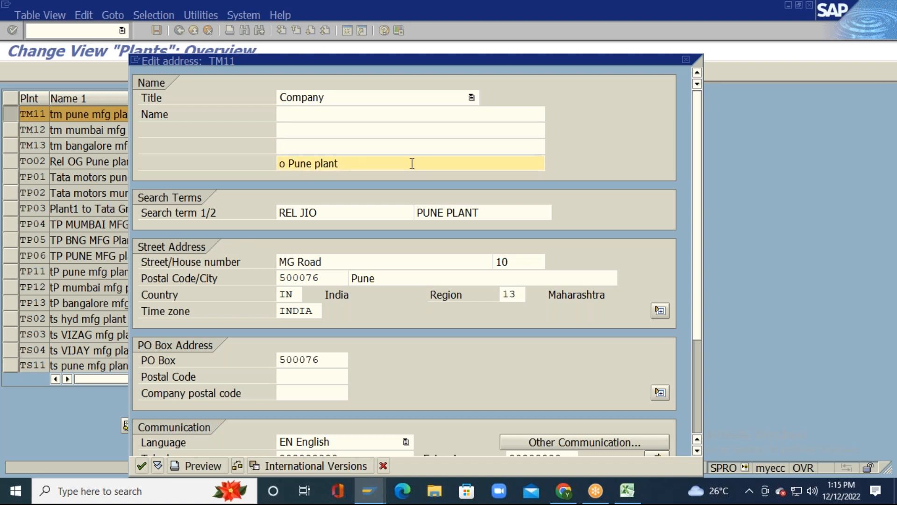
left_click(413, 147)
left_click(412, 130)
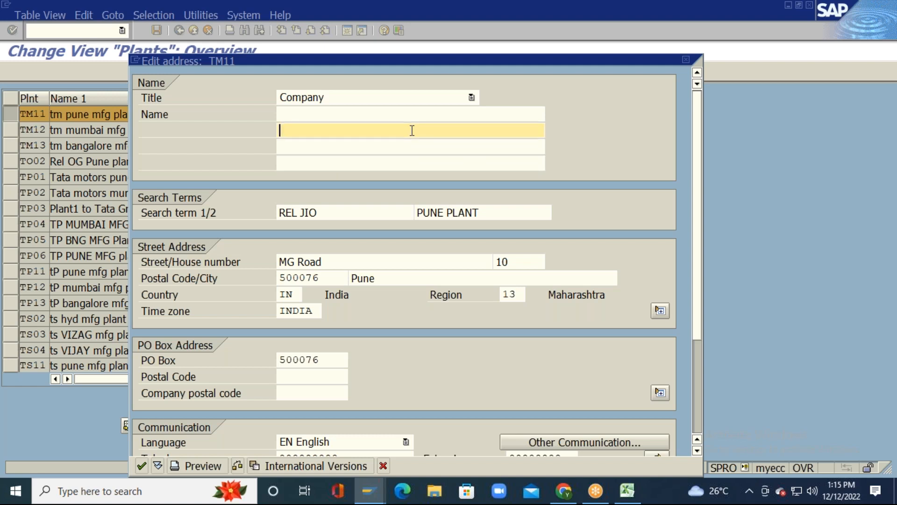
left_click(412, 114)
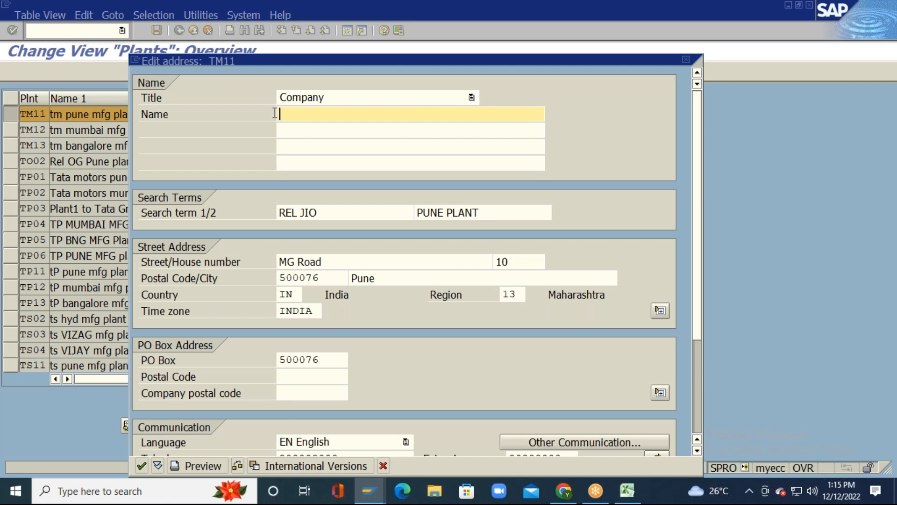
left_click(412, 131)
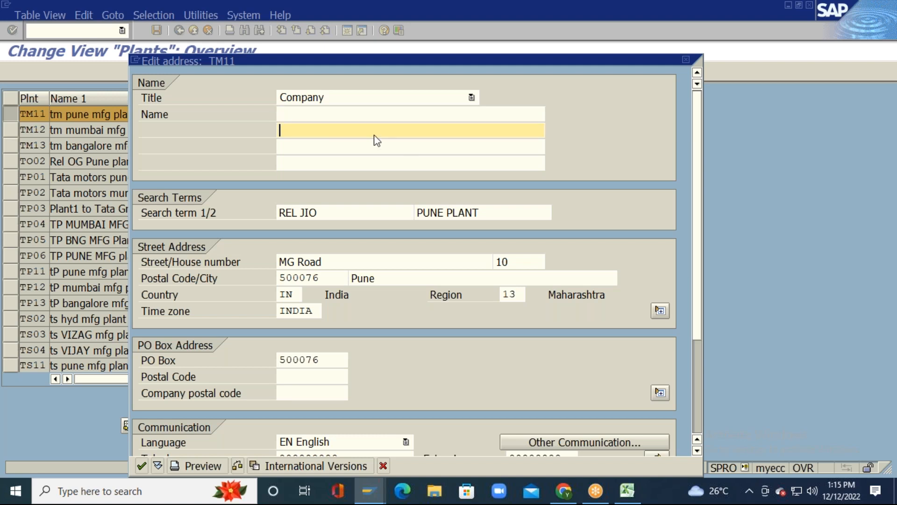
left_click(330, 149)
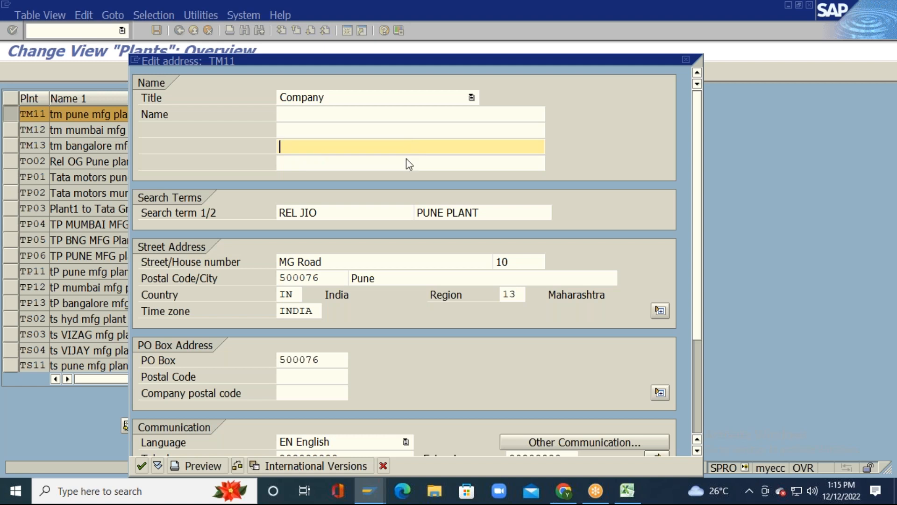
left_click(321, 163)
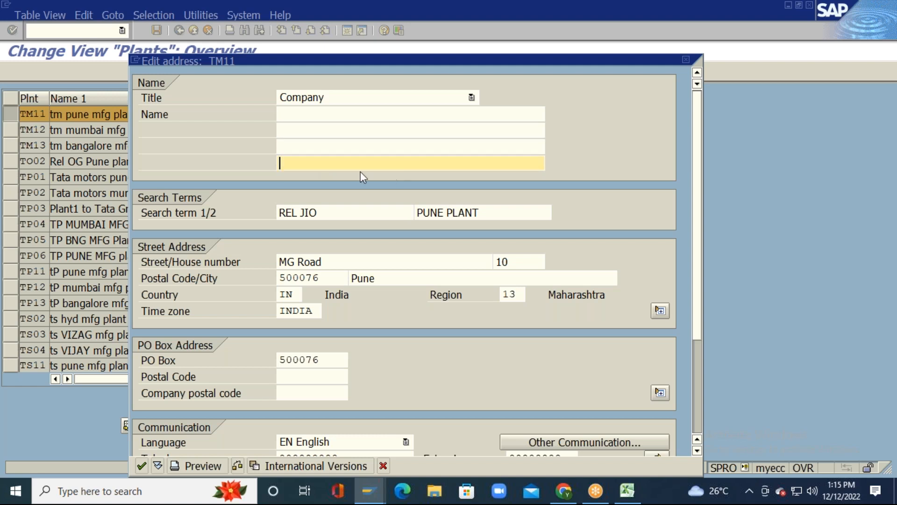
left_click(311, 113)
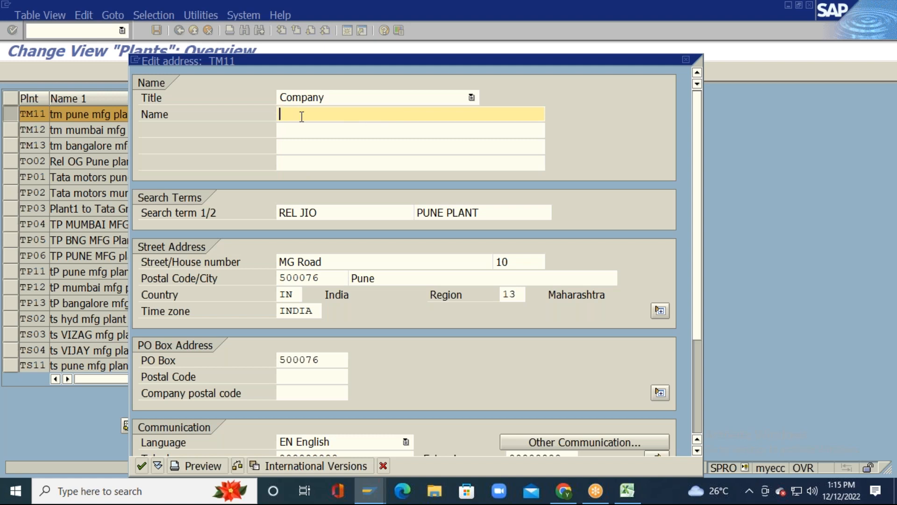
key("alt+Tab")
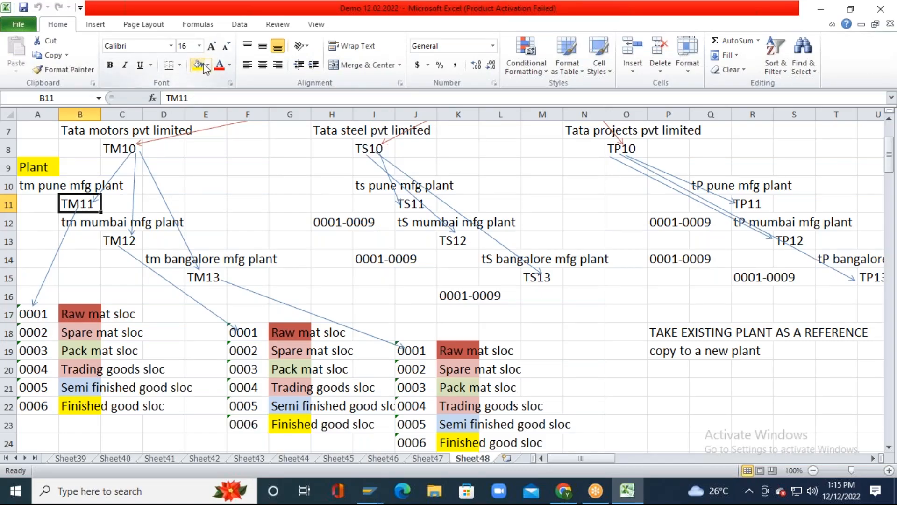
Step: Copy 'tm pune mfg plant' from Excel cell A10 and paste it into SAP's Name field
key("Up")
key("Left")
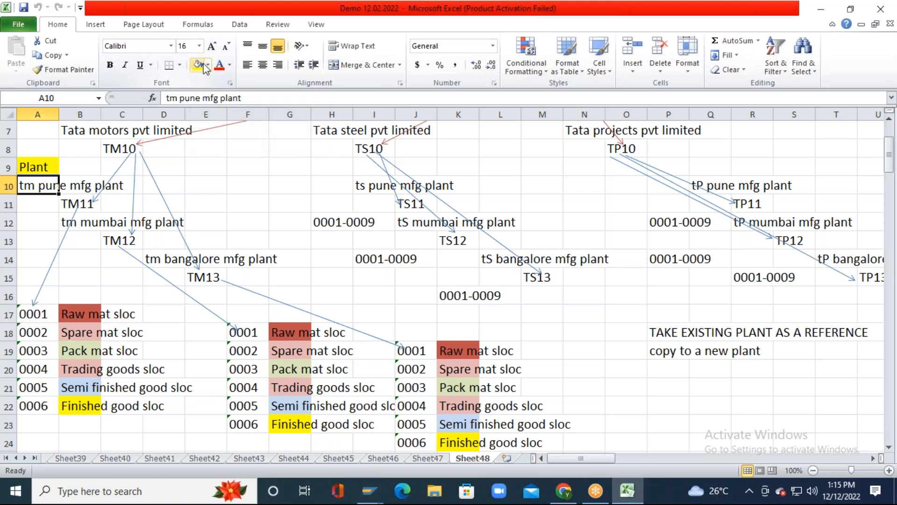
key("Right")
key("Down")
key("Up")
key("Left")
key("ctrl+c")
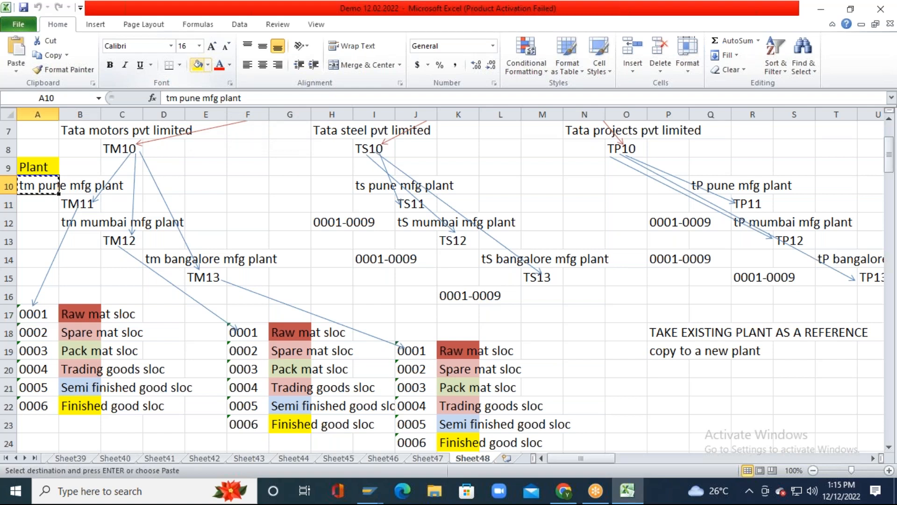
key("alt+Tab")
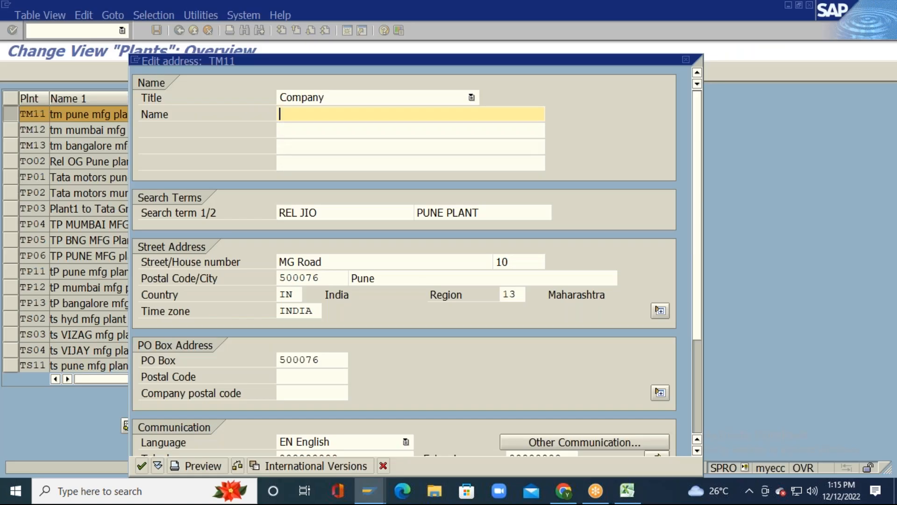
key("ctrl+v")
Step: Fill name lines 2 and 3 with 'tm pune mfg plant-1' and 'tm pune mfg plant-2'
left_click(411, 131)
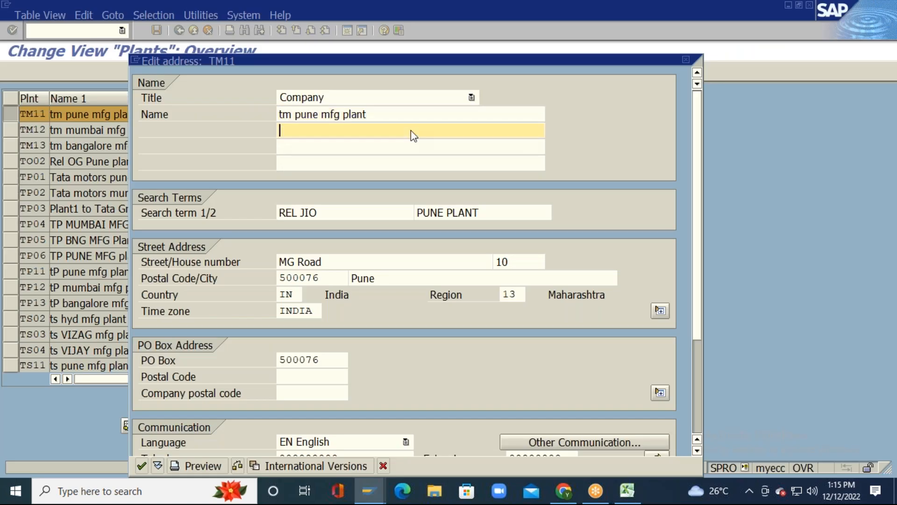
key("ctrl+v")
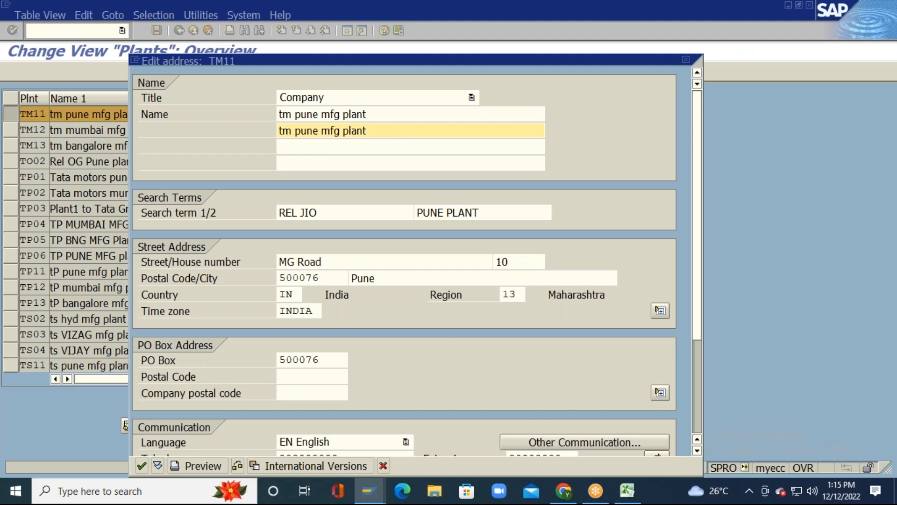
type("-1")
left_click(412, 147)
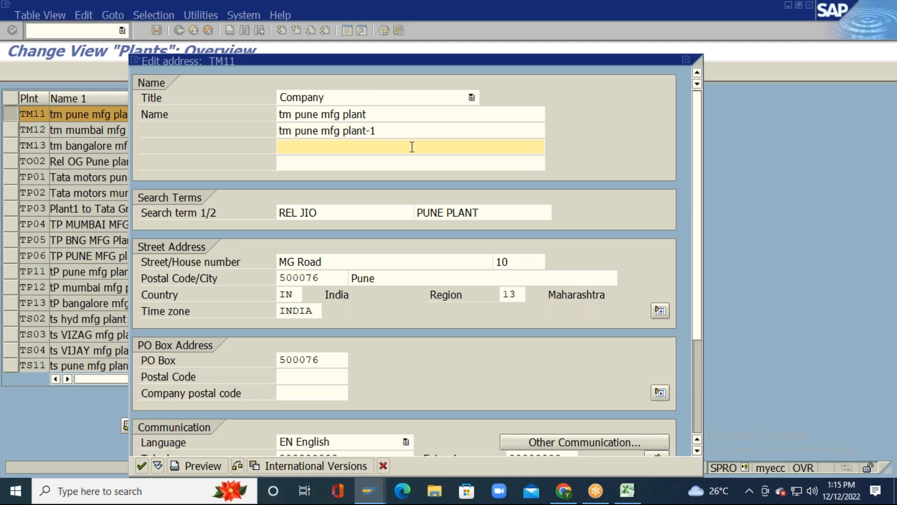
key("ctrl+v")
type("-")
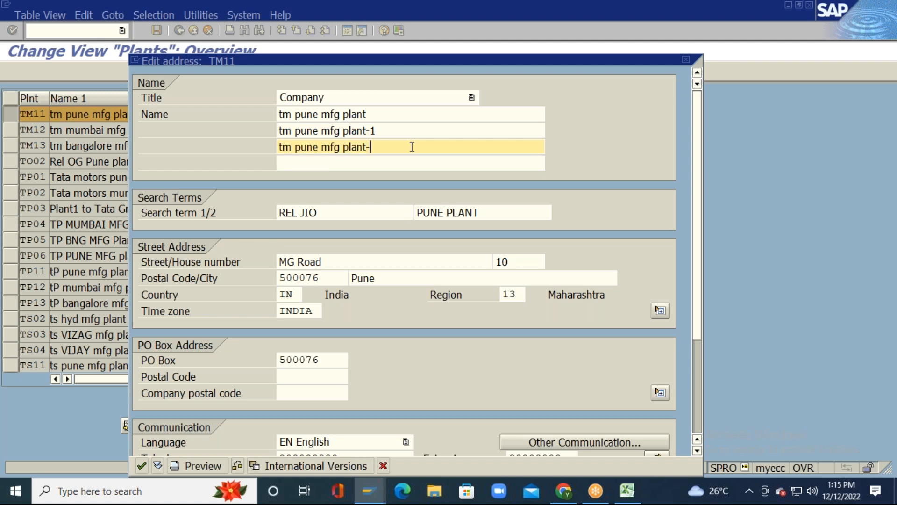
type("2")
Step: Enter 'tm pune mfg plant-4' in name line 4 and accept the address entries
left_click(412, 163)
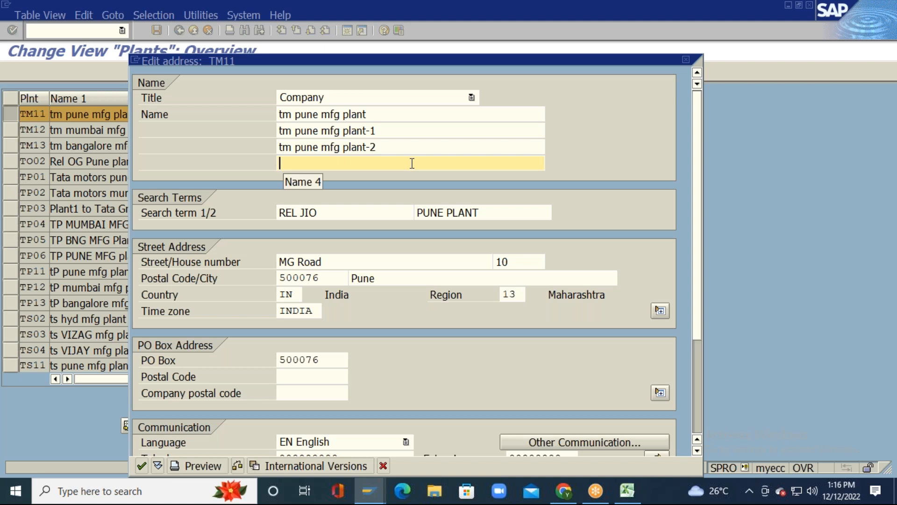
type("tm pune mfg plant")
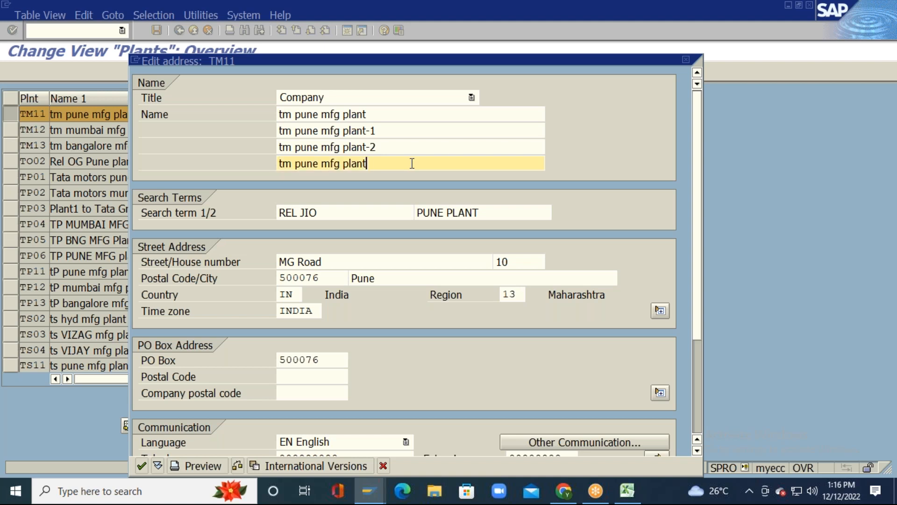
type("-4")
left_click(412, 147)
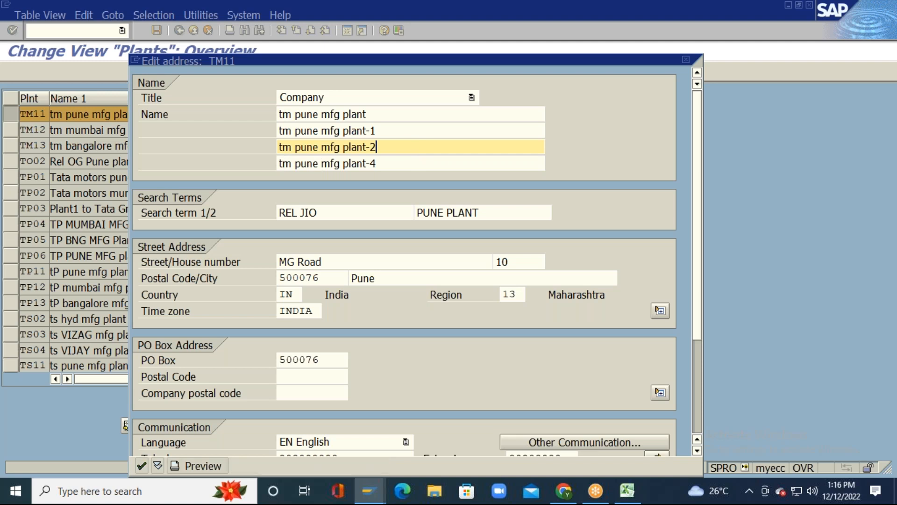
key("alt+Tab")
key("alt+Tab")
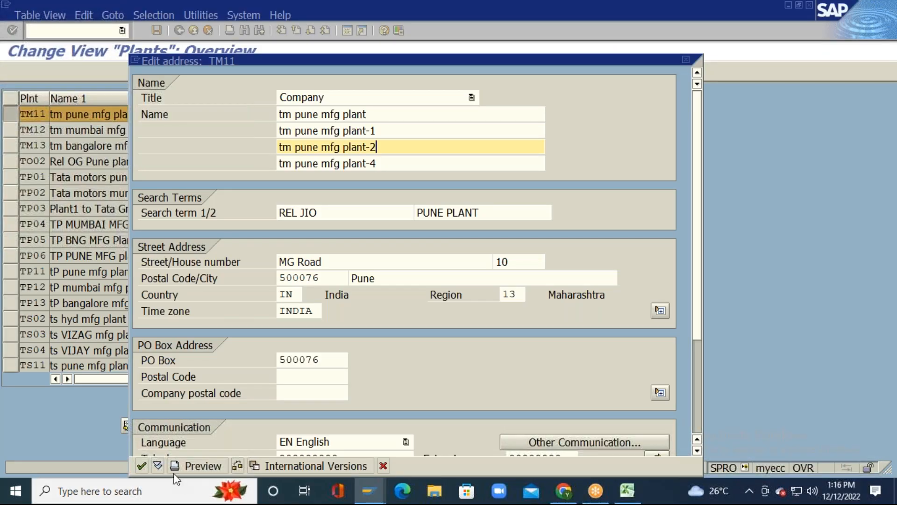
left_click(142, 465)
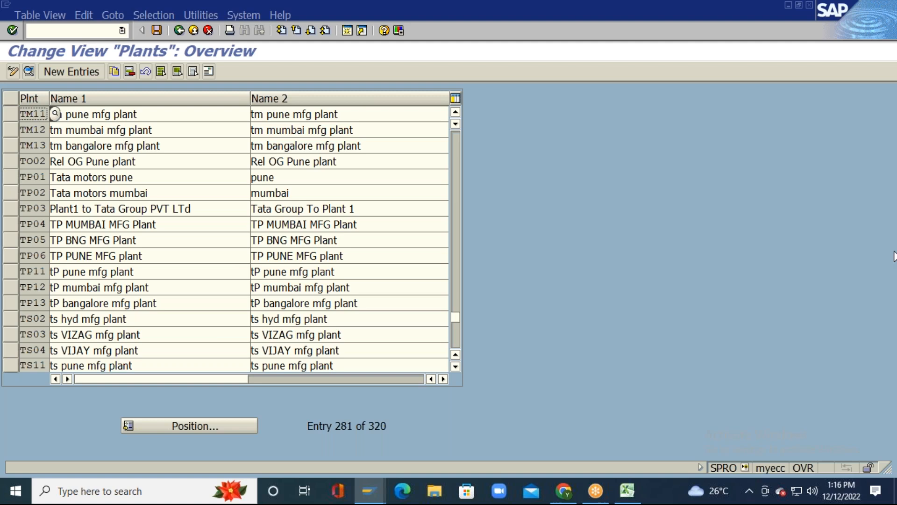
Step: Confirm the TM11 address, open a new SAP session, and return to the Plants overview
left_click(887, 249)
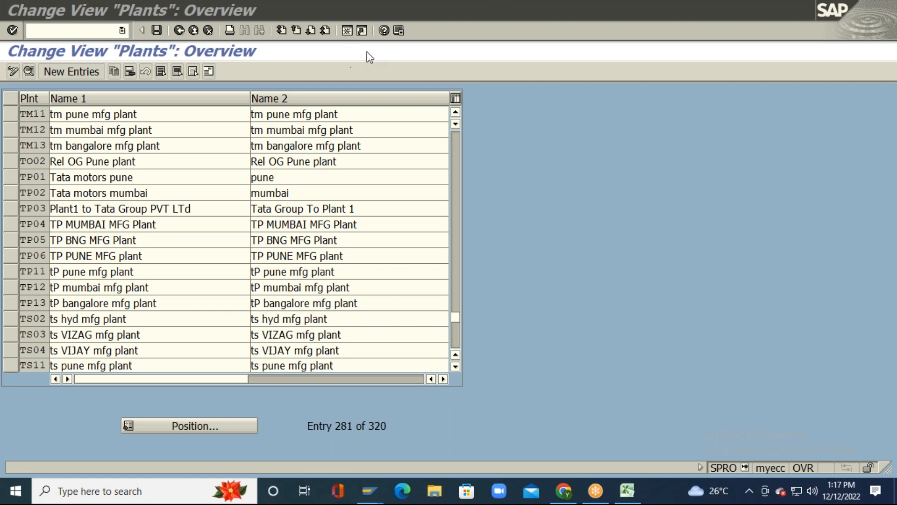
left_click(349, 35)
left_click(348, 31)
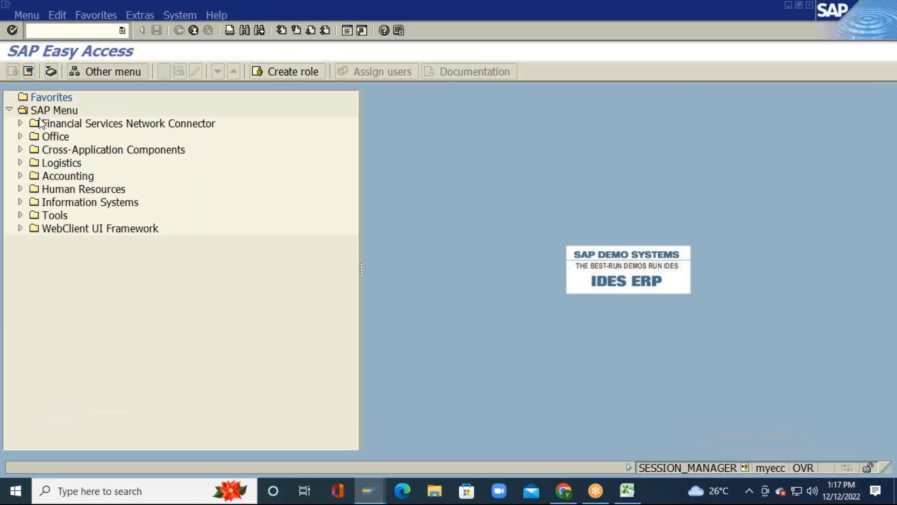
key("alt+Tab")
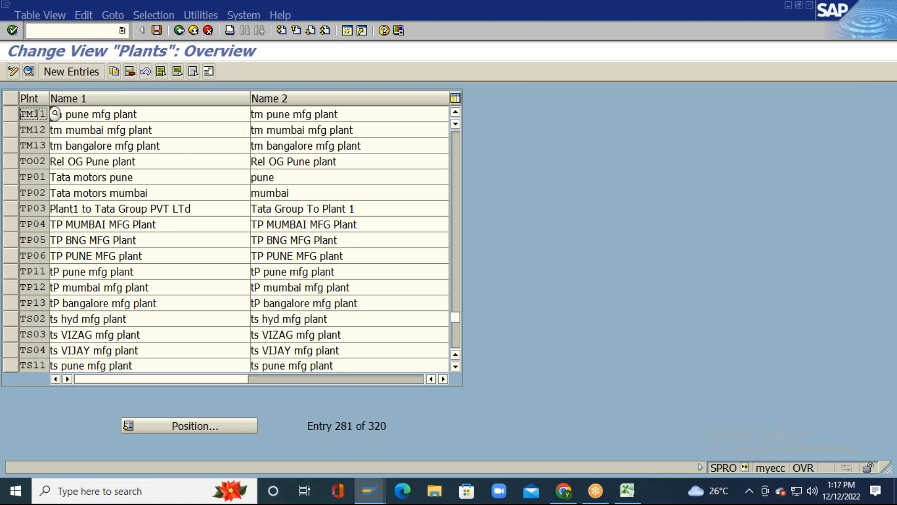
left_click_drag(93, 113, 151, 115)
left_click(151, 115)
Step: Reopen TM11's address, keeping REL JIO as the first search term
left_click(9, 114)
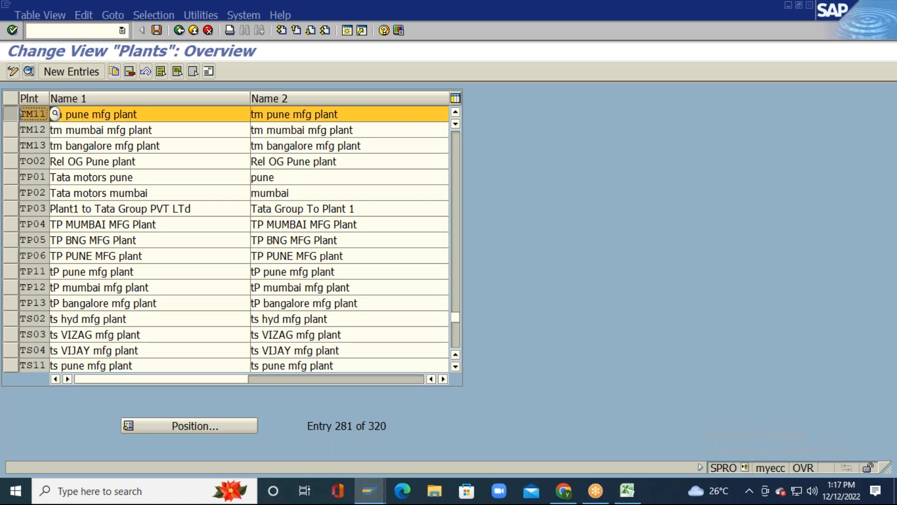
left_click(208, 72)
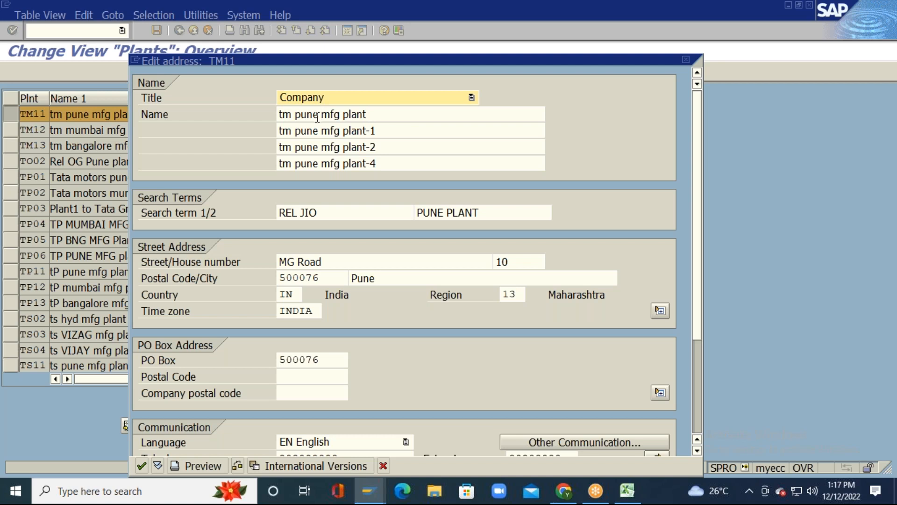
left_click(411, 115)
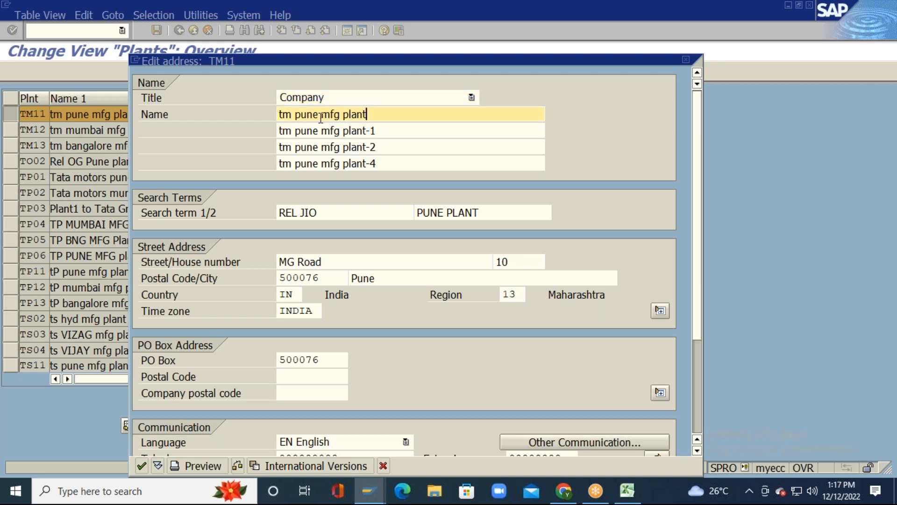
left_click_drag(319, 114, 275, 111)
left_click(277, 113)
left_click(346, 211)
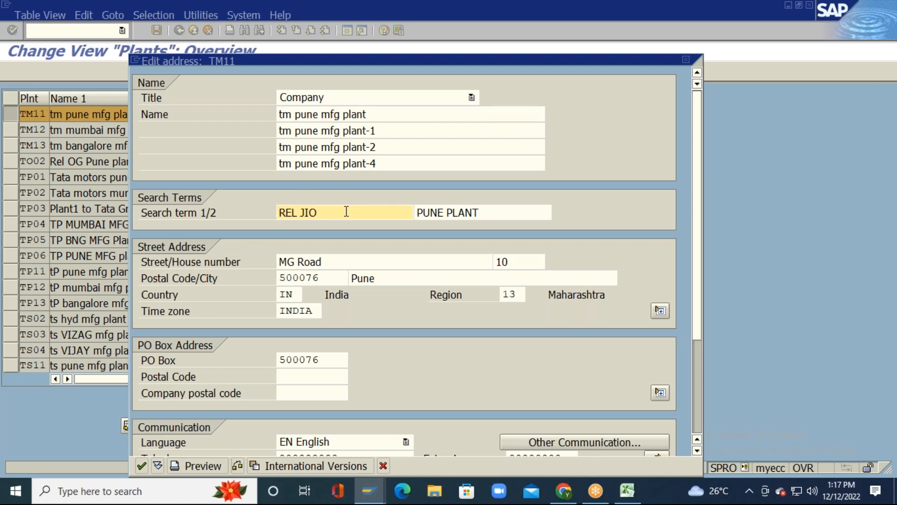
key("Left")
key("Left")
key("Left")
key("Left")
key("Left")
key("Left")
key("Left")
key("Delete")
key("Delete")
key("Delete")
key("Delete")
key("Delete")
key("Delete")
key("Delete")
key("ctrl+v")
Step: Replace search term 2 PUNE PLANT with MFG PLANT and save the address
left_click(398, 113)
left_click_drag(380, 113, 323, 116)
left_click(322, 116)
left_click(346, 211)
left_click(484, 213)
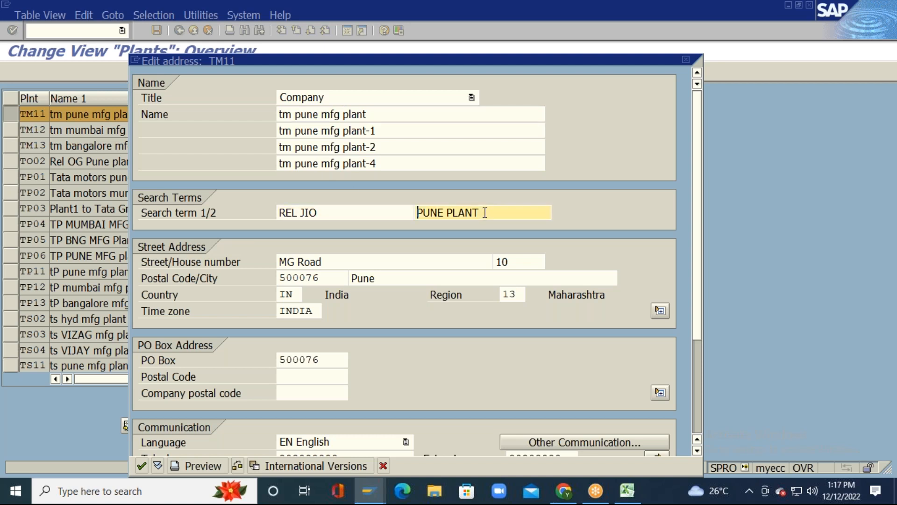
key("Delete")
key("Delete")
key("Delete")
key("Delete")
key("Delete")
key("Delete")
key("Delete")
key("Delete")
key("Delete")
key("Delete")
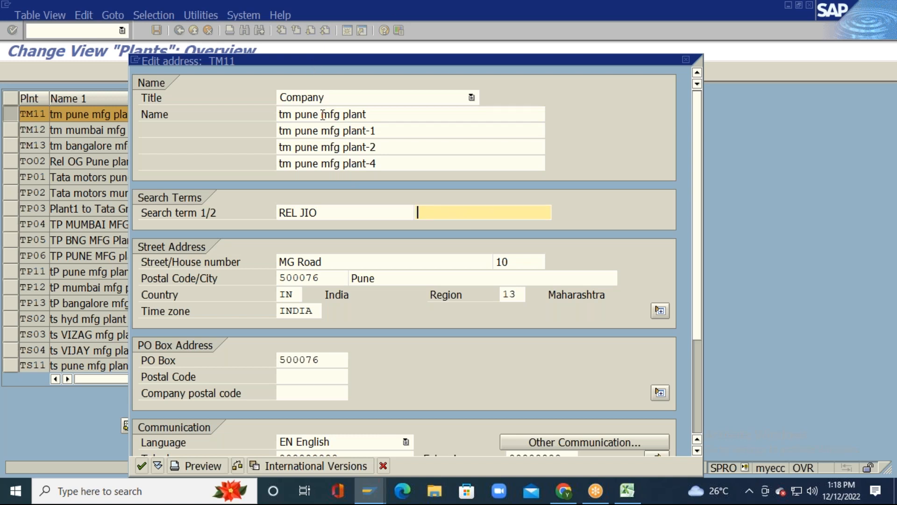
left_click_drag(321, 116, 410, 114)
left_click(411, 114)
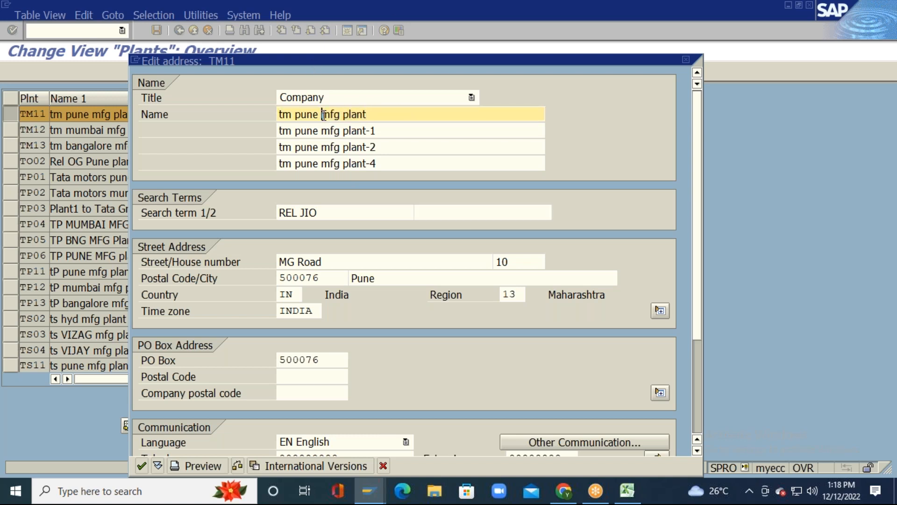
left_click_drag(321, 115, 369, 114)
left_click(484, 212)
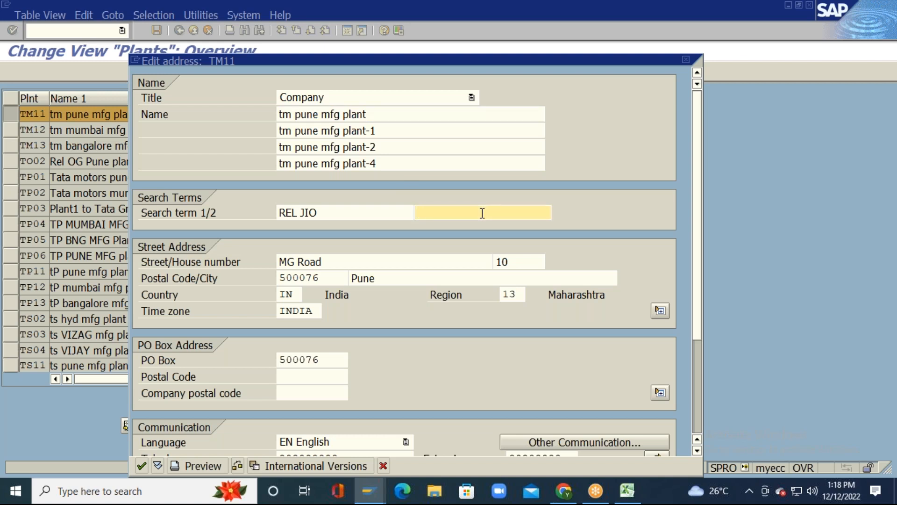
type("MFG PLANT")
key("Return")
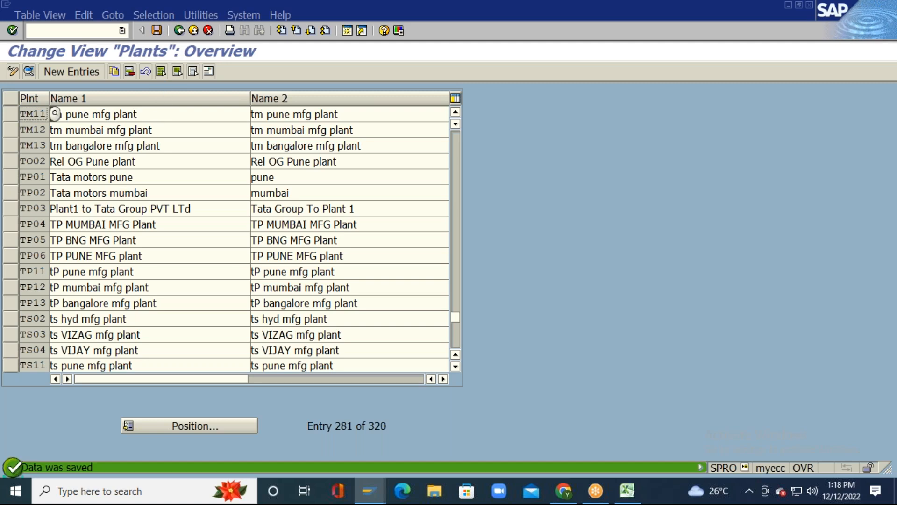
Step: Reopen TM11's address, then start ME51N in the other SAP session
left_click(10, 113)
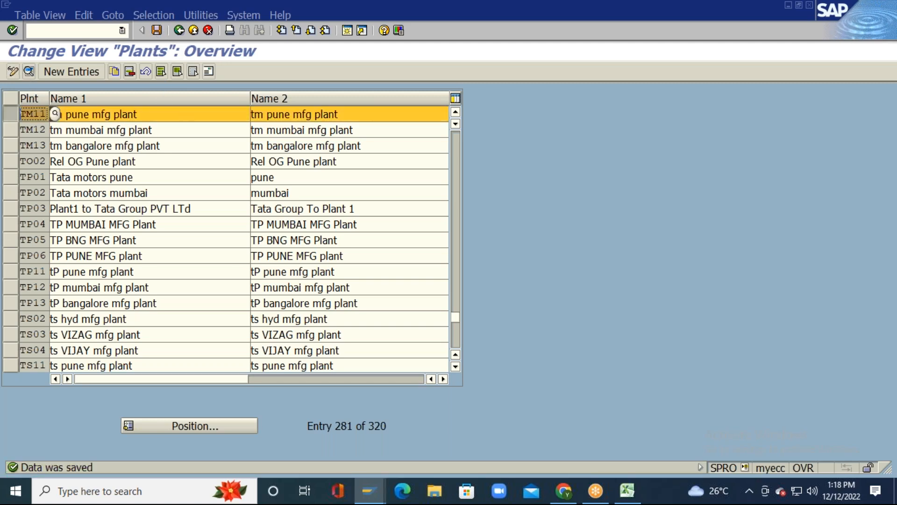
left_click(212, 70)
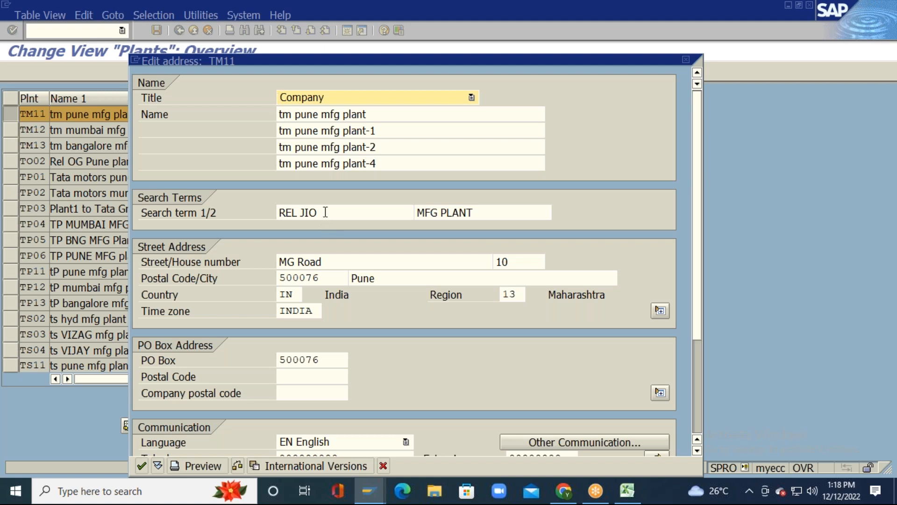
key("alt+Tab")
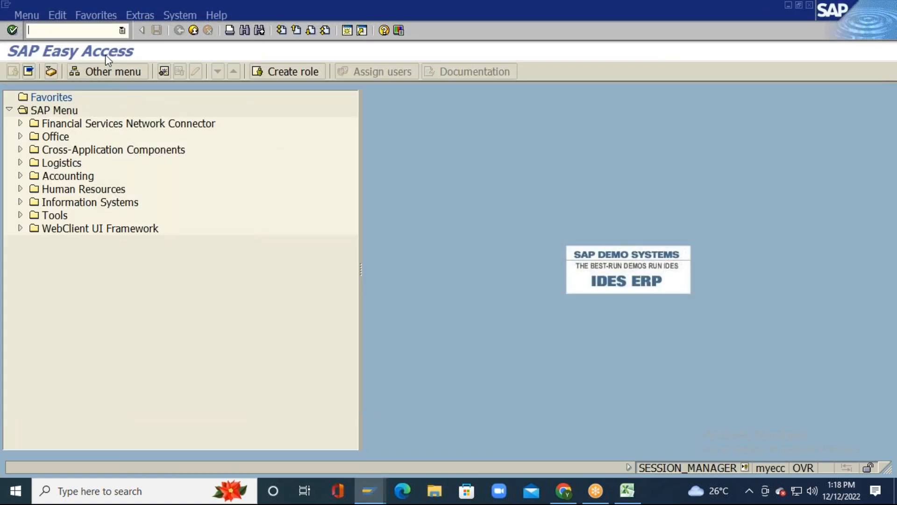
type("ME51N")
key("Return")
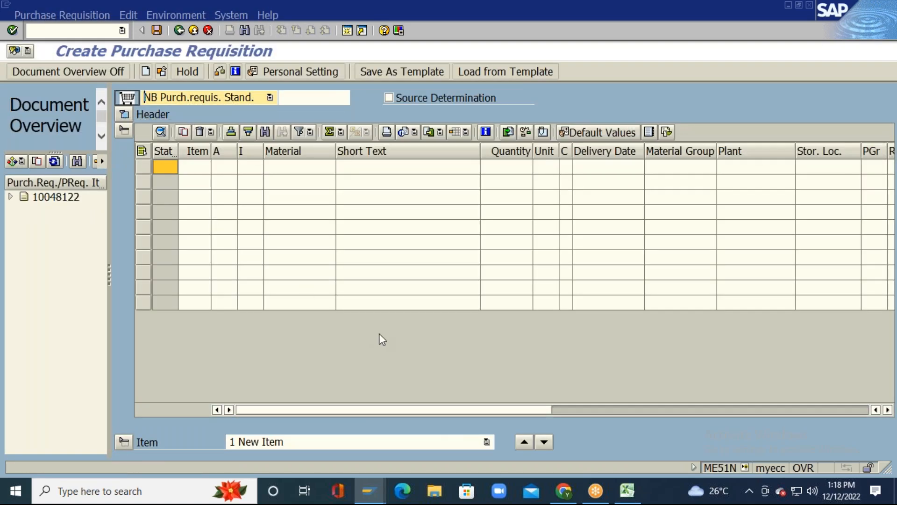
Step: Open the plant value list for the first requisition item's Plant cell
left_click(571, 407)
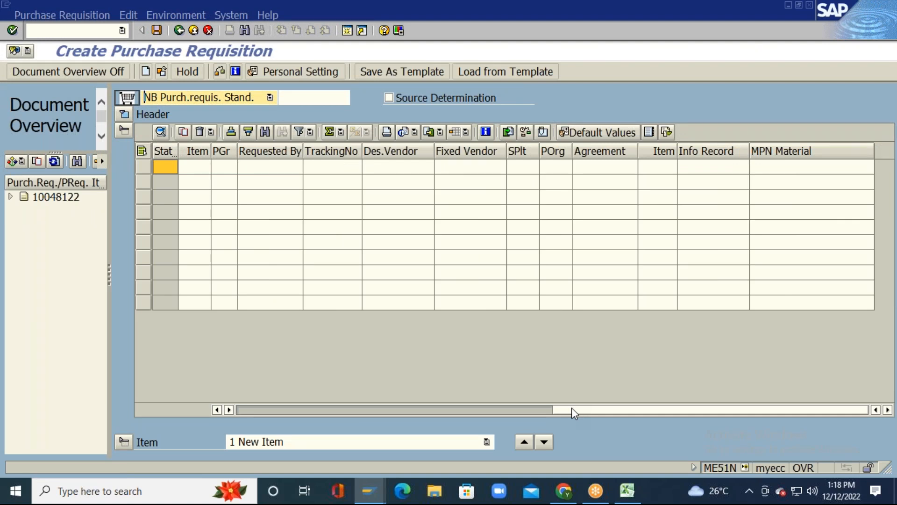
left_click(434, 408)
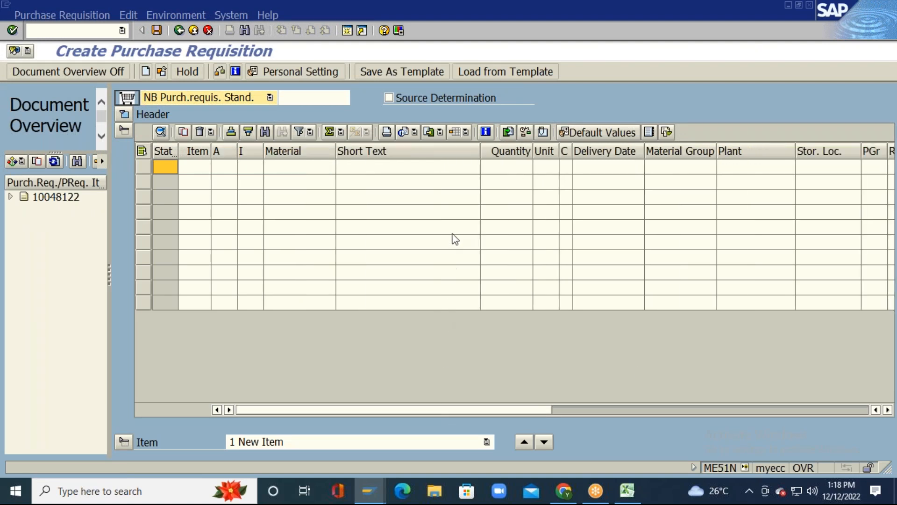
key("alt+Tab")
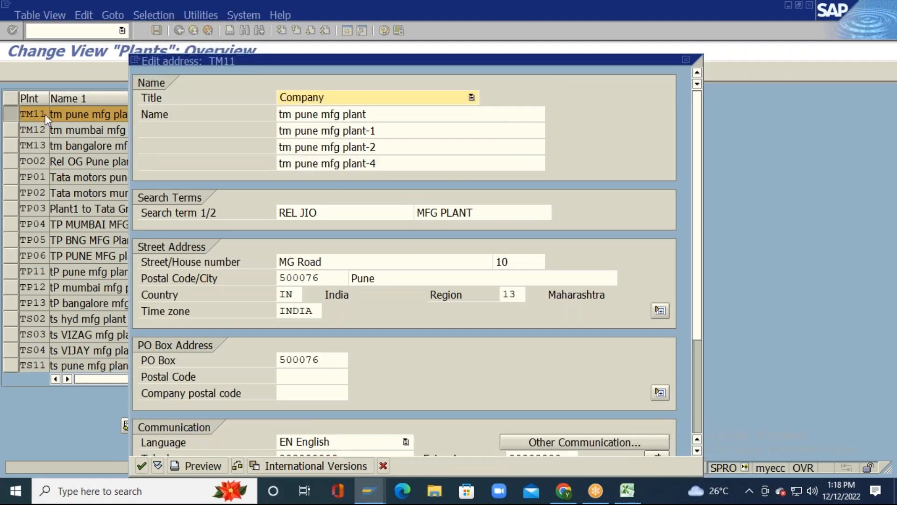
key("alt+Tab")
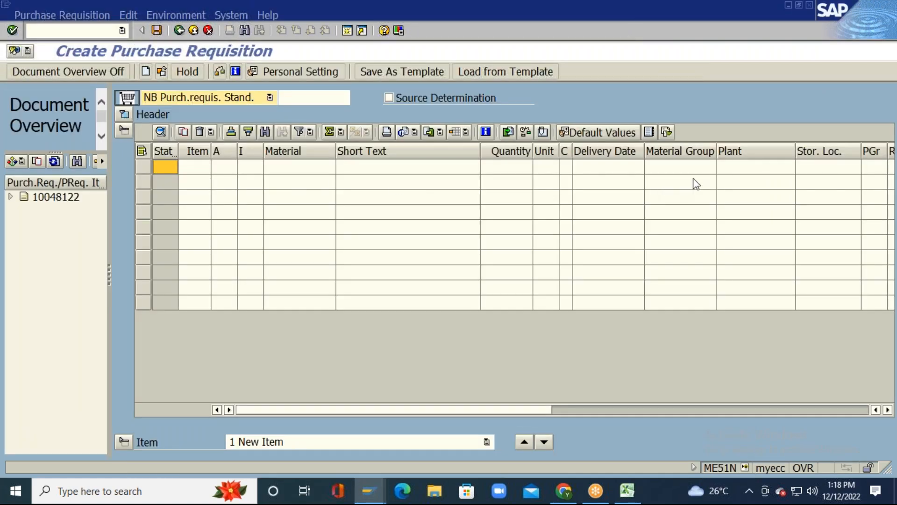
left_click(731, 171)
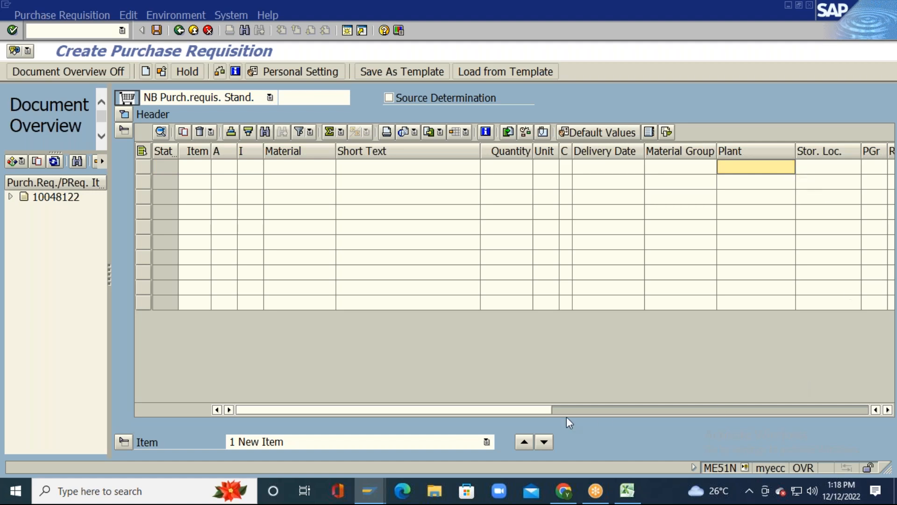
left_click_drag(537, 410, 633, 414)
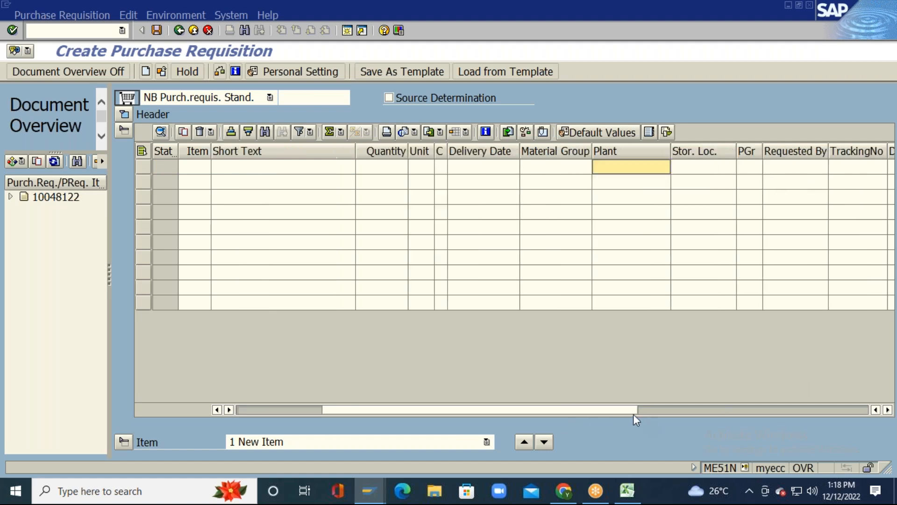
left_click(668, 170)
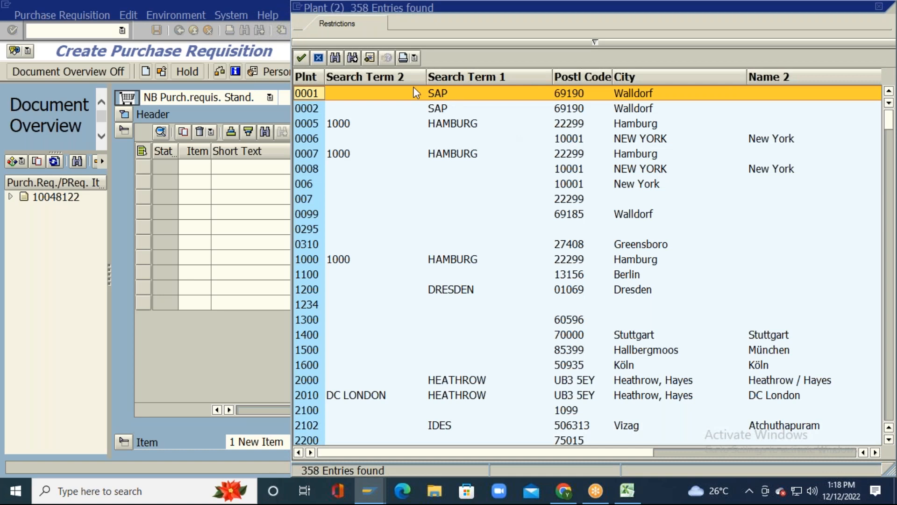
Step: Search the plant list for REL JIO, step to TM11 MFG PLANT, and take it as the item's plant
left_click(336, 58)
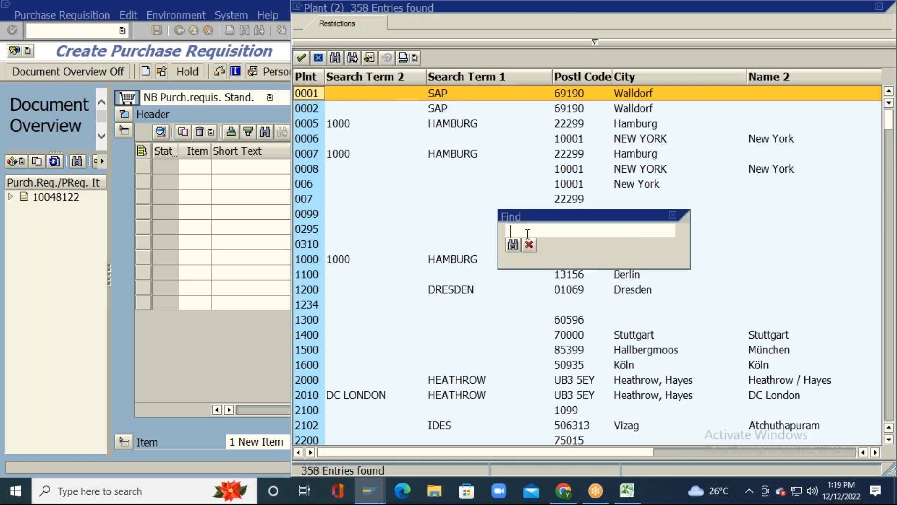
type("REL JIO")
left_click(518, 245)
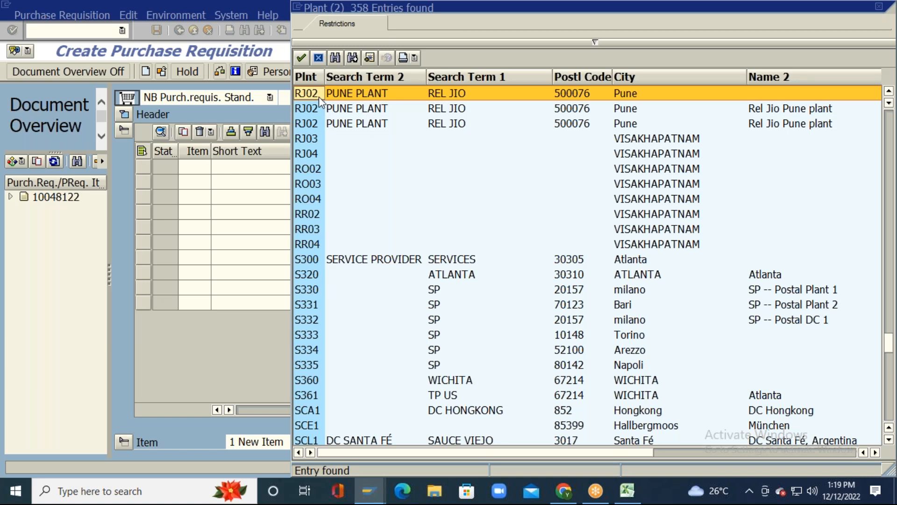
left_click(353, 58)
left_click(352, 58)
left_click(352, 58)
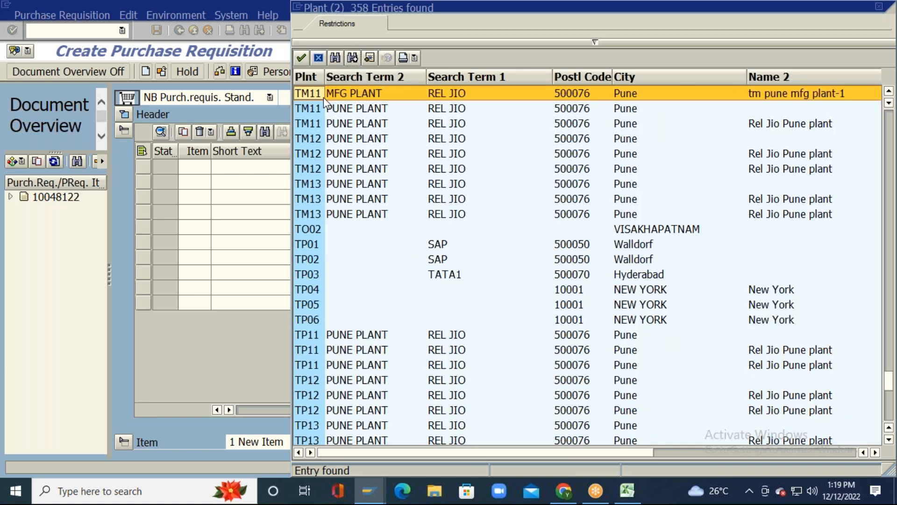
double_click(451, 92)
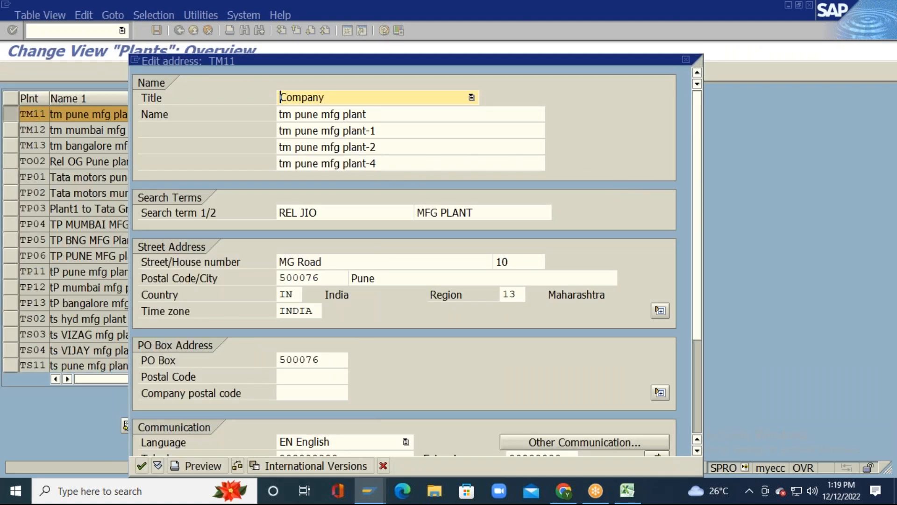
Step: Change search term 1 from REL JIO to TM PUNE, removing a stray character
left_click(346, 211)
key("BackSpace")
key("BackSpace")
key("BackSpace")
key("BackSpace")
key("BackSpace")
key("BackSpace")
key("BackSpace")
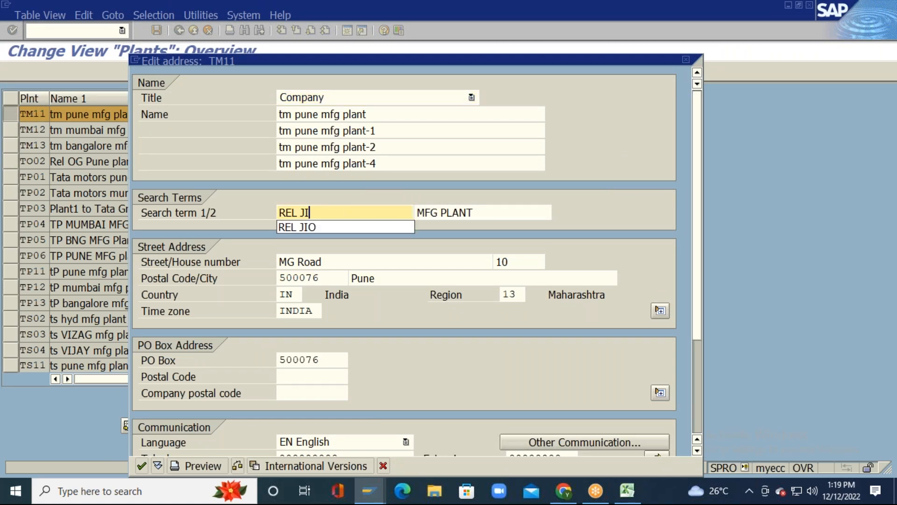
type("TM")
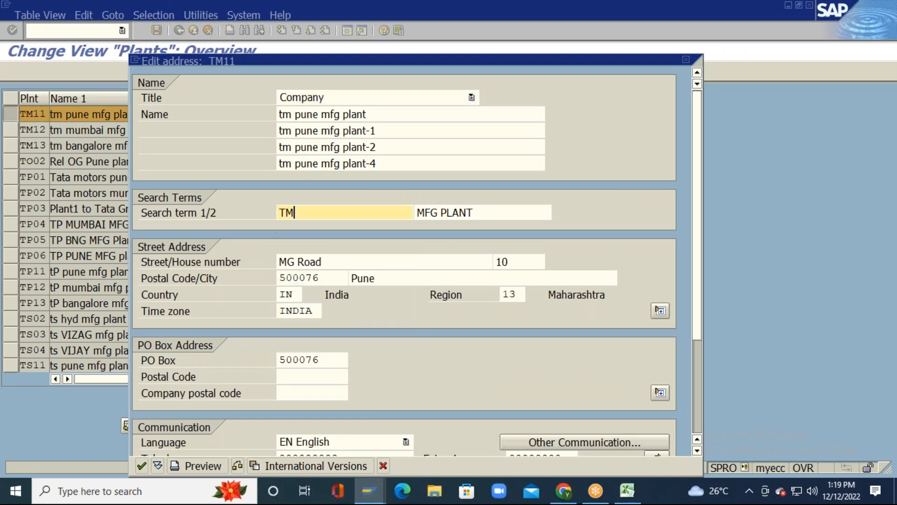
type(" PUNE")
left_click(299, 213)
type("`")
key("BackSpace")
key("BackSpace")
type("PUNE")
left_click(386, 262)
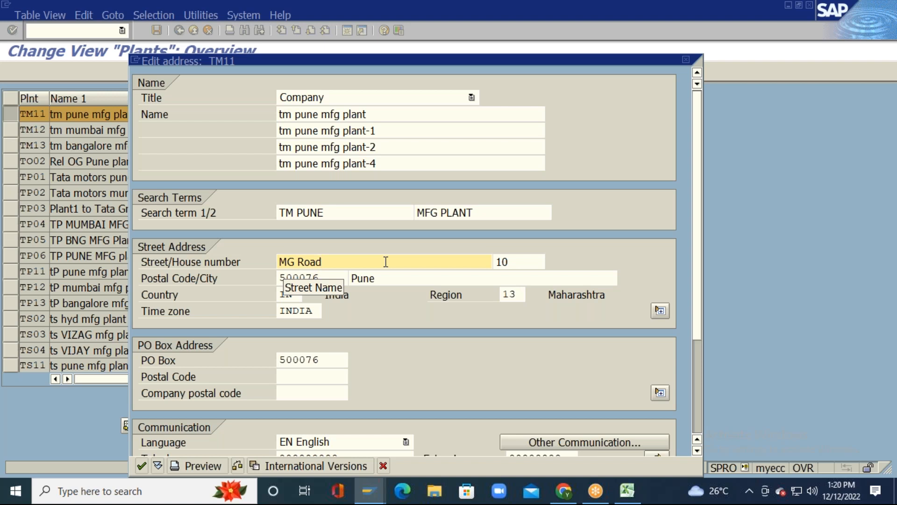
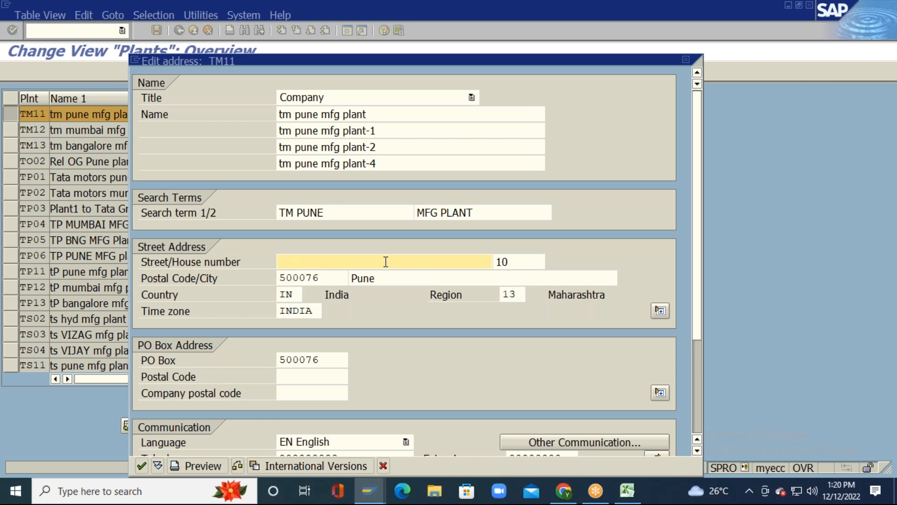
left_click(520, 261)
key("BackSpace")
key("BackSpace")
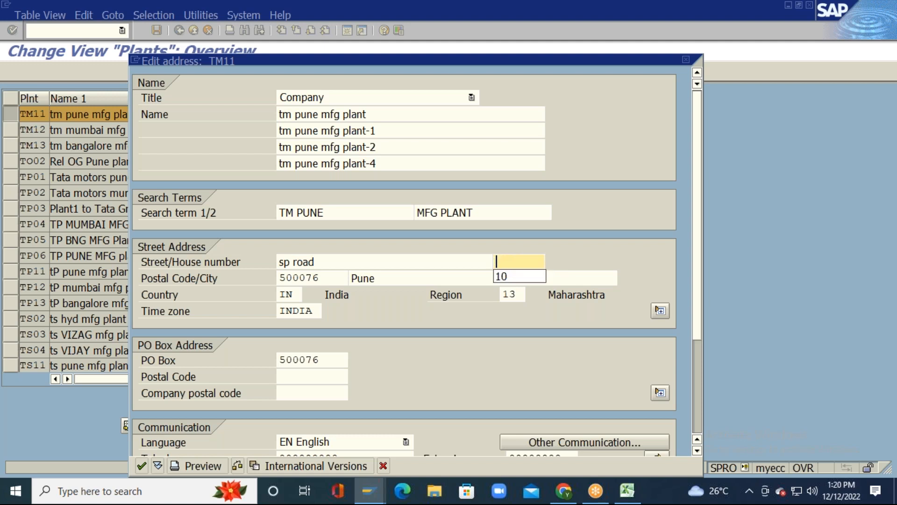
left_click(313, 278)
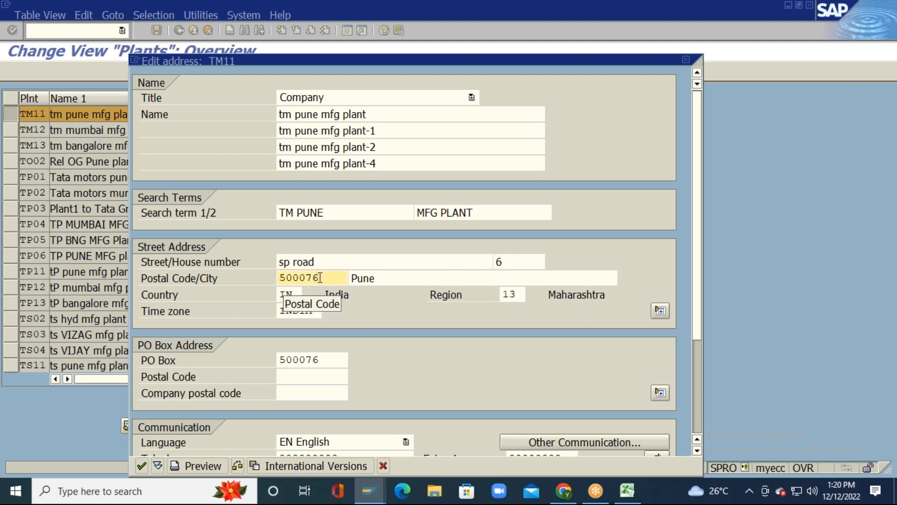
left_click(485, 278)
key("BackSpace")
key("BackSpace")
key("BackSpace")
key("BackSpace")
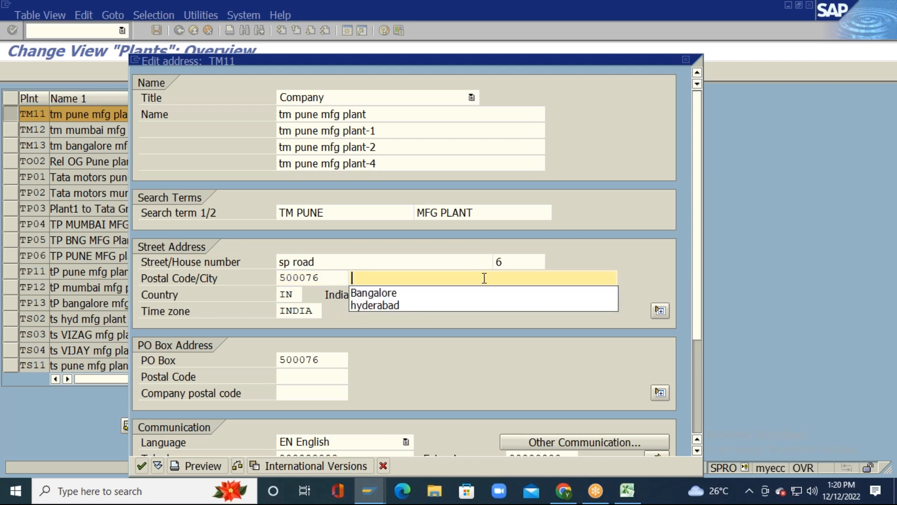
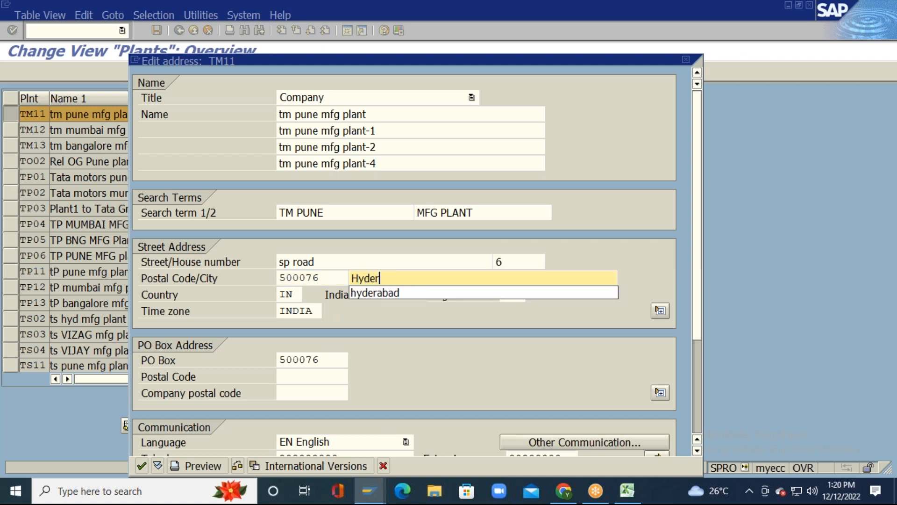
Step: Set region 01 (Andra Pradesh) and clear the INDIA time zone
left_click(297, 295)
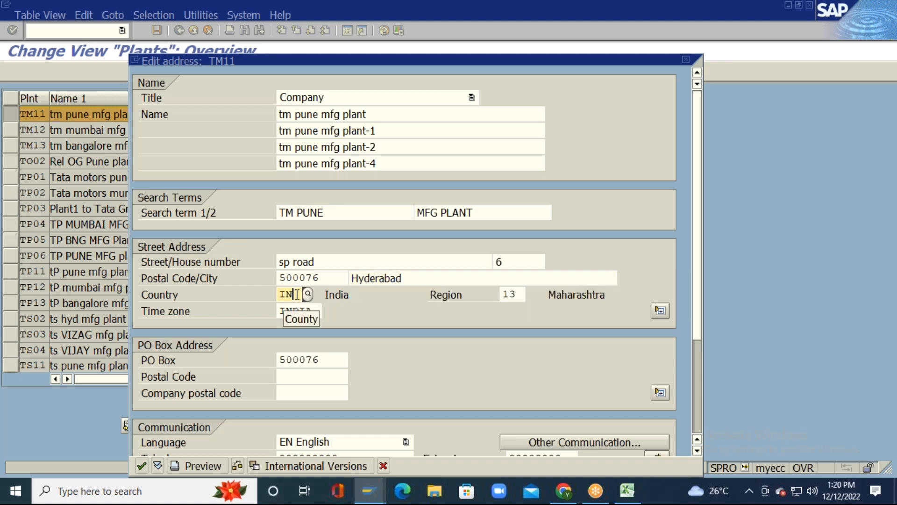
left_click(512, 294)
left_click(529, 295)
double_click(544, 112)
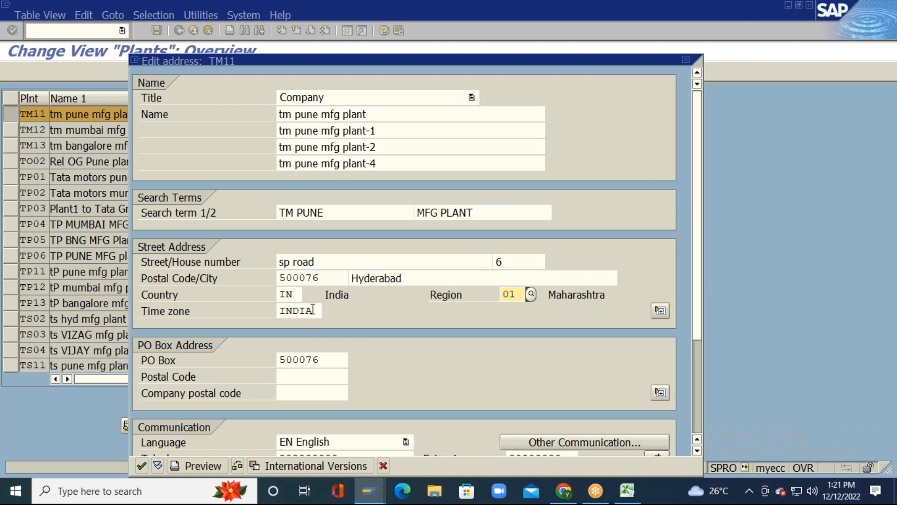
left_click(307, 311)
left_click(319, 311)
key("BackSpace")
key("BackSpace")
key("BackSpace")
key("BackSpace")
key("BackSpace")
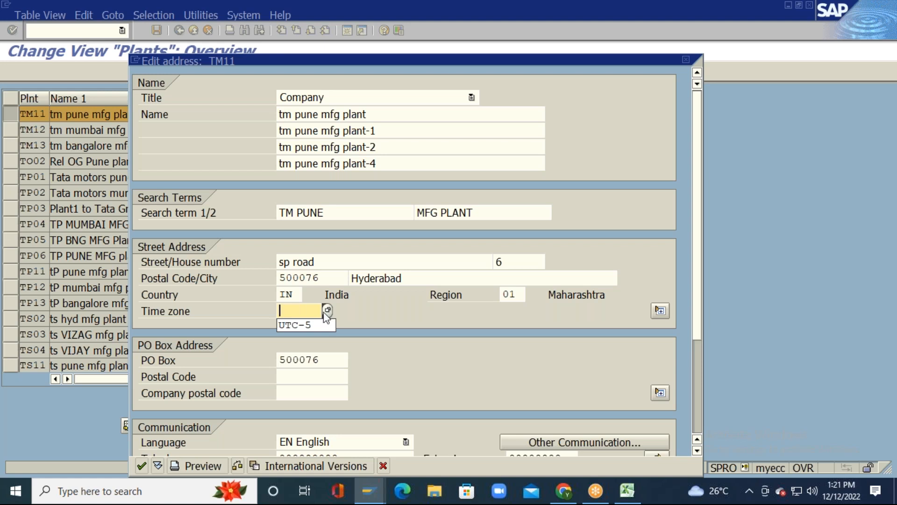
Step: Pick UTC-5 from the F4 time zone value list
key("Return")
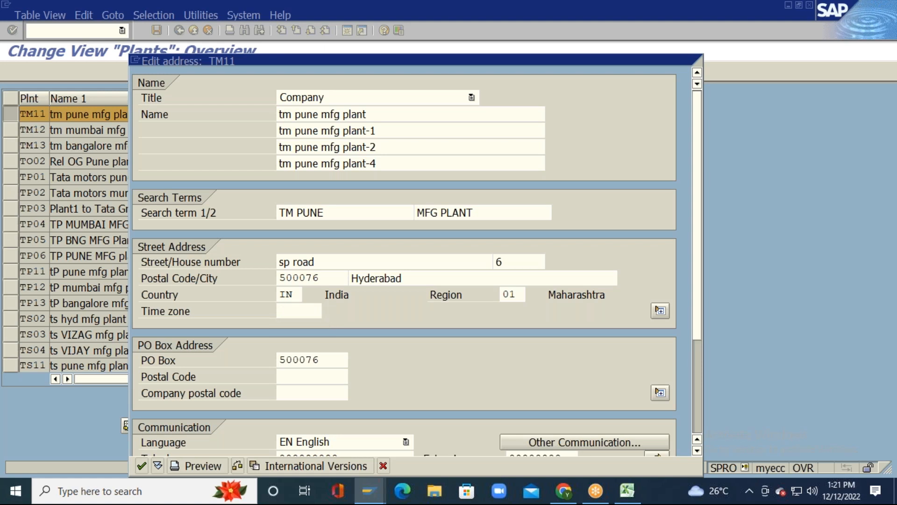
key("F4")
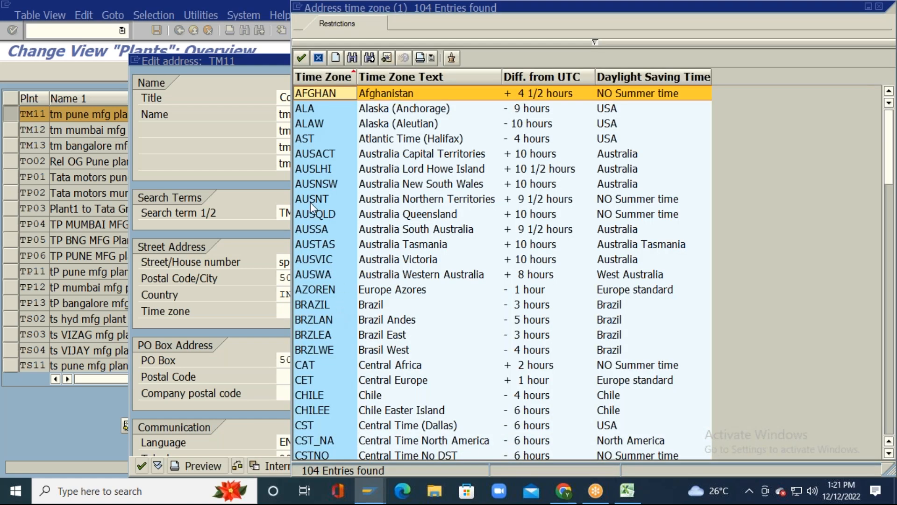
left_click(314, 170)
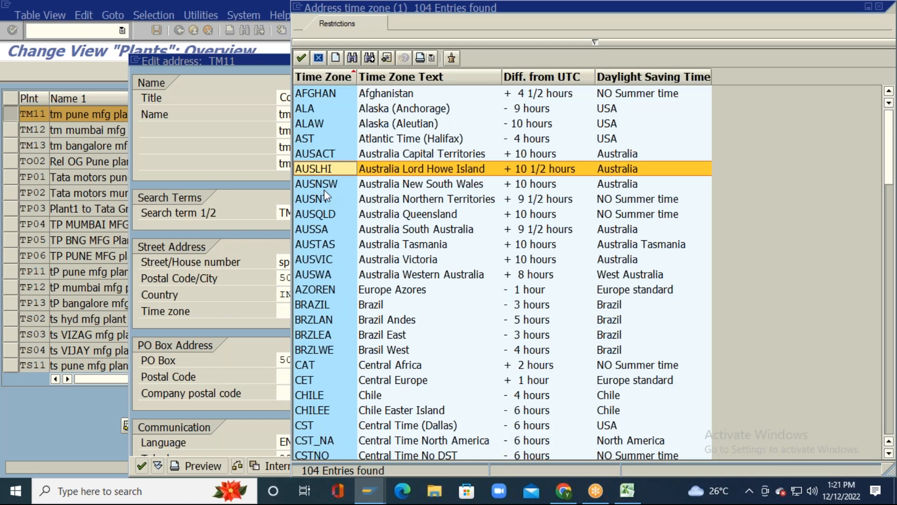
scroll(325, 195, "down", 9)
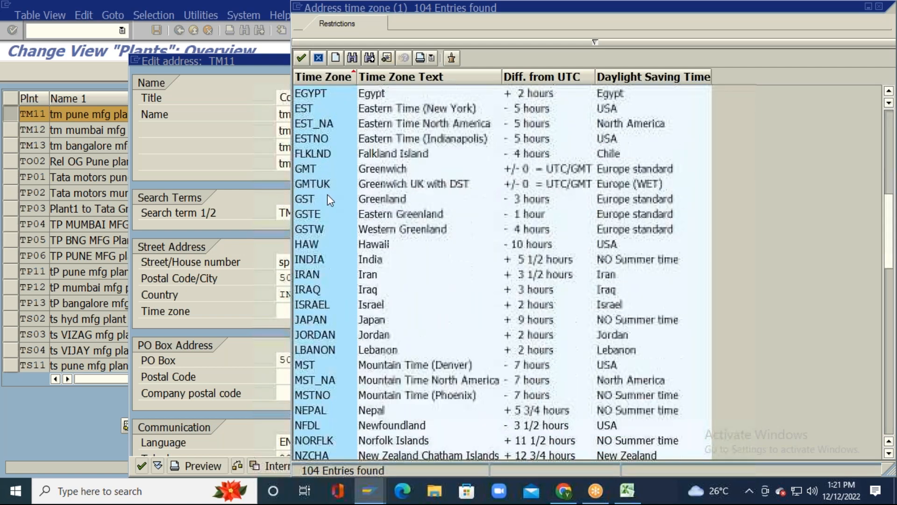
scroll(327, 194, "down", 4)
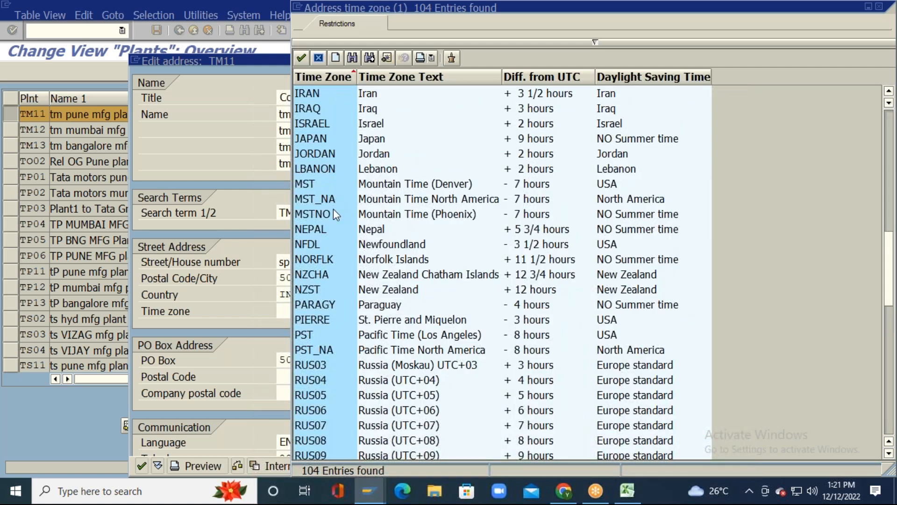
scroll(346, 229, "down", 7)
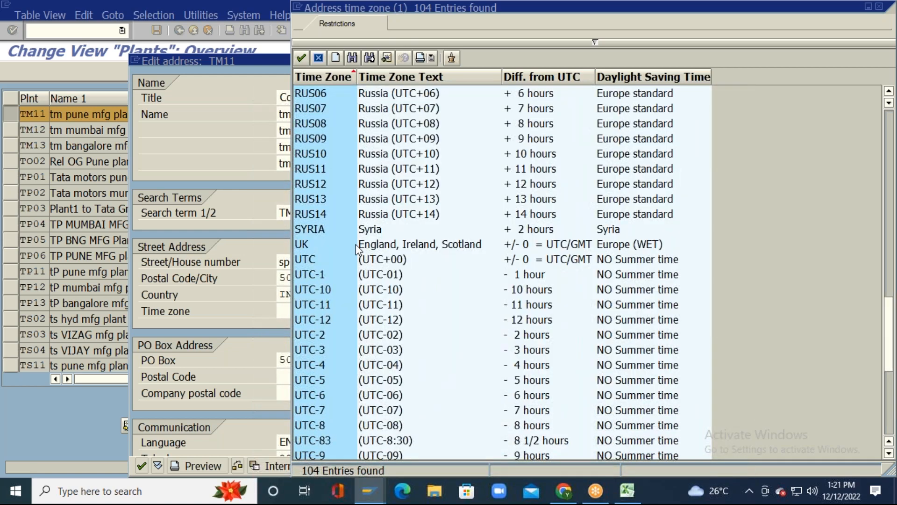
scroll(358, 248, "down", 2)
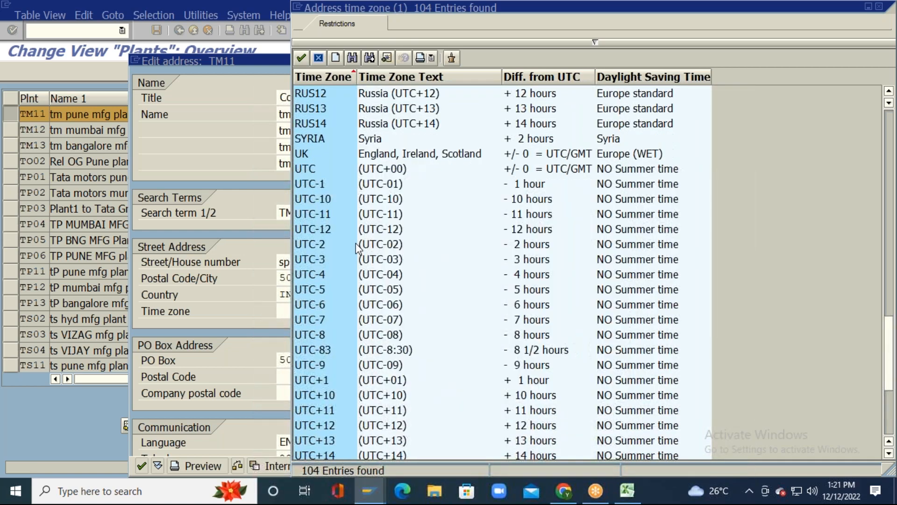
double_click(318, 287)
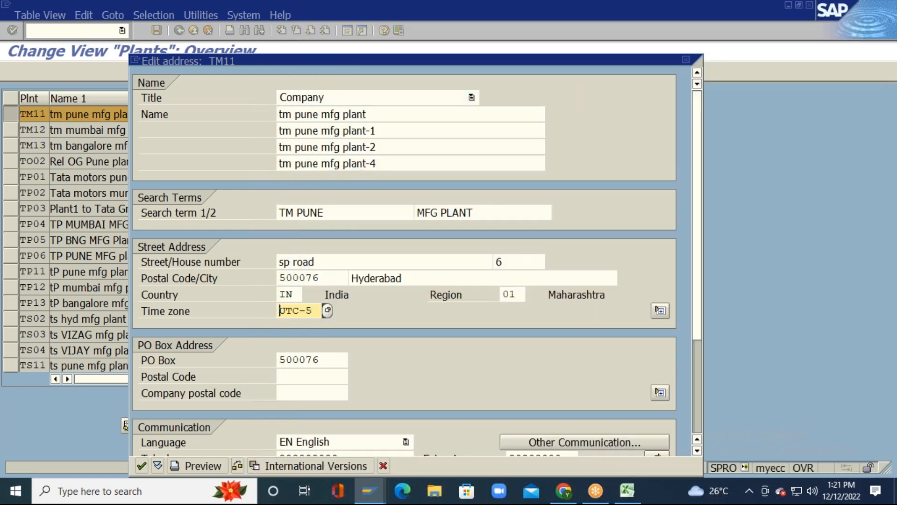
Step: Enter postal code 500076 beside PO Box 500076
left_click(327, 362)
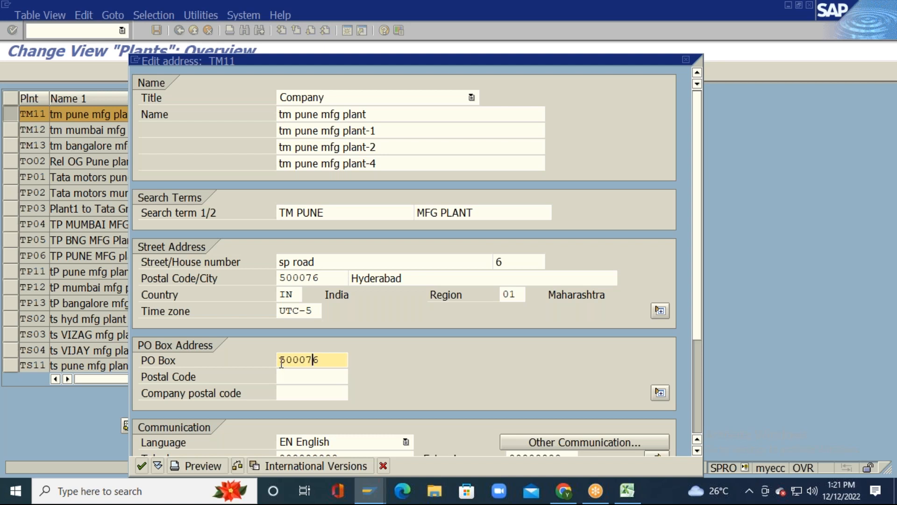
left_click_drag(281, 362, 323, 361)
left_click(313, 377)
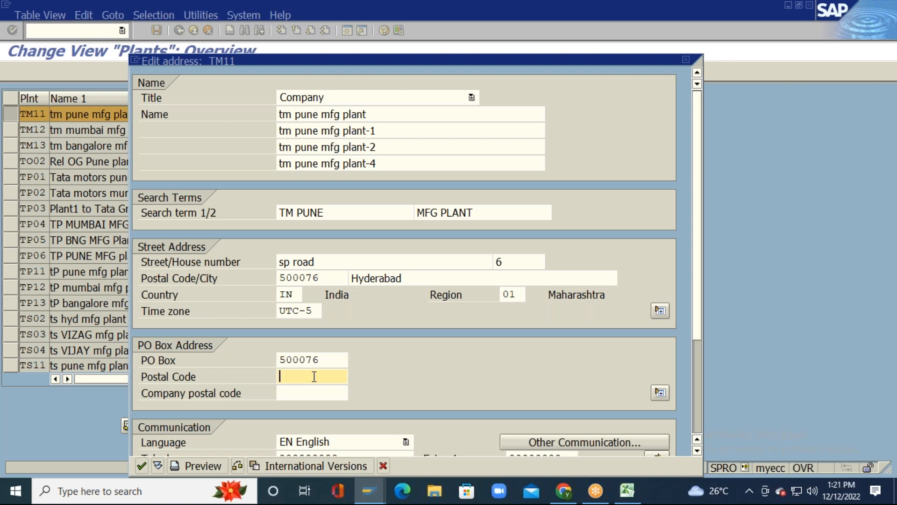
type("5000")
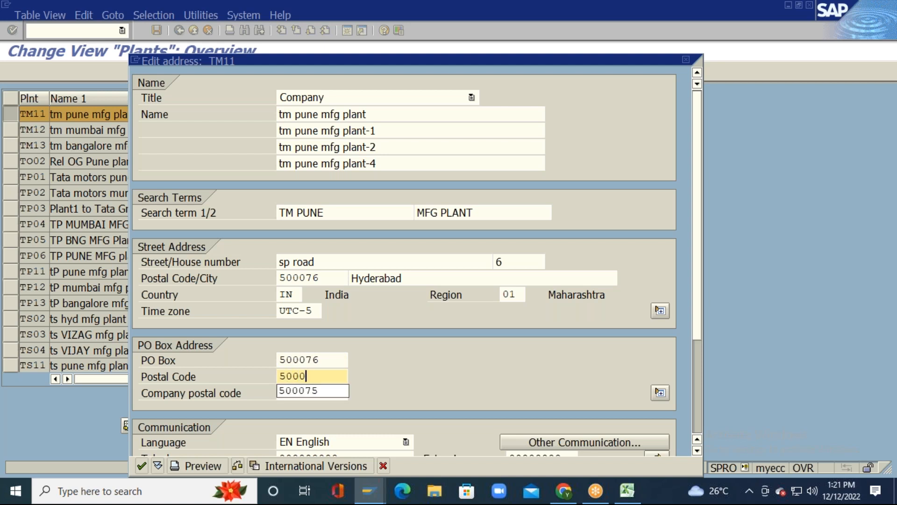
type("76")
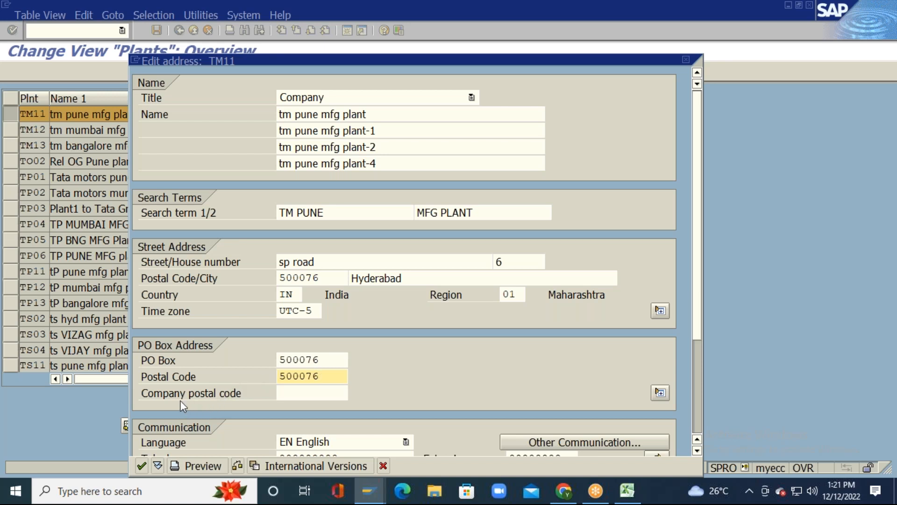
left_click(292, 393)
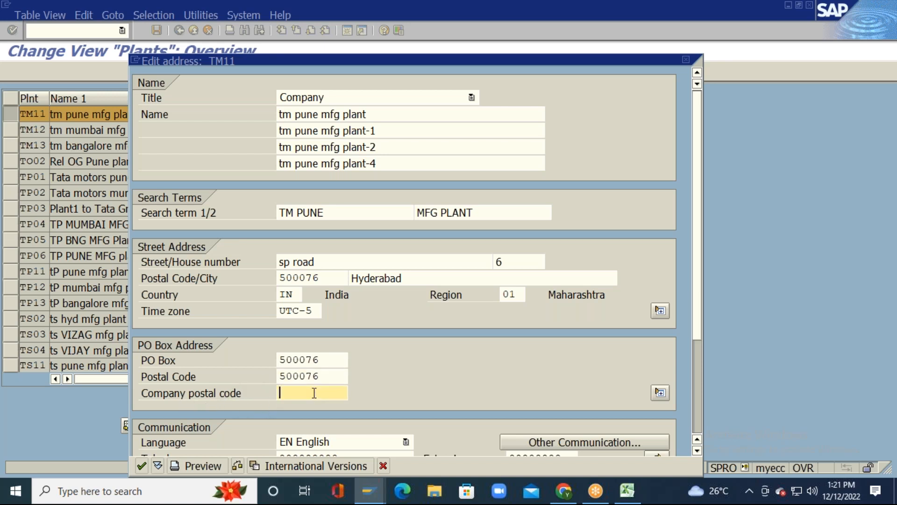
scroll(697, 157, "down", 5)
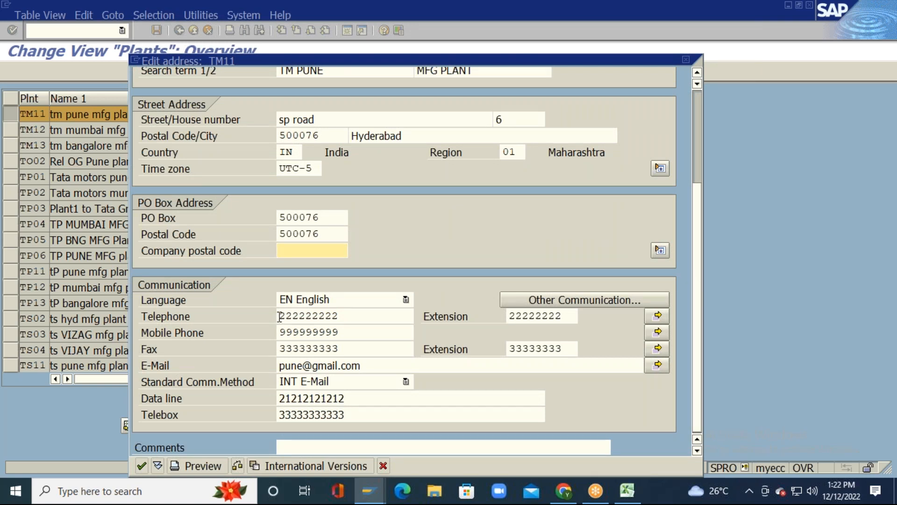
Step: Replace telephone 222222222 with 555555555 and change extension 22222222 to 5555
left_click_drag(280, 317, 345, 317)
left_click(347, 316)
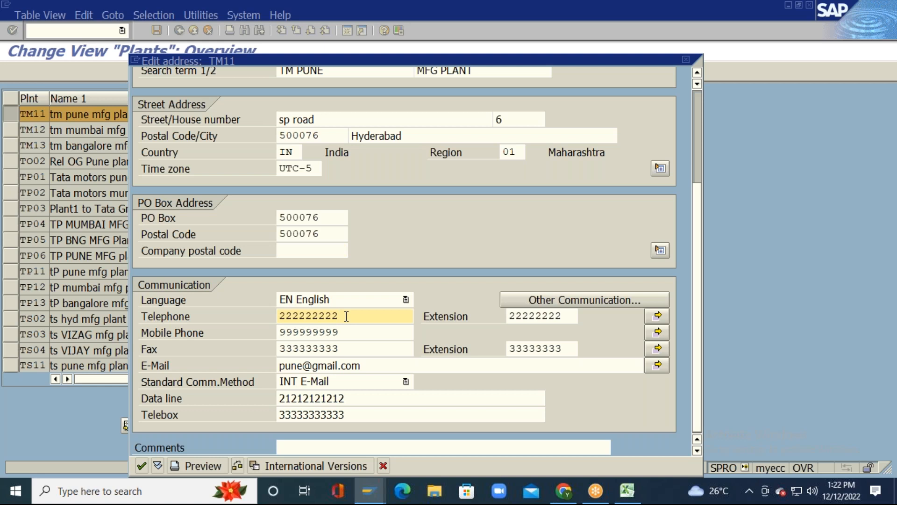
key("BackSpace")
key("BackSpace")
key("BackSpace")
key("BackSpace")
key("BackSpace")
key("BackSpace")
key("BackSpace")
key("BackSpace")
key("BackSpace")
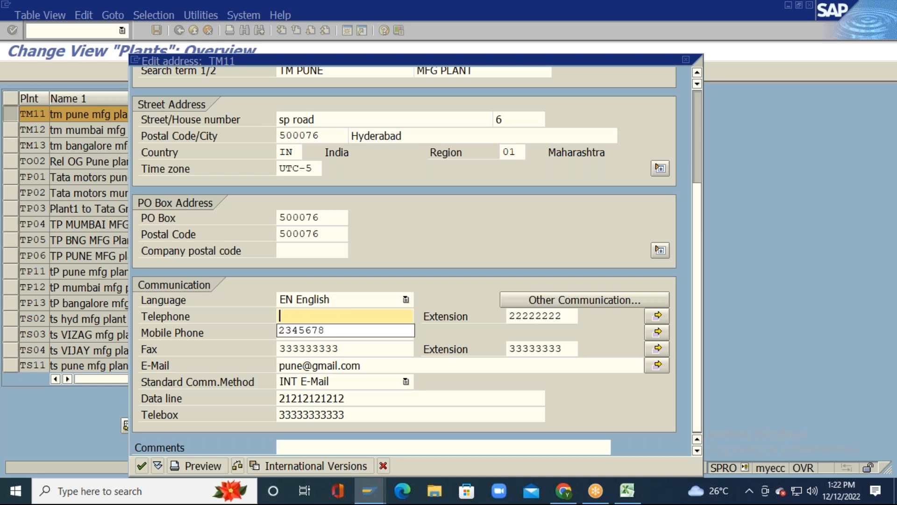
type("555555555")
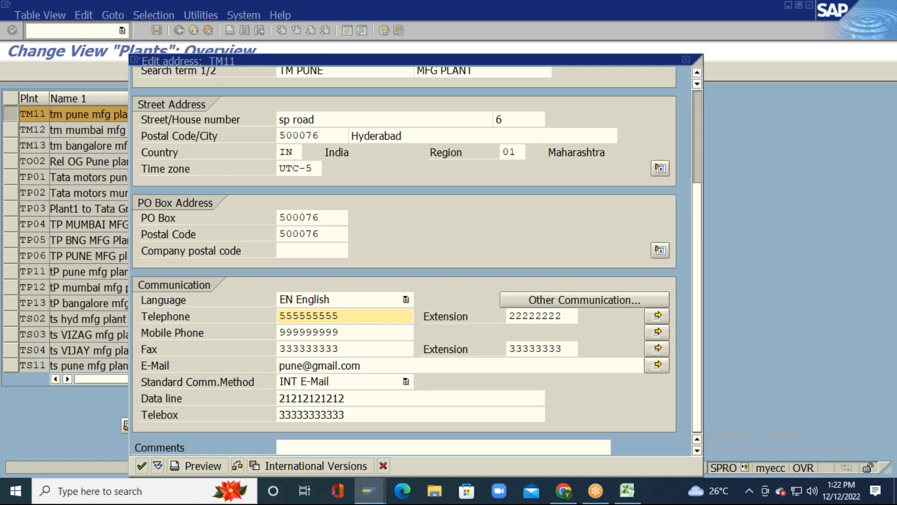
key("Tab")
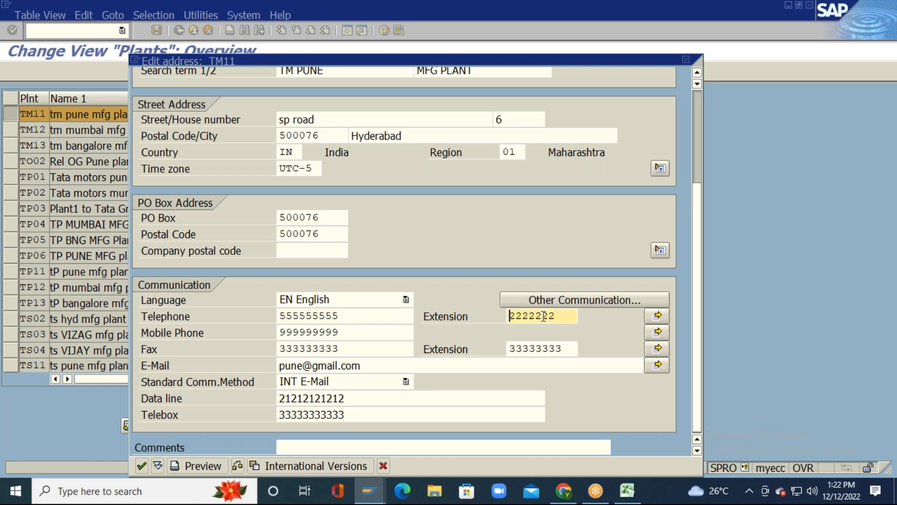
key("Delete")
key("Delete")
key("Delete")
key("Delete")
key("Delete")
key("Delete")
key("Delete")
key("Delete")
type("5555")
Step: Add telephone rows 666666666/6666, 777777777/7777 and 888888888/8888 to the telephone list and confirm
left_click(659, 318)
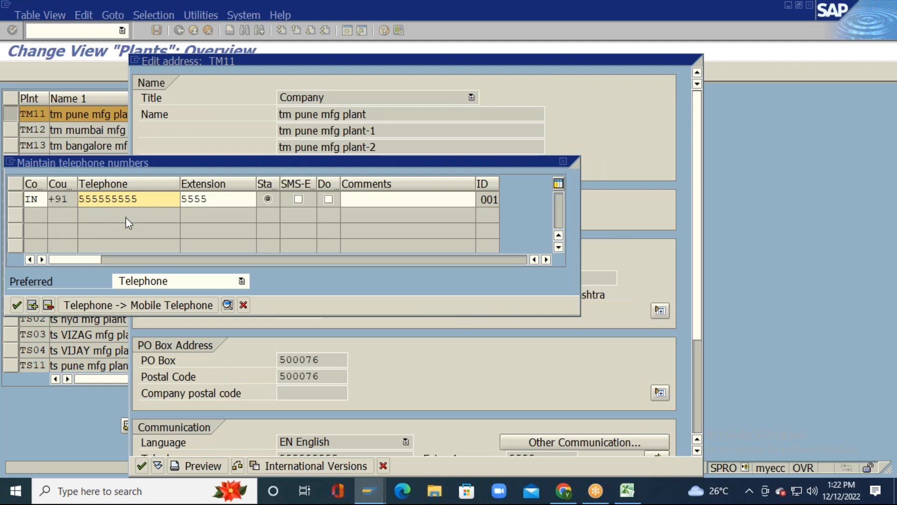
left_click(33, 305)
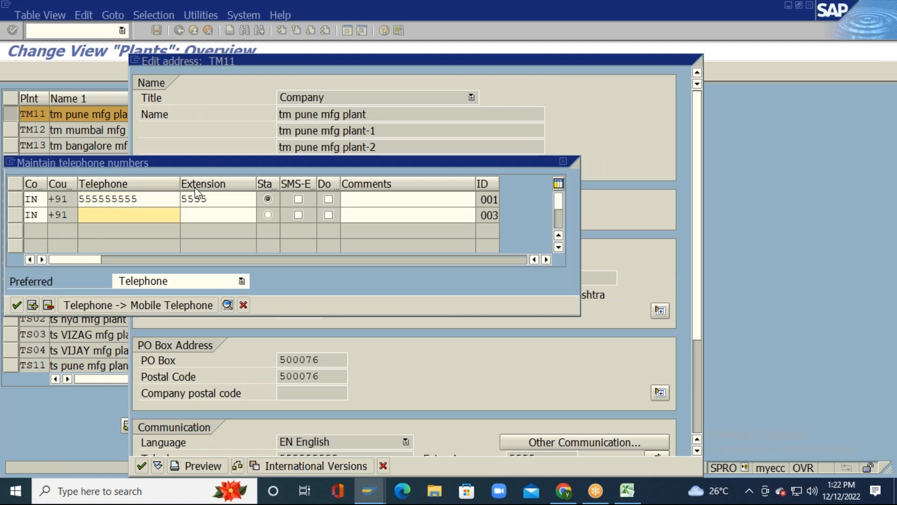
type("666666666")
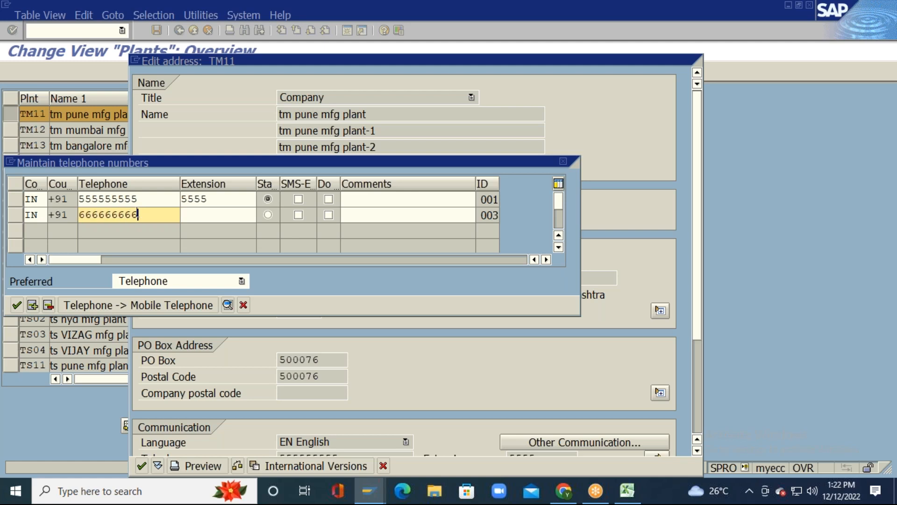
left_click(220, 215)
type("6666")
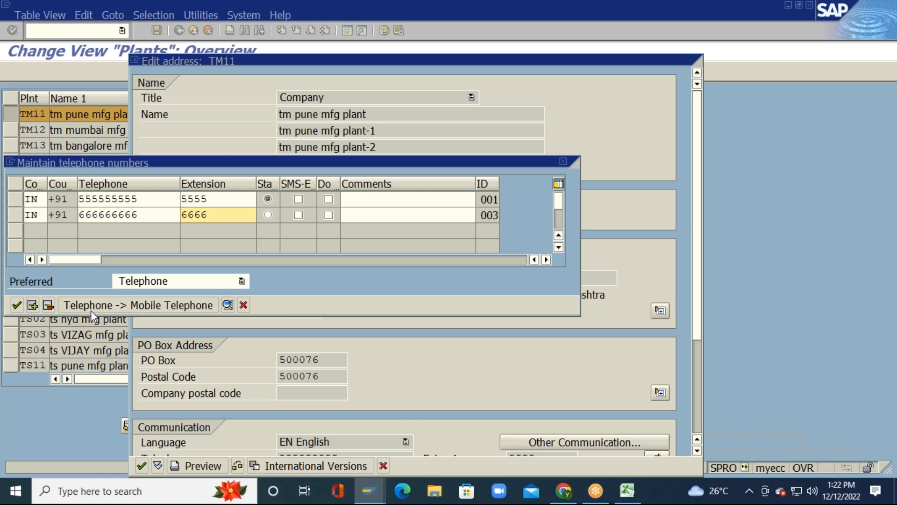
left_click(32, 305)
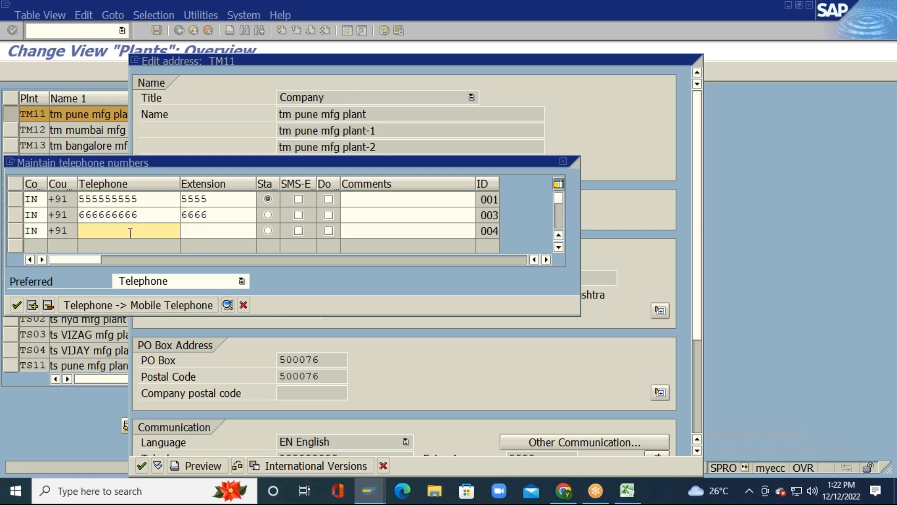
type("777777777")
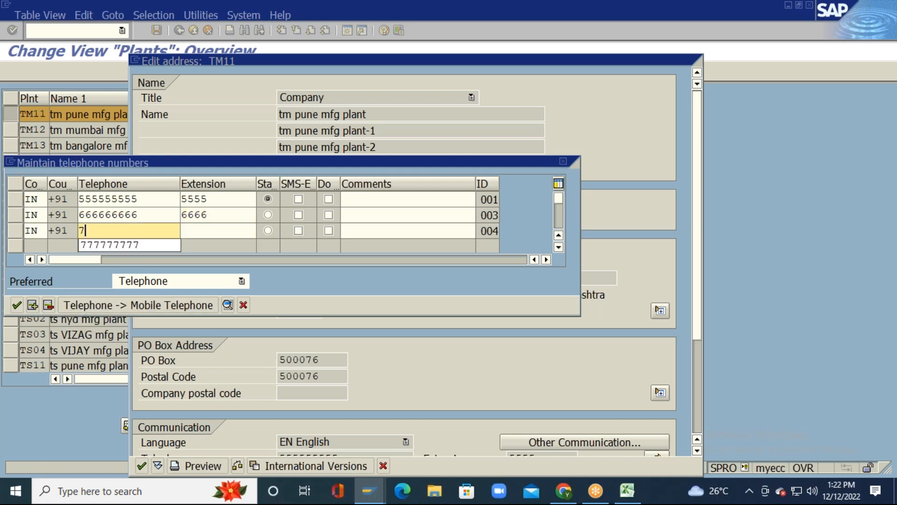
left_click(220, 230)
type("7777")
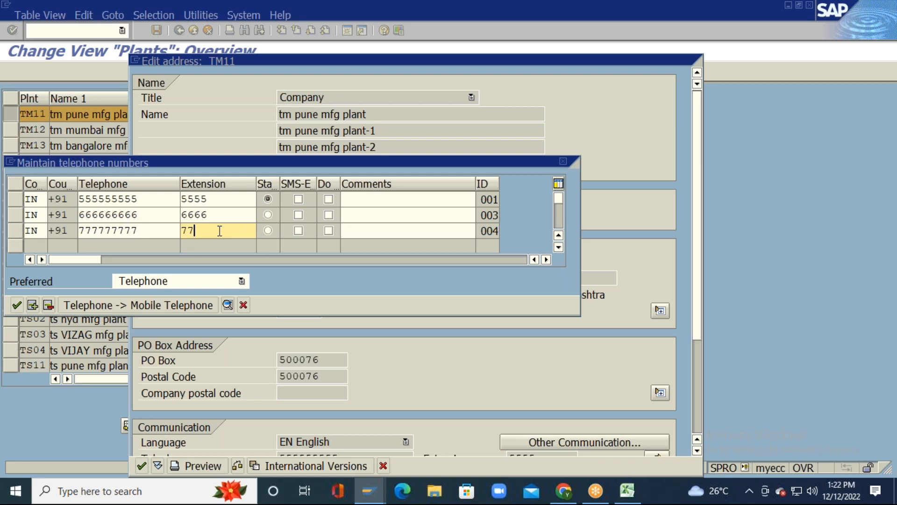
left_click(33, 305)
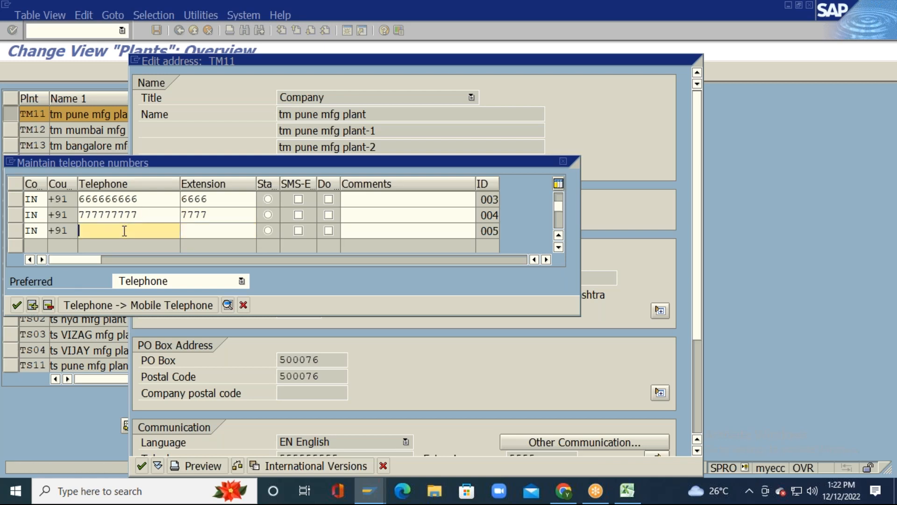
type("888888888")
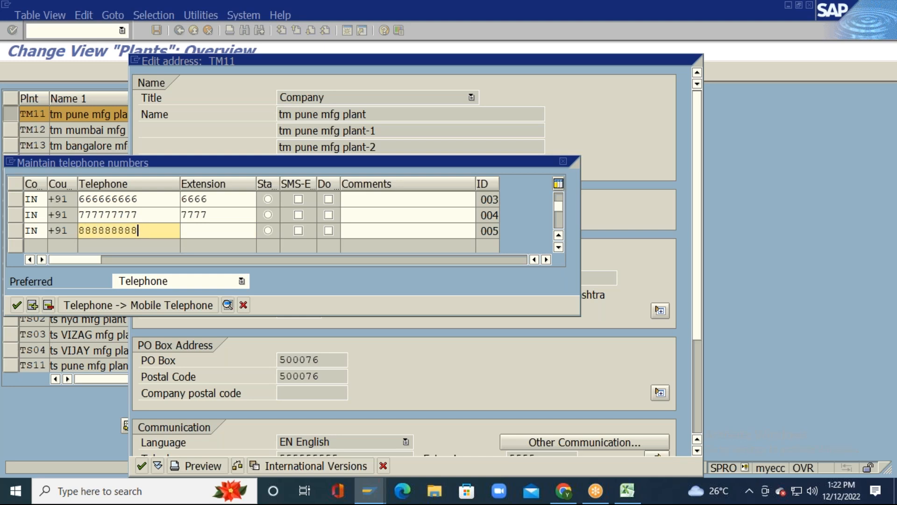
left_click(220, 231)
type("8888")
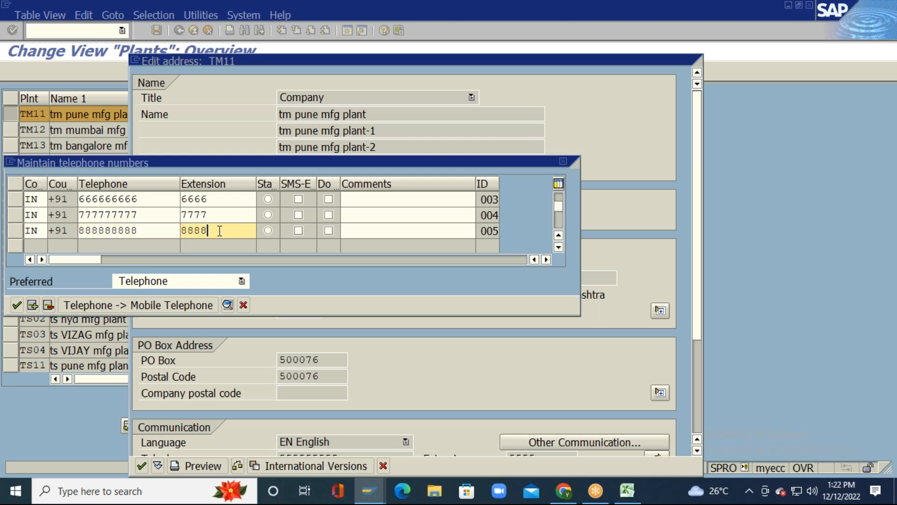
key("Return")
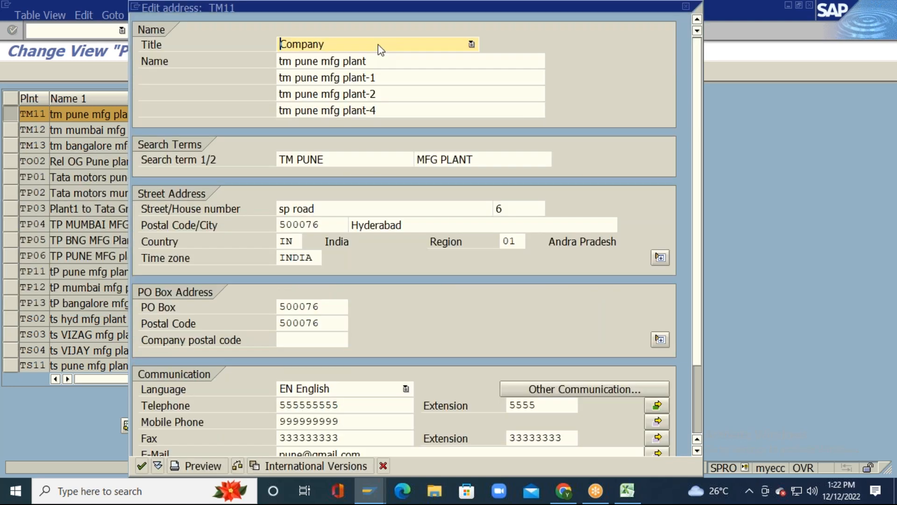
Step: Add mobile numbers 888888888, 777777777 and 888888888 to the mobile phone list and confirm
left_click(366, 423)
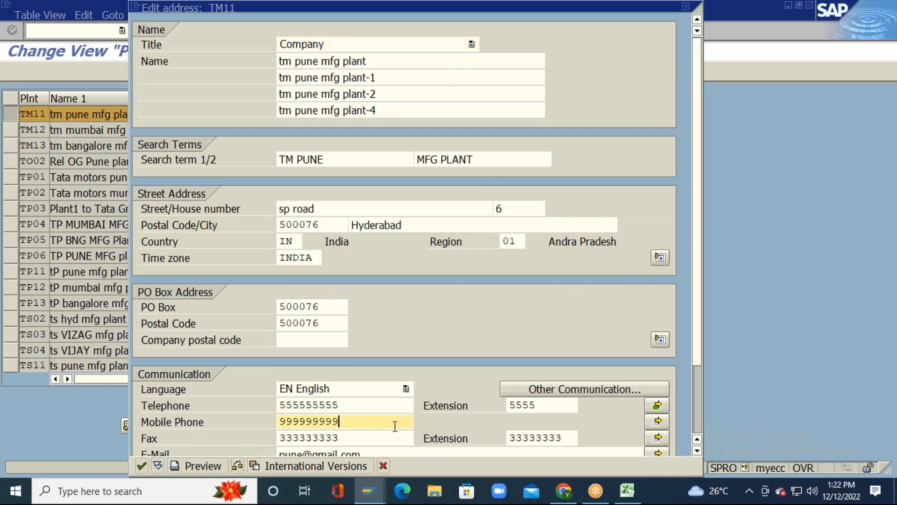
left_click(658, 422)
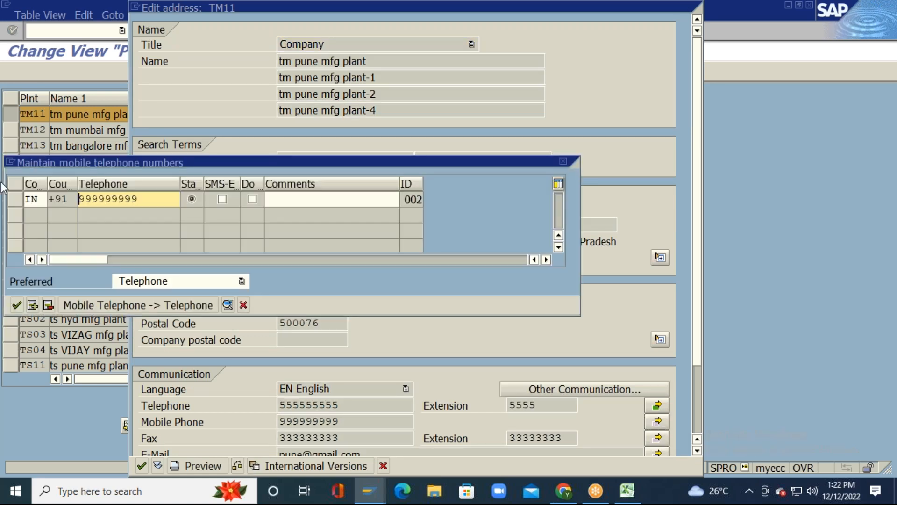
left_click(32, 305)
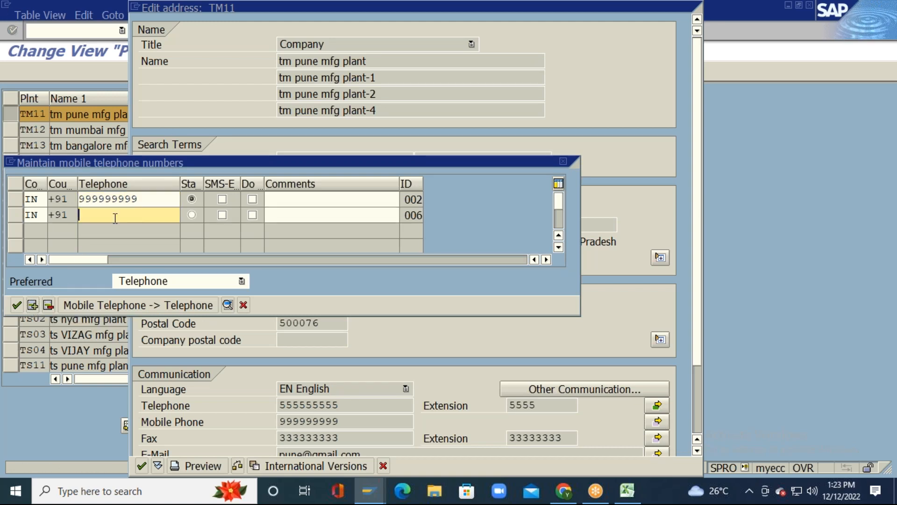
type("88888888")
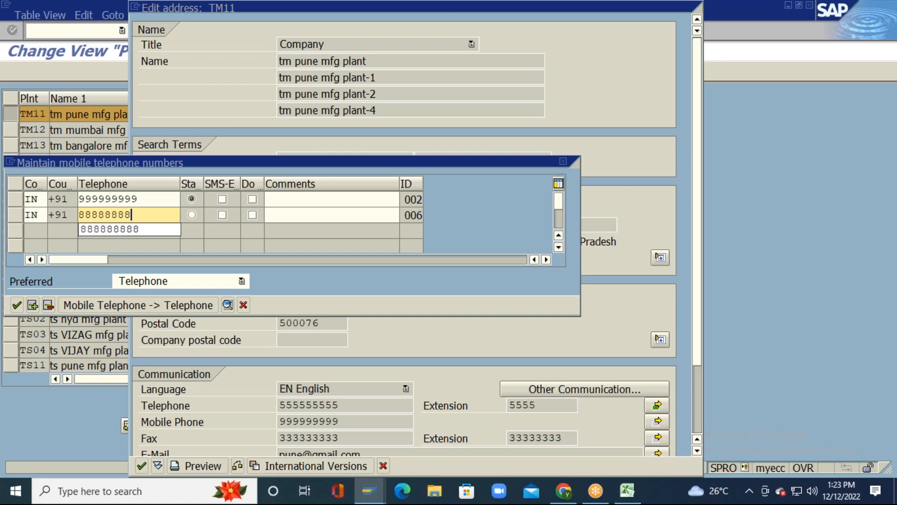
type("8")
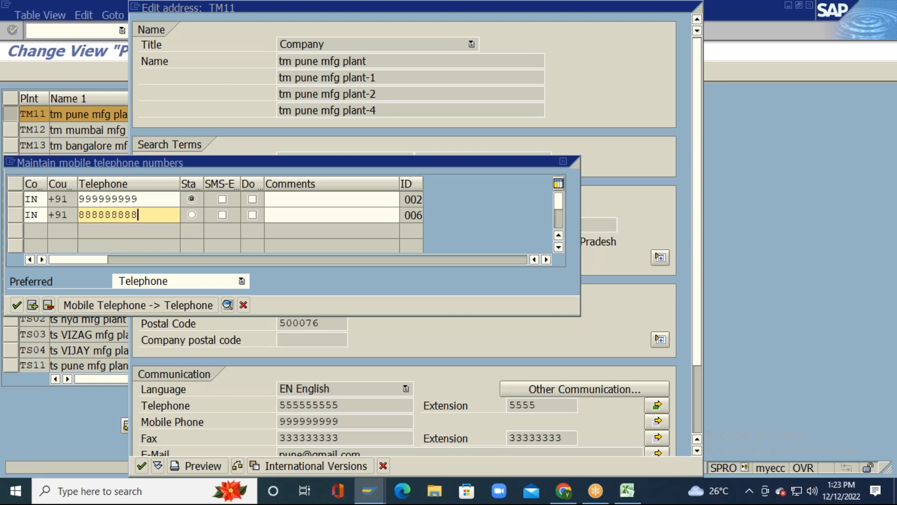
left_click(32, 305)
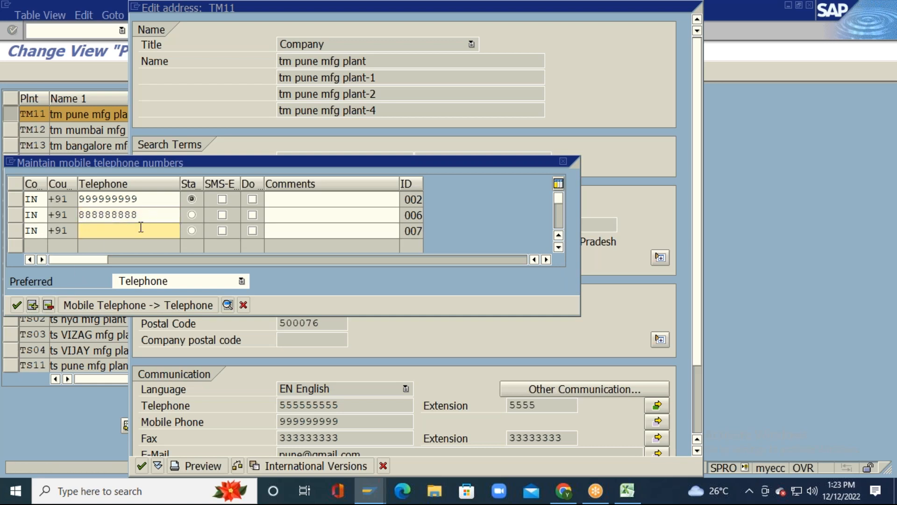
type("777777777")
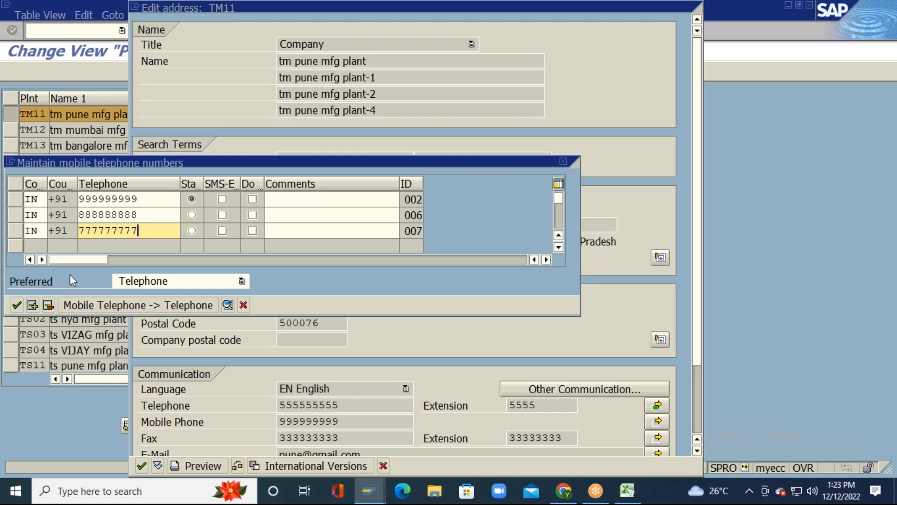
left_click(32, 305)
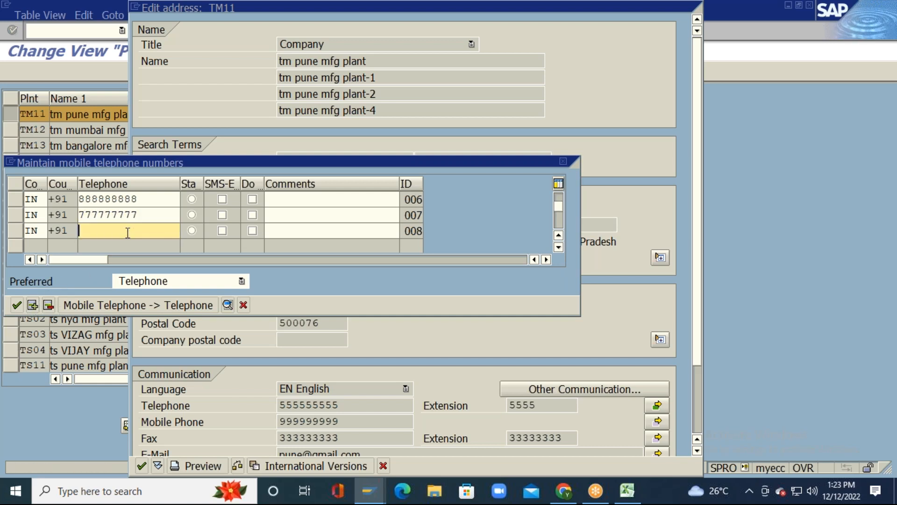
type("888888888")
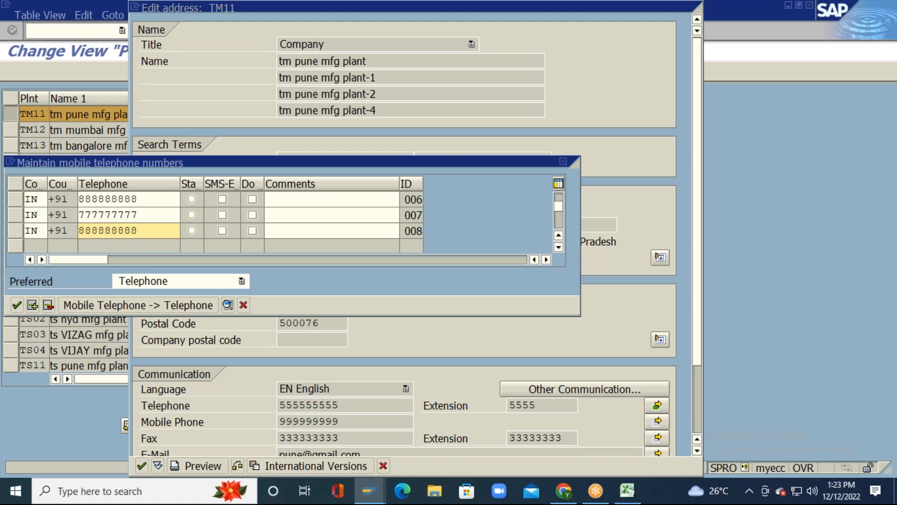
key("Return")
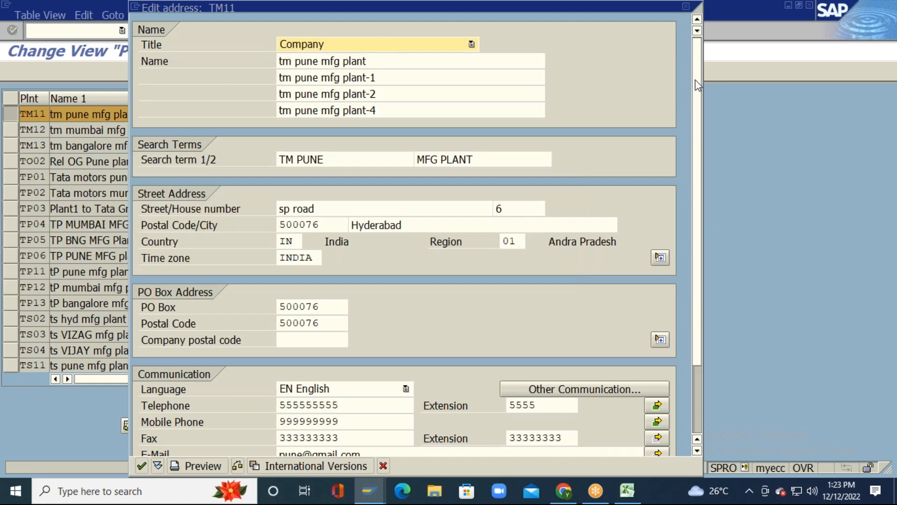
Step: Add fax rows 888888888 ext. 88888888 and 777777777 ext. 77777777, then copy them
scroll(690, 194, "down", 2)
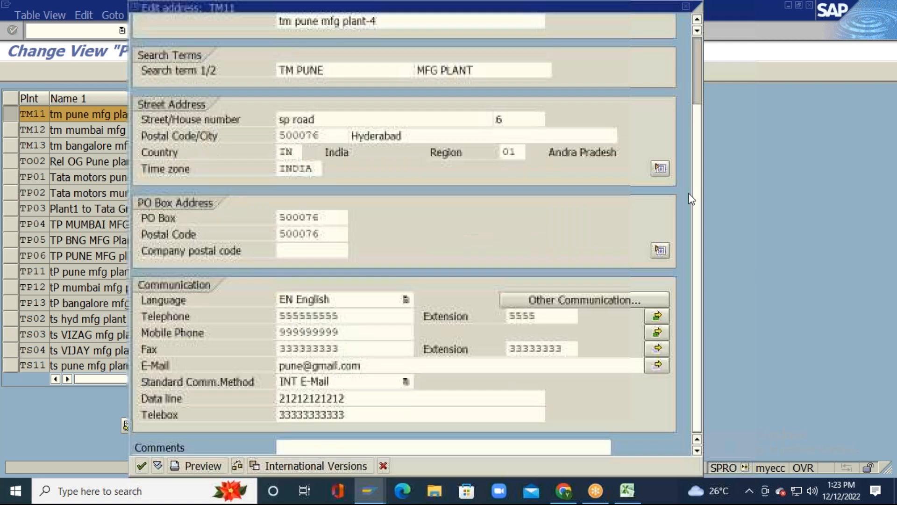
left_click(400, 348)
left_click(658, 348)
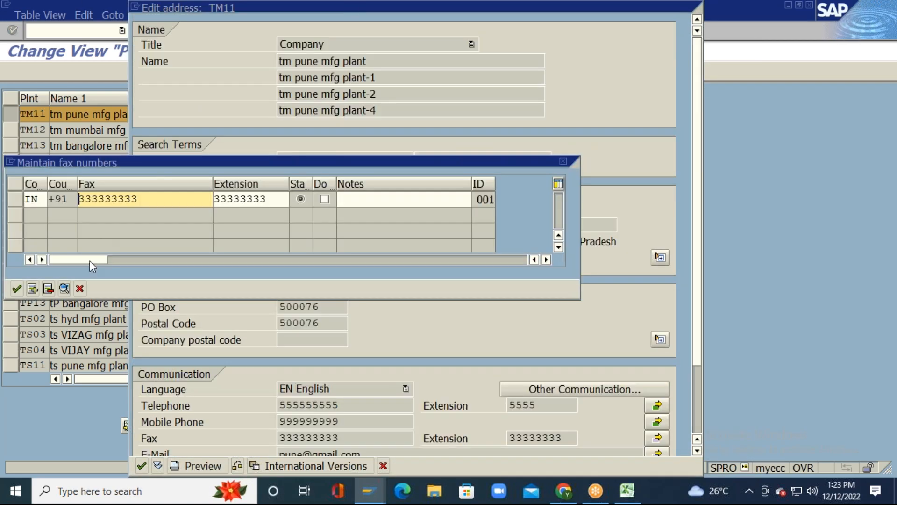
left_click(32, 288)
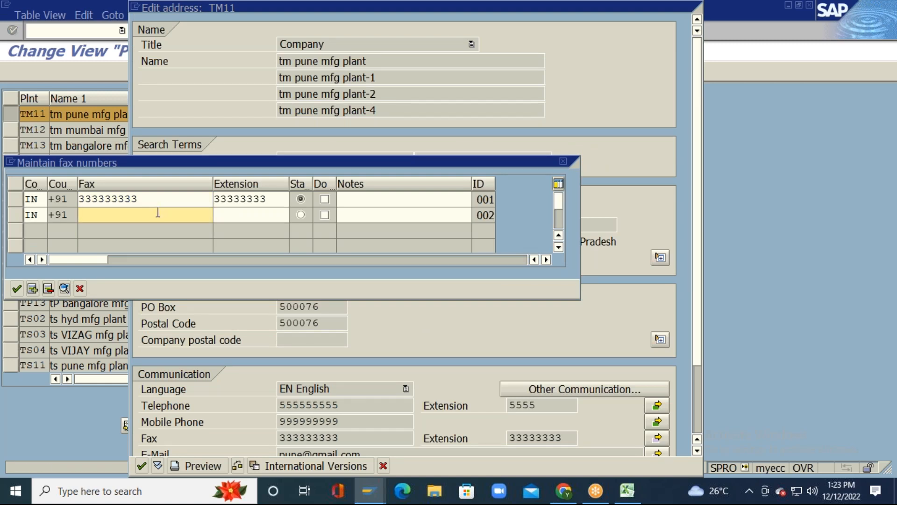
type("888888888")
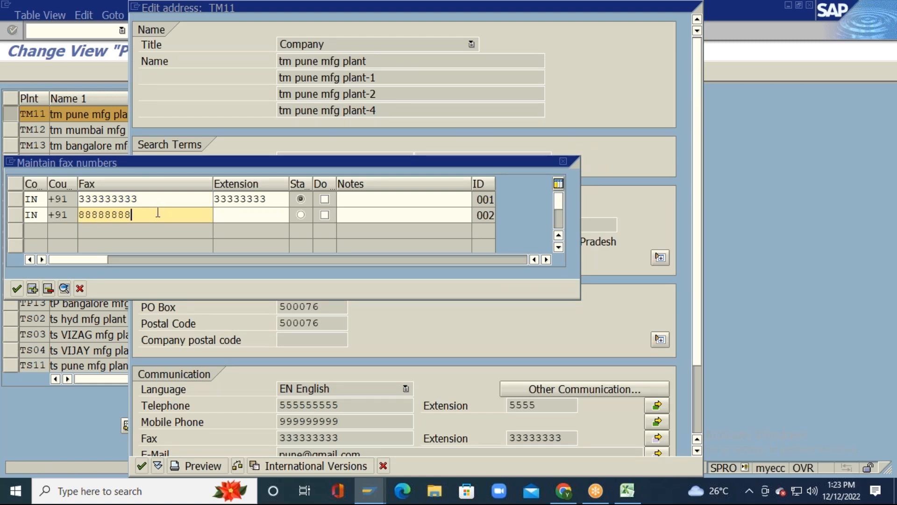
key("Tab")
type("88888888")
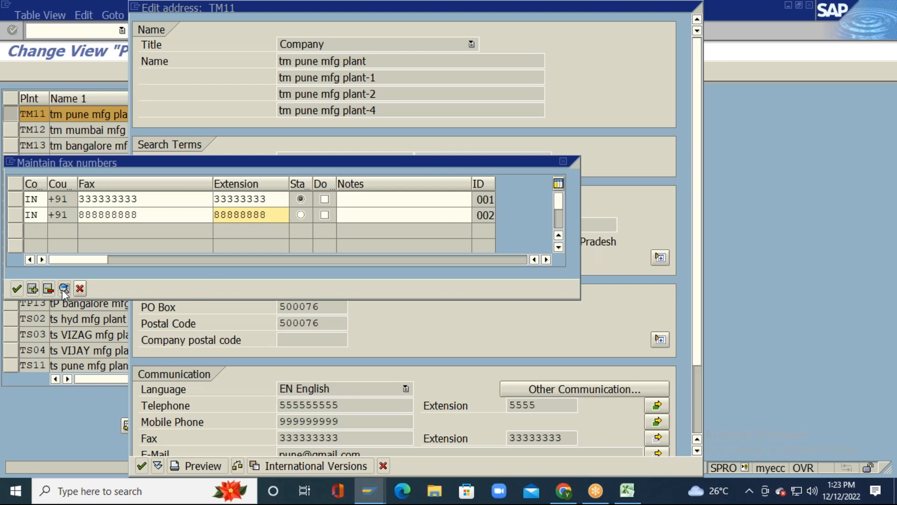
key("Return")
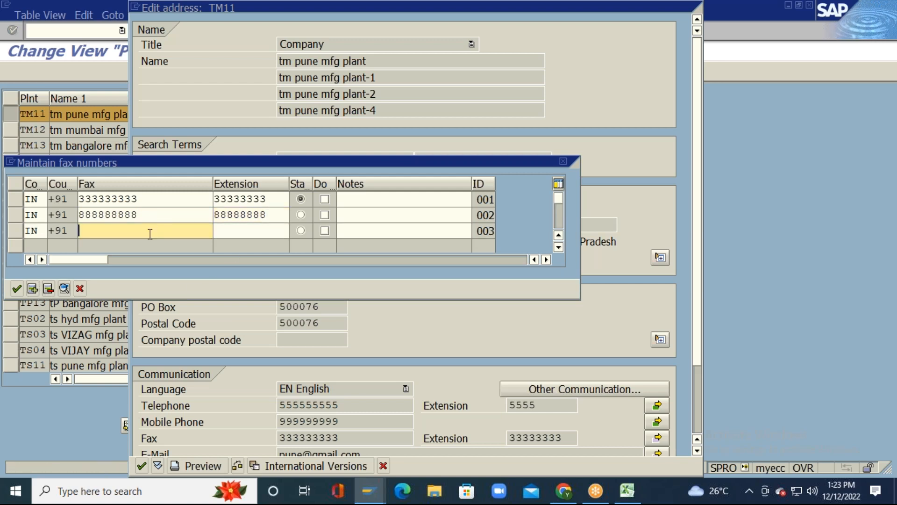
type("777777777")
left_click(250, 231)
type("77777777")
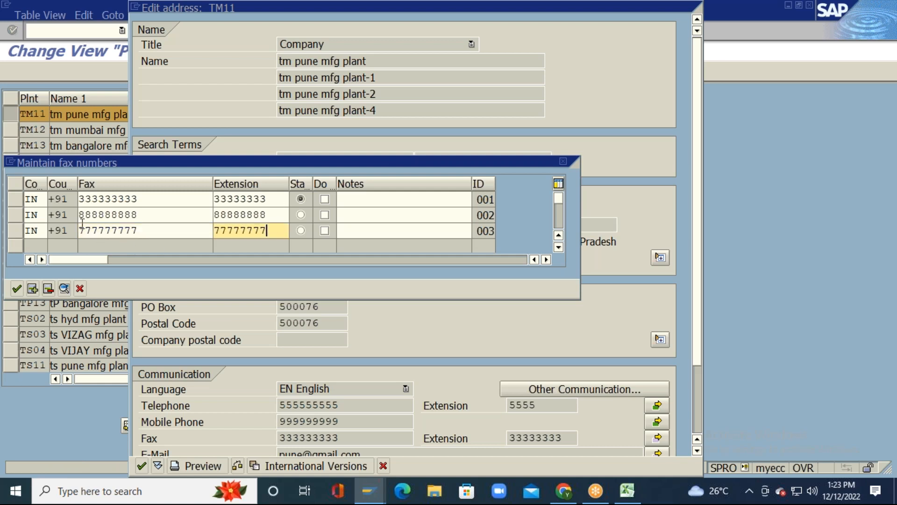
left_click(17, 288)
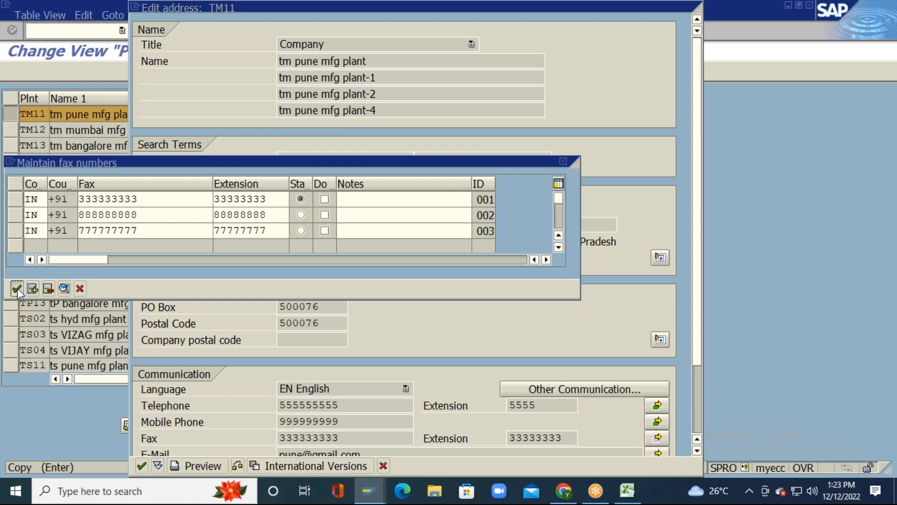
Step: Erase the existing E-Mail entry and enter the plant's new main e-mail address
left_click_drag(698, 104, 696, 181)
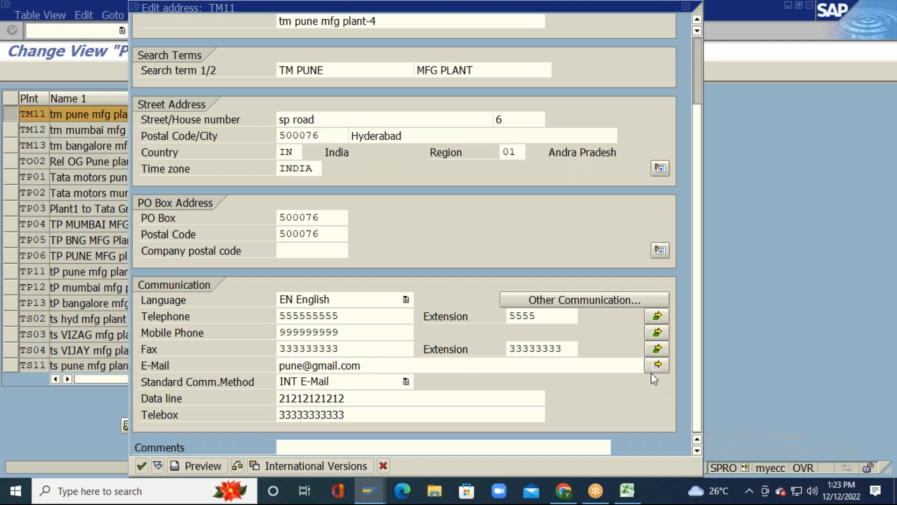
left_click(461, 365)
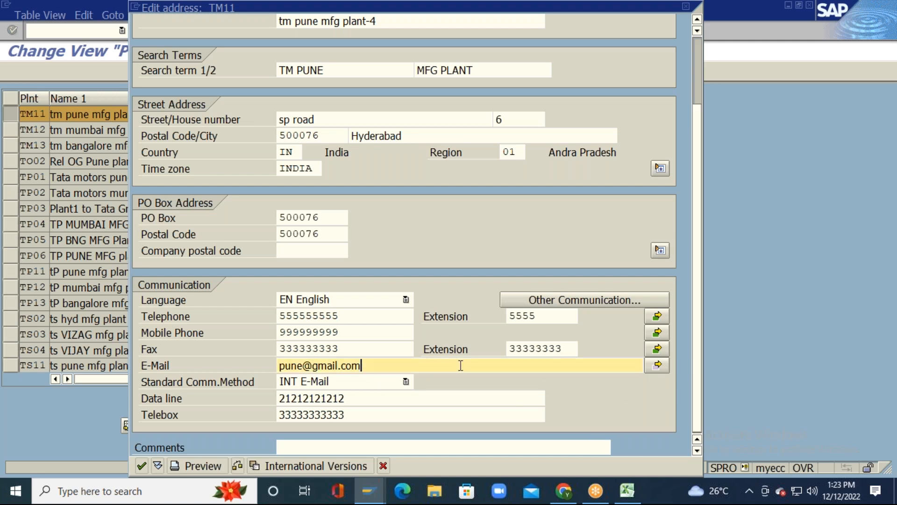
key("BackSpace")
key("BackSpace")
key("BackSpace")
key("BackSpace")
key("BackSpace")
key("BackSpace")
key("BackSpace")
key("BackSpace")
key("BackSpace")
key("BackSpace")
key("BackSpace")
key("BackSpace")
key("BackSpace")
key("BackSpace")
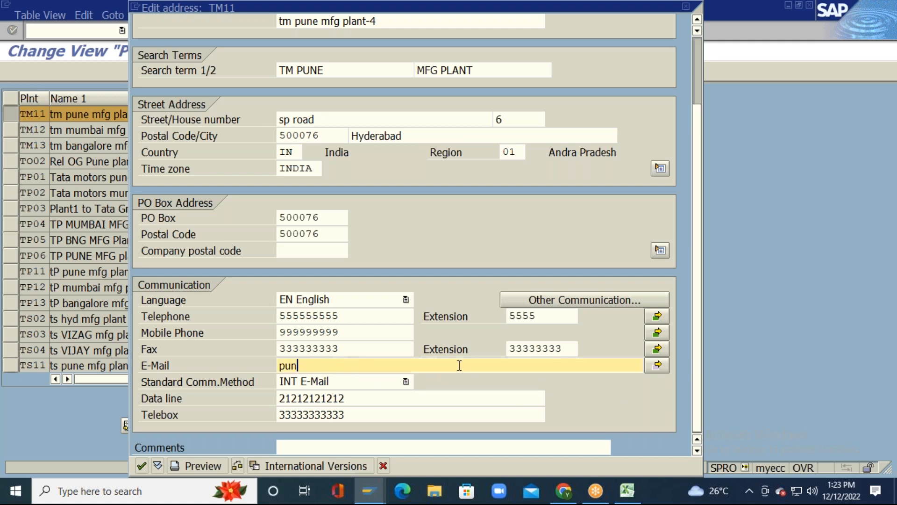
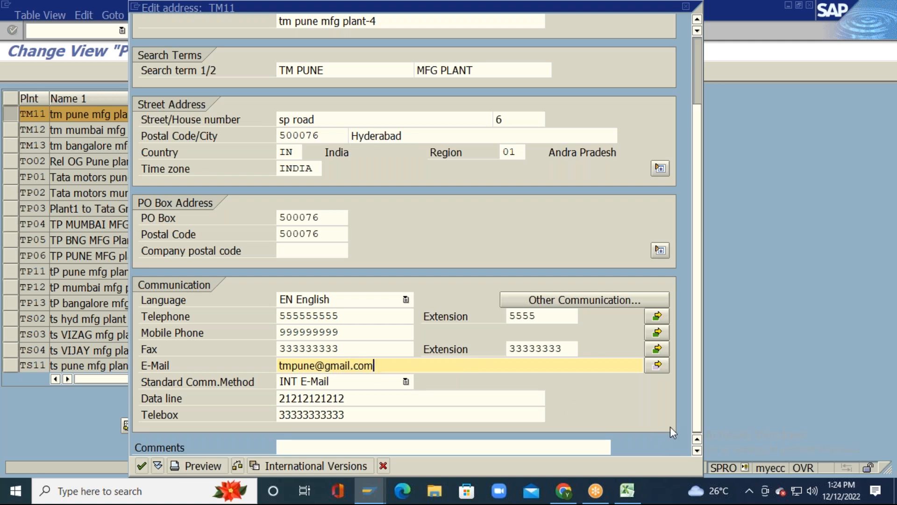
Step: Enter a second e-mail address in row 002 of the Internet mail address list
left_click(657, 365)
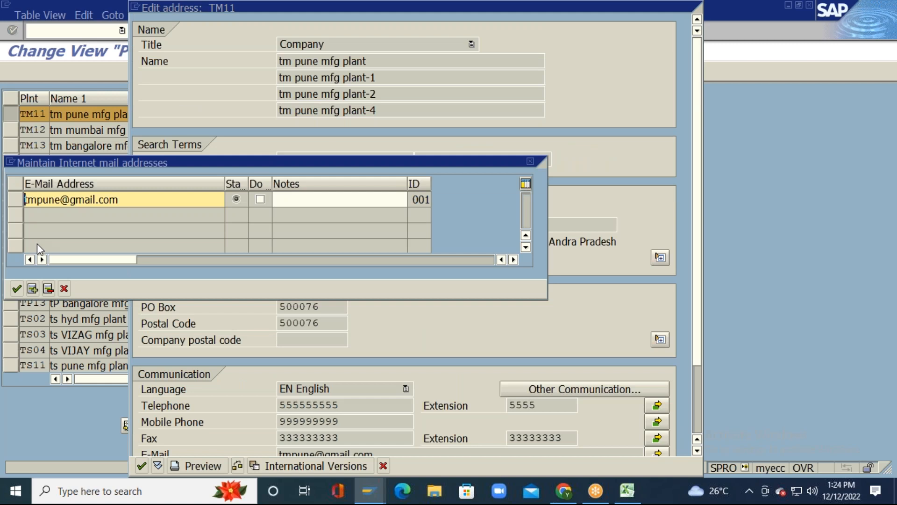
left_click(33, 288)
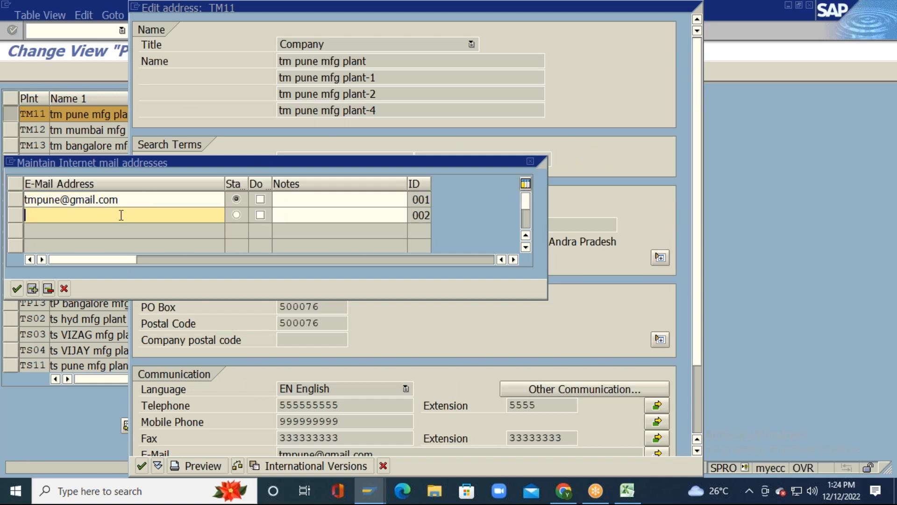
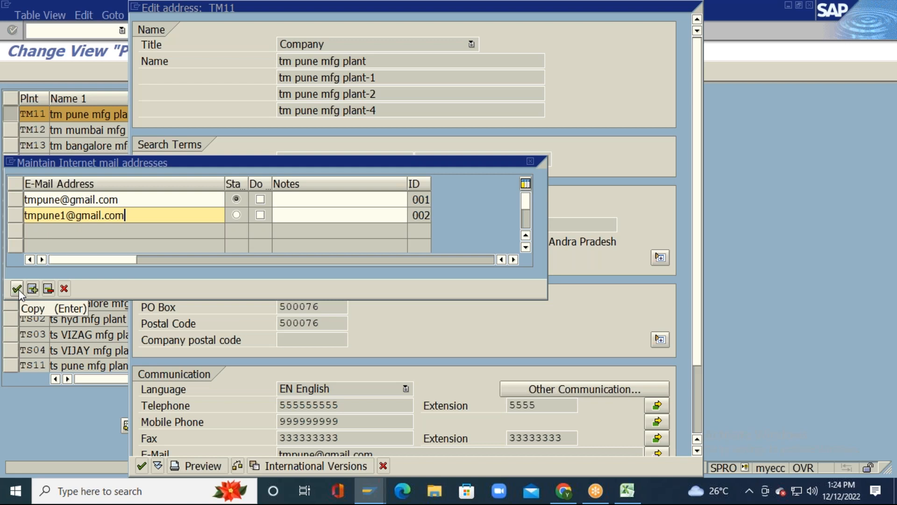
Step: Accept the two Internet mail addresses and scroll down TM11's Edit address form
left_click(17, 289)
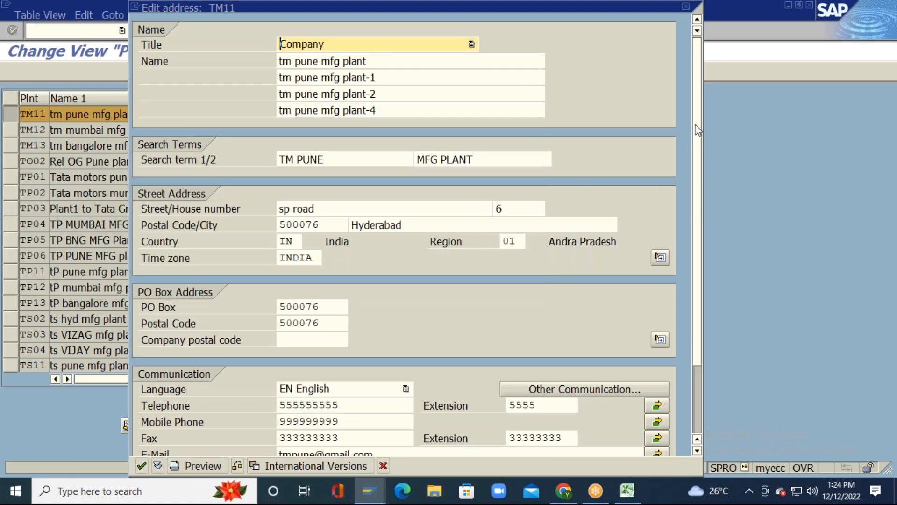
scroll(699, 135, "down", 3)
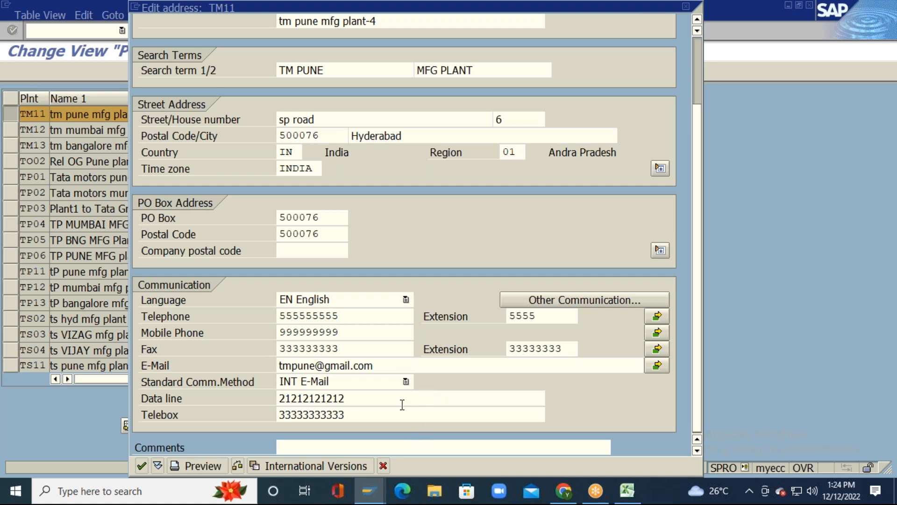
Step: Keep INT E-Mail as the standard communication method
left_click(405, 382)
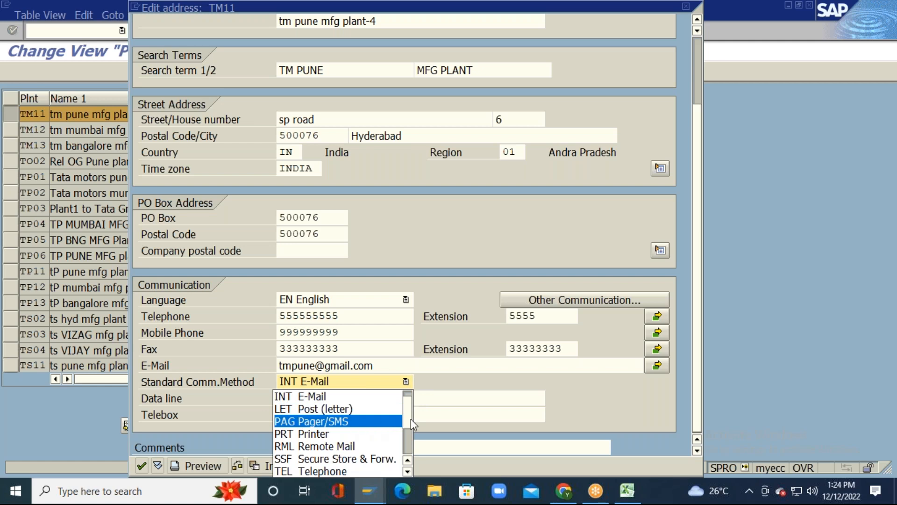
scroll(408, 414, "up", 1)
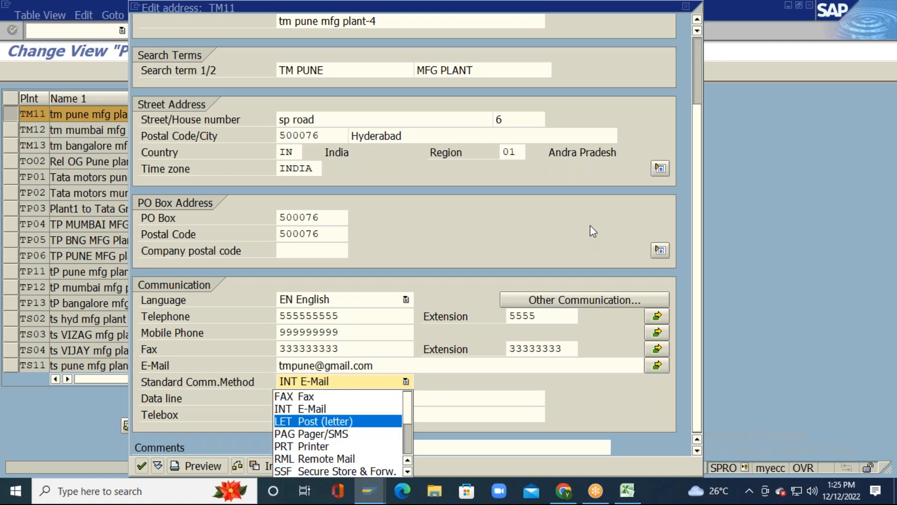
left_click(320, 409)
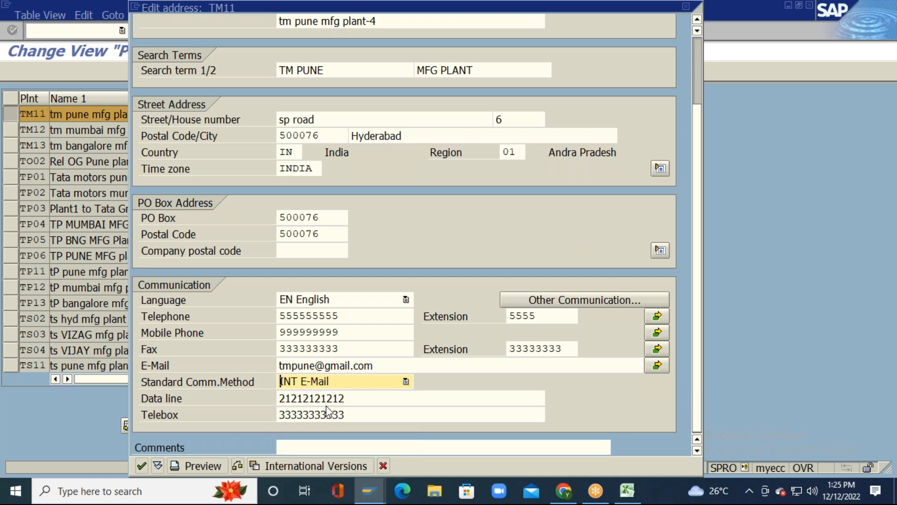
left_click(411, 398)
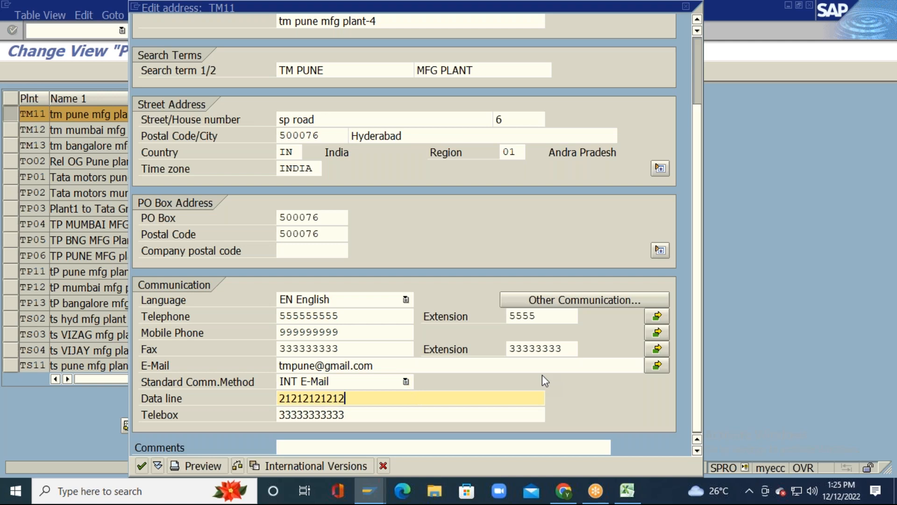
key("Left")
key("Left")
key("Left")
key("Left")
key("Home")
key("Delete")
key("Delete")
key("Delete")
key("Delete")
key("Delete")
key("Delete")
key("Delete")
key("Delete")
key("Delete")
key("Delete")
key("Delete")
type("23456789010")
key("Tab")
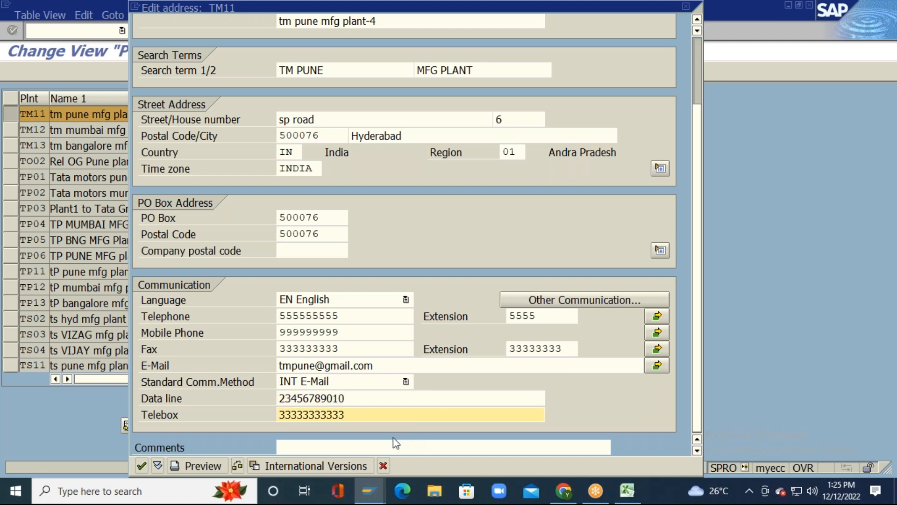
left_click(444, 448)
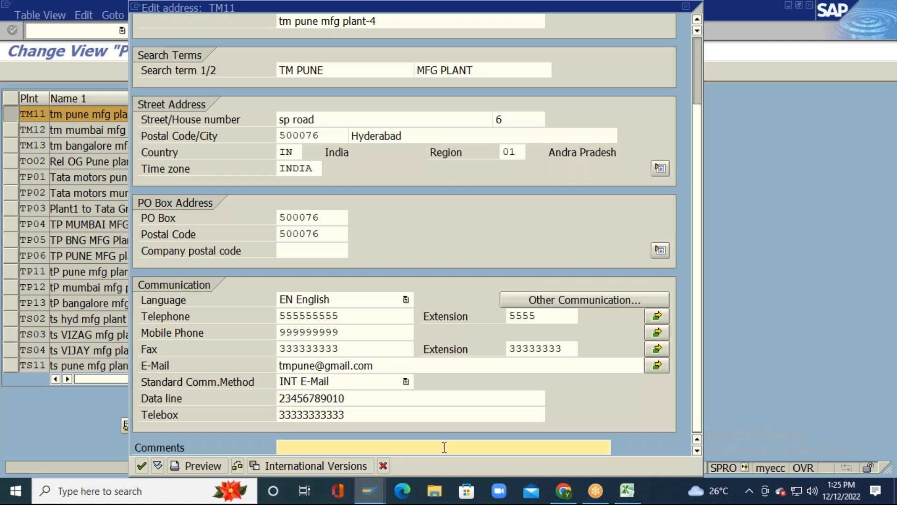
type("CCCCCCCCCCCCCCCCCCCCCCCCCCCCCCCCCCCCCCCCCCCCCCCC")
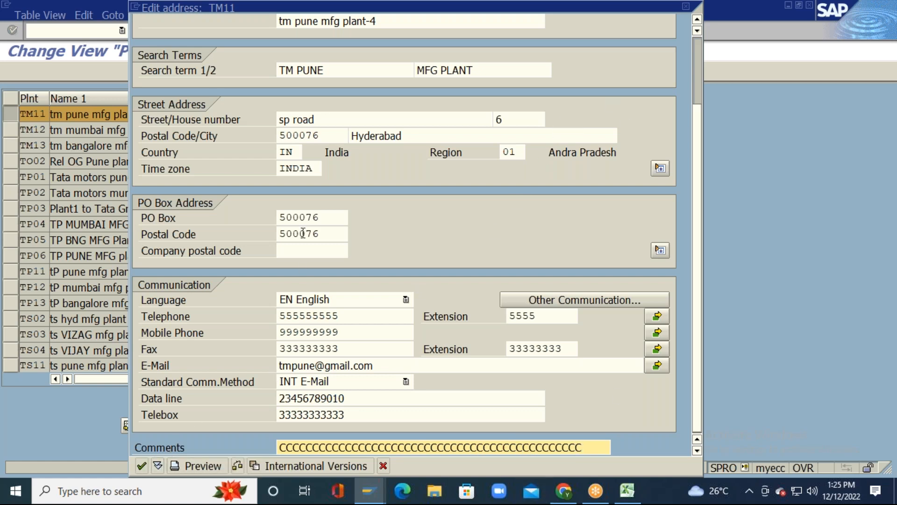
scroll(697, 58, "up", 2)
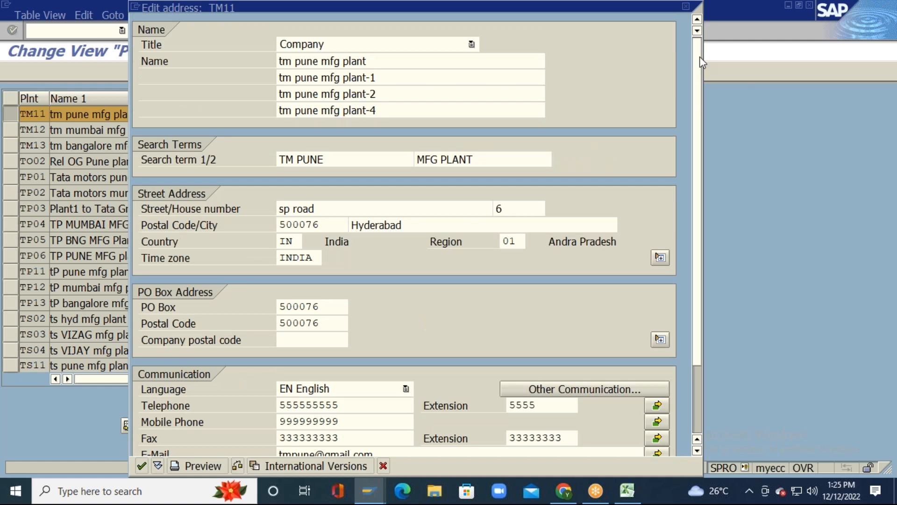
left_click(197, 464)
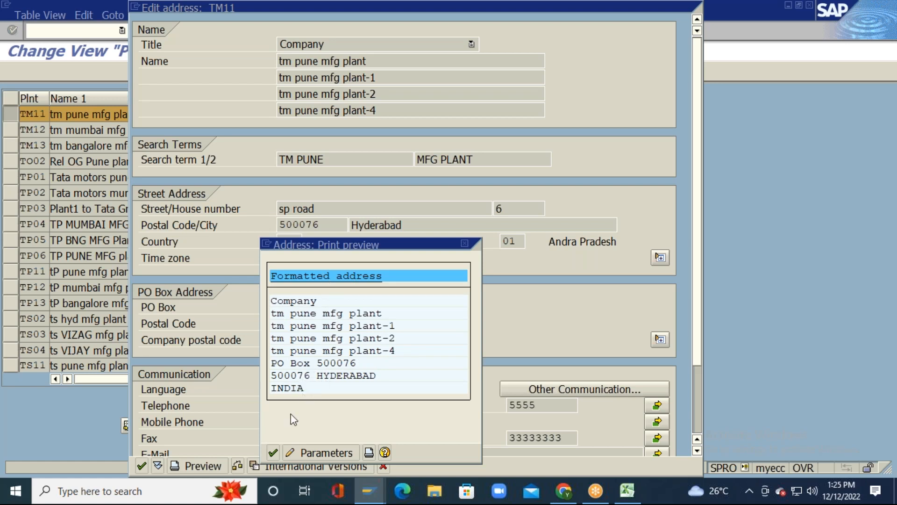
left_click(273, 453)
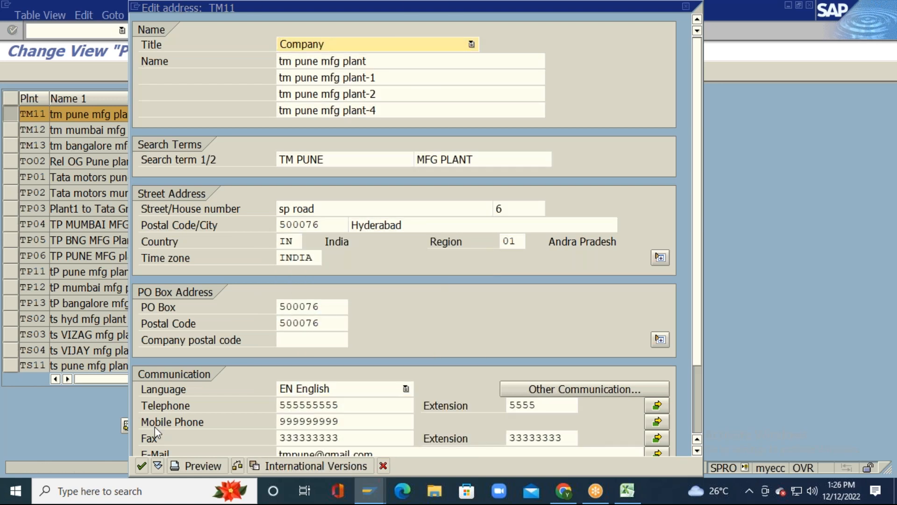
Step: Accept and save the TM11 address changes, then reopen plant TM11's address
left_click(142, 465)
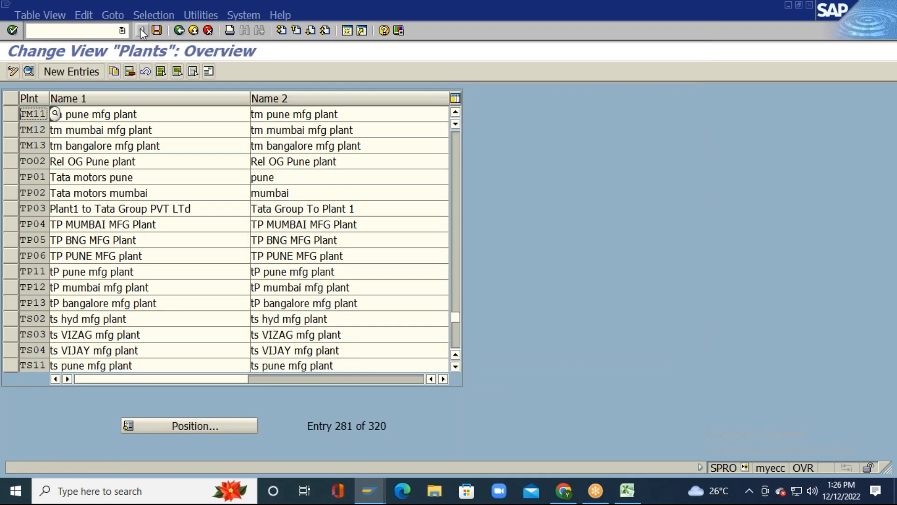
left_click(157, 29)
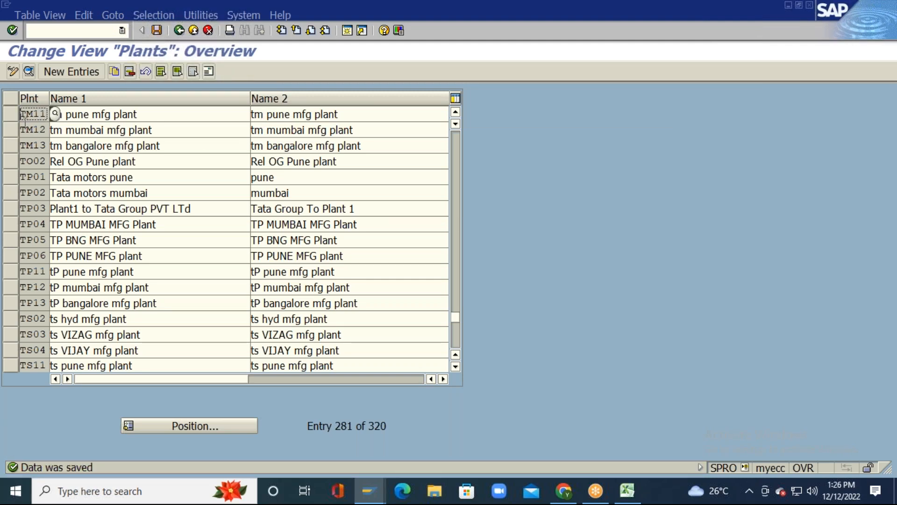
left_click(10, 113)
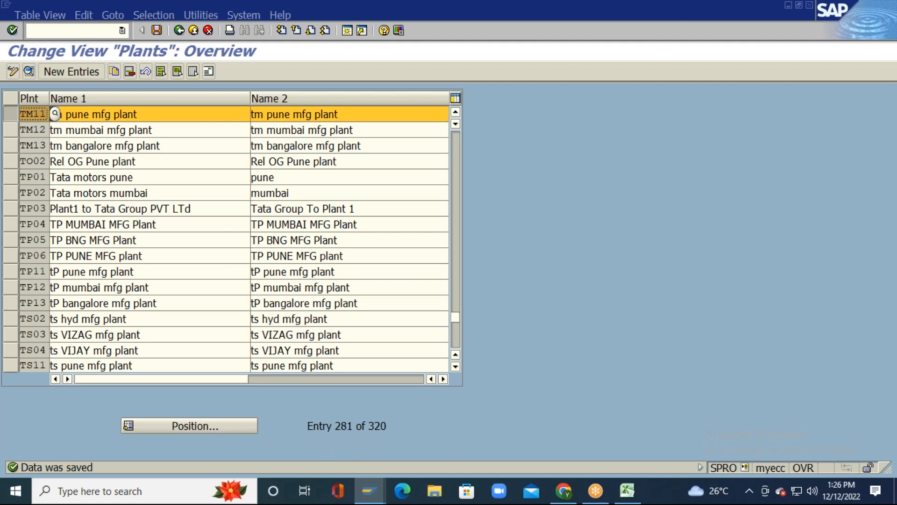
left_click(209, 71)
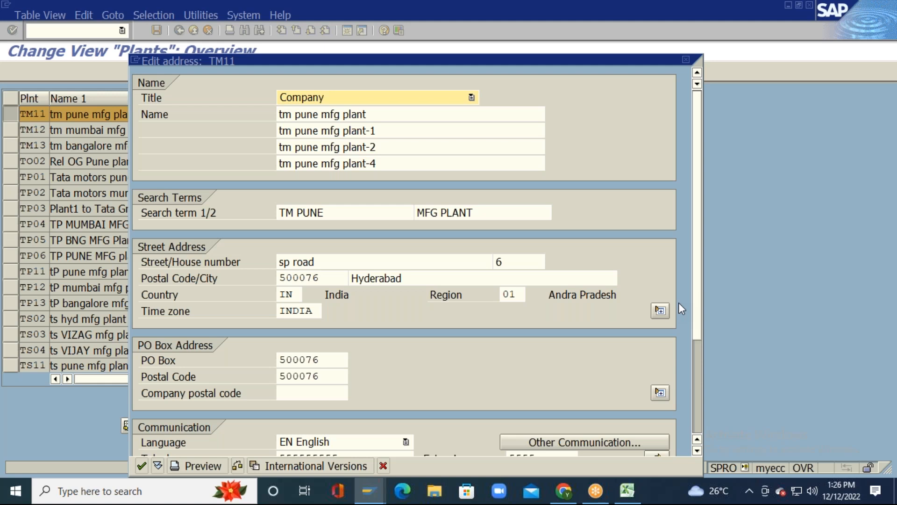
Step: Open the R Cyrillic international version of the TM11 address
left_click(697, 419)
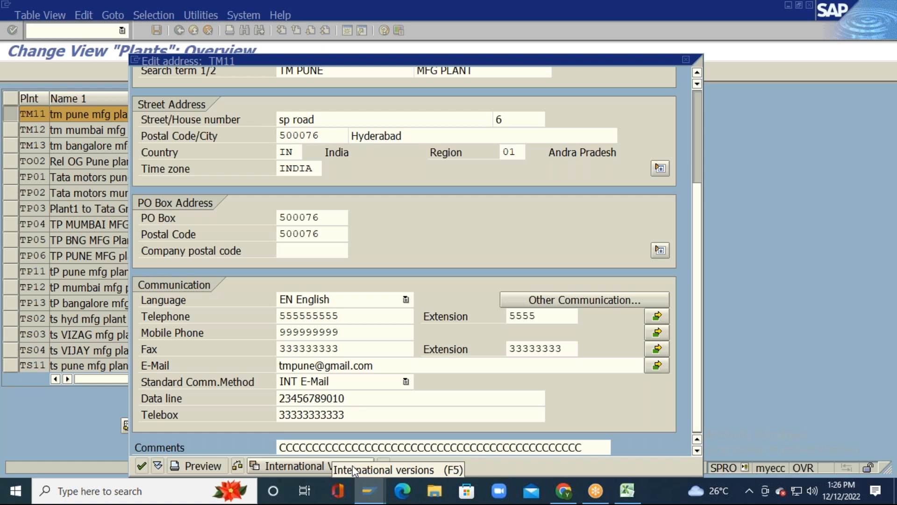
left_click(311, 465)
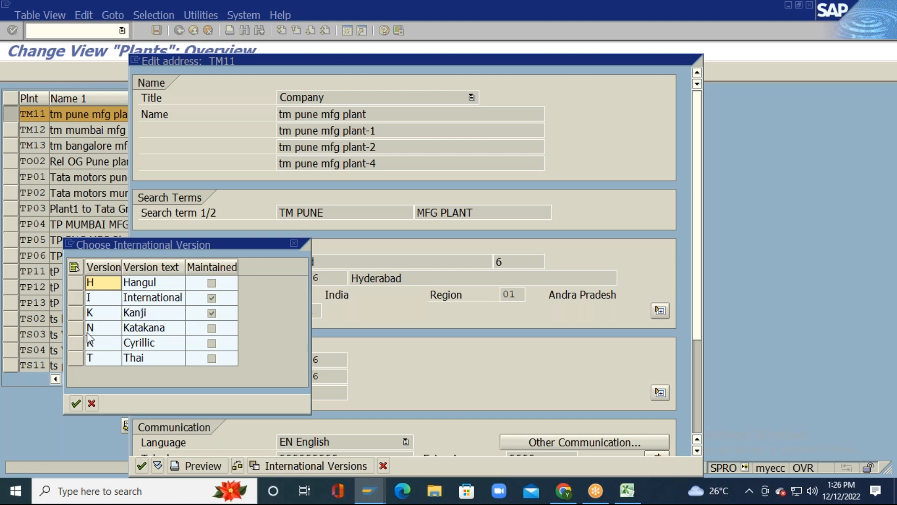
left_click(80, 344)
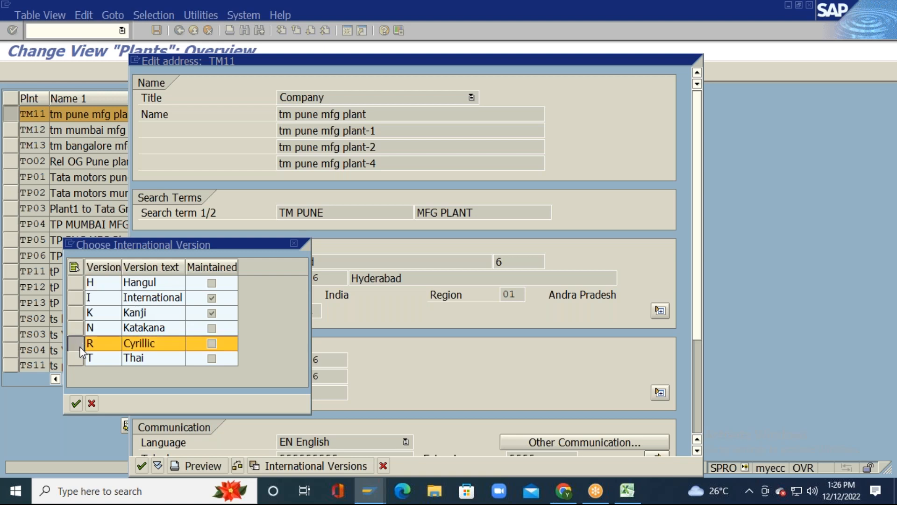
left_click(76, 403)
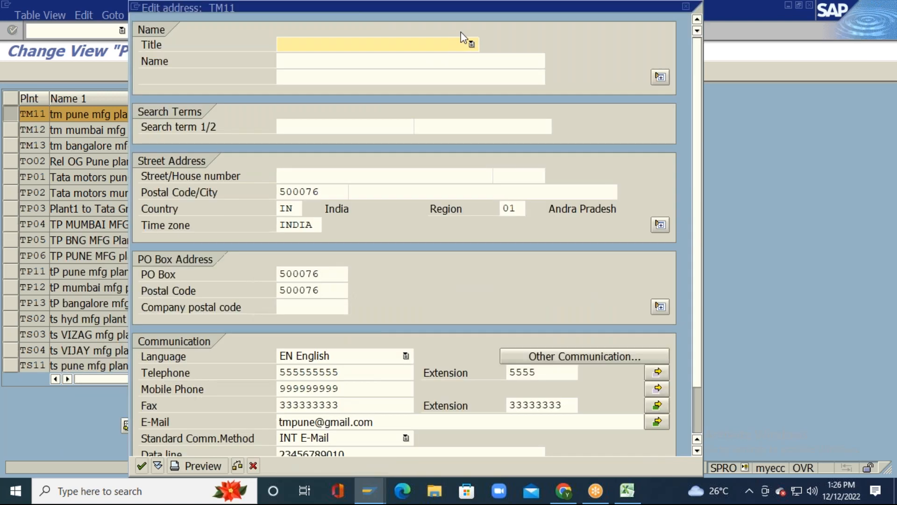
Step: Set title Company, names tm pune mfg plant / -1, search terms TM PUNE and MFG PLANT
left_click(443, 44)
left_click(417, 59)
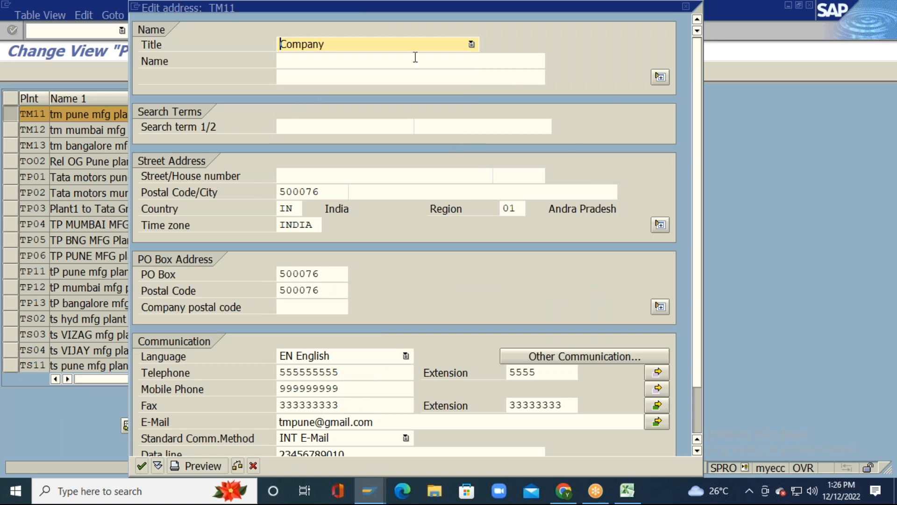
left_click(412, 60)
left_click(412, 60)
left_click(400, 77)
left_click(404, 78)
left_click(405, 93)
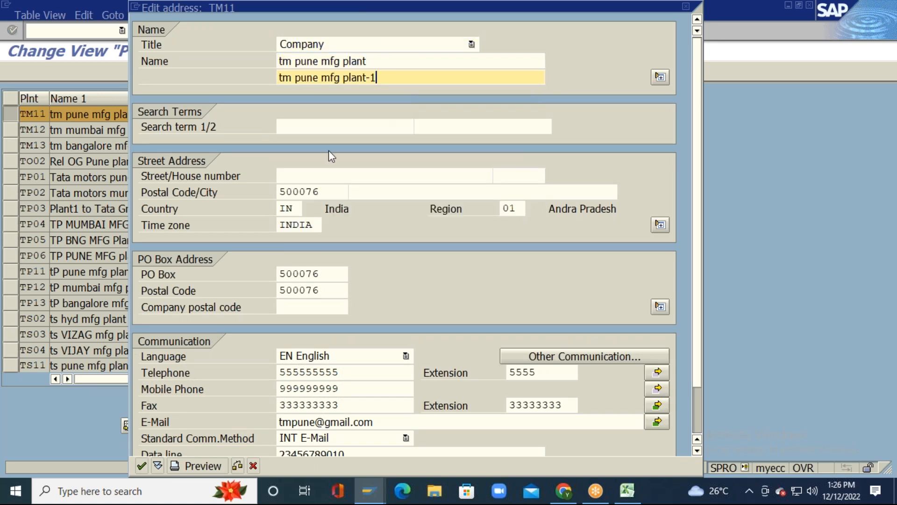
left_click(312, 127)
left_click(342, 142)
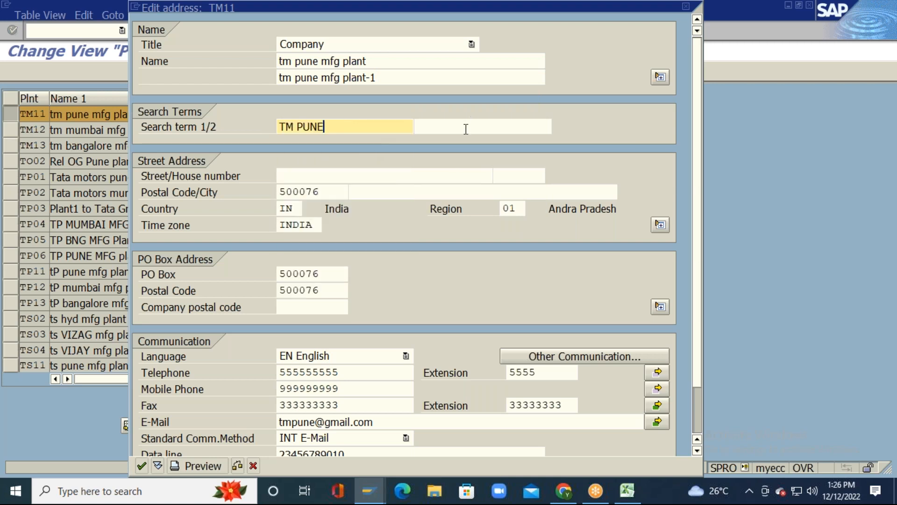
left_click(430, 127)
left_click(439, 139)
left_click(386, 175)
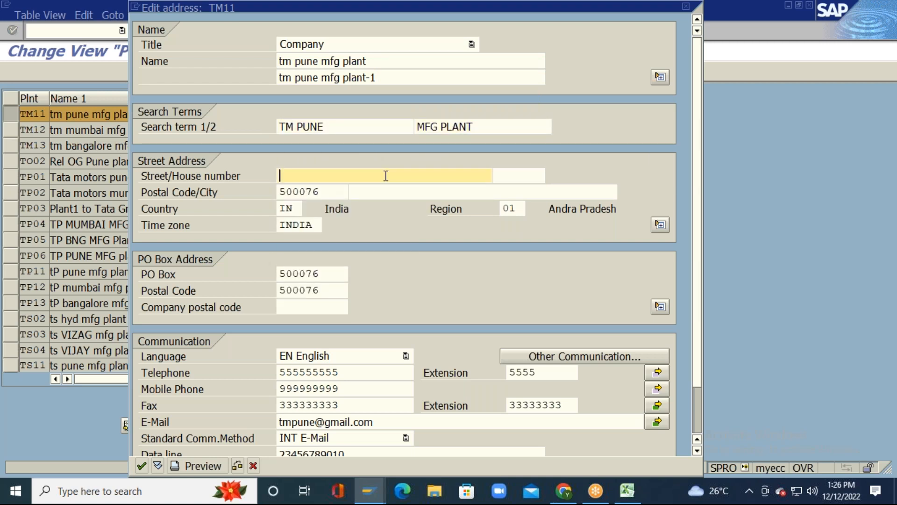
left_click(520, 176)
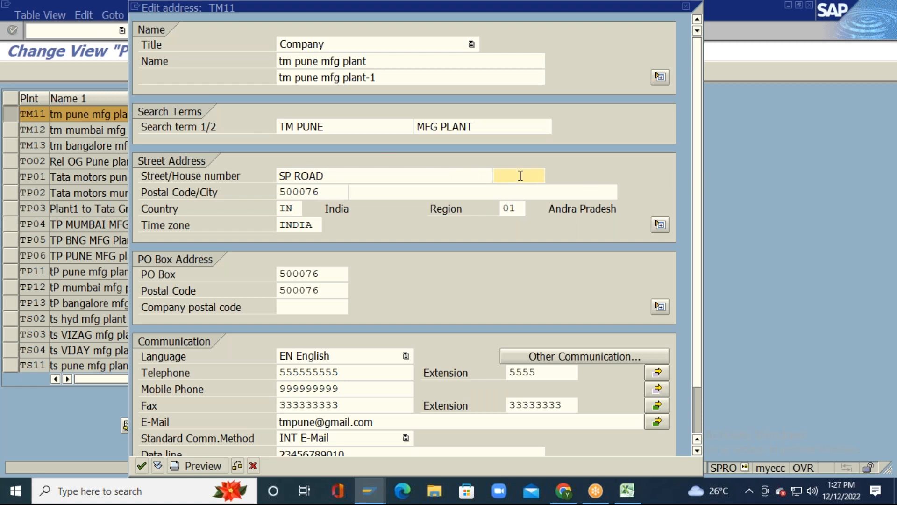
left_click(314, 192)
left_click(484, 192)
key("Down")
key("Return")
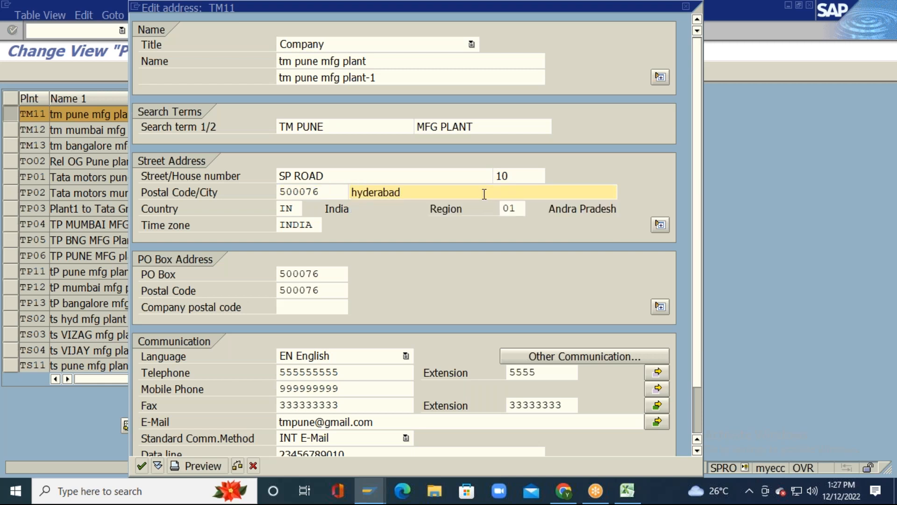
scroll(701, 159, "down", 3)
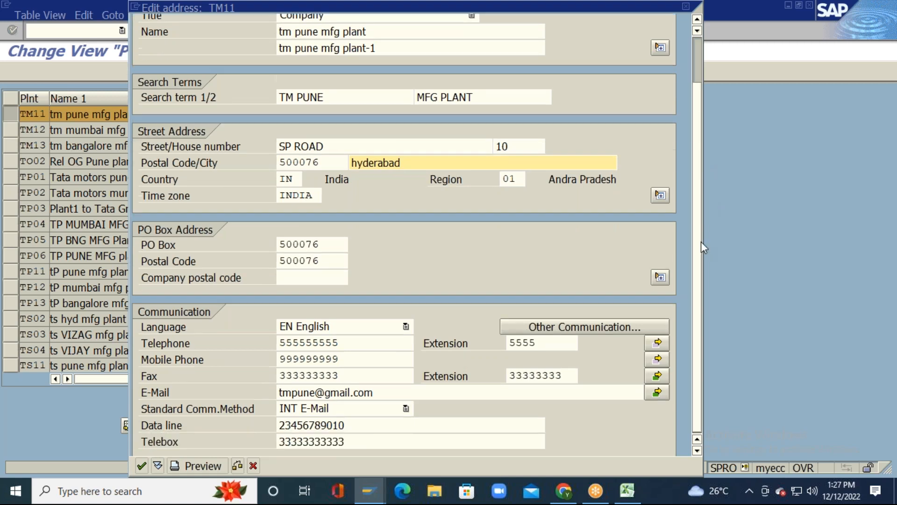
left_click(140, 465)
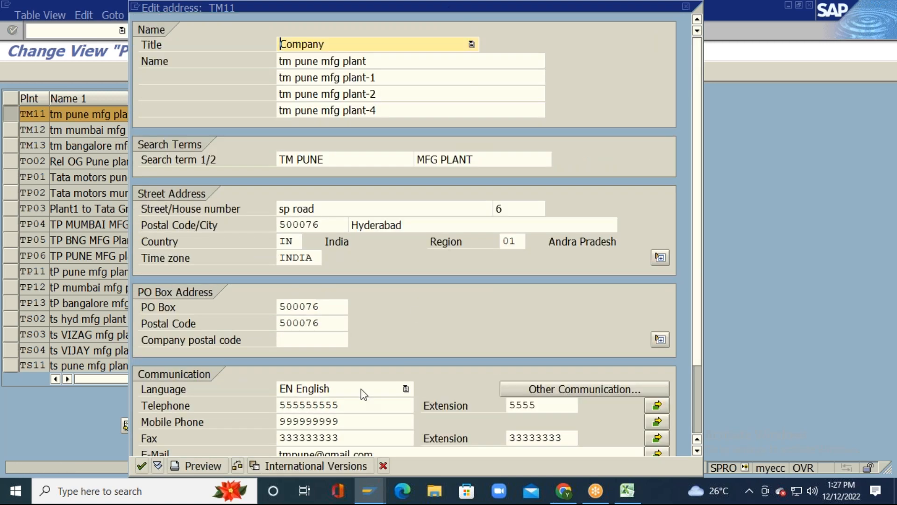
left_click(354, 466)
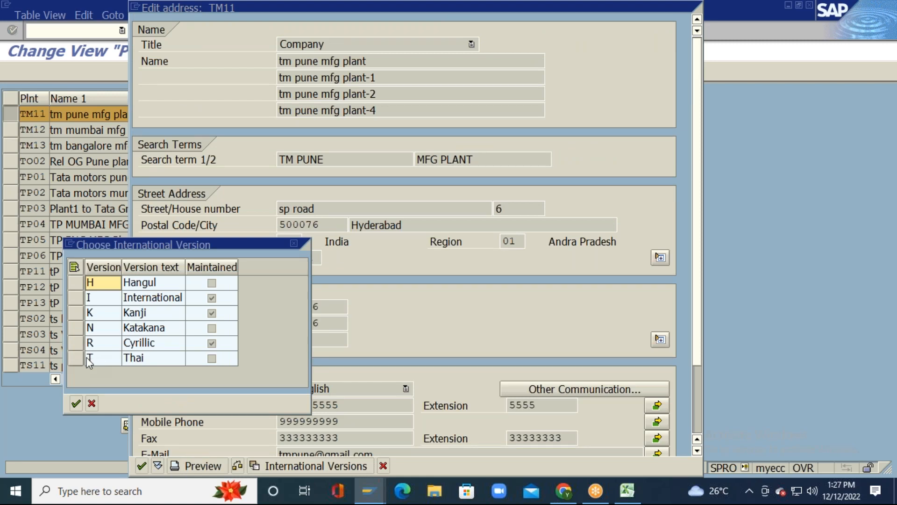
Step: Choose the Thai version and set title Company, both name lines, search terms TM PUNE / MFG PLANT
left_click(89, 359)
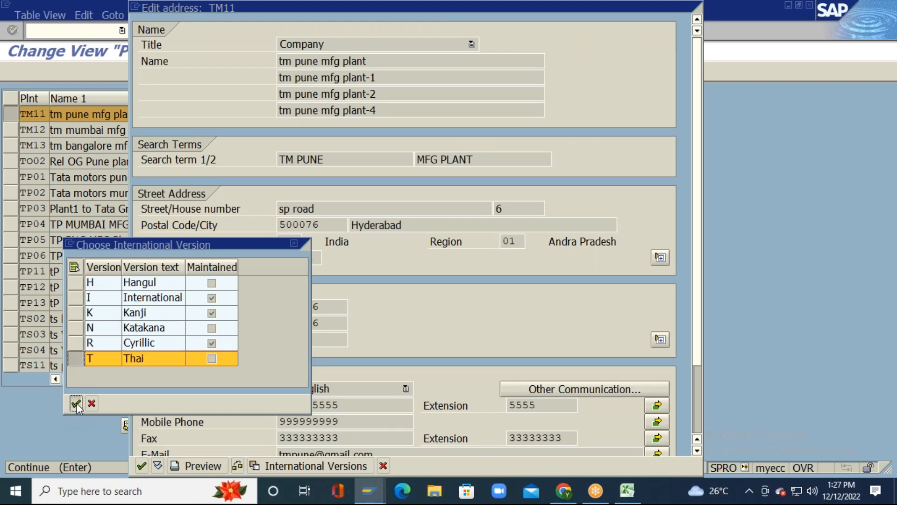
left_click(80, 405)
left_click(422, 48)
left_click(411, 59)
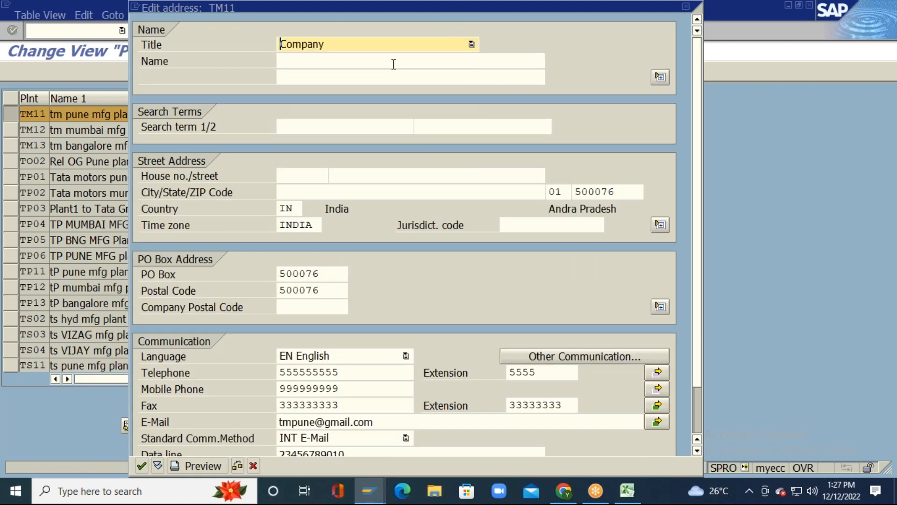
left_click(410, 60)
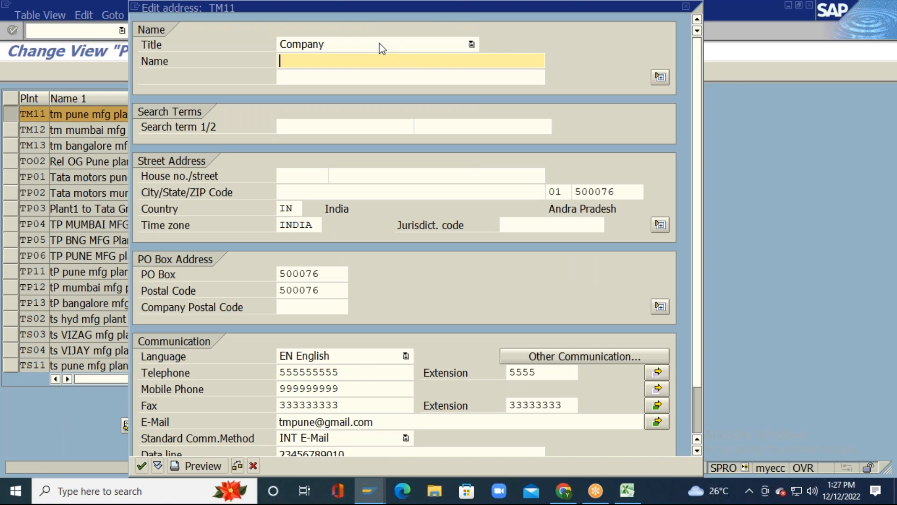
left_click(364, 72)
left_click(407, 78)
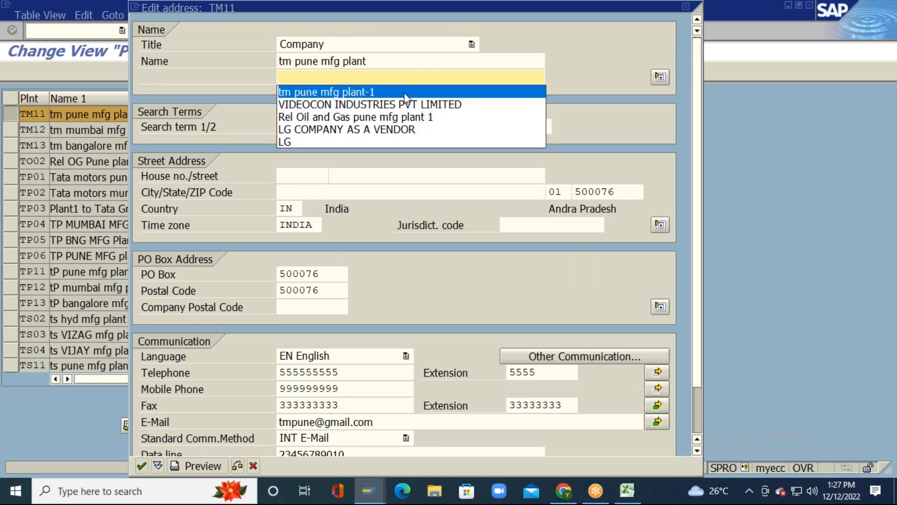
left_click(404, 93)
left_click(344, 126)
left_click(346, 126)
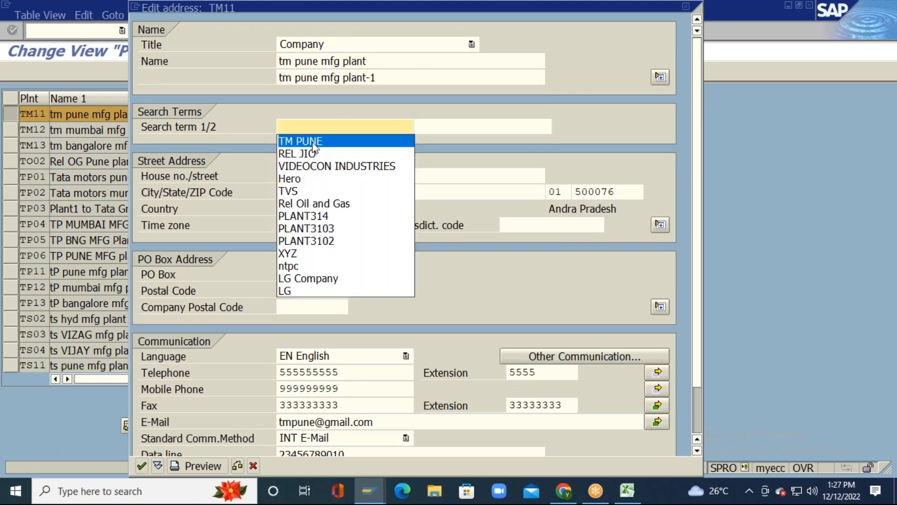
left_click(314, 141)
left_click(483, 125)
left_click(444, 139)
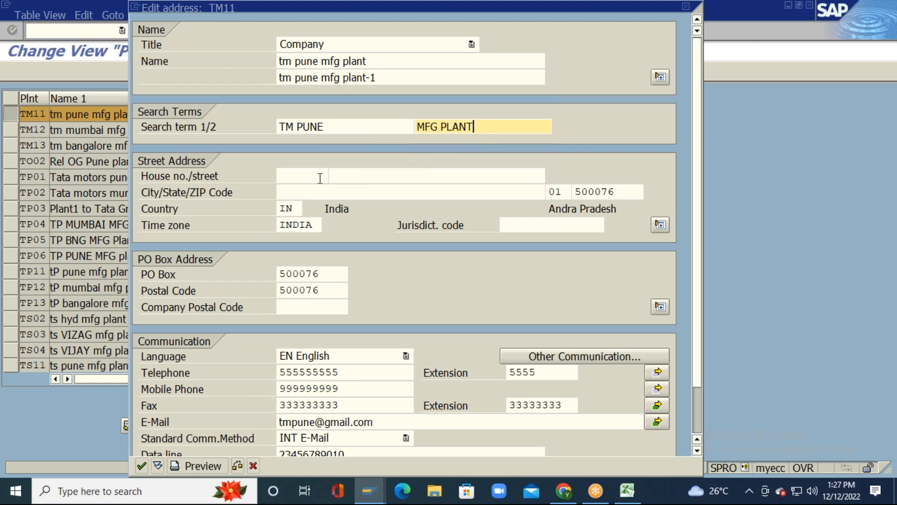
left_click(301, 175)
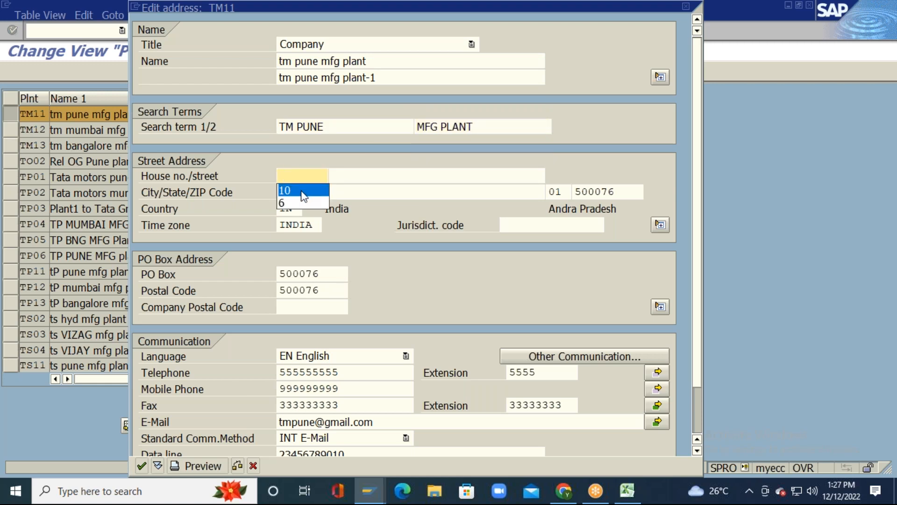
left_click(302, 192)
left_click(394, 176)
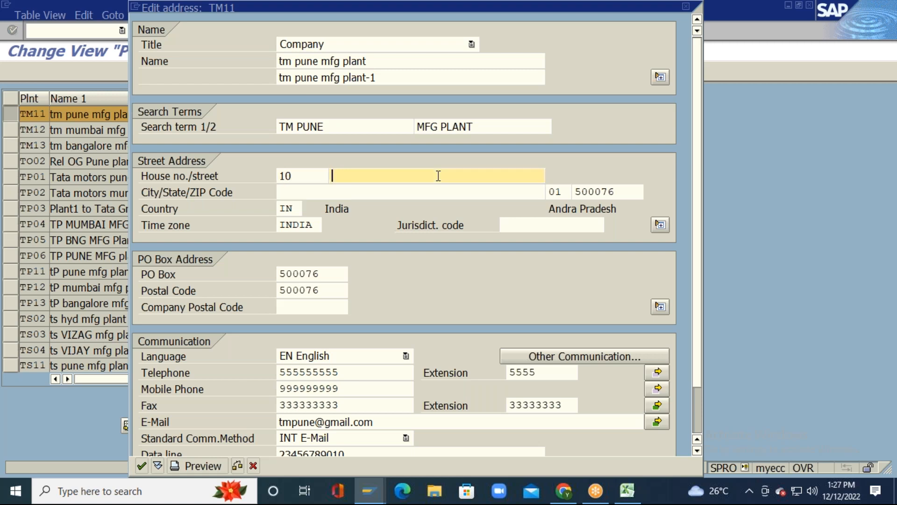
left_click(410, 193)
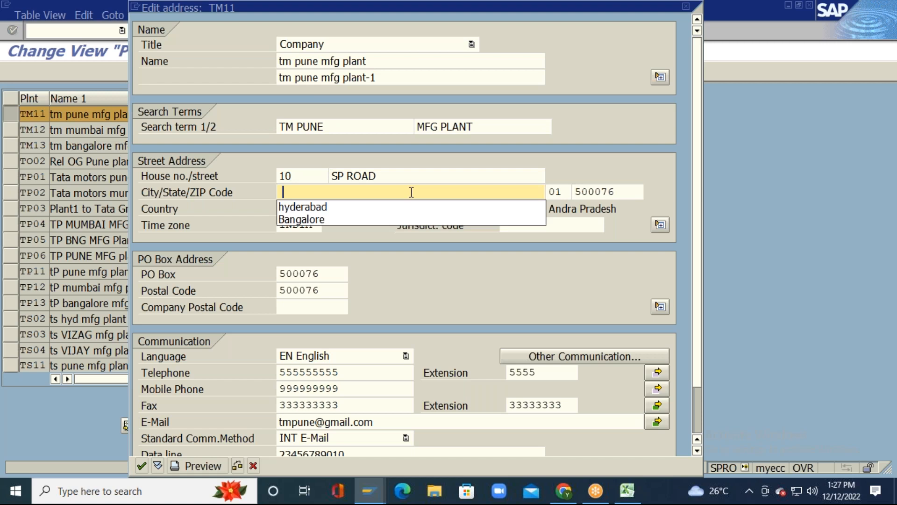
left_click(366, 210)
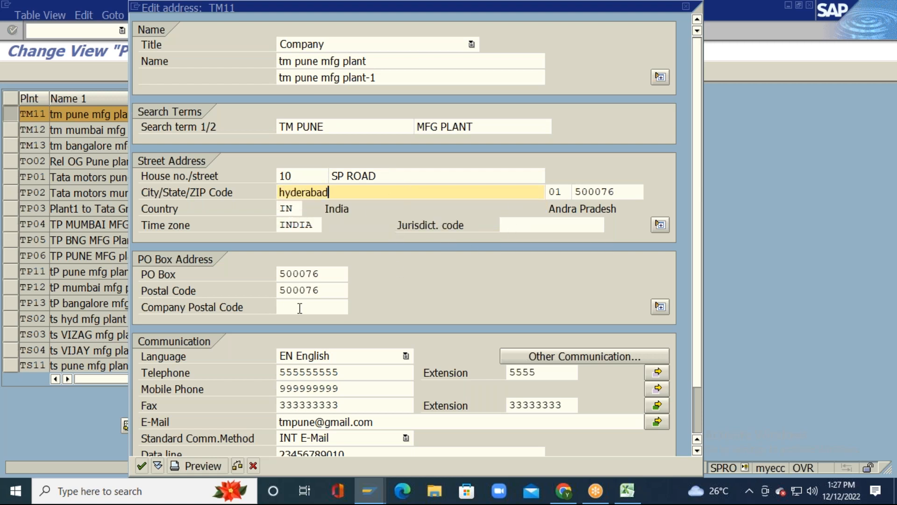
left_click(697, 153)
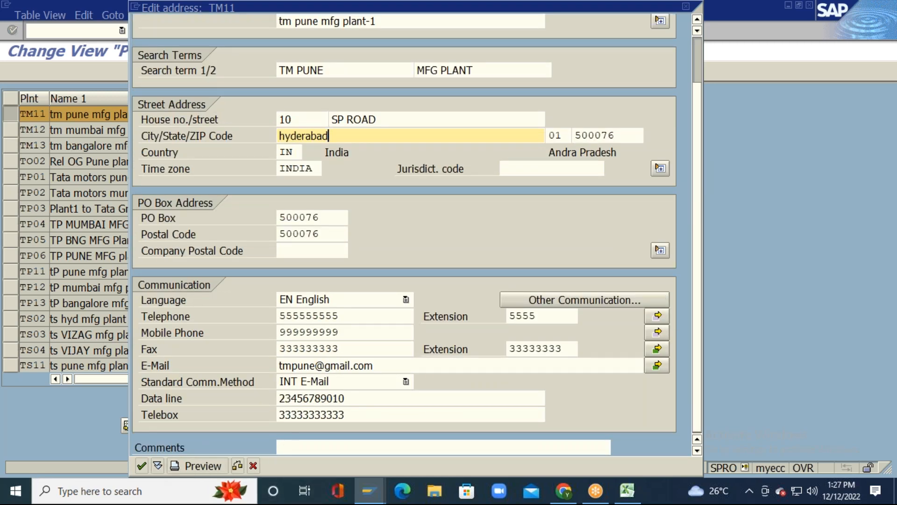
left_click(396, 447)
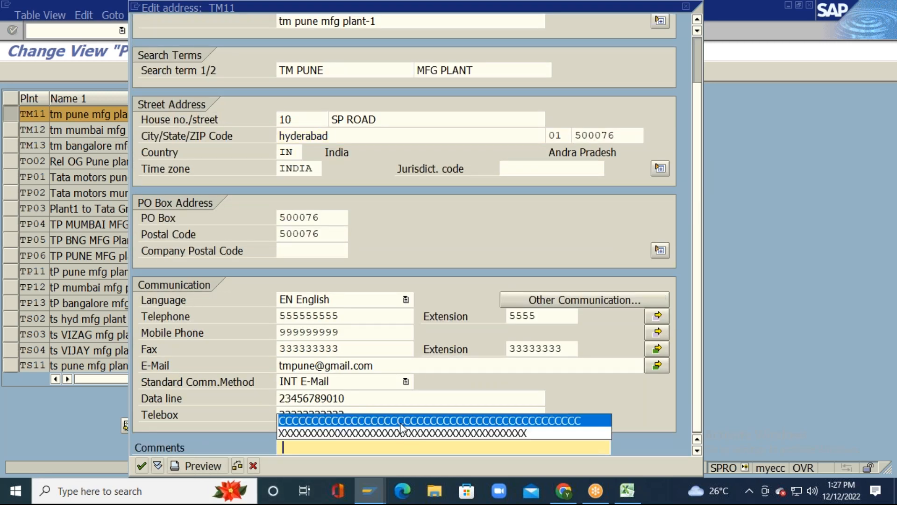
left_click(396, 421)
left_click(141, 466)
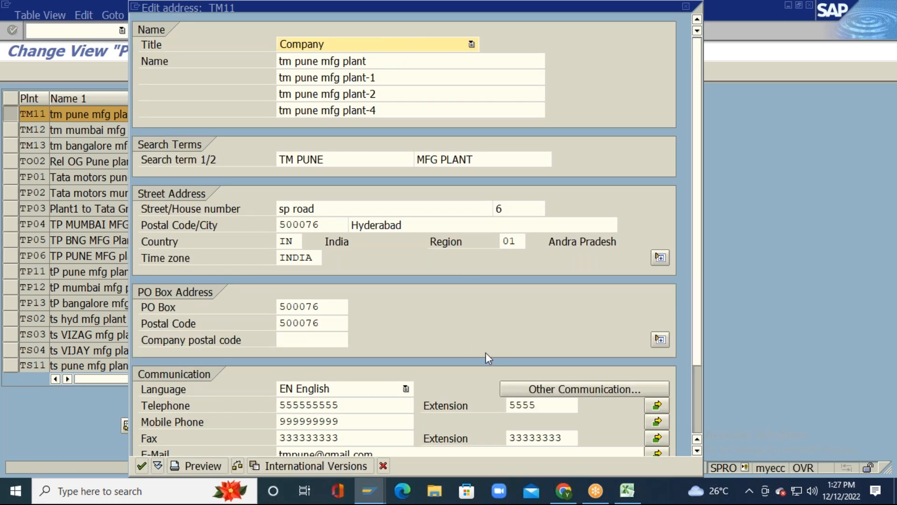
Step: Accept the address, save plant TM11, and open its Details view
scroll(696, 222, "down", 2)
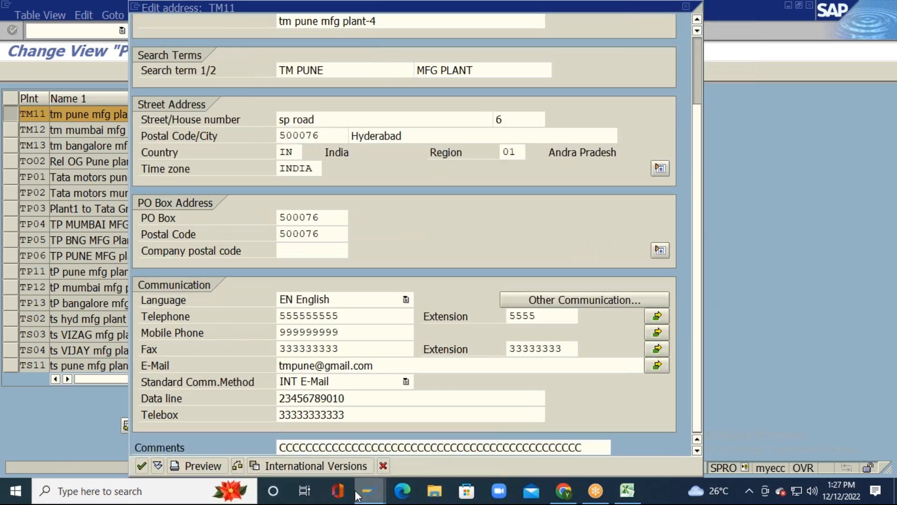
left_click(139, 467)
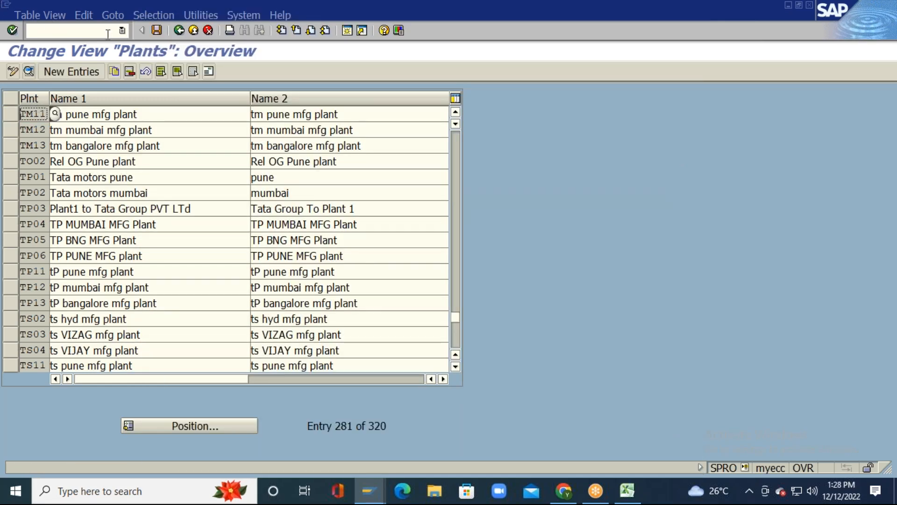
left_click(156, 31)
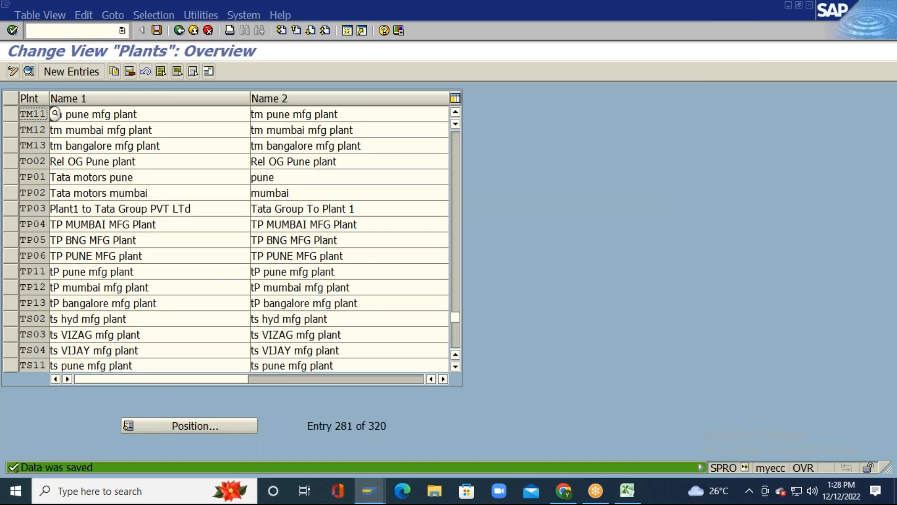
left_click(10, 114)
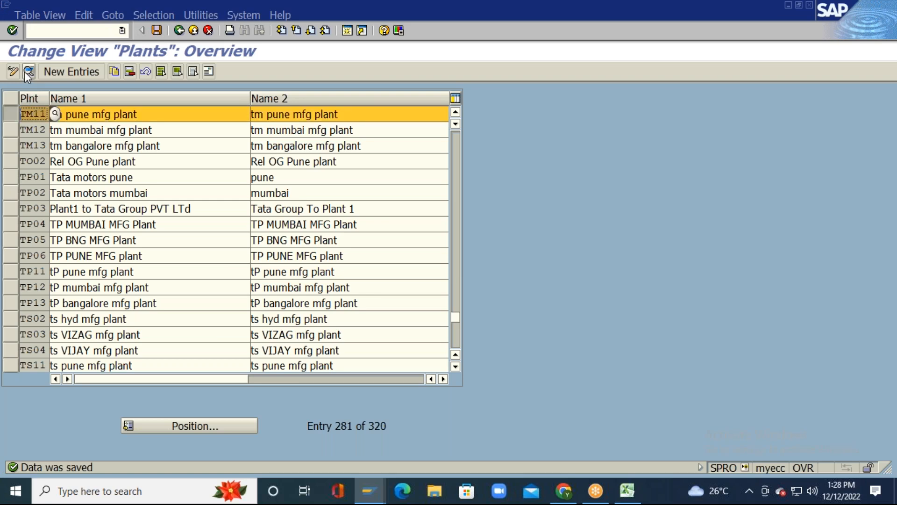
left_click(28, 72)
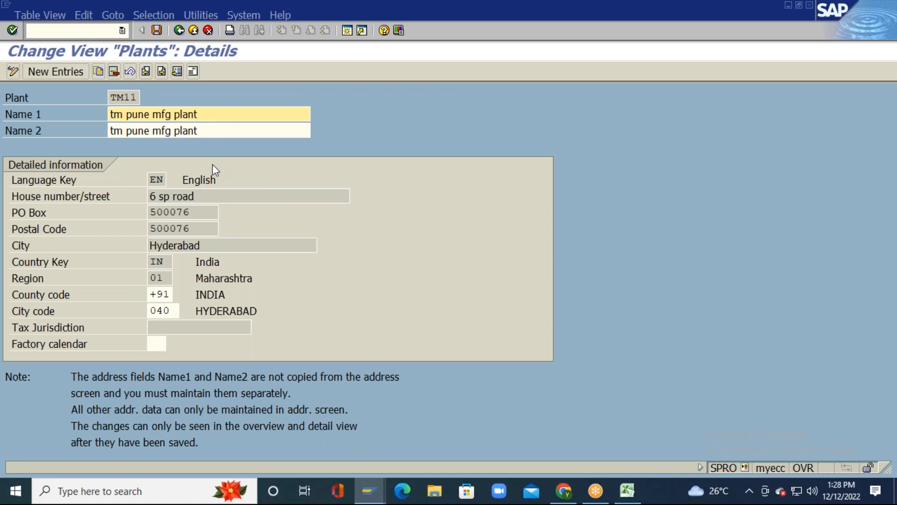
Step: Clear County code +91 and City code 040, then look up valid county codes
key("Return")
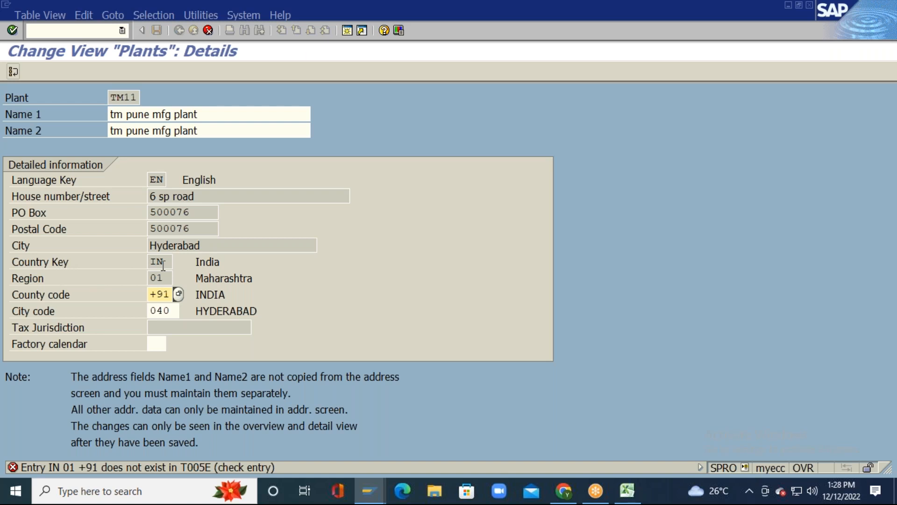
key("Delete")
key("Delete")
key("Delete")
left_click(170, 310)
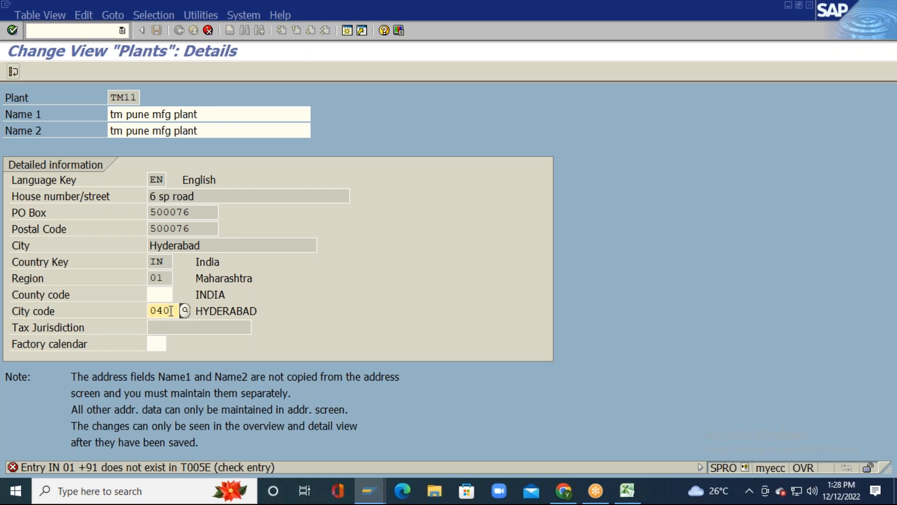
key("Left")
key("Left")
key("Left")
key("Delete")
key("Delete")
key("Delete")
left_click(164, 296)
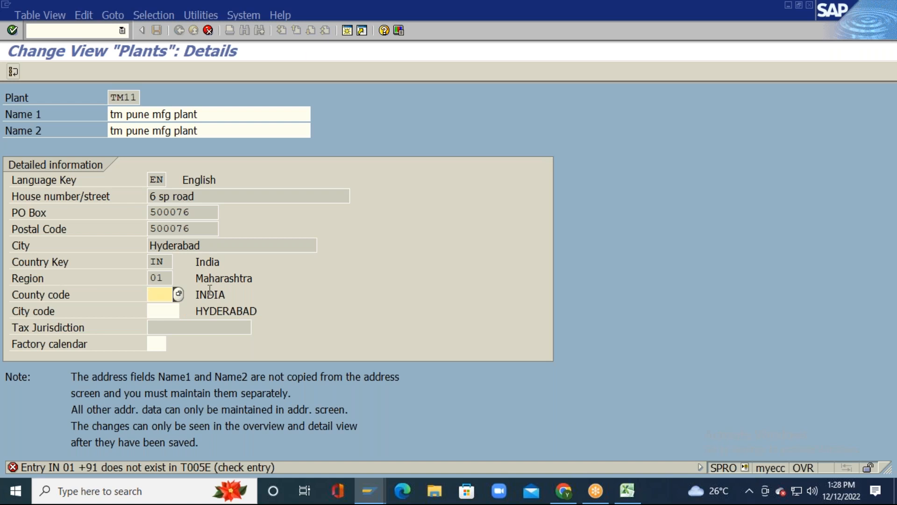
left_click(179, 294)
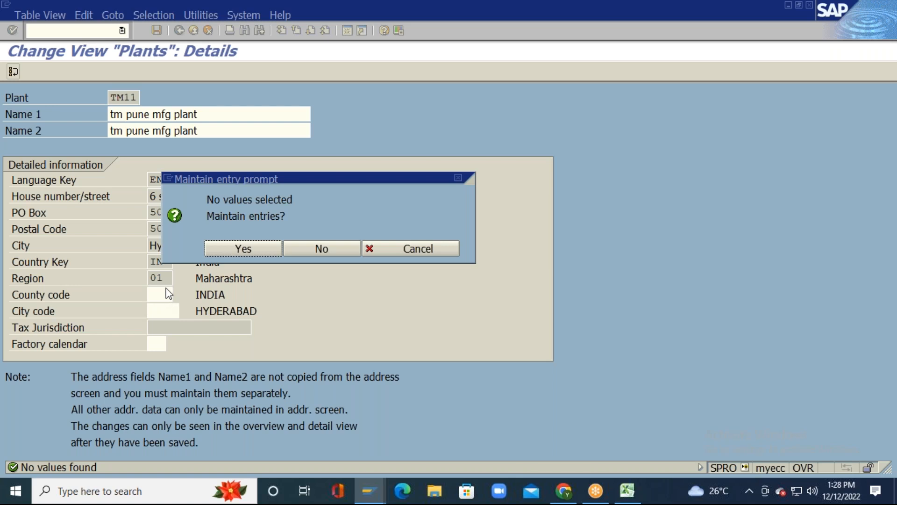
Step: Agree to maintain counties without a customizing project and open Define Counties (JP)
left_click(250, 248)
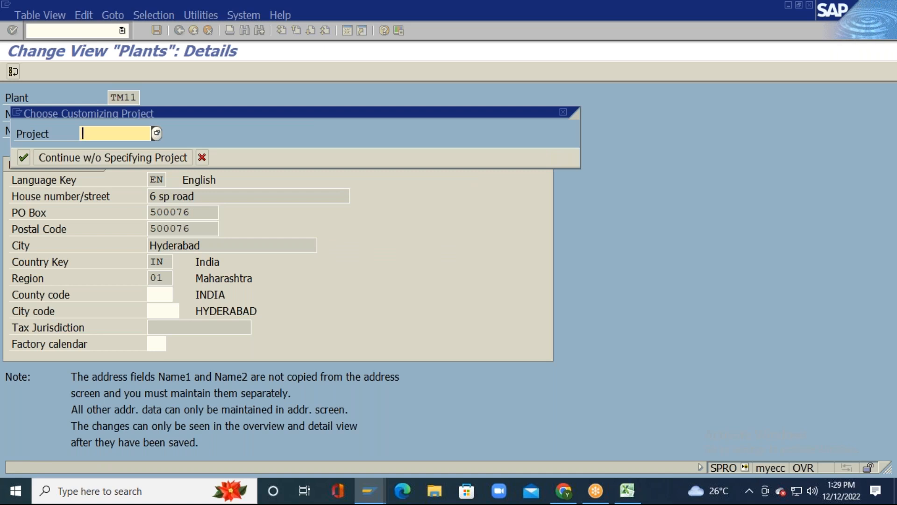
left_click(97, 156)
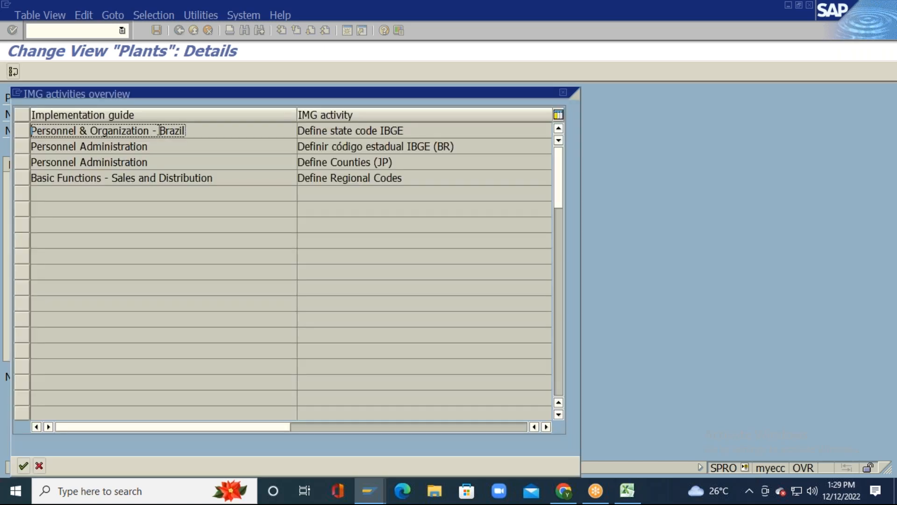
left_click_drag(183, 94, 595, 82)
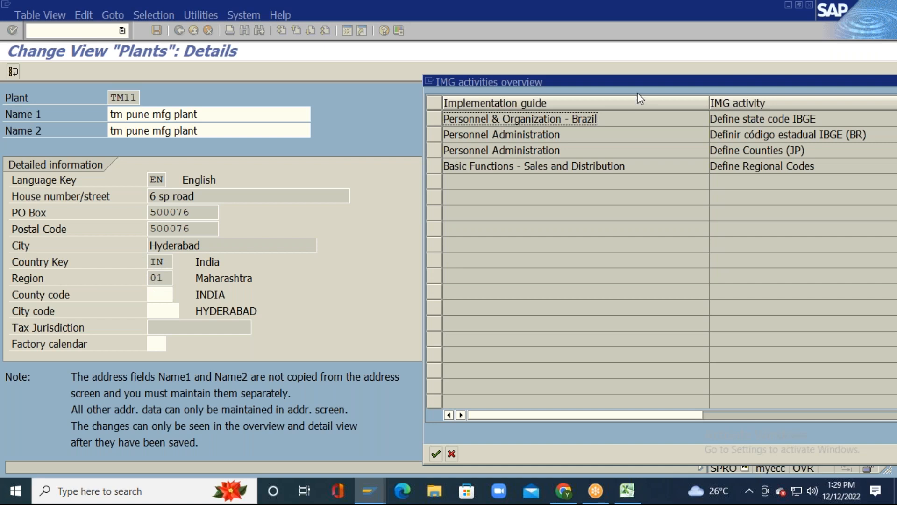
left_click_drag(641, 80, 449, 47)
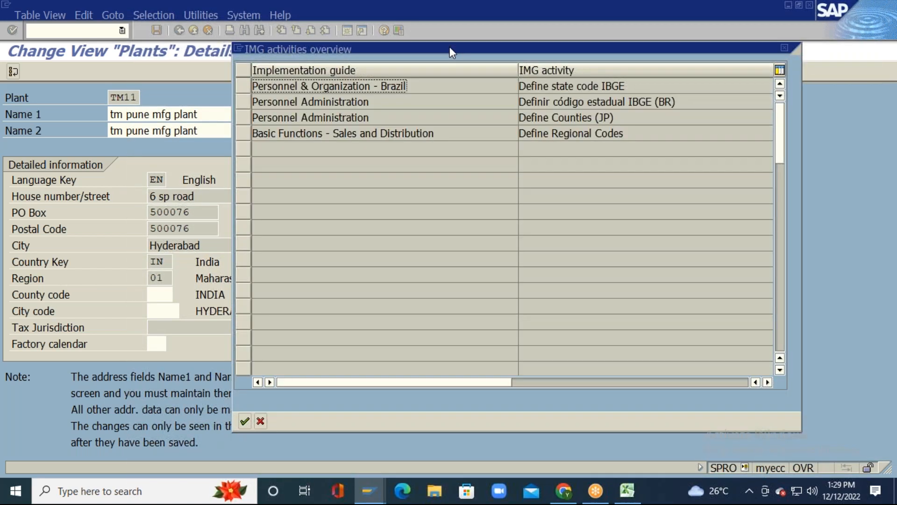
left_click(571, 118)
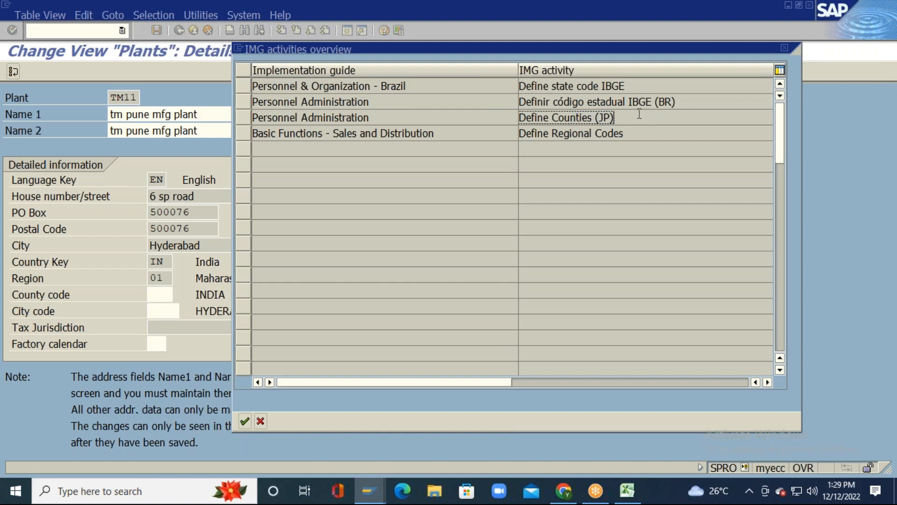
double_click(602, 117)
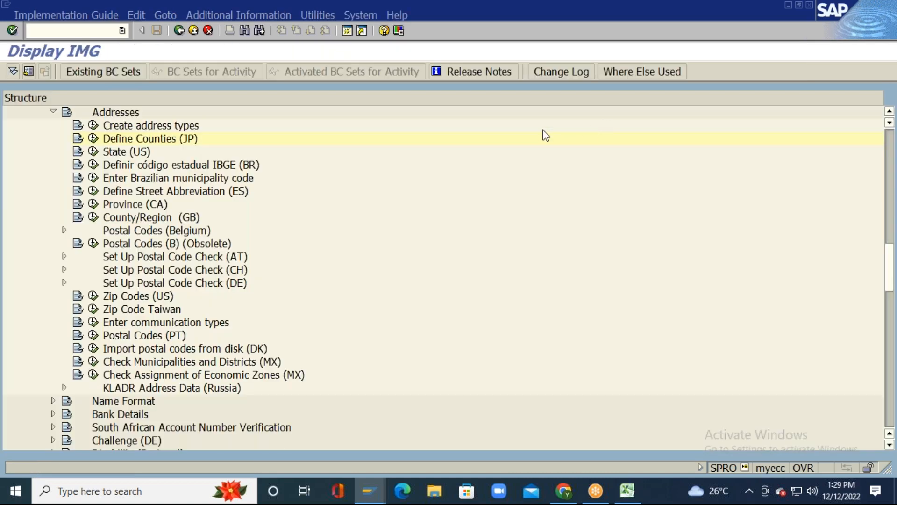
Step: Add a new county entry: country IN, region 01, county code +91, description INDIA
left_click(94, 139)
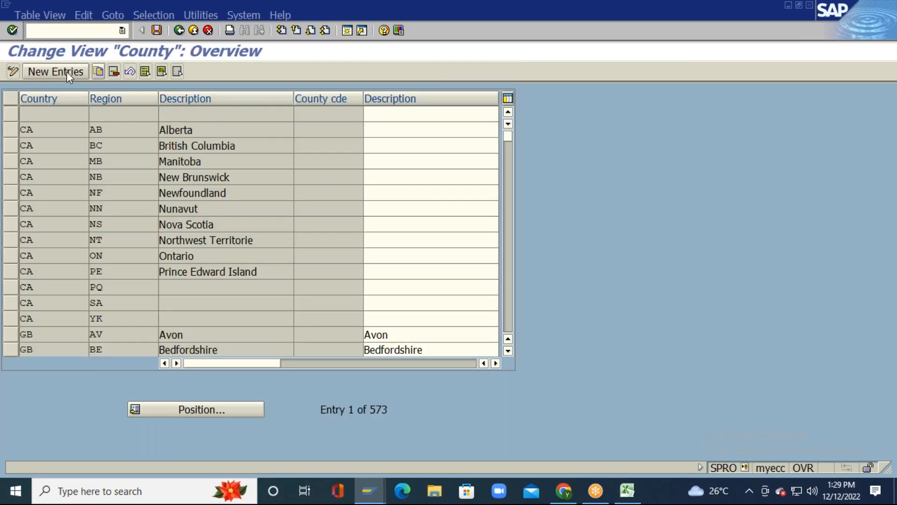
left_click(53, 70)
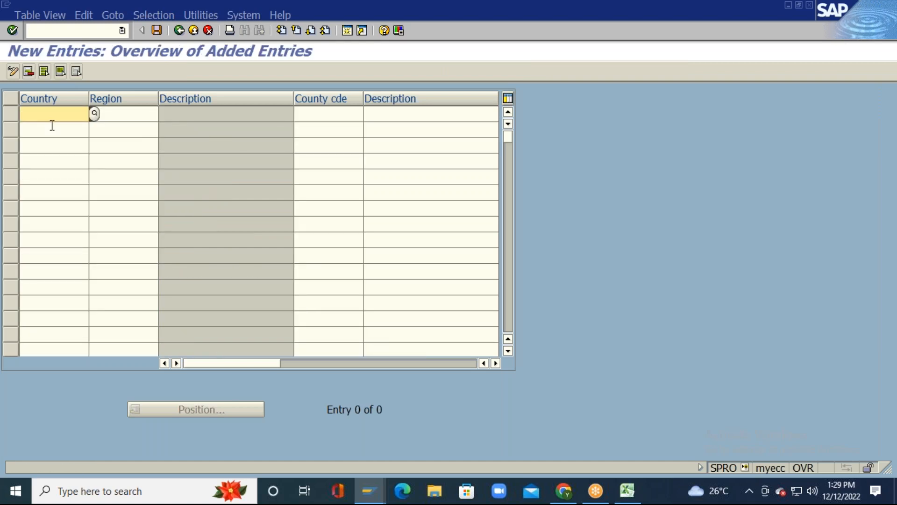
type("IN")
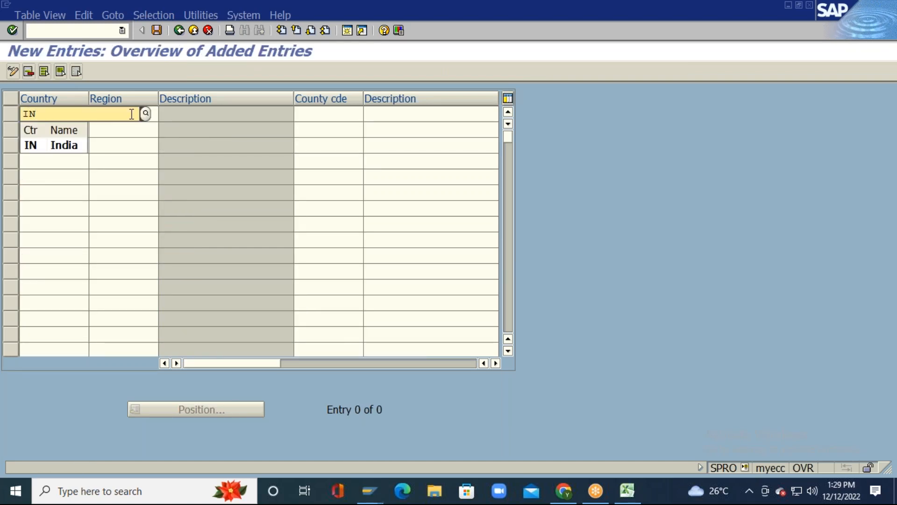
key("Tab")
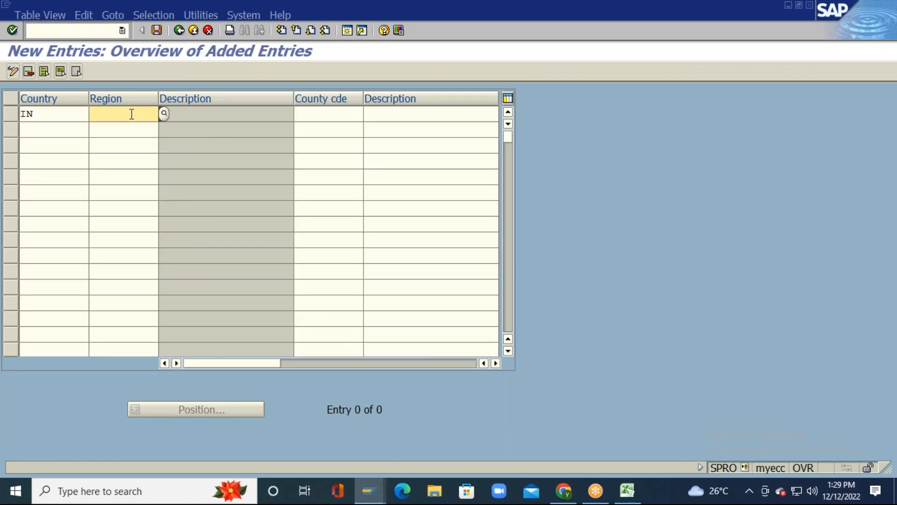
type("01")
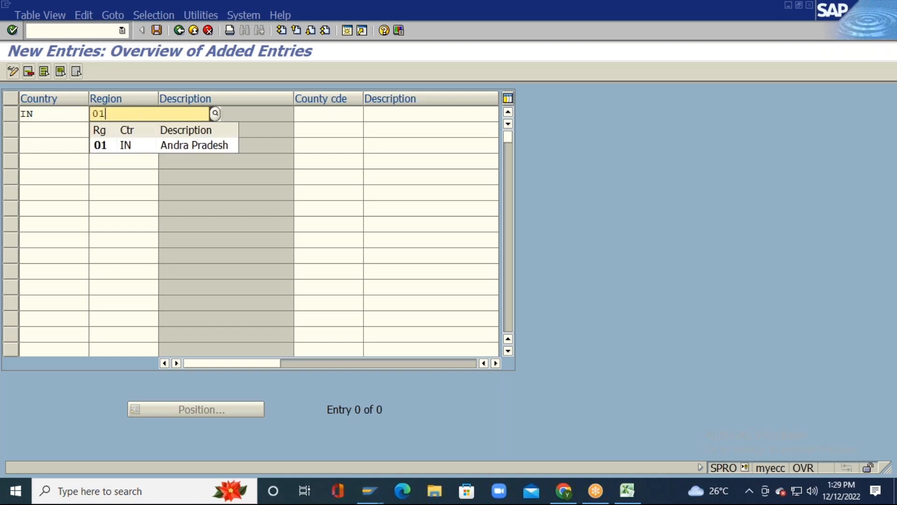
left_click(330, 114)
type("+91")
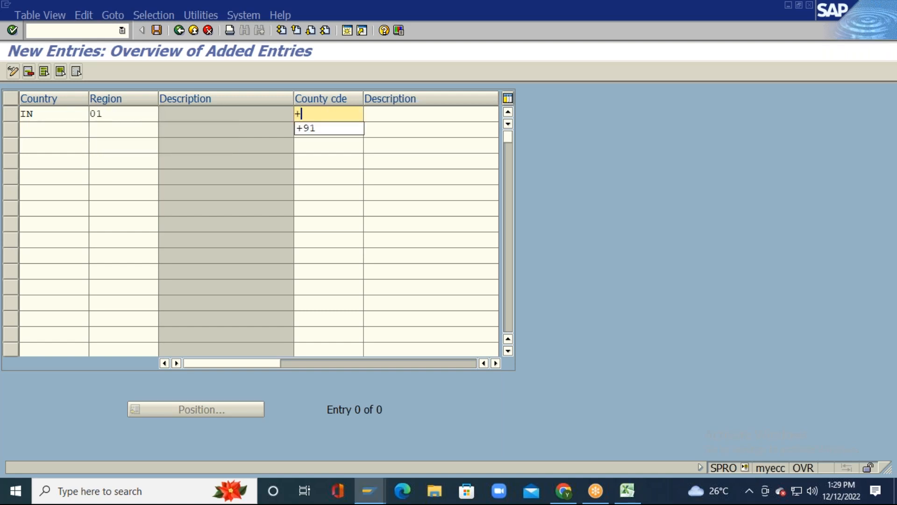
key("Tab")
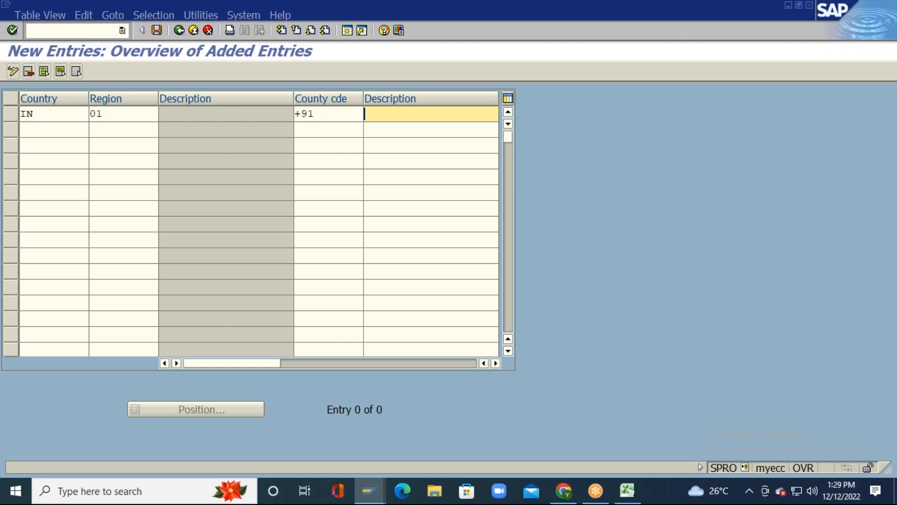
type("INDIA")
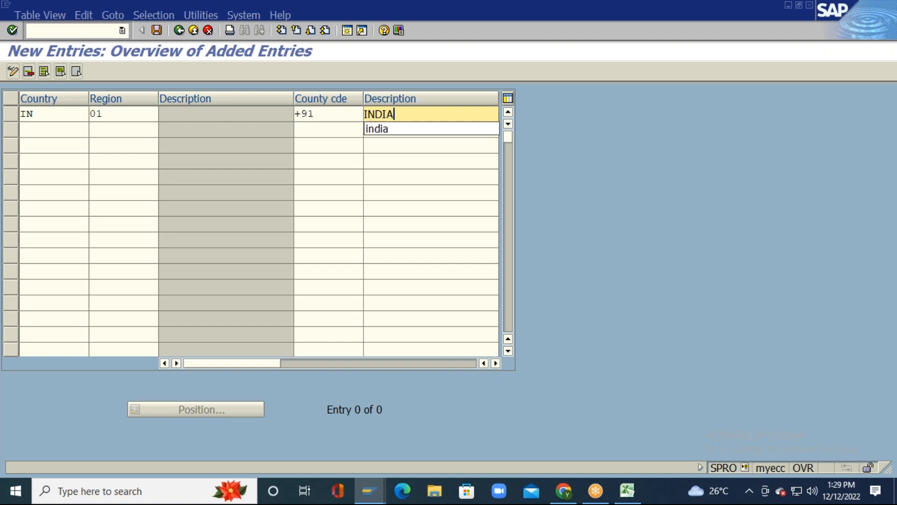
key("Return")
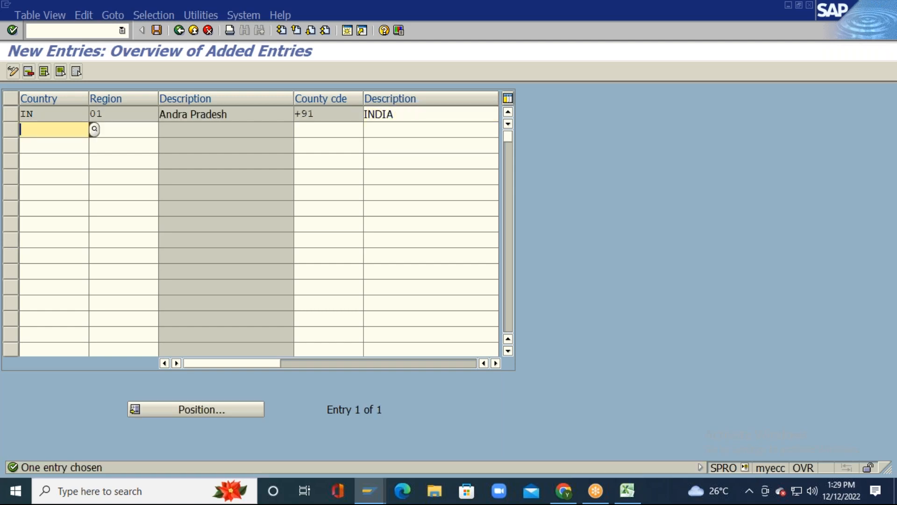
Step: Save the county entry under the customizing request and navigate back out of the table
left_click(157, 31)
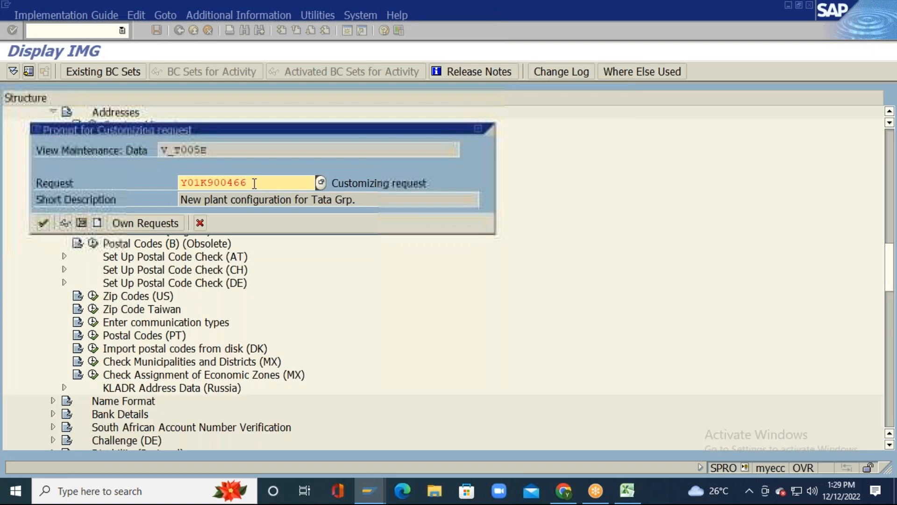
left_click(43, 223)
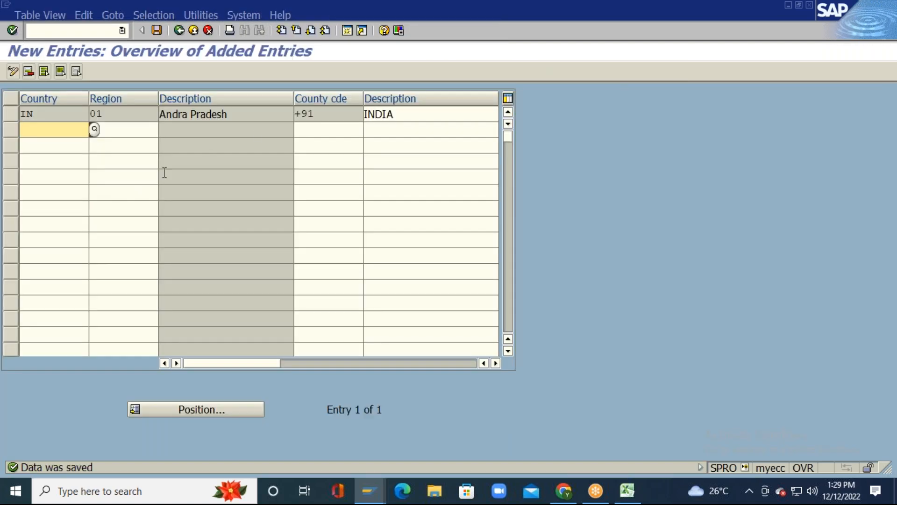
left_click(180, 31)
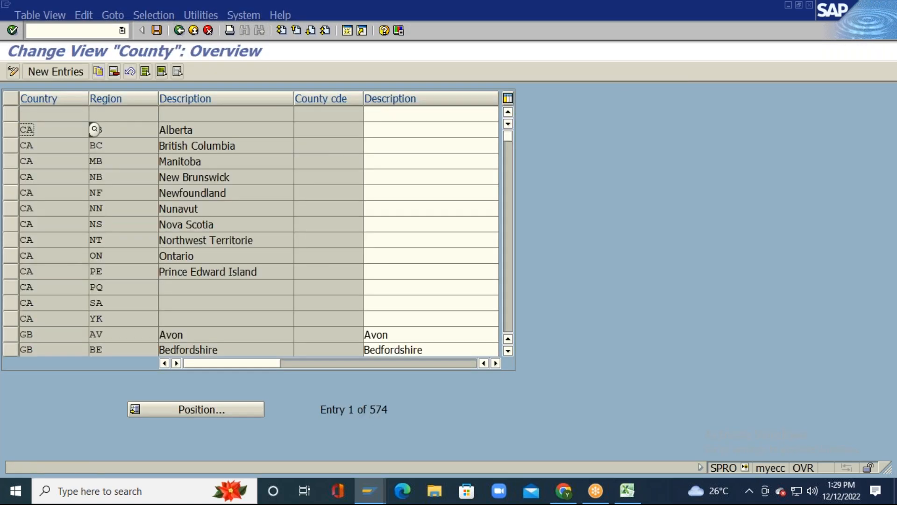
left_click(179, 31)
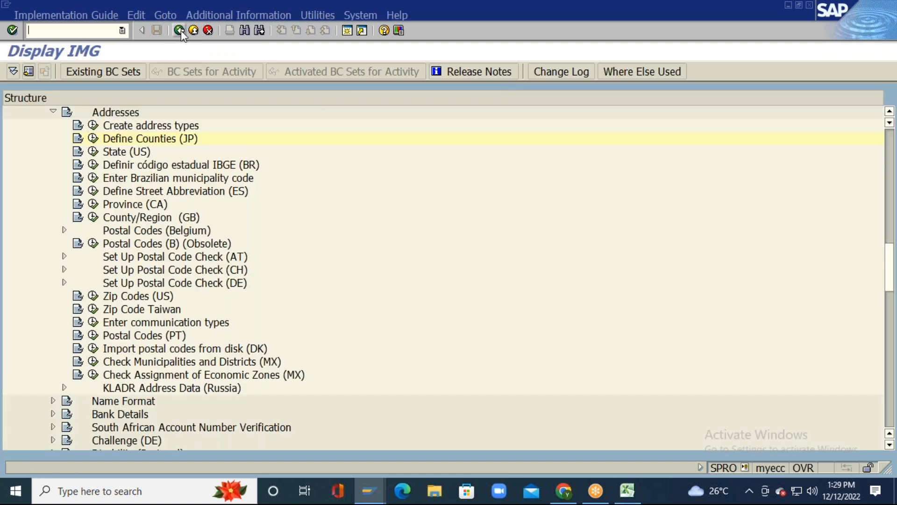
left_click(180, 31)
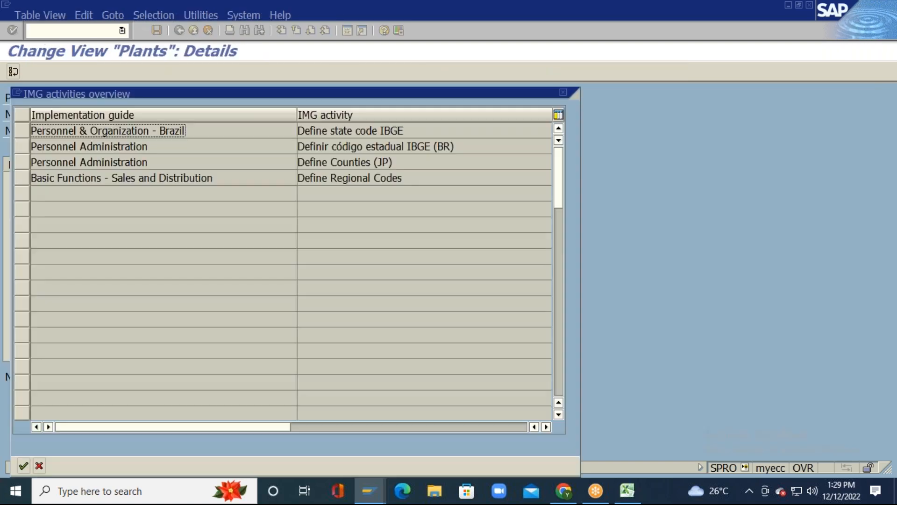
Step: Set plant TM11's county code to +91 INDIA and city code to HYD HYDERABAD
left_click(562, 92)
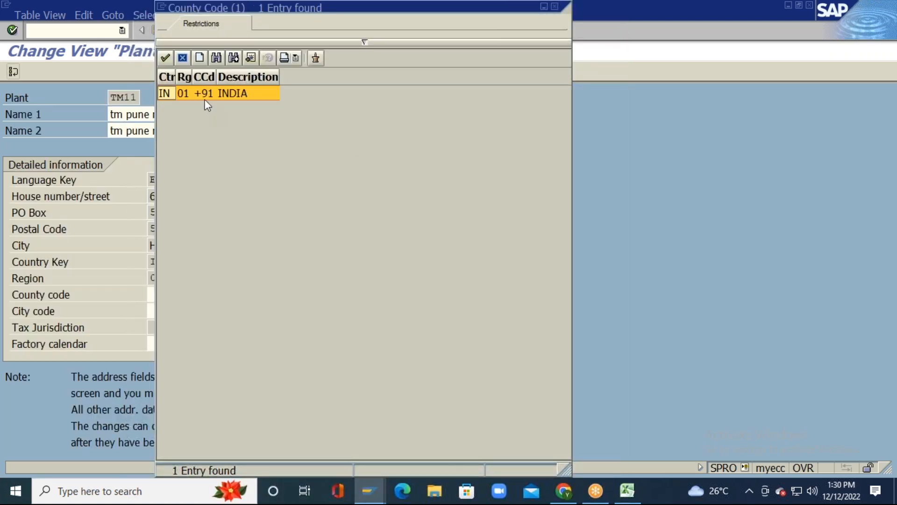
double_click(204, 94)
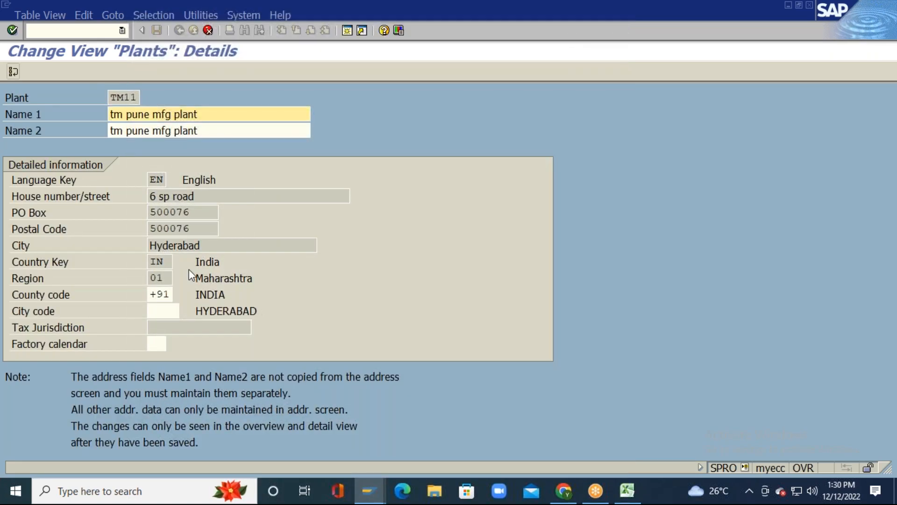
key("Return")
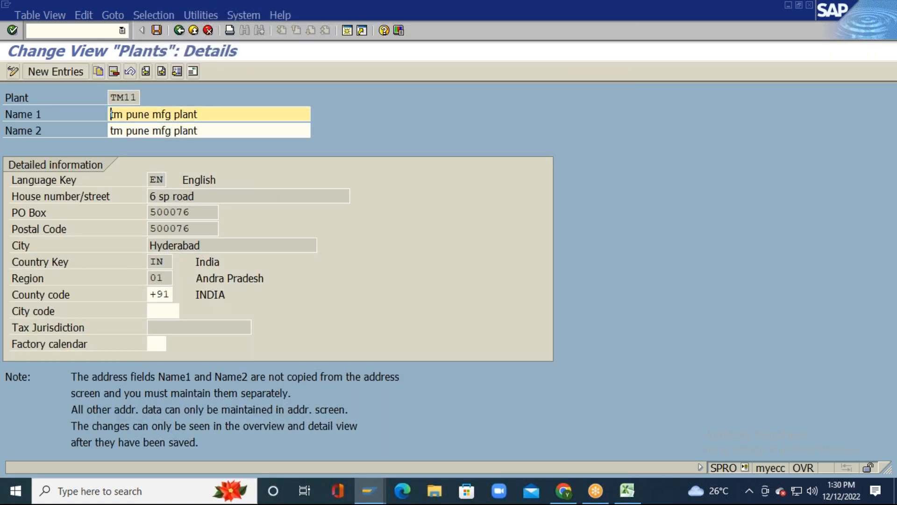
left_click(163, 310)
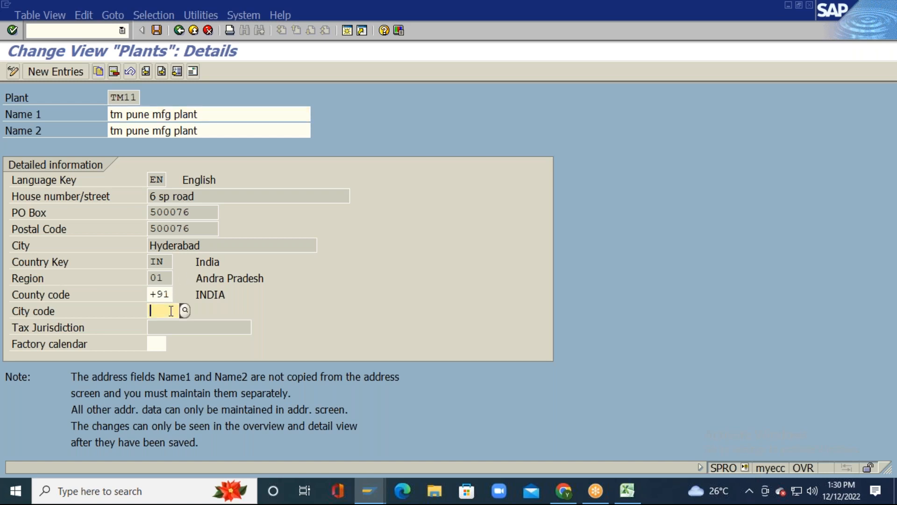
left_click(185, 310)
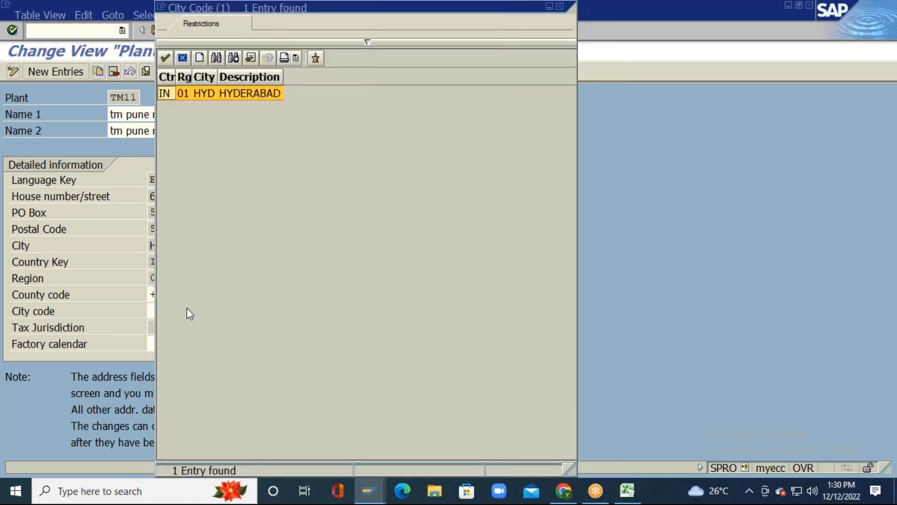
double_click(195, 94)
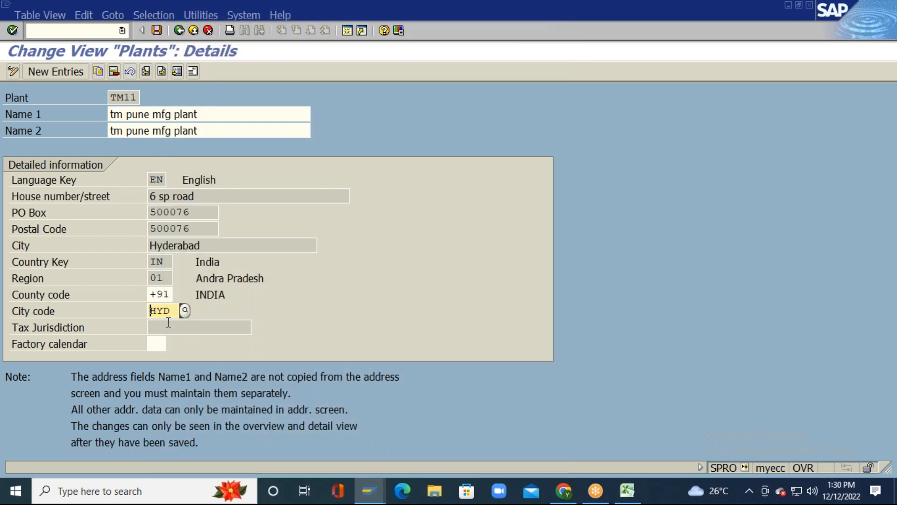
key("Return")
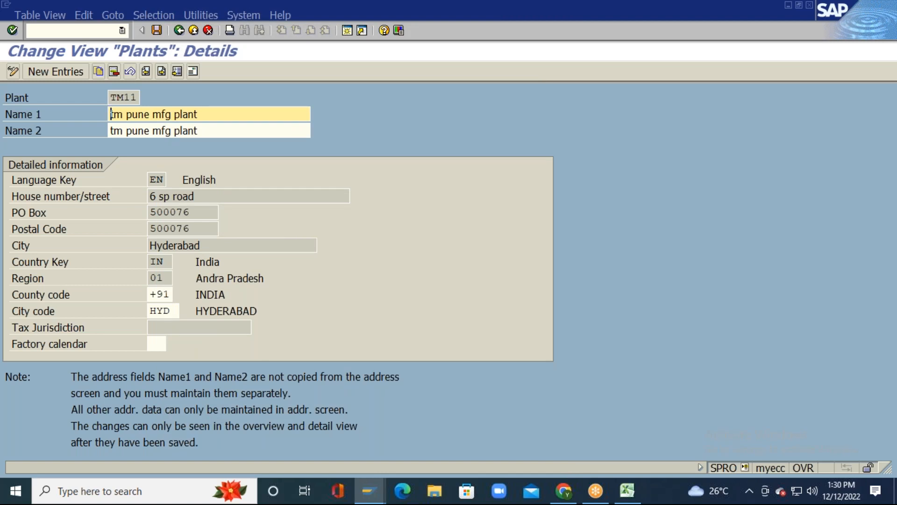
Step: Assign factory calendar IN India to plant TM11
left_click(154, 345)
left_click(172, 343)
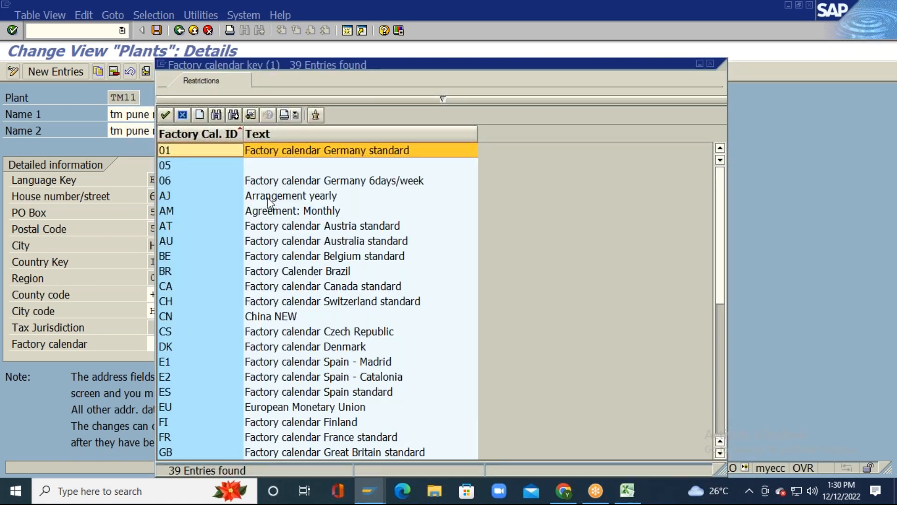
scroll(213, 256, "down", 1)
scroll(215, 254, "down", 1)
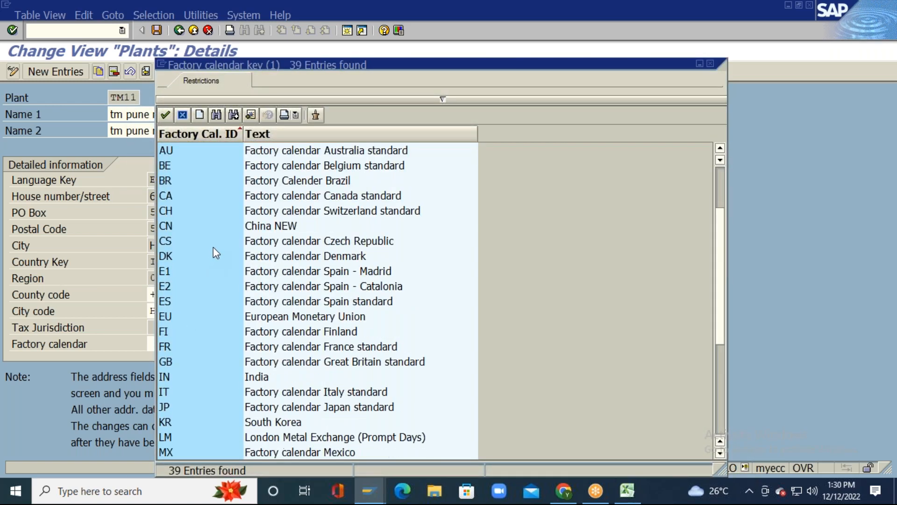
double_click(171, 377)
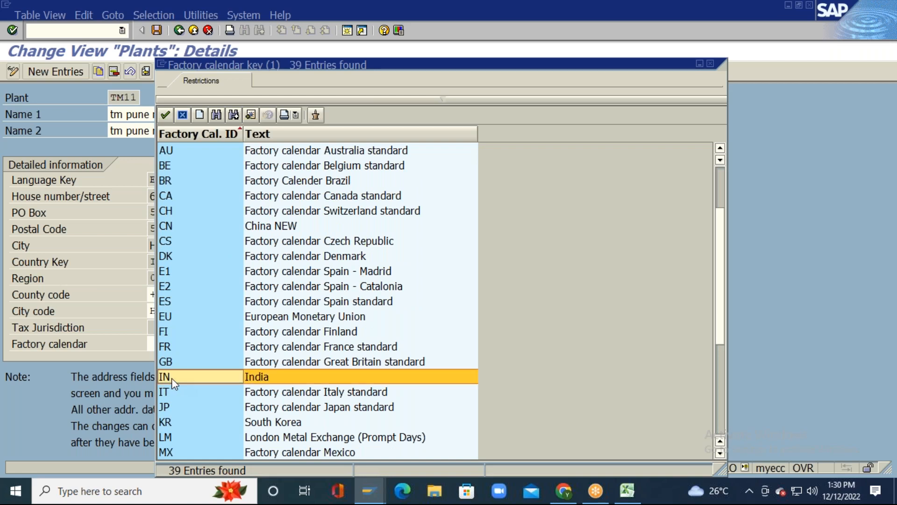
key("Return")
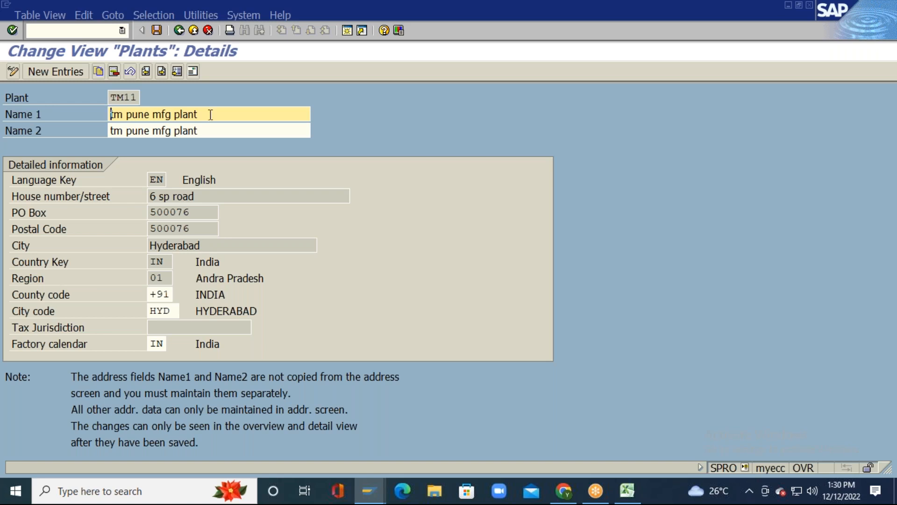
Step: Save plant TM11's address details
left_click(157, 30)
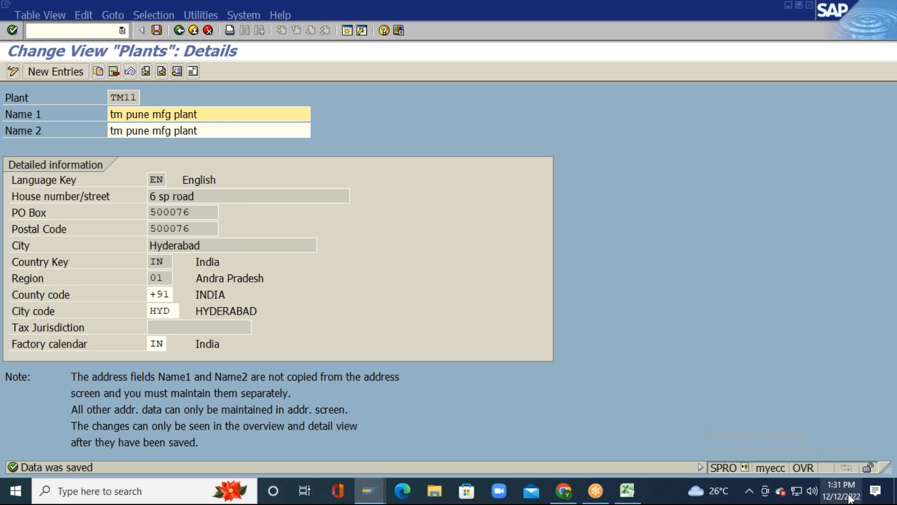
left_click(131, 98)
key("F6")
type("7")
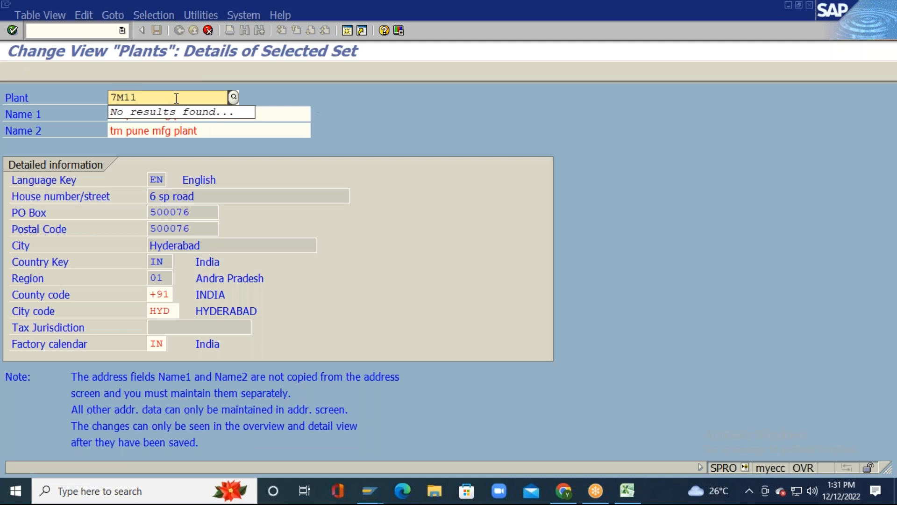
Step: Discard the accidental plant key change to 7M11 and return to the Plants overview
left_click(208, 31)
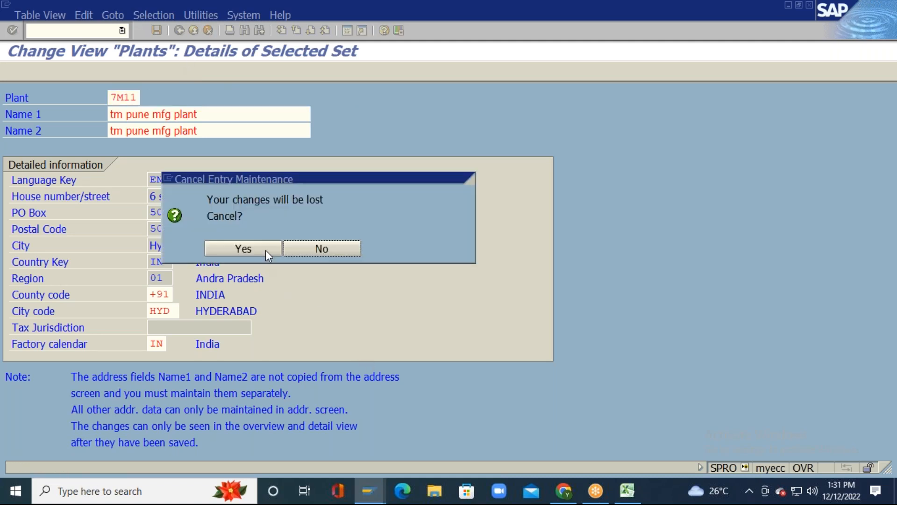
left_click(318, 247)
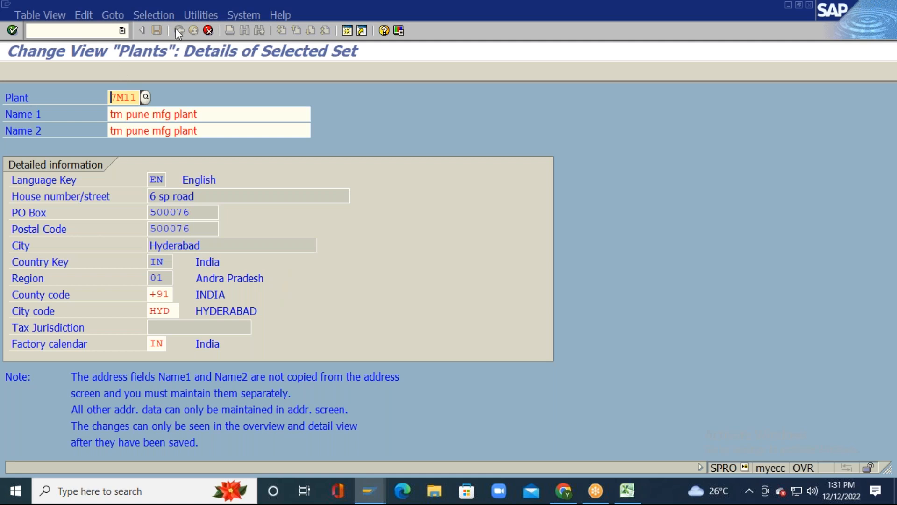
left_click(208, 30)
left_click(248, 249)
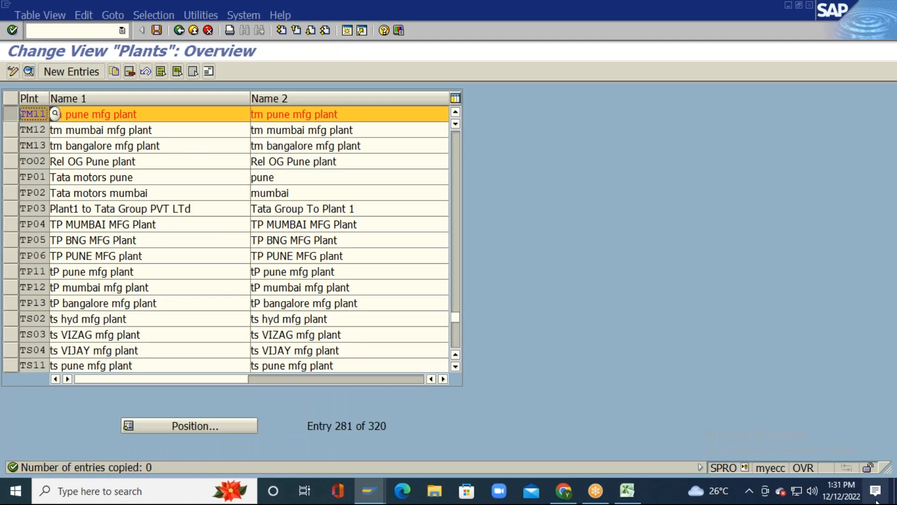
Step: Check the date in the Windows taskbar calendar, then close it to return to the Plants overview
left_click(853, 498)
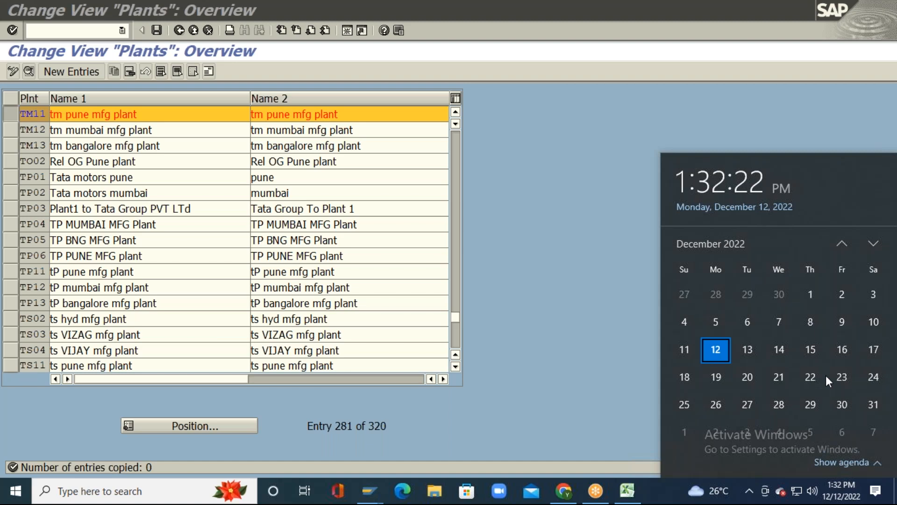
left_click(580, 387)
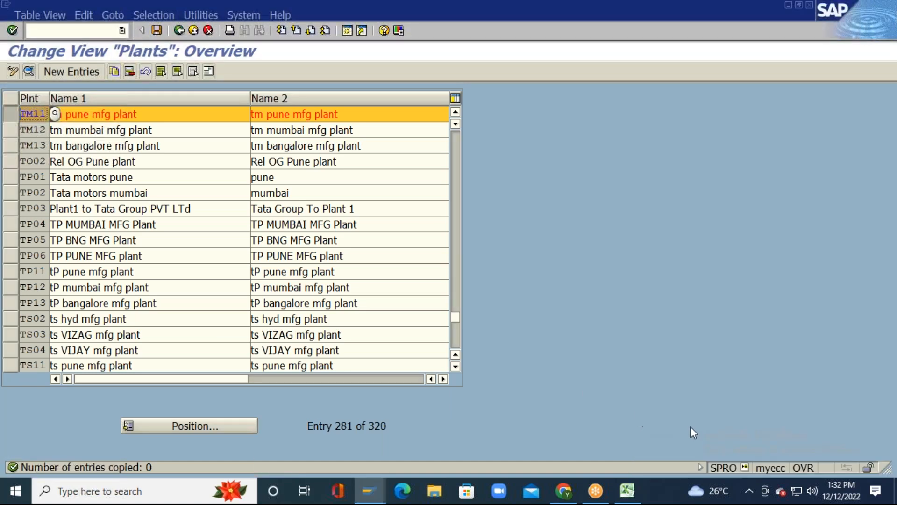
left_click(841, 490)
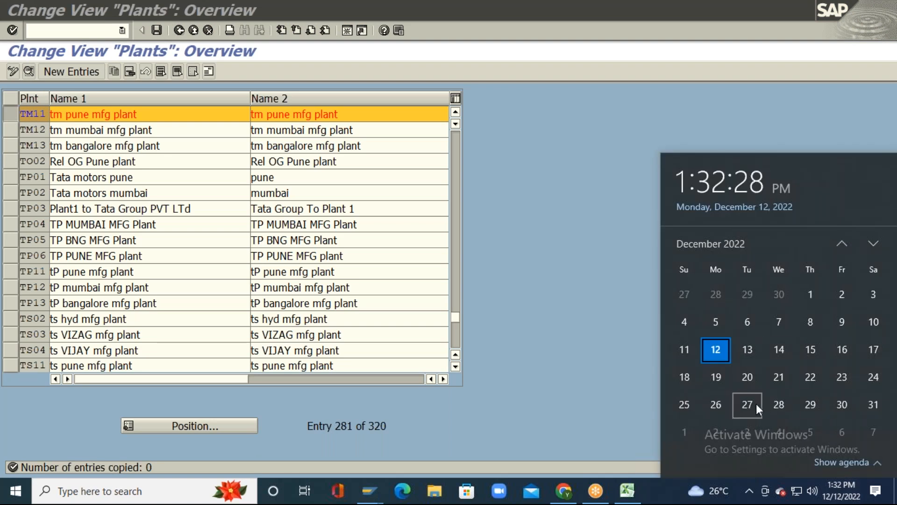
left_click(506, 366)
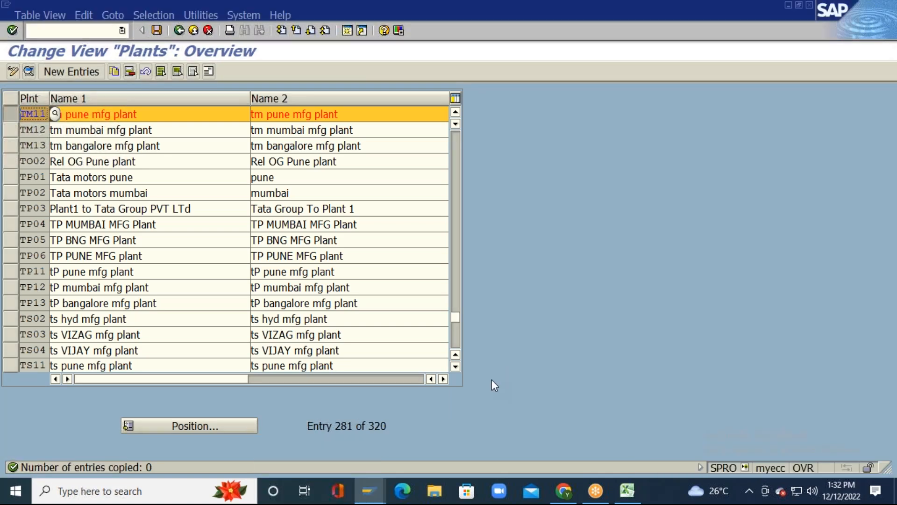
Step: Exit the unfinished purchase requisition for plant TM11 without saving, back to SAP Easy Access
key("alt+Tab")
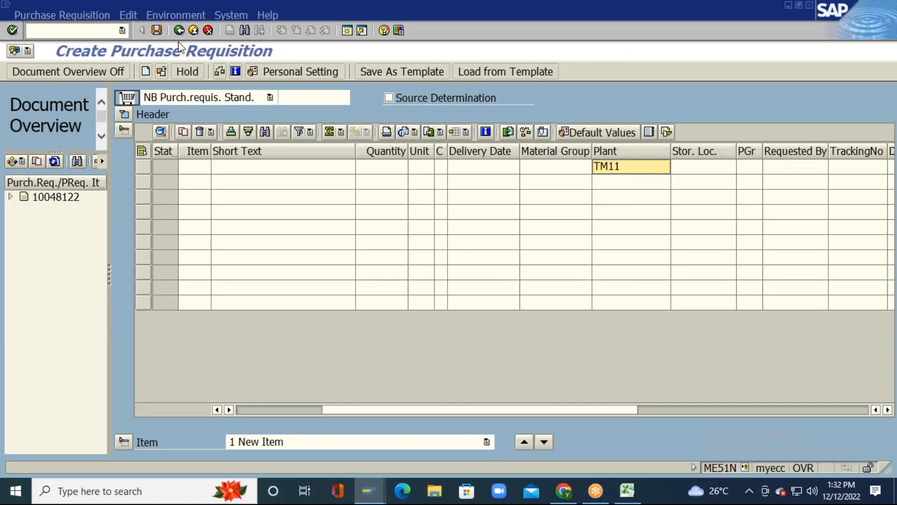
mouse_move(625, 499)
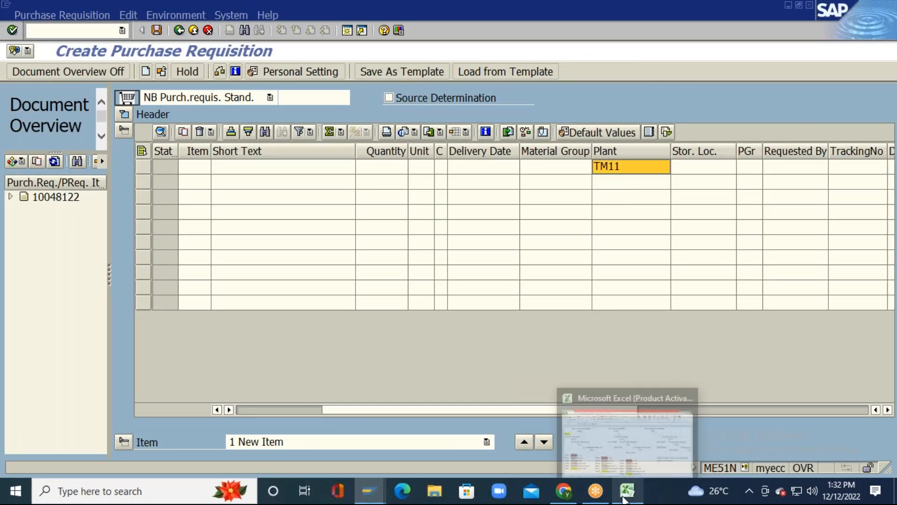
key("F3")
key("Return")
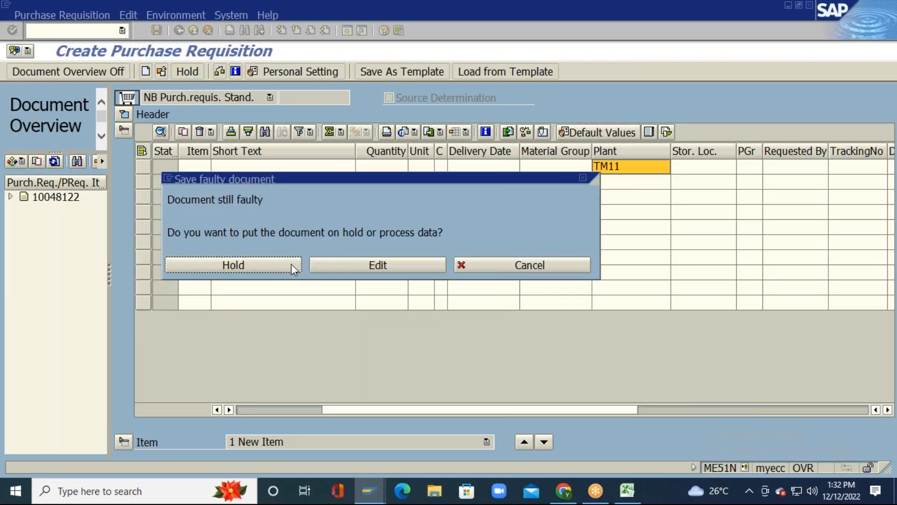
left_click(583, 178)
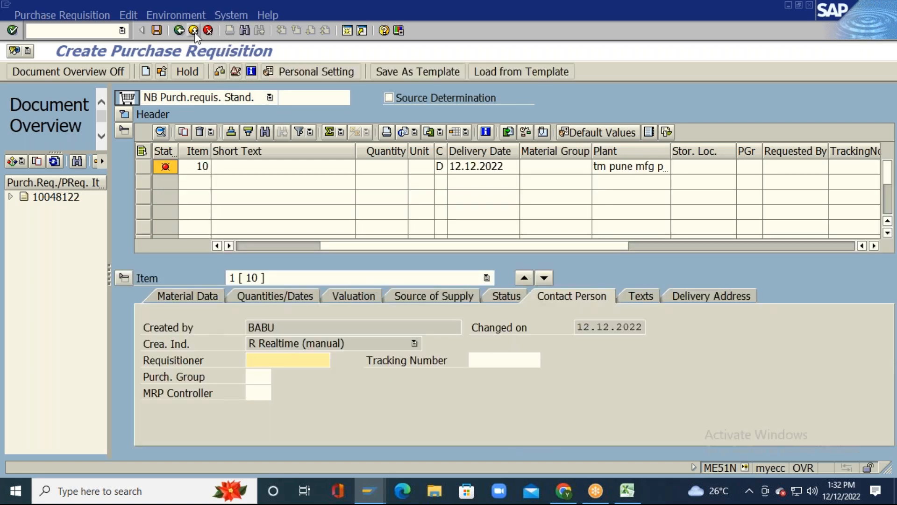
left_click(193, 31)
left_click(234, 249)
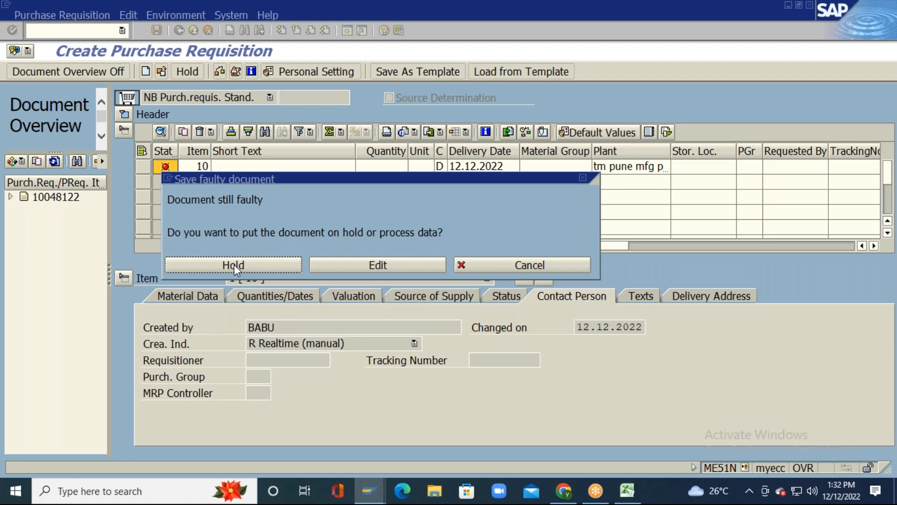
left_click(480, 262)
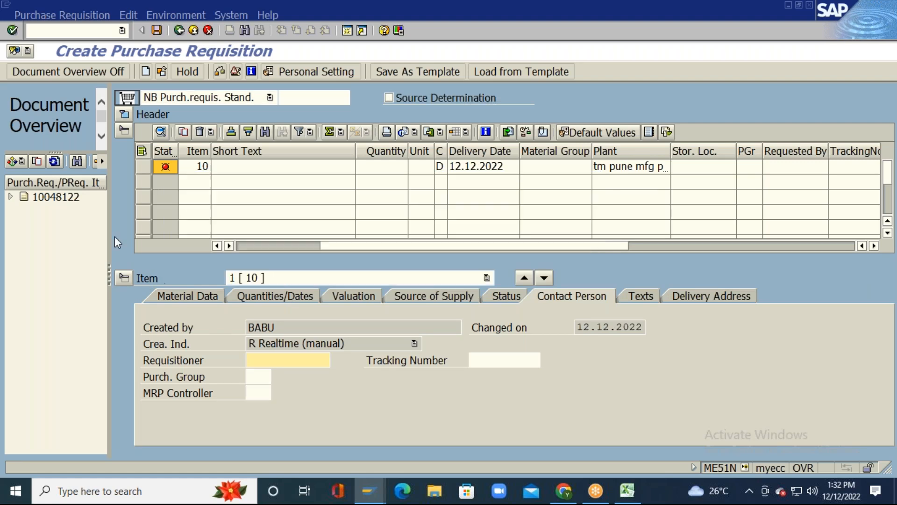
left_click(193, 31)
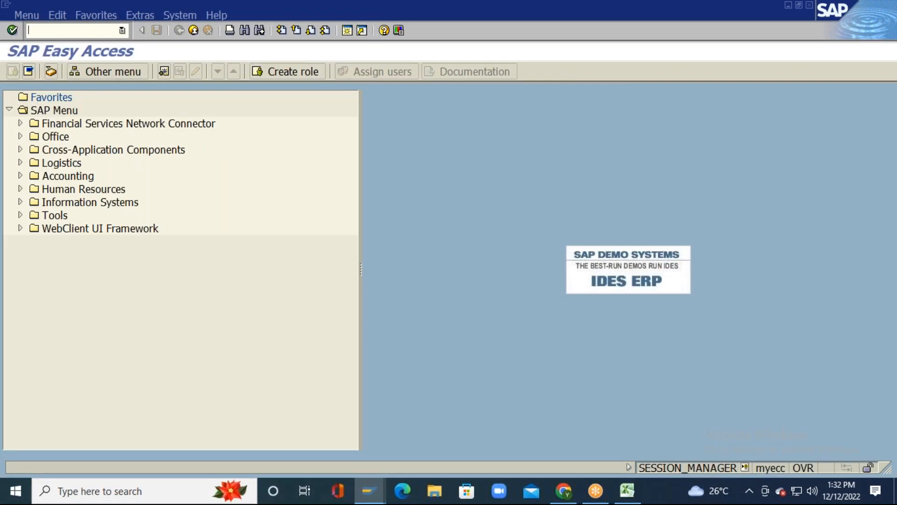
Step: Run SCAL and display the public holidays list
type("SCAL")
key("Return")
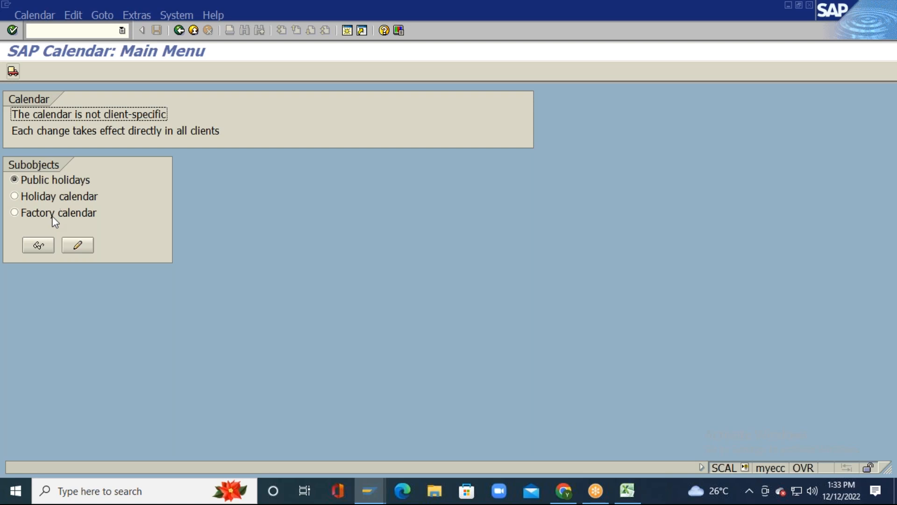
left_click(43, 245)
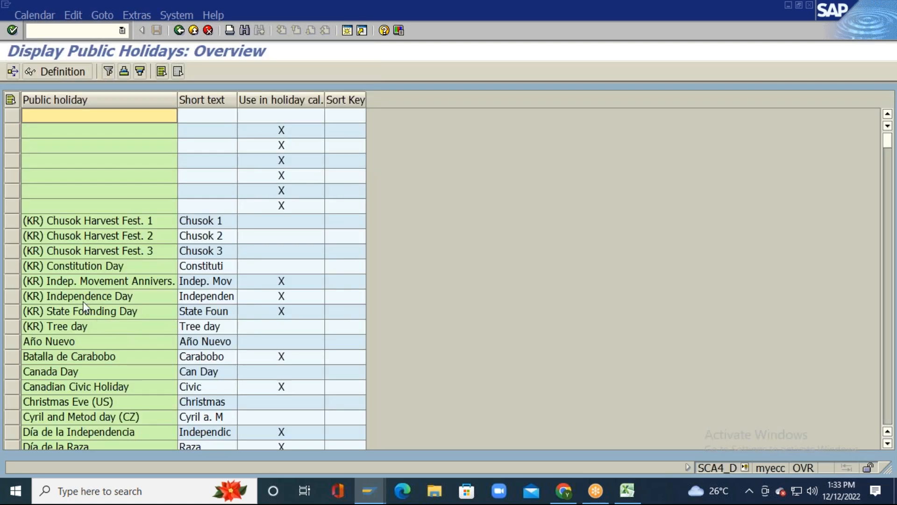
Step: Browse public holidays such as Independence Day, May Day and Chusok, then go back
scroll(82, 301, "down", 5)
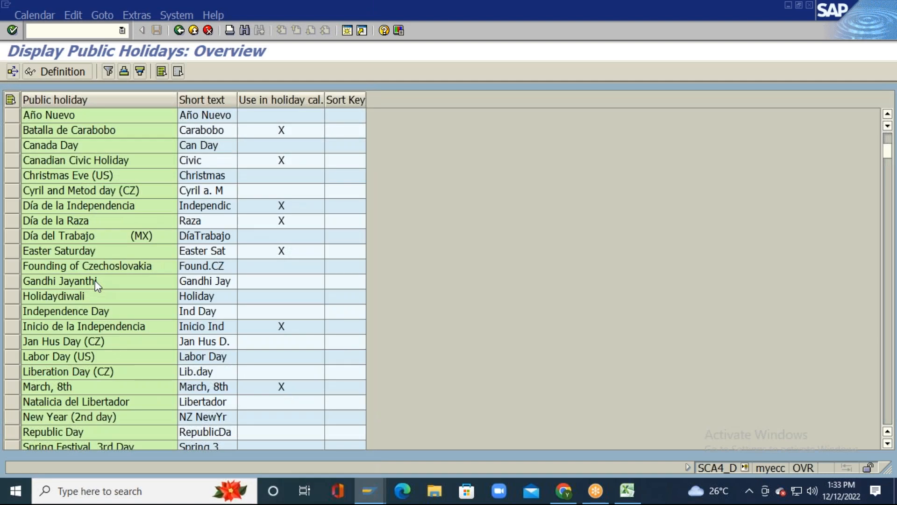
left_click(69, 309)
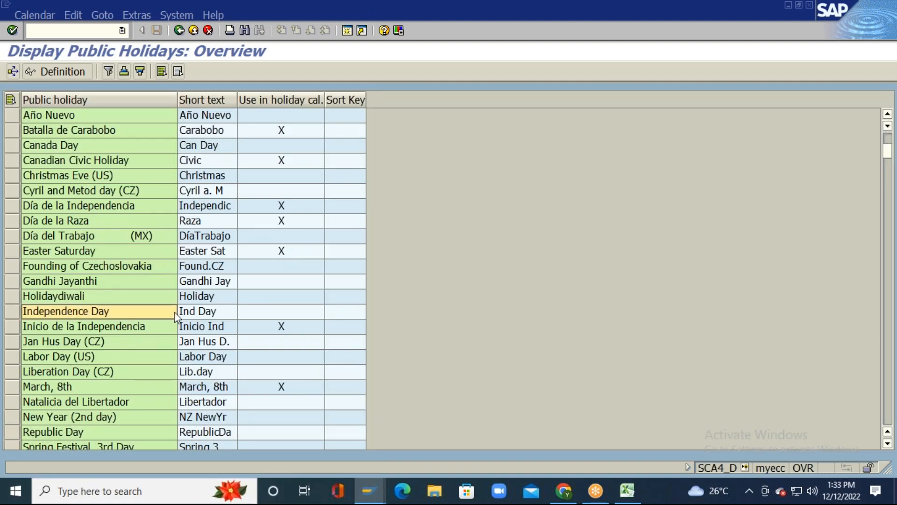
scroll(174, 313, "down", 10)
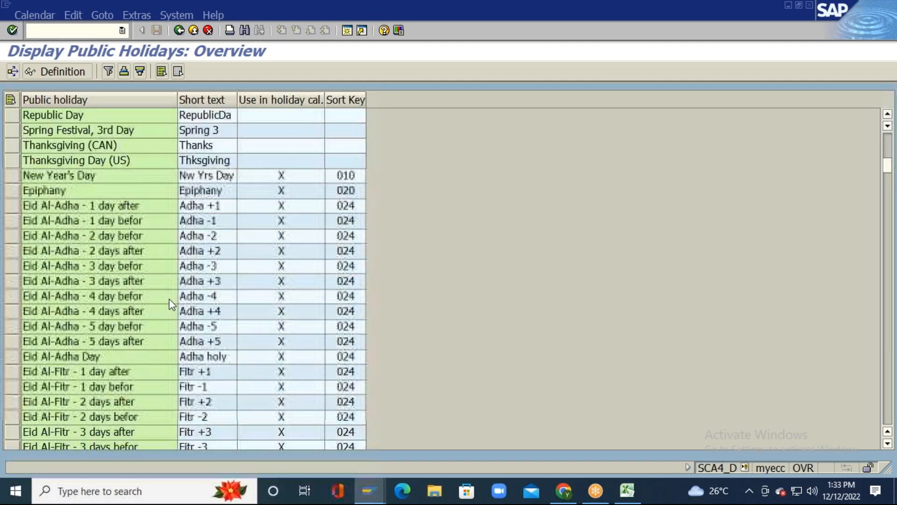
scroll(175, 292, "down", 1)
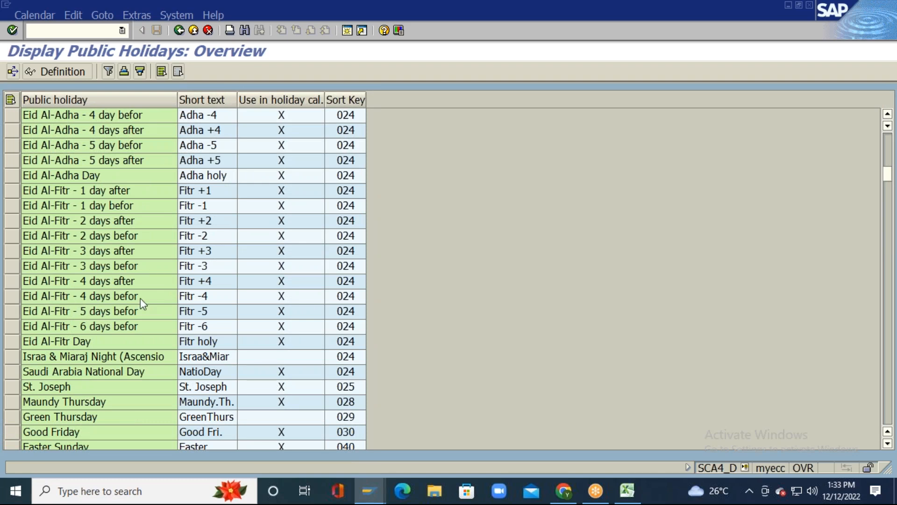
scroll(166, 294, "down", 4)
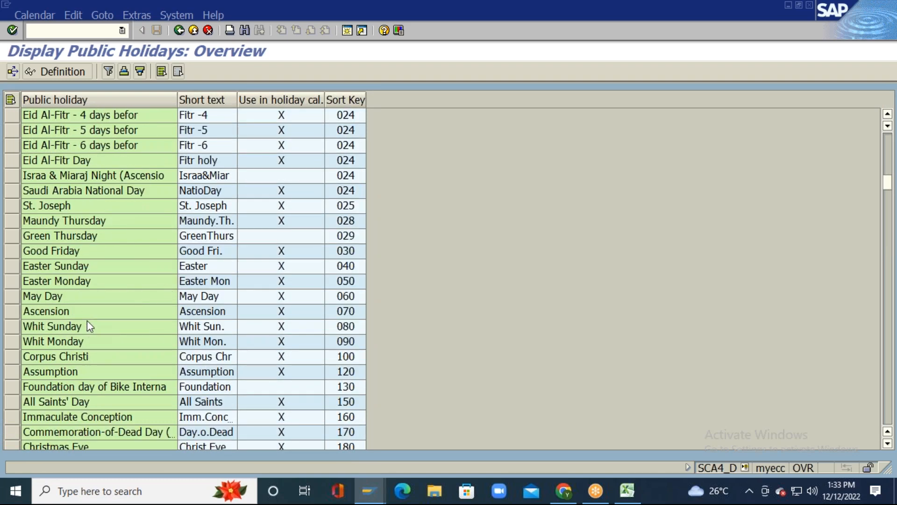
left_click(85, 299)
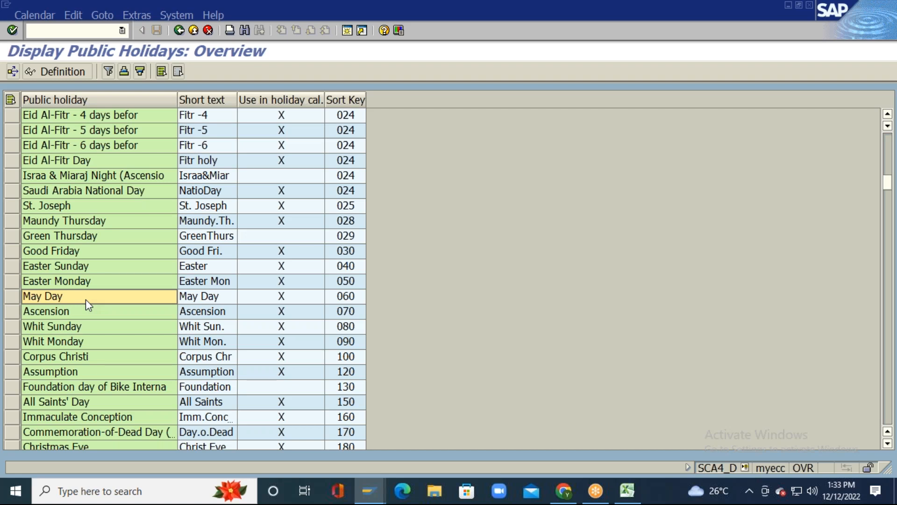
scroll(86, 299, "up", 13)
scroll(86, 299, "up", 7)
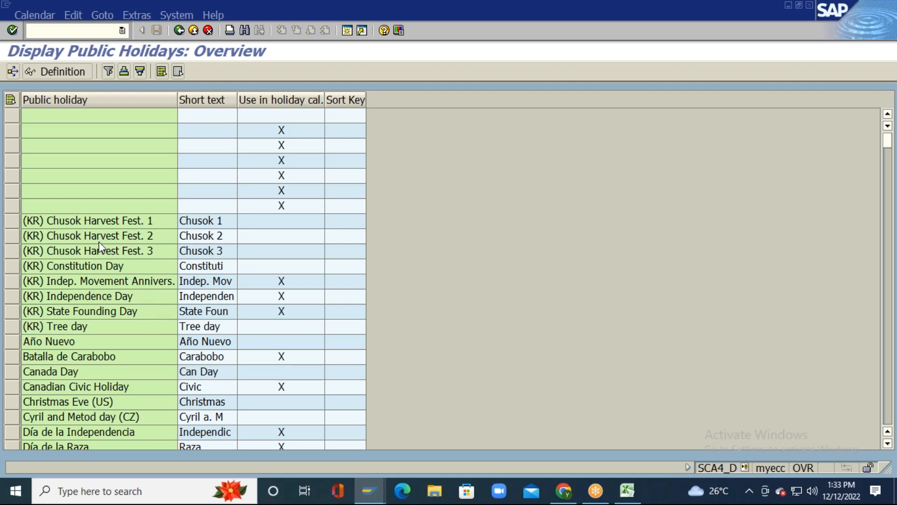
left_click(94, 222)
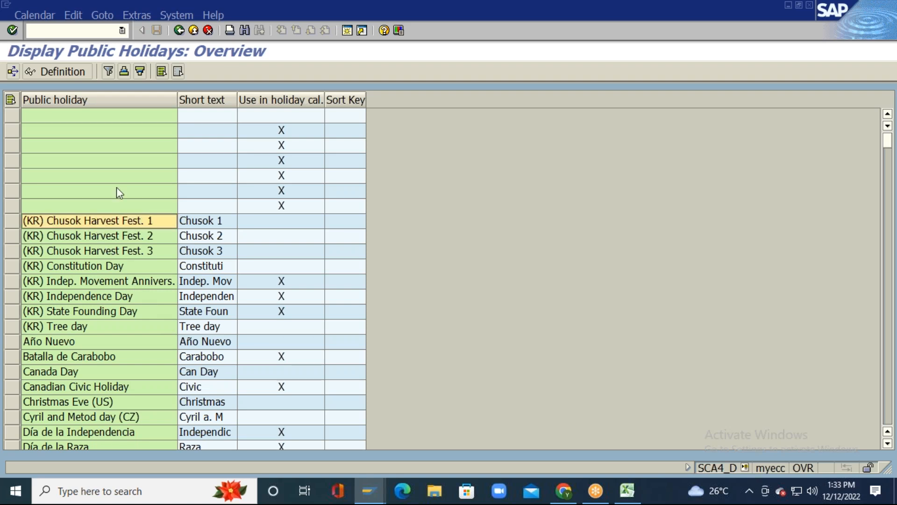
left_click(180, 31)
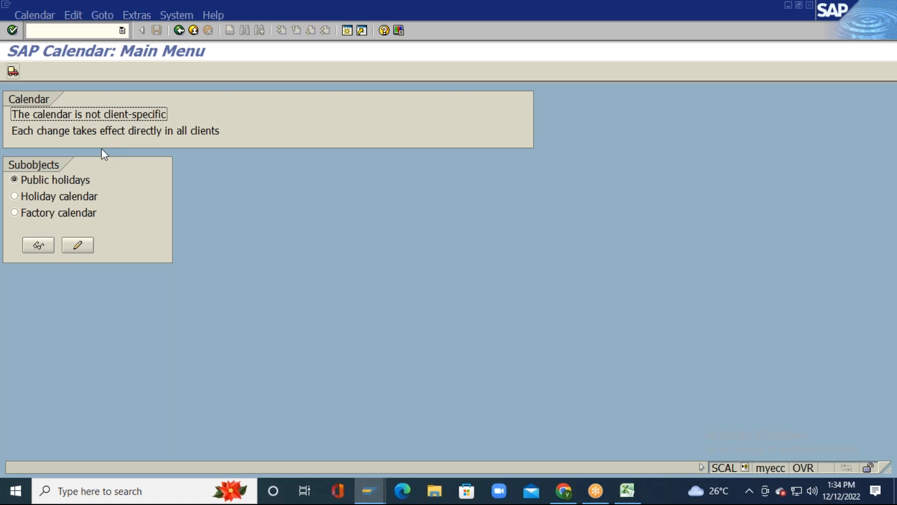
Step: List holiday calendars and view the IN Indian holiday calendar's definition, including Diwali
left_click(14, 196)
left_click(39, 244)
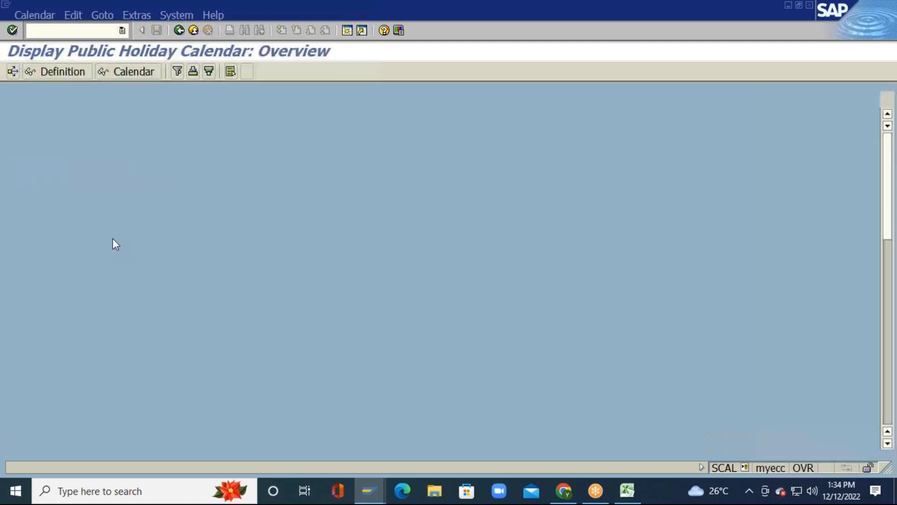
scroll(122, 265, "down", 3)
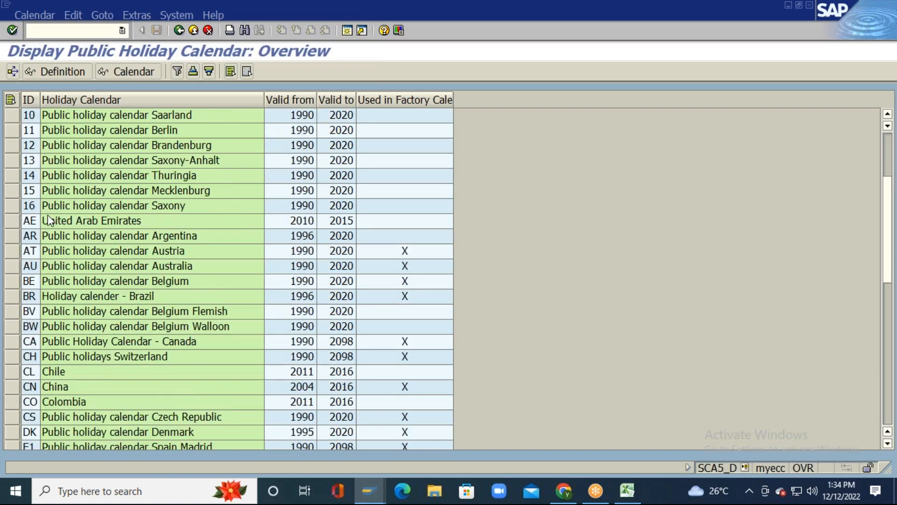
scroll(48, 219, "down", 7)
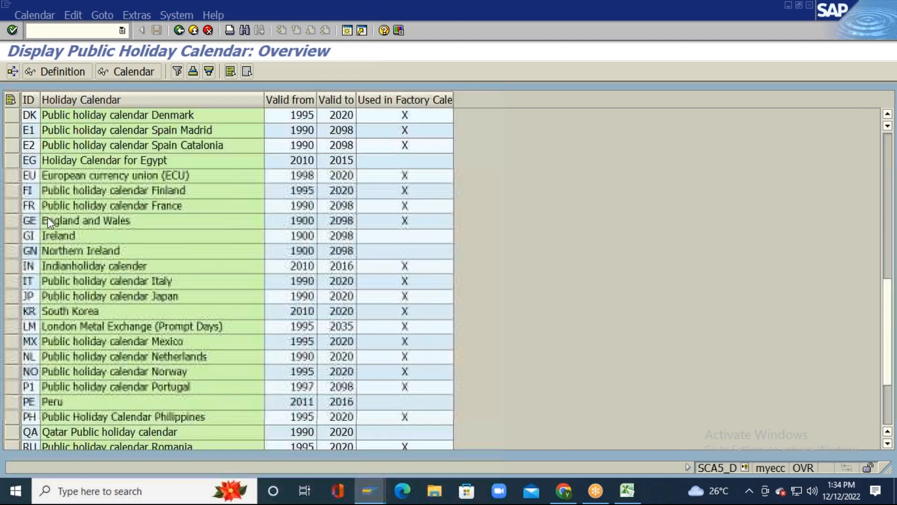
left_click(50, 267)
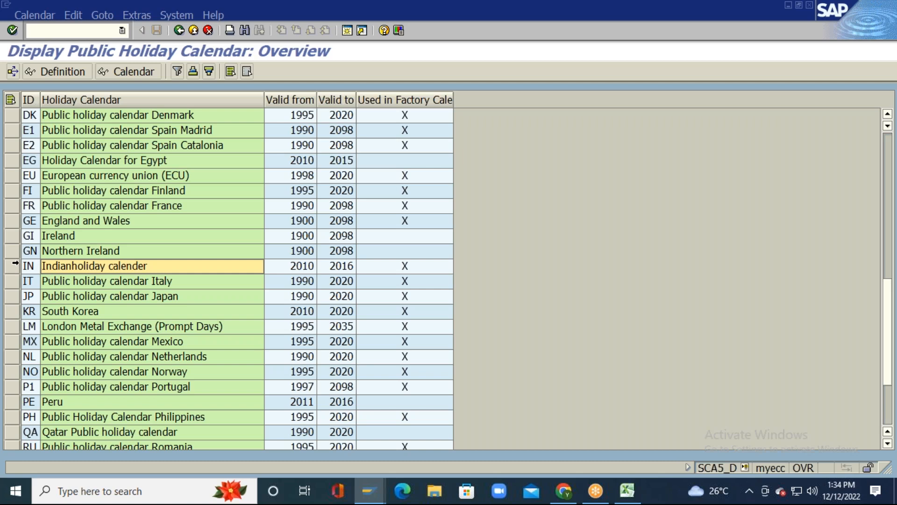
left_click(14, 266)
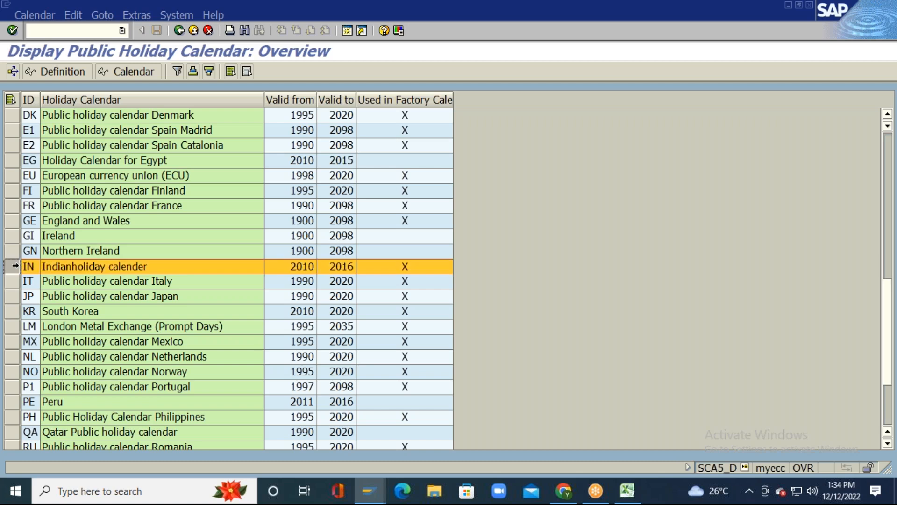
left_click(67, 70)
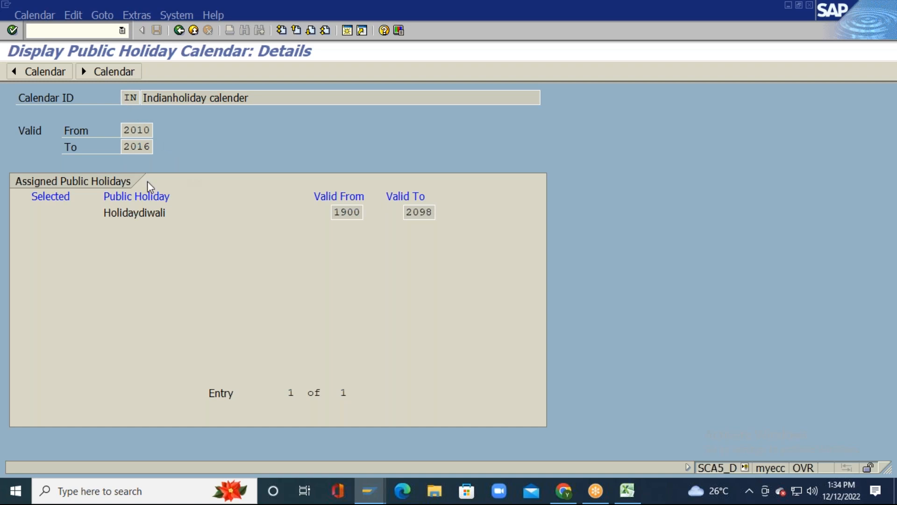
left_click_drag(105, 213, 206, 213)
left_click(206, 212)
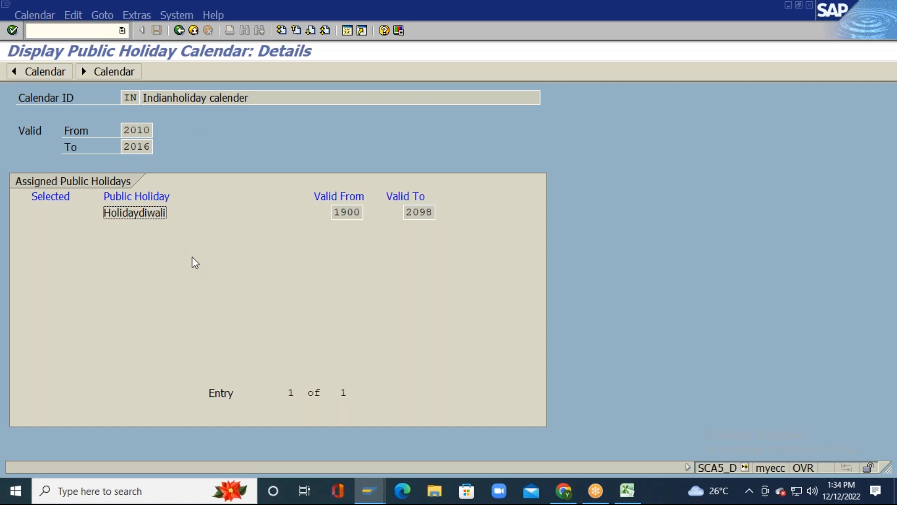
Step: Review holiday calendar 01 Schleswig-Holstein's 15 assigned holidays, then go back
left_click(179, 31)
scroll(105, 274, "down", 1)
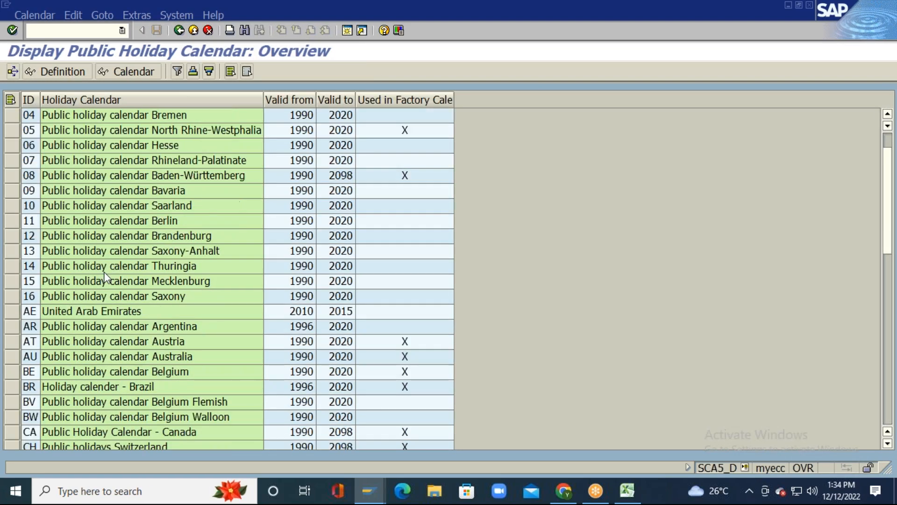
scroll(105, 275, "down", 7)
scroll(105, 266, "down", 4)
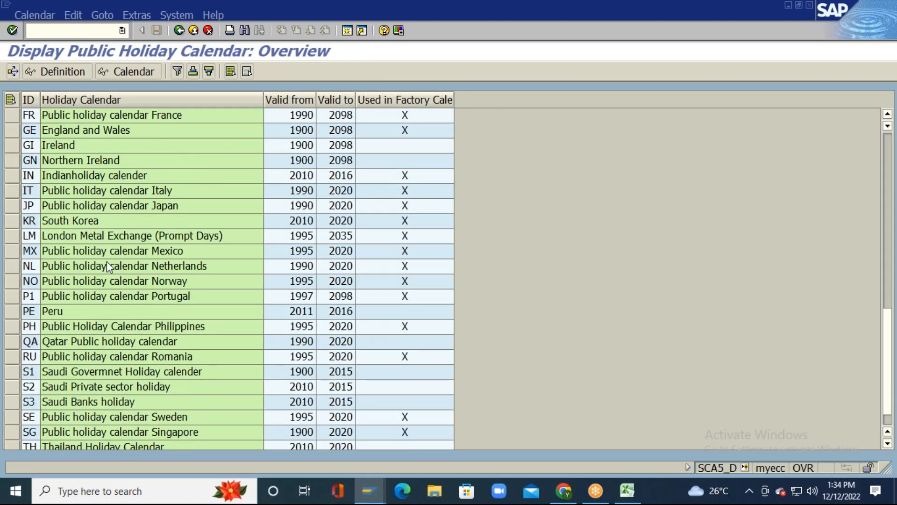
scroll(129, 211, "up", 12)
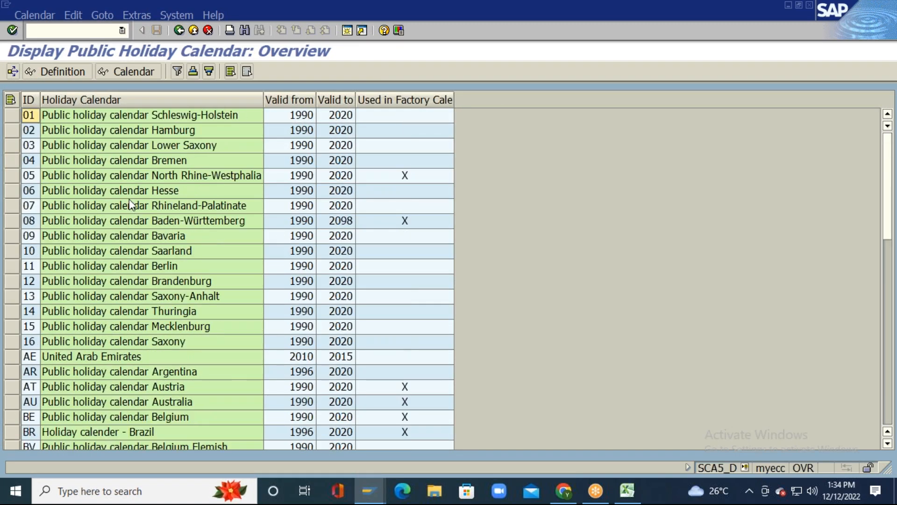
left_click(28, 115)
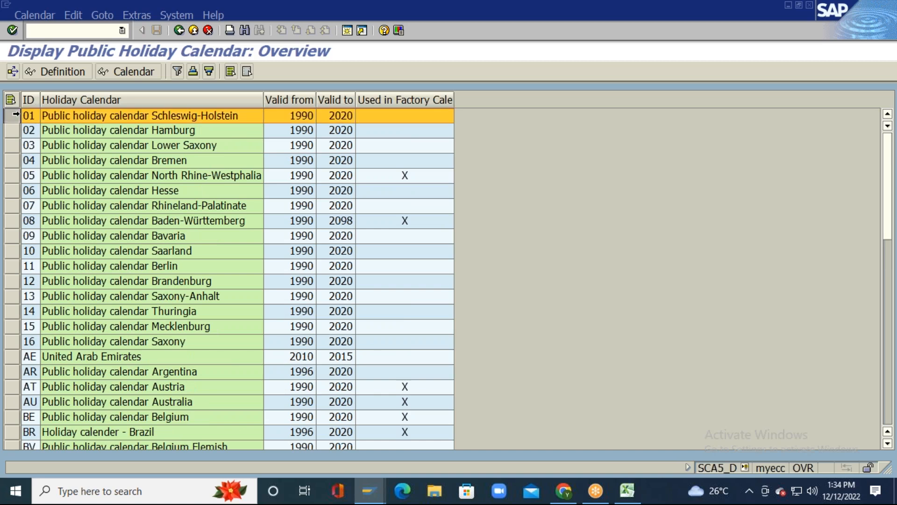
left_click(58, 71)
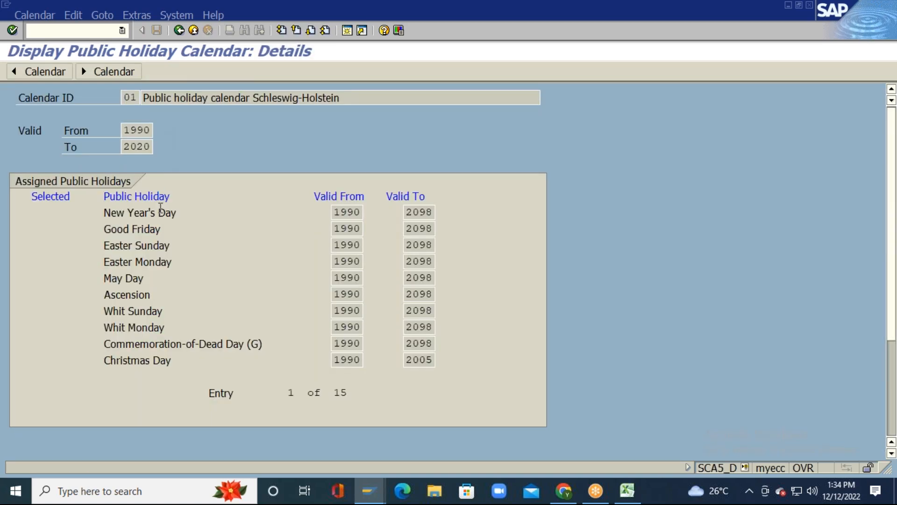
scroll(222, 299, "down", 5)
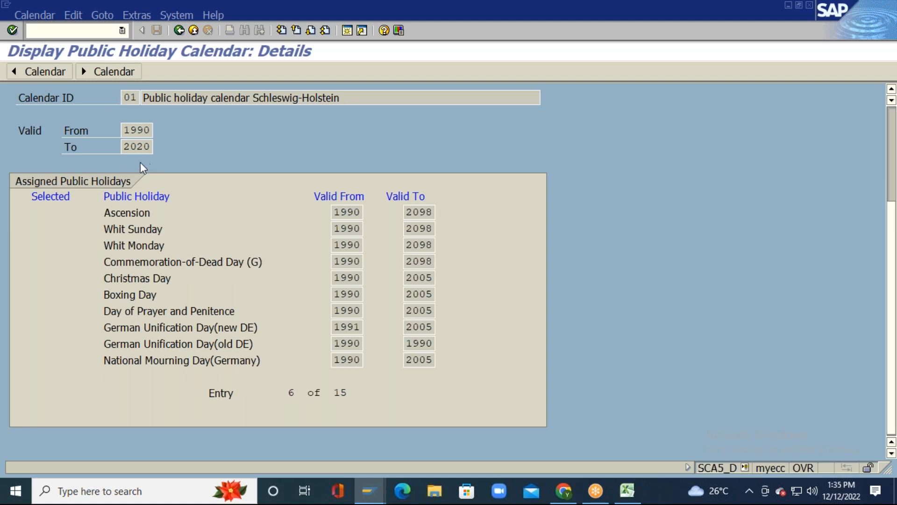
scroll(202, 299, "up", 5)
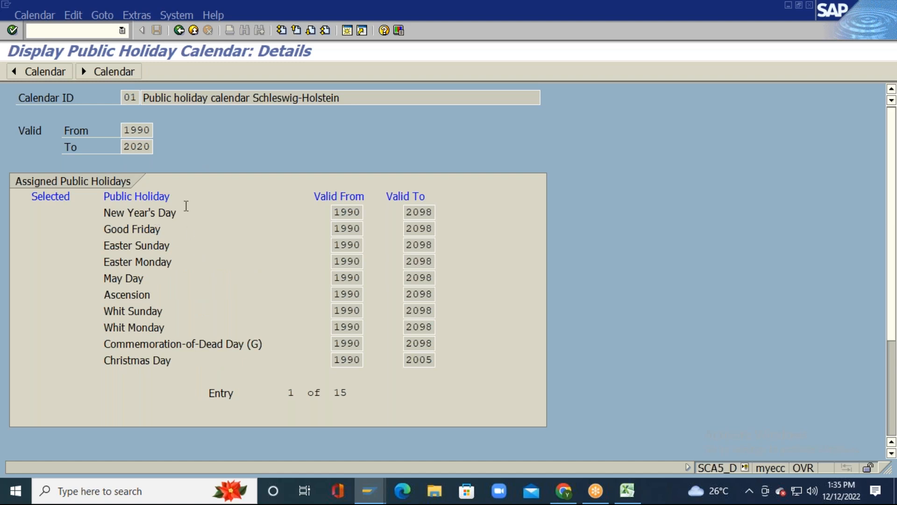
left_click(179, 31)
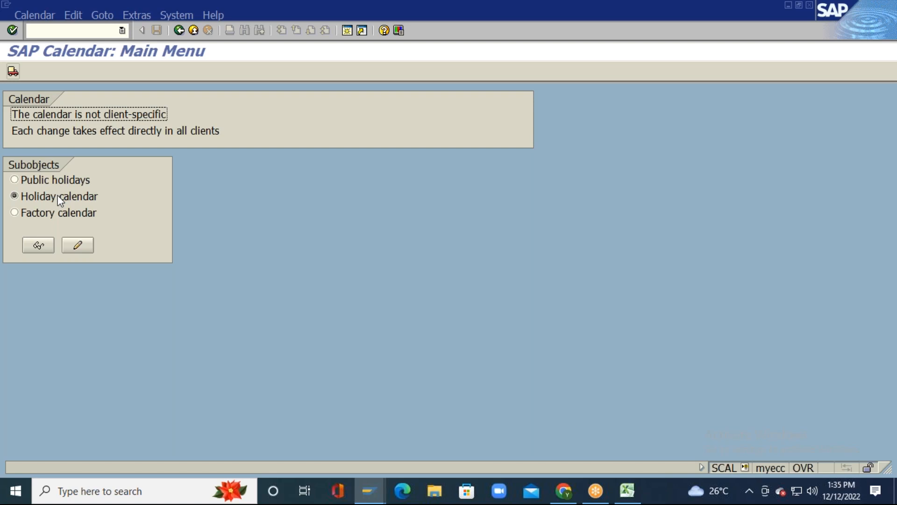
Step: Display factory calendar 01 Germany standard's definition: holiday calendar 08, Monday–Friday workdays
left_click(14, 212)
left_click(49, 244)
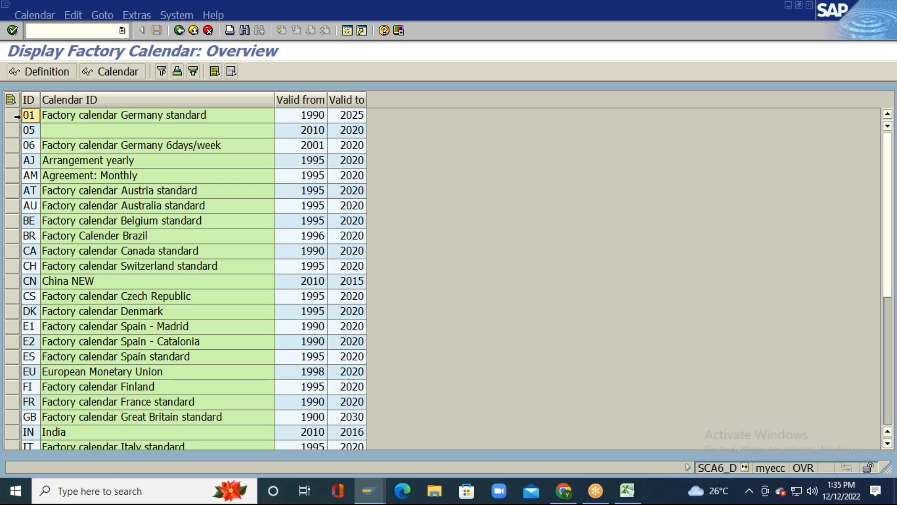
left_click(19, 116)
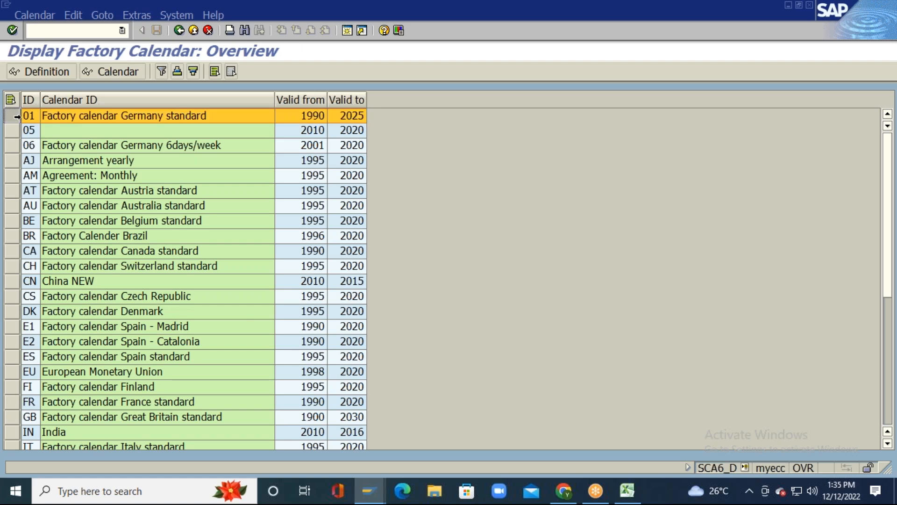
left_click(63, 71)
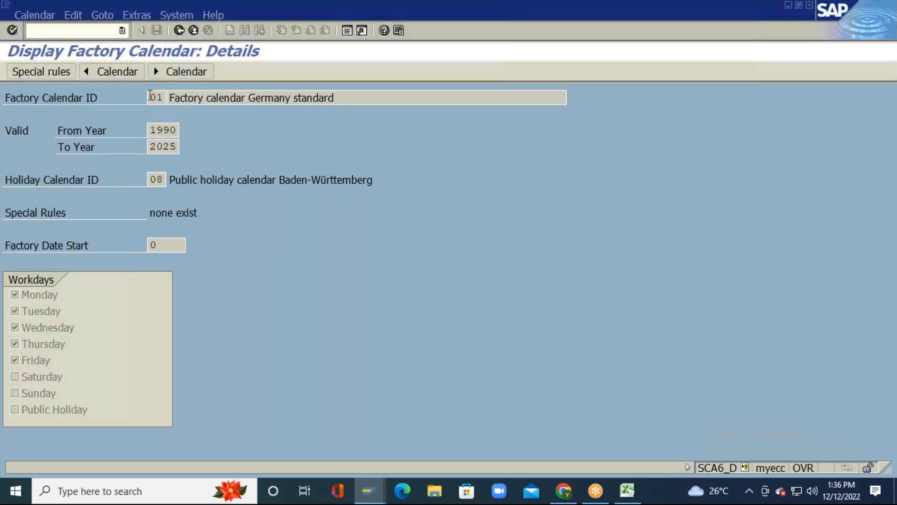
key("alt+Tab")
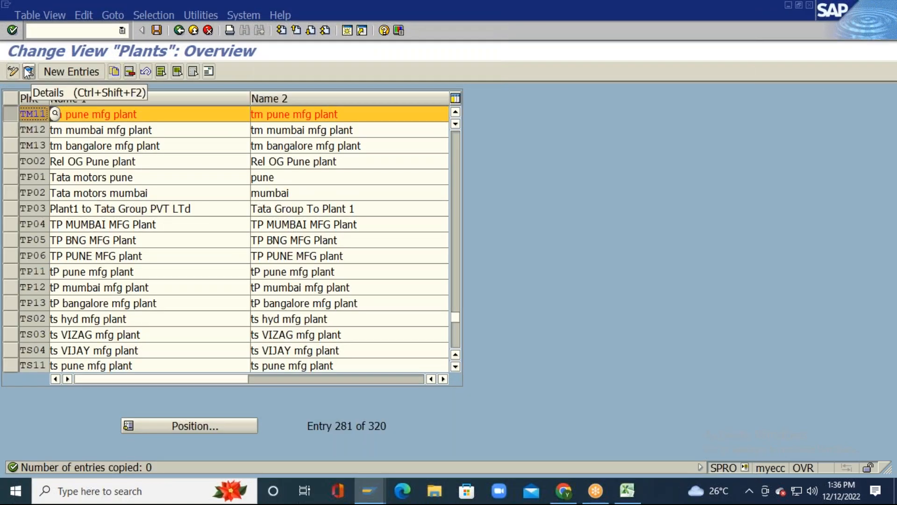
Step: Change plant TM11's factory calendar from IN to 01 and view calendar 01's details
left_click(28, 73)
left_click(164, 343)
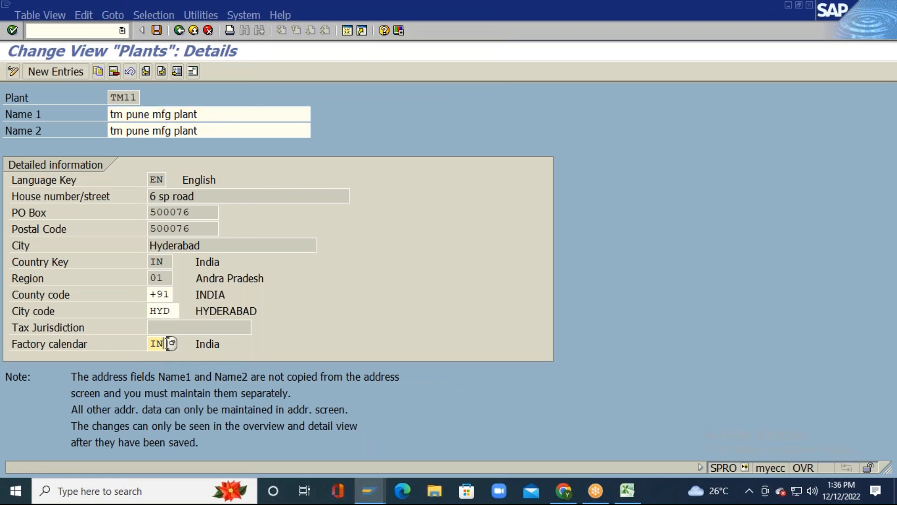
key("BackSpace")
key("BackSpace")
type("01")
key("Return")
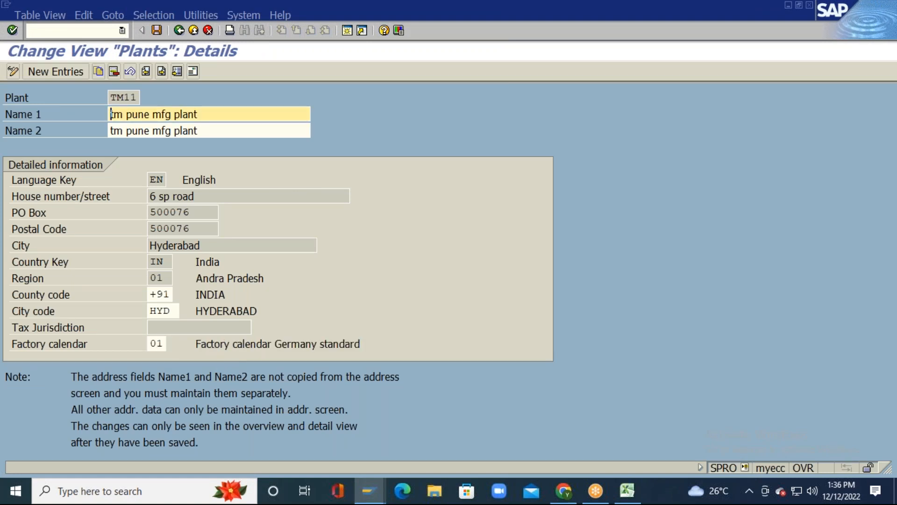
double_click(149, 345)
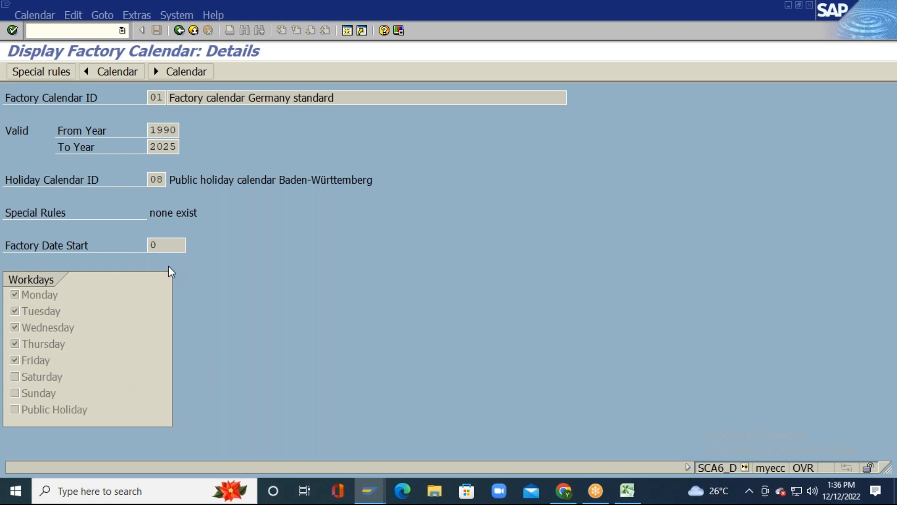
Step: Back out of the calendar screens and save TM11's new factory calendar 01
left_click(156, 179)
left_click(179, 30)
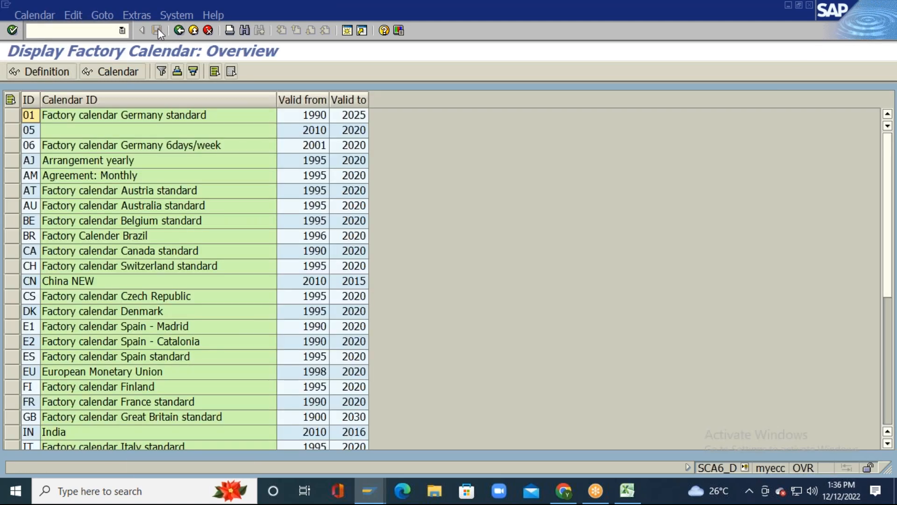
left_click(179, 31)
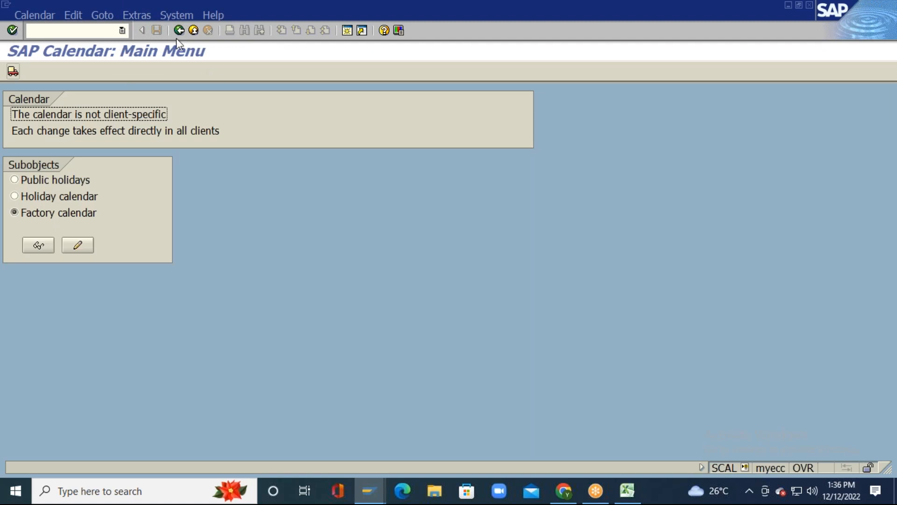
left_click(179, 30)
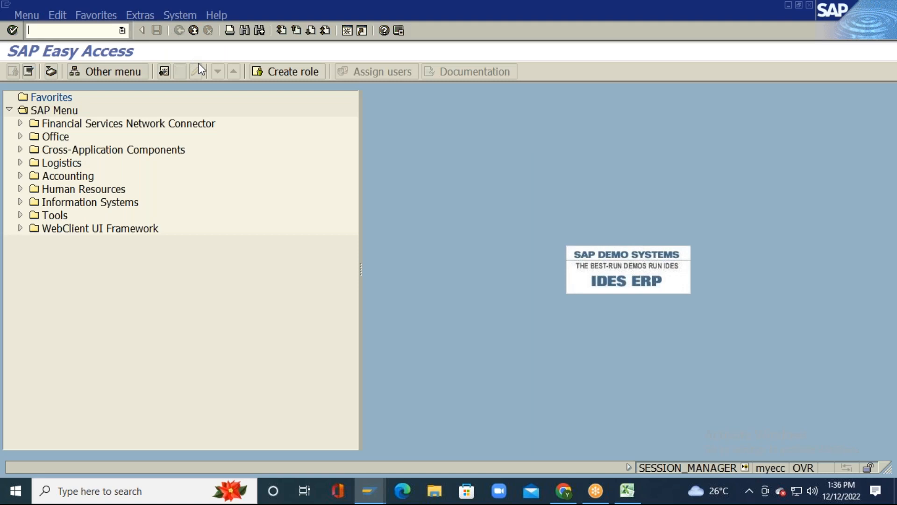
key("alt+Tab")
left_click(156, 30)
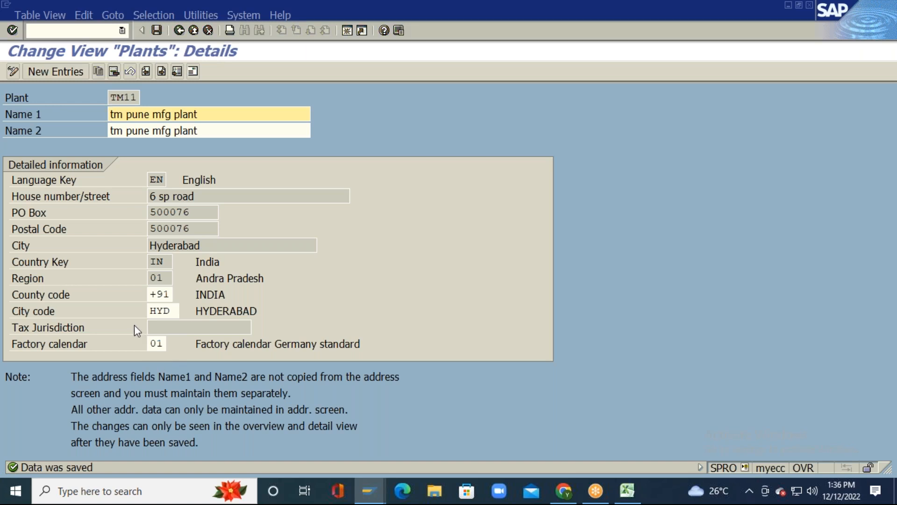
Step: Run SCAL and view factory calendar 01 Germany standard's definition, then exit
key("alt+Tab")
type("SCAL")
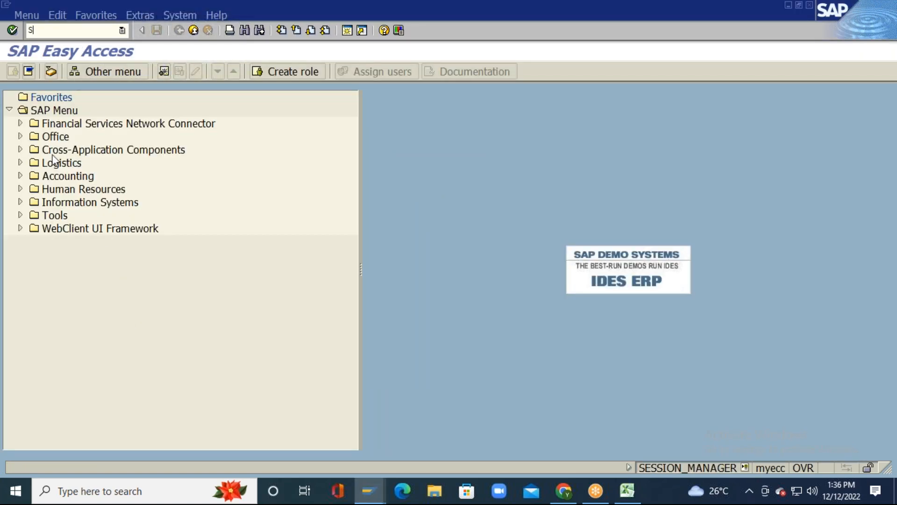
key("Return")
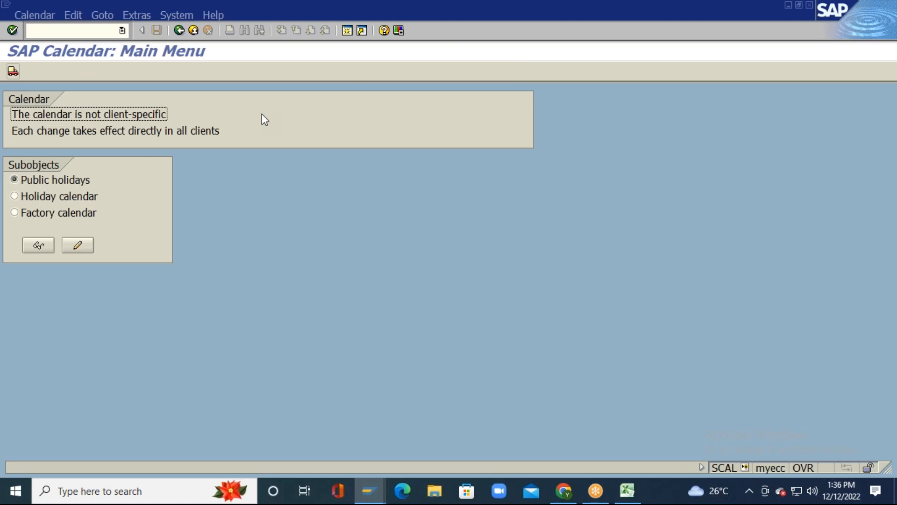
left_click(82, 216)
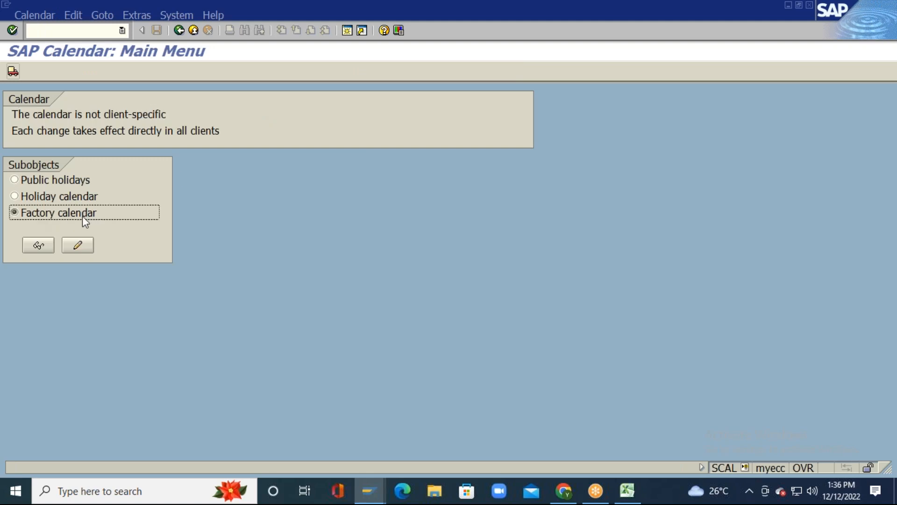
left_click(38, 245)
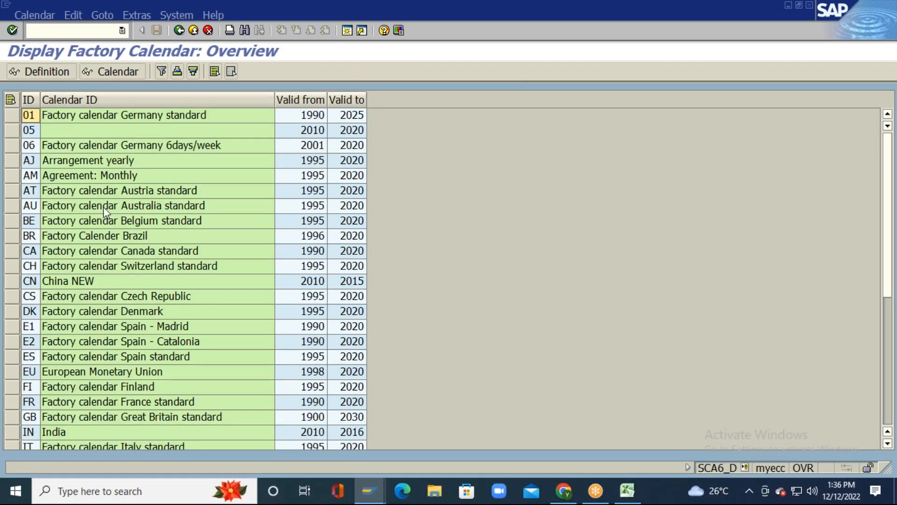
left_click(35, 119)
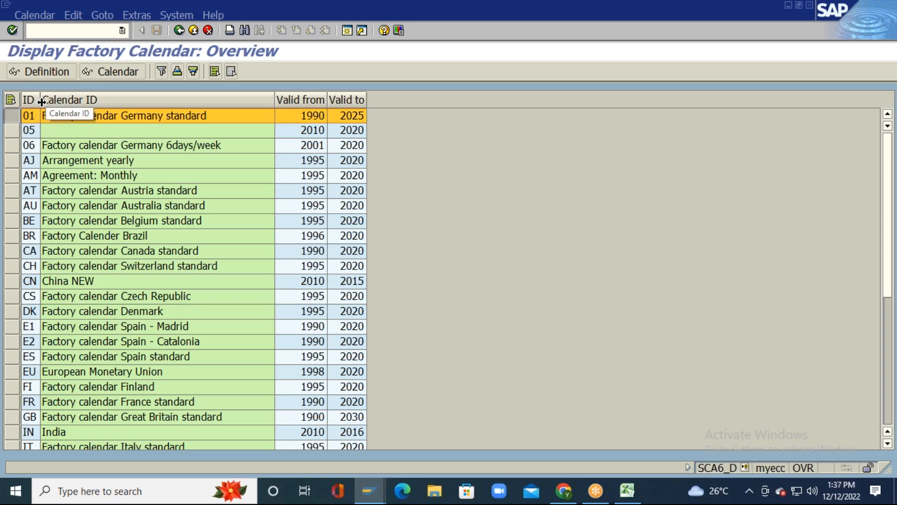
left_click(62, 72)
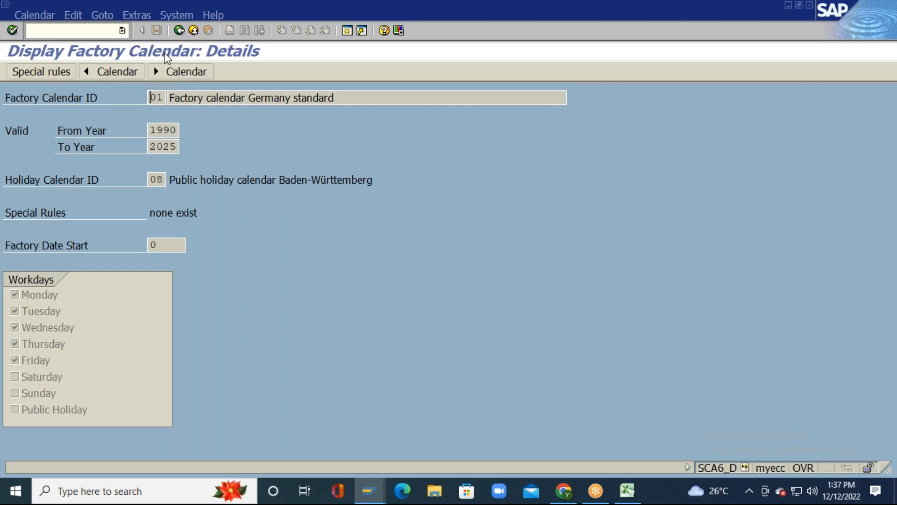
left_click(191, 30)
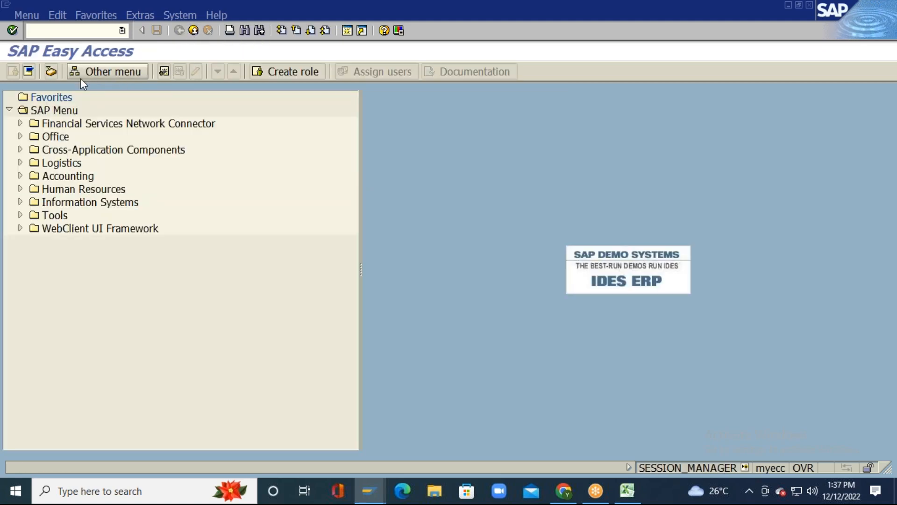
Step: Rerun SCAL, list factory calendars and show calendar 01's yearly workday overview
type("SCAL")
key("Return")
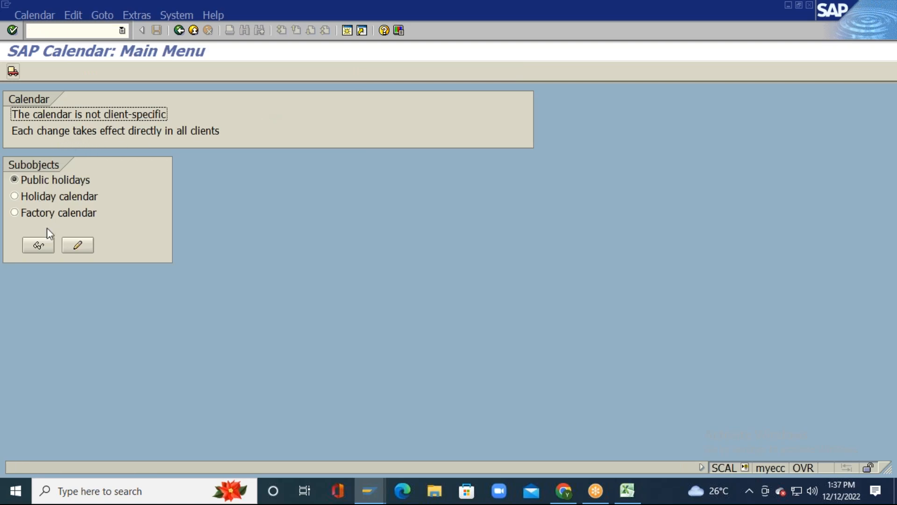
left_click(26, 212)
left_click(39, 244)
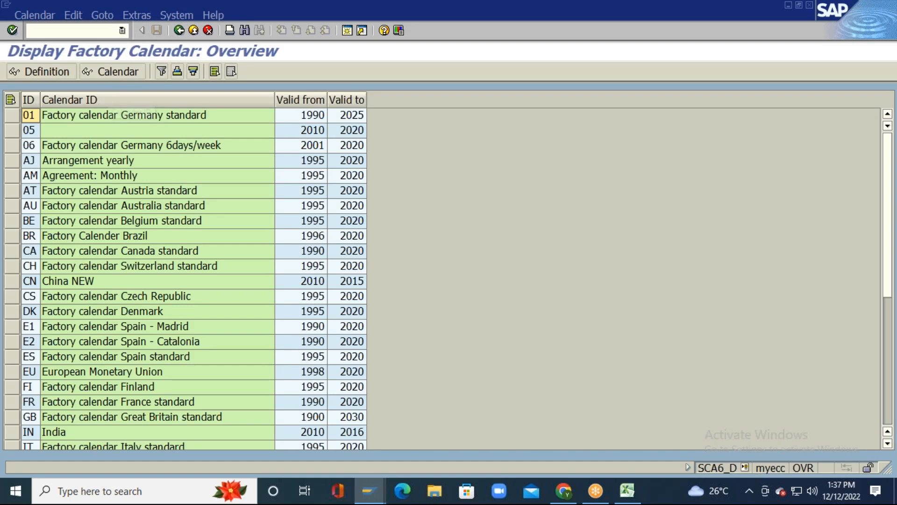
left_click(113, 71)
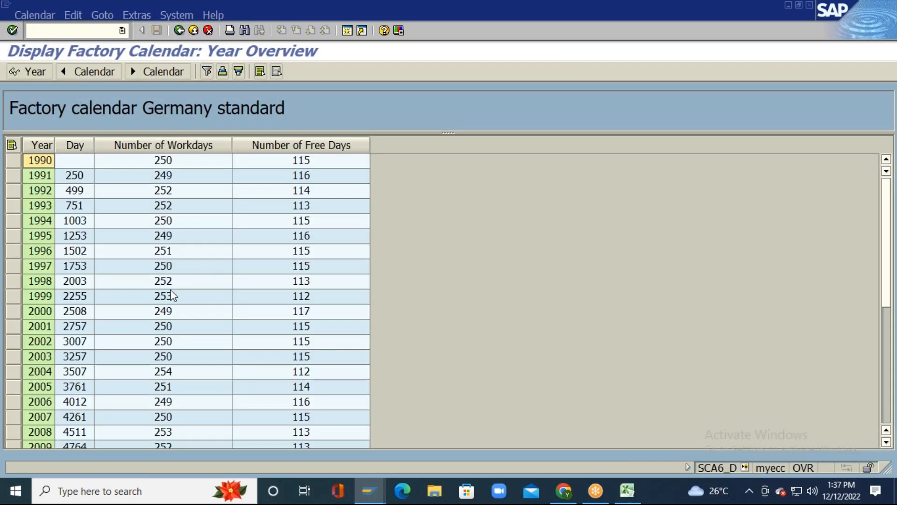
Step: Check 2022 in the Germany standard year overview: 251 workdays, 114 free days
scroll(177, 294, "down", 6)
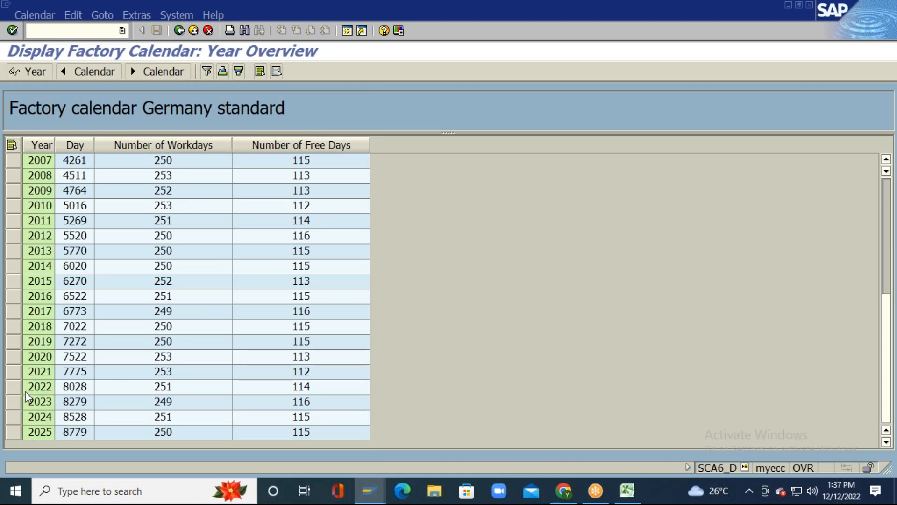
left_click(37, 388)
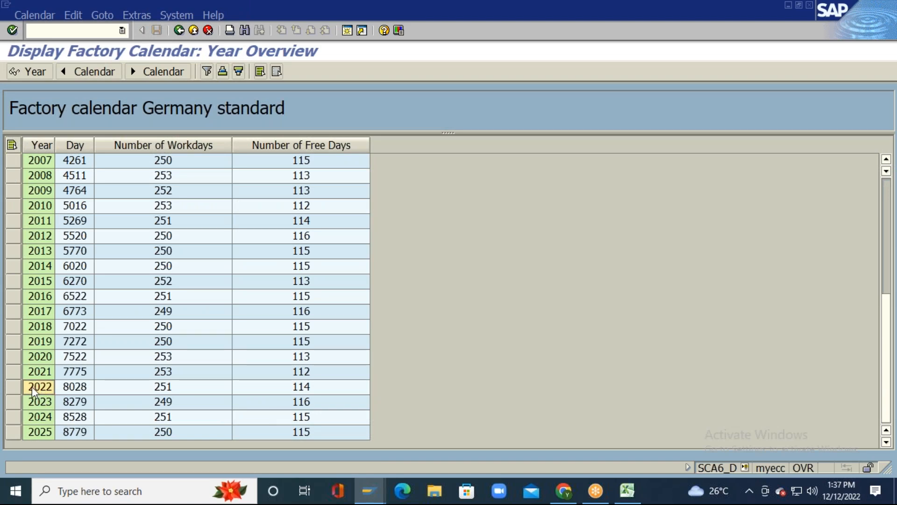
left_click(176, 392)
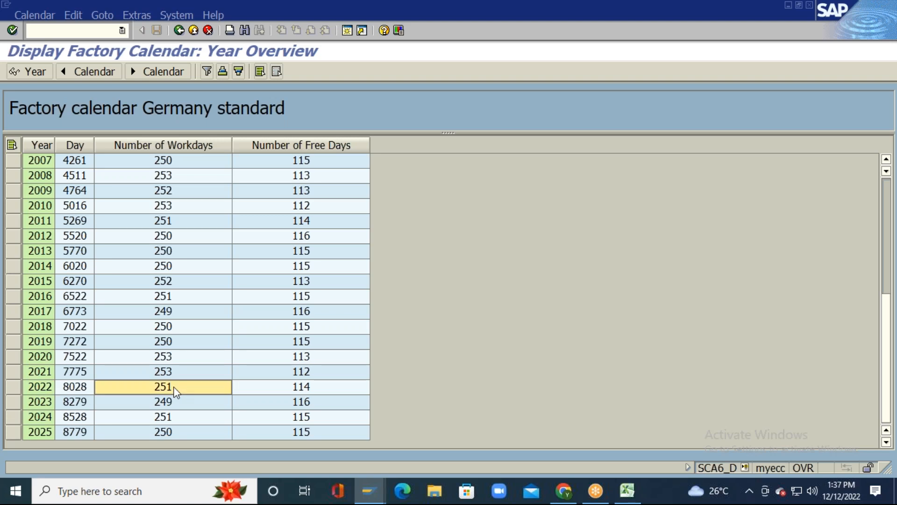
left_click(317, 387)
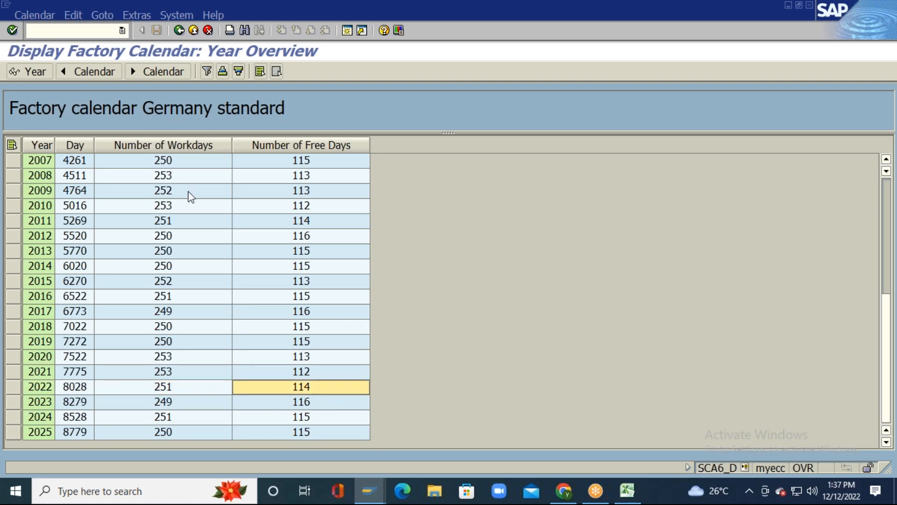
left_click(172, 388)
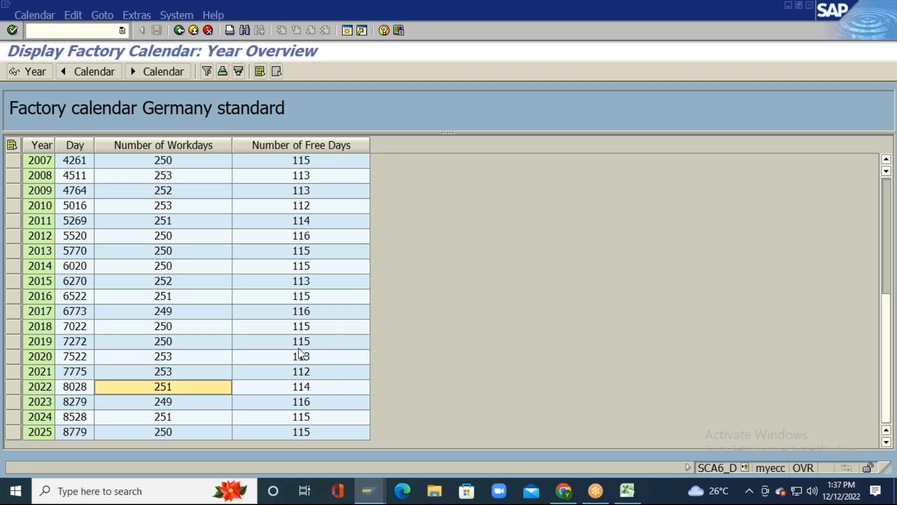
left_click(310, 387)
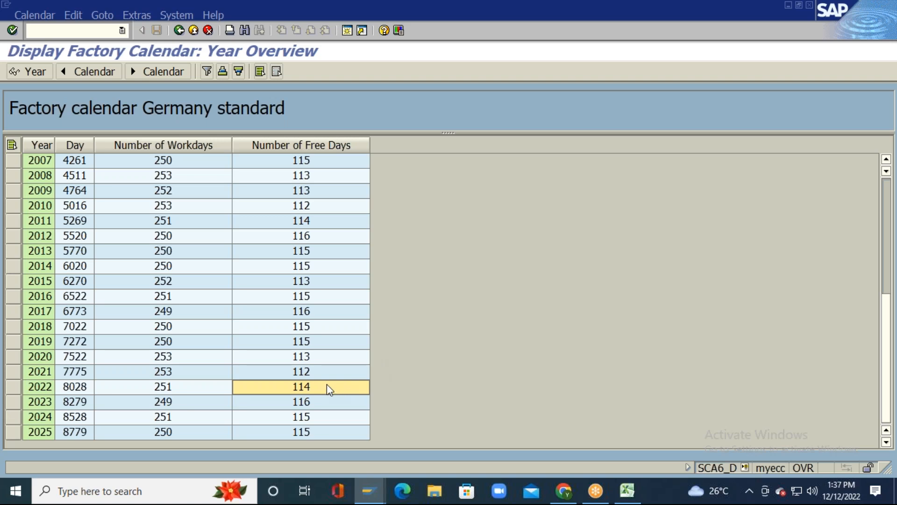
left_click(180, 30)
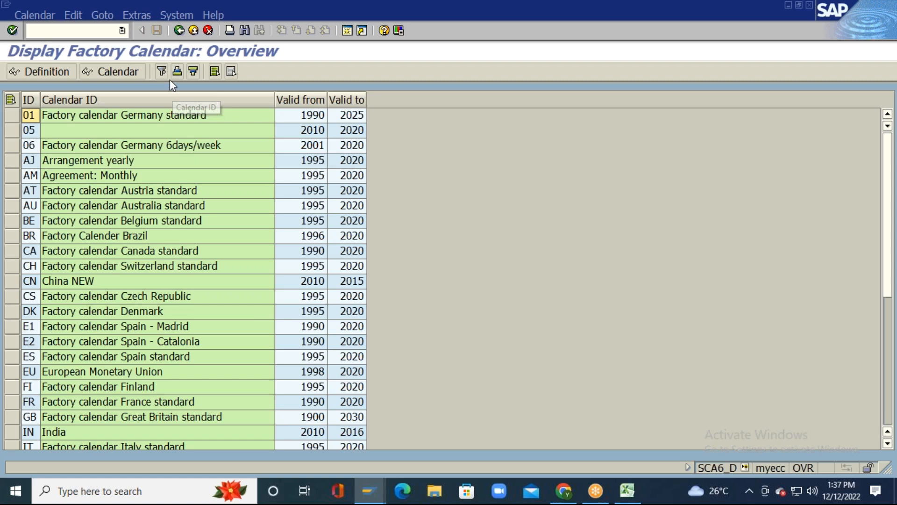
Step: Return from the calendar to plant TM11's details and save factory calendar 01
left_click(180, 31)
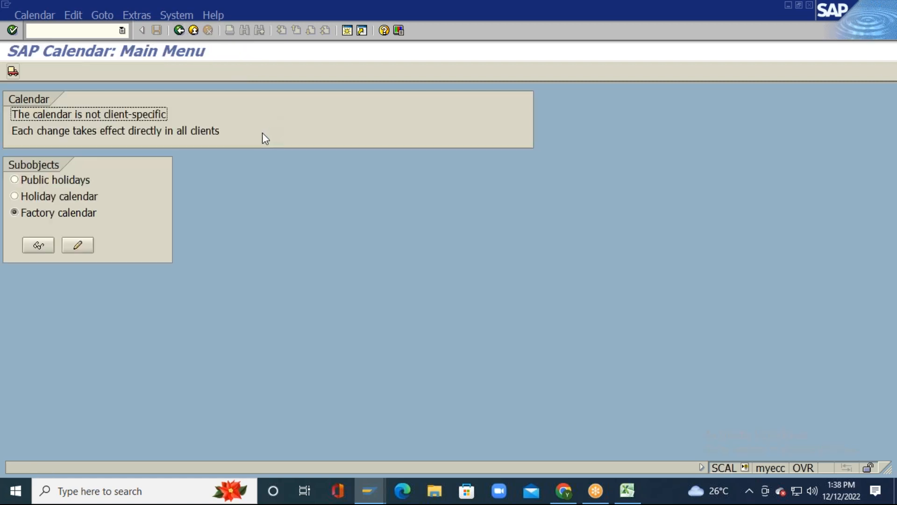
left_click(179, 31)
key("alt+Tab")
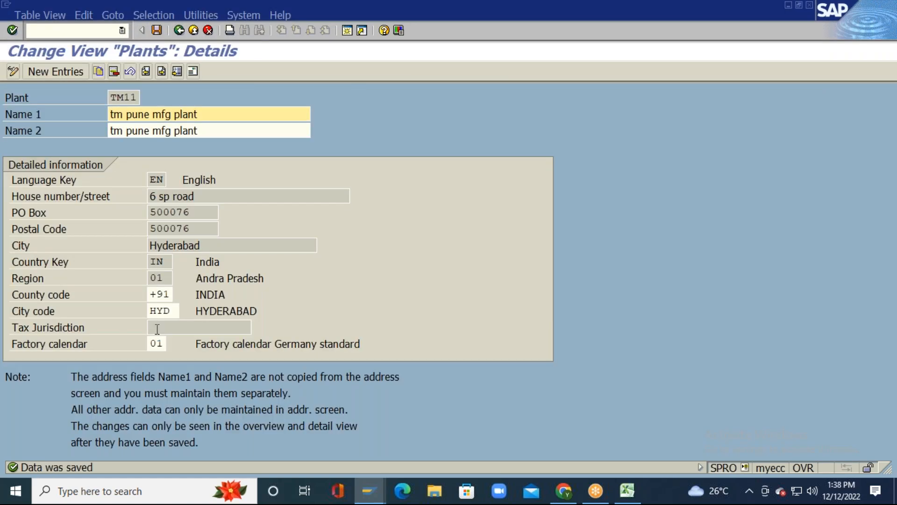
left_click(161, 344)
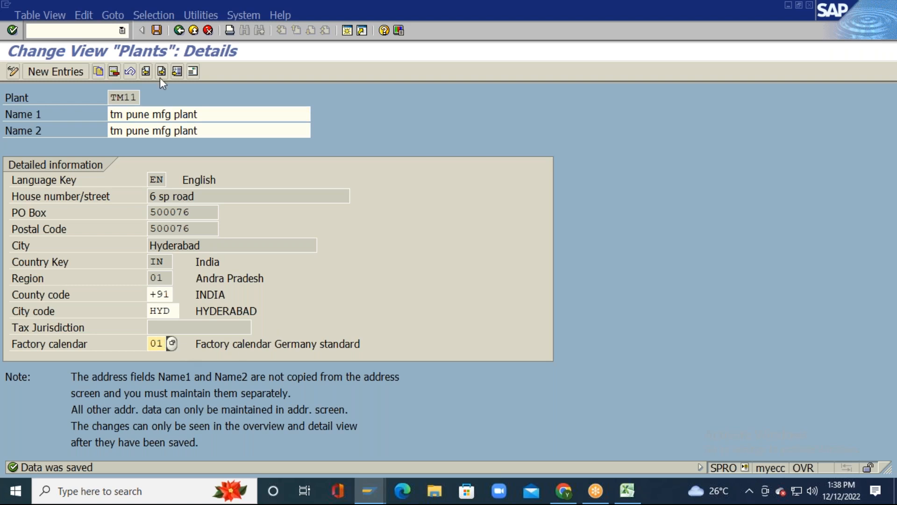
left_click(159, 31)
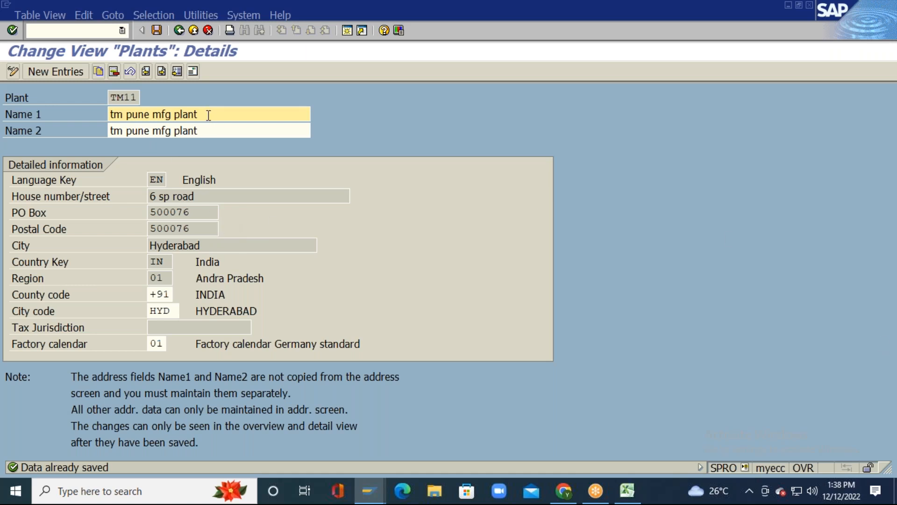
left_click(157, 31)
Step: Check TM11's County code +91, City code HYD and factory calendar 01, then save again
left_click(167, 294)
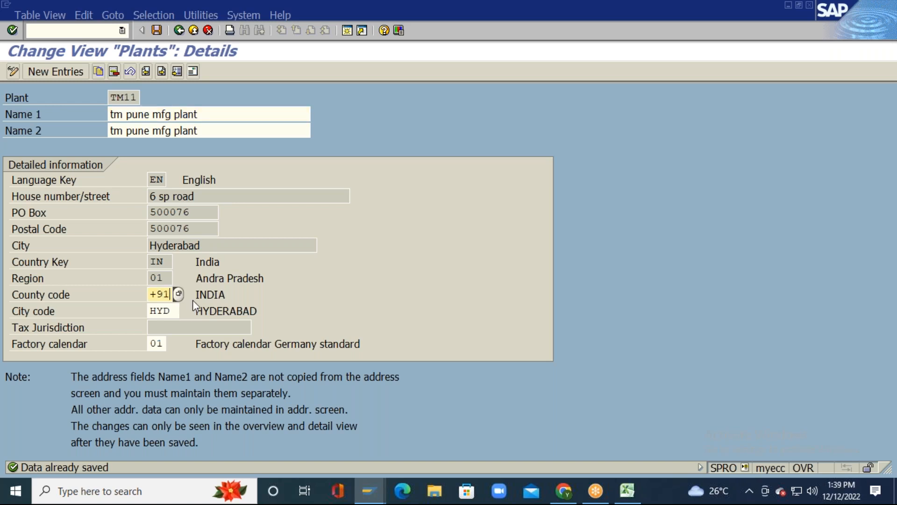
key("Home")
key("Right")
key("Tab")
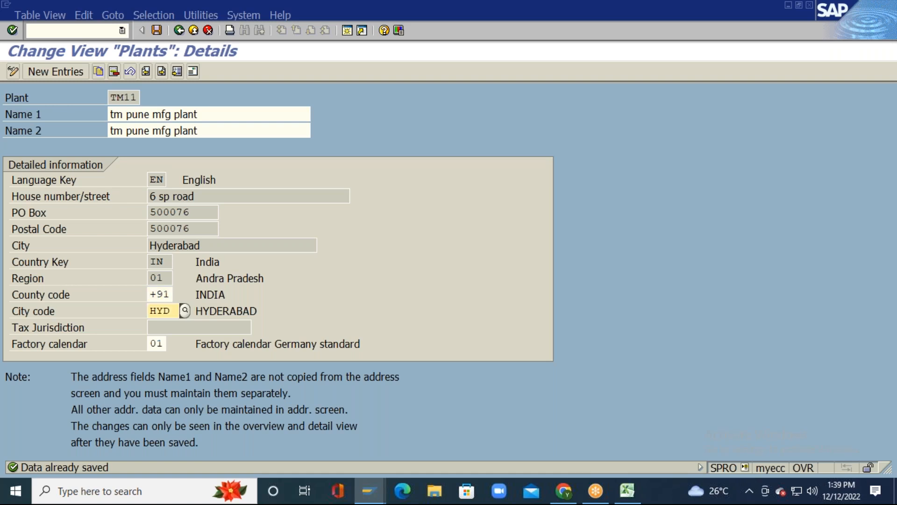
key("Left")
key("Left")
key("Left")
left_click(165, 343)
key("Right")
key("Right")
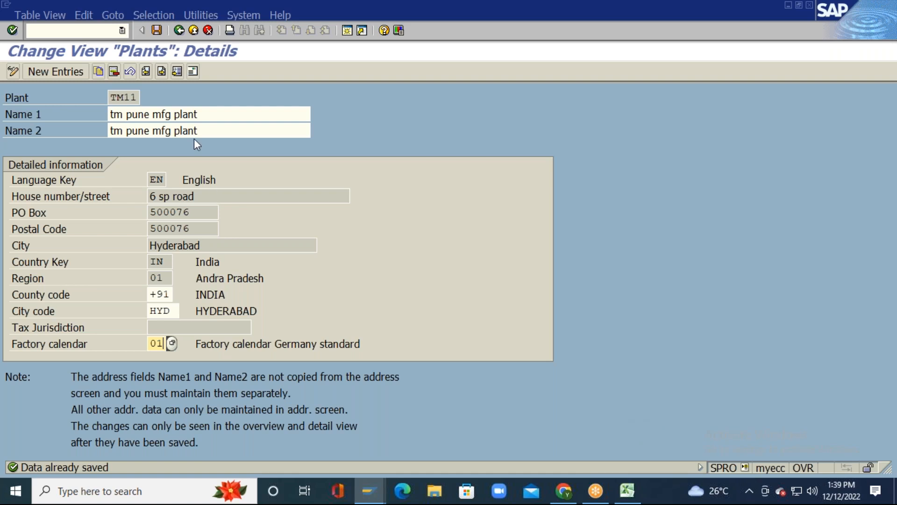
left_click(157, 31)
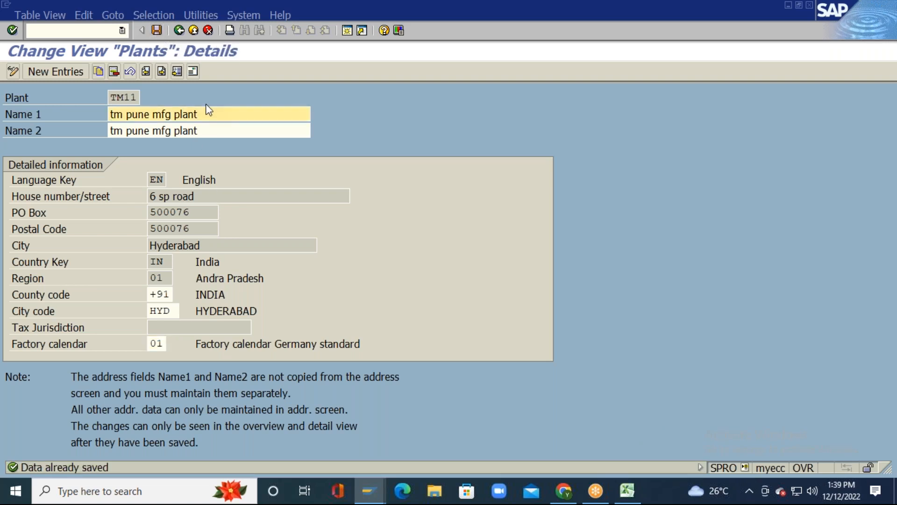
left_click(210, 132)
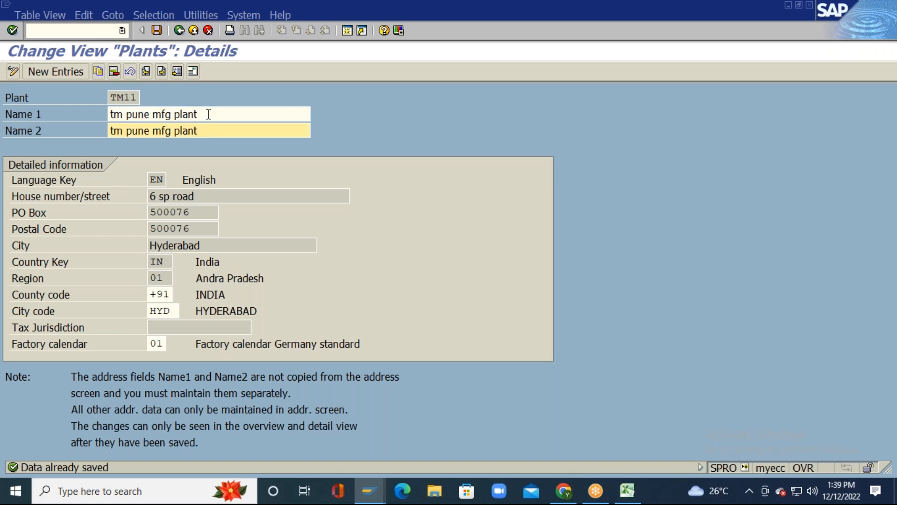
Step: Confirm TM11's full address in the address window and save the plant data
left_click(194, 71)
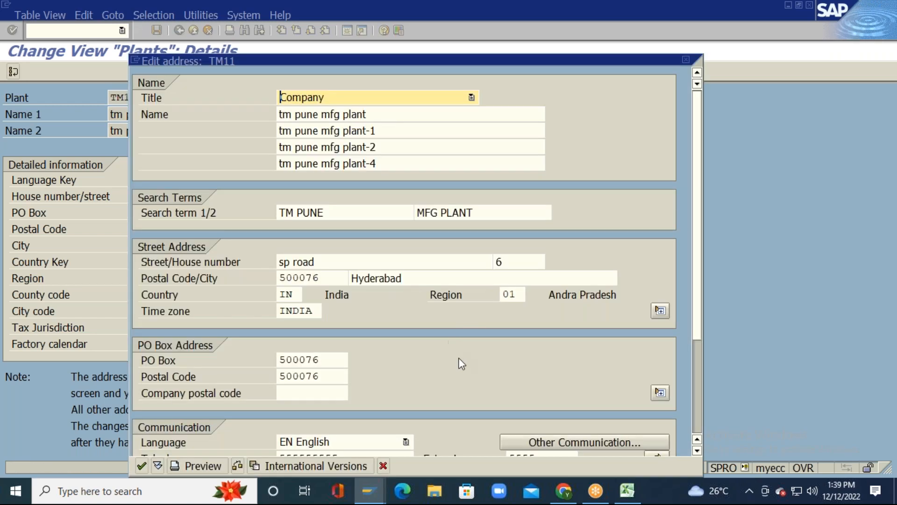
left_click_drag(523, 57, 534, 28)
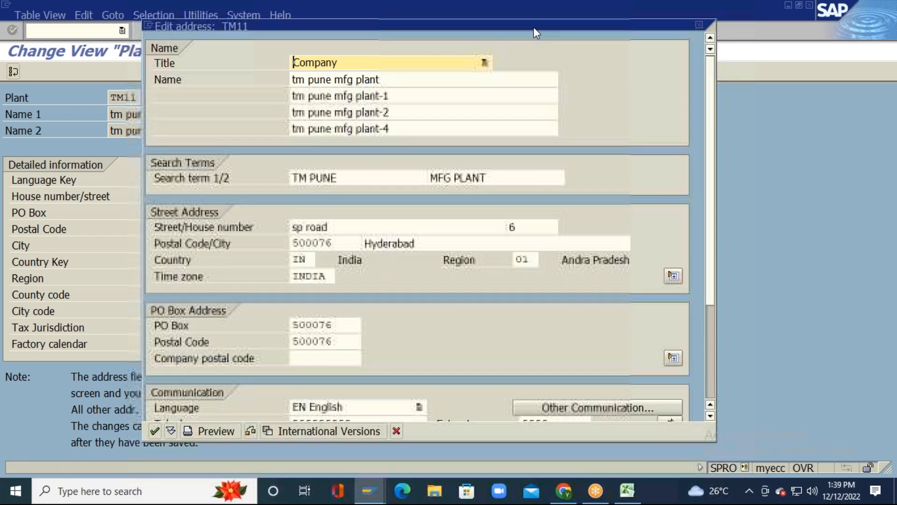
left_click(153, 432)
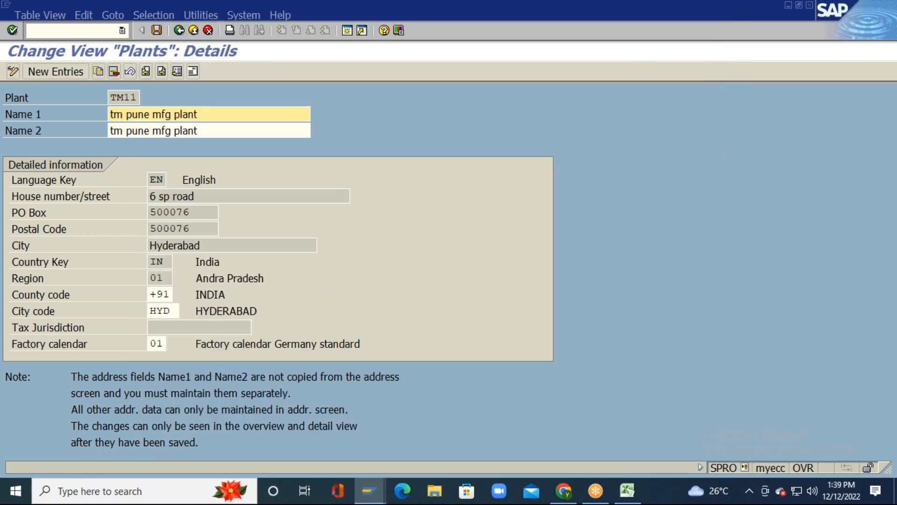
left_click(158, 31)
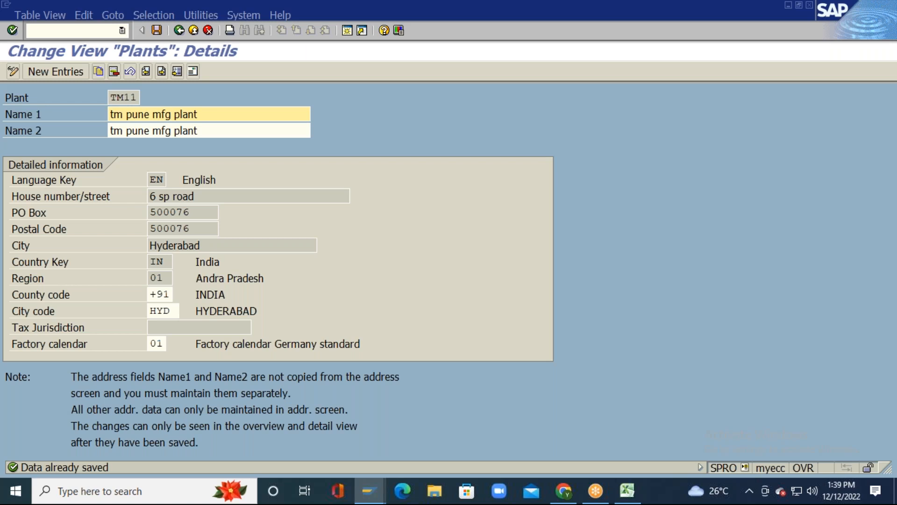
left_click(158, 31)
Step: Back out of plant maintenance and dismiss Choose Activity to reach the IMG tree
left_click(183, 32)
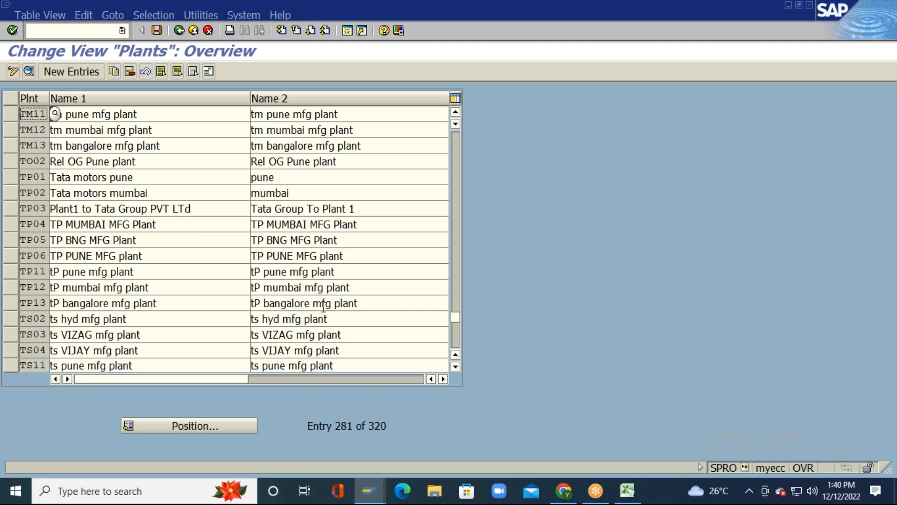
left_click(179, 30)
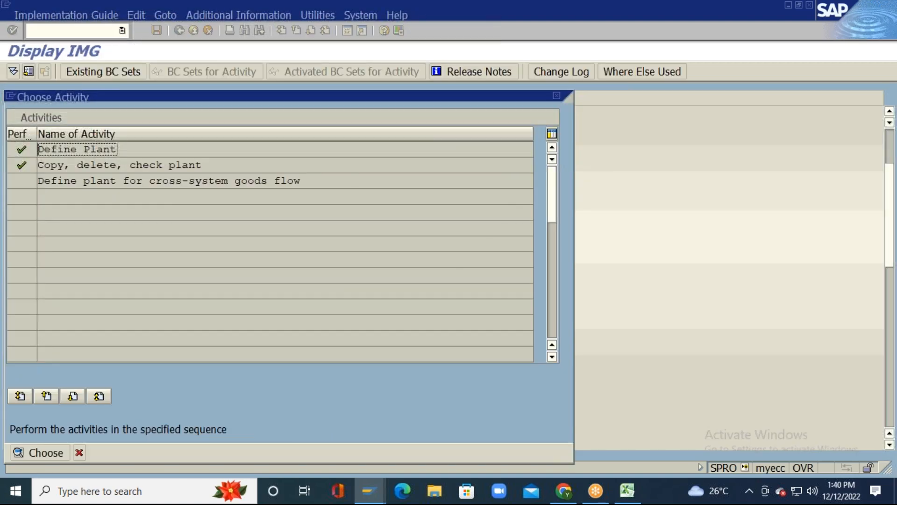
left_click(556, 96)
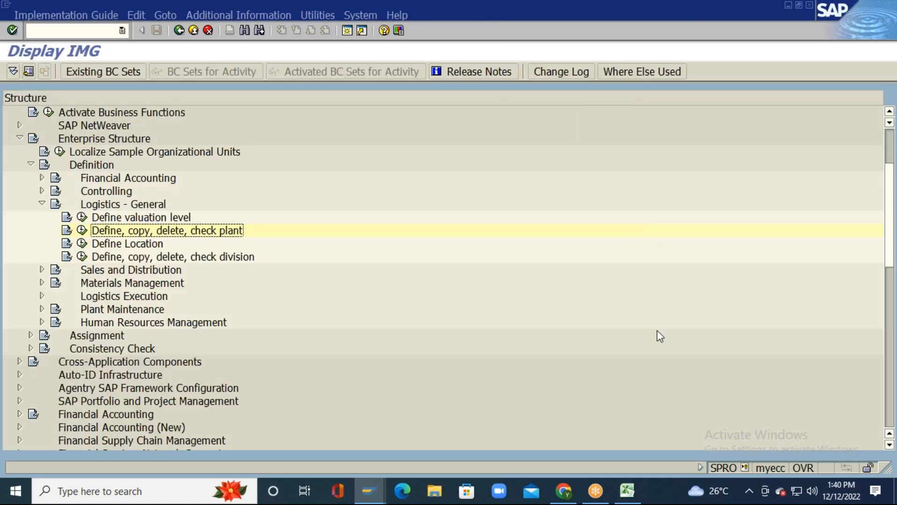
left_click(627, 490)
left_click(389, 308)
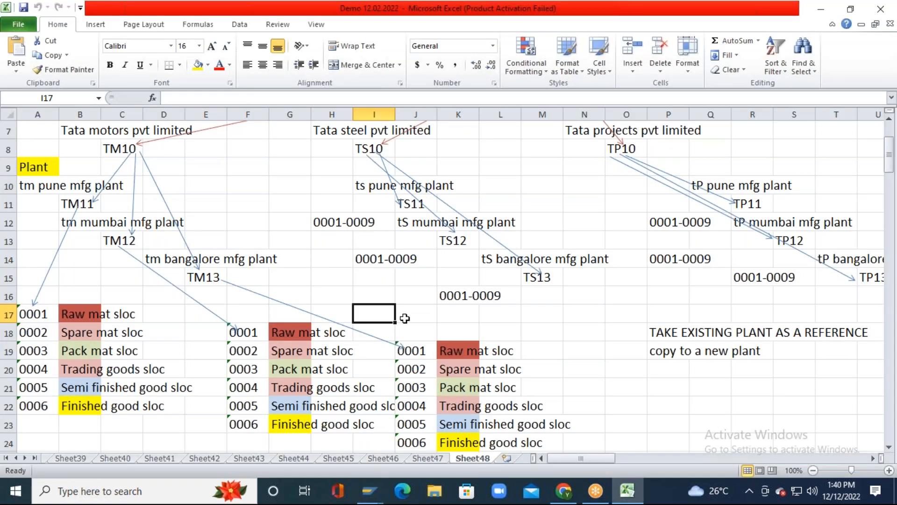
key("Left")
key("Left")
key("Left")
key("Left")
key("Left")
key("Left")
key("Left")
key("Left")
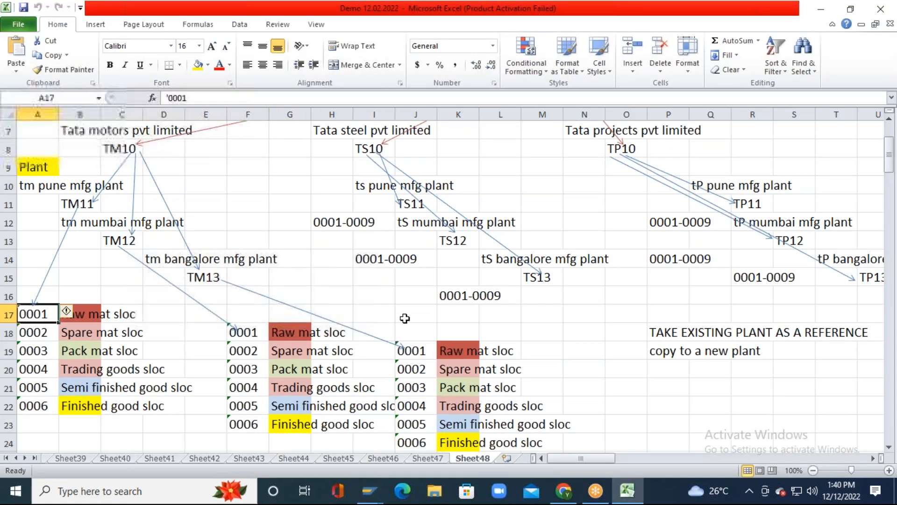
key("Up")
key("Up")
key("Up")
key("Up")
key("Up")
key("Up")
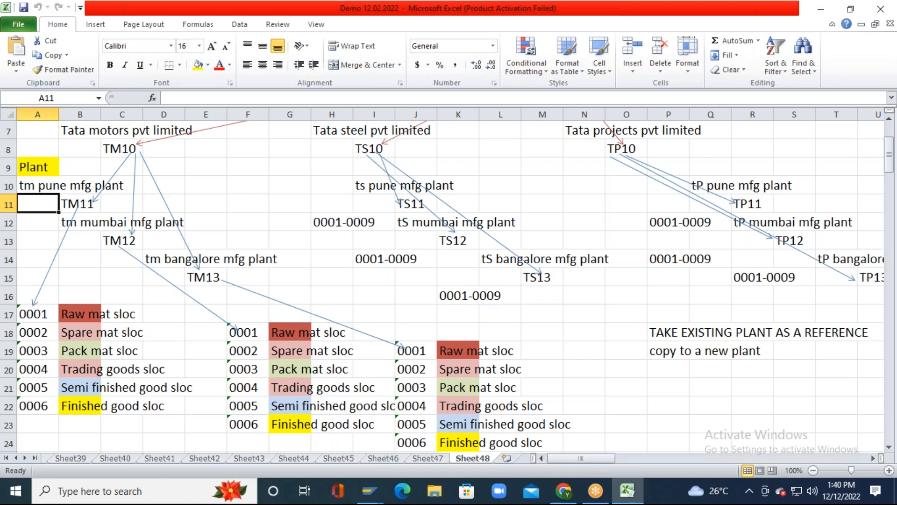
key("Right")
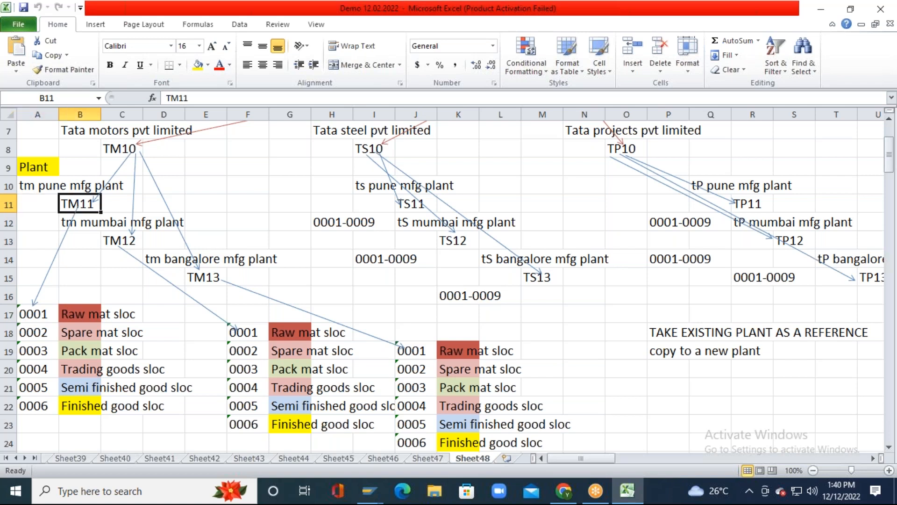
key("Down")
key("Down")
key("Down")
key("Down")
key("Down")
key("Down")
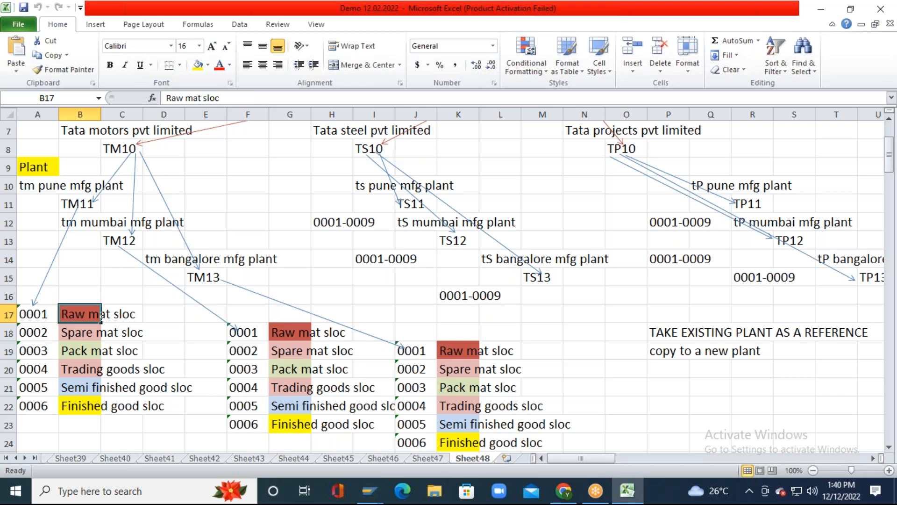
key("Right")
key("Right")
key("Right")
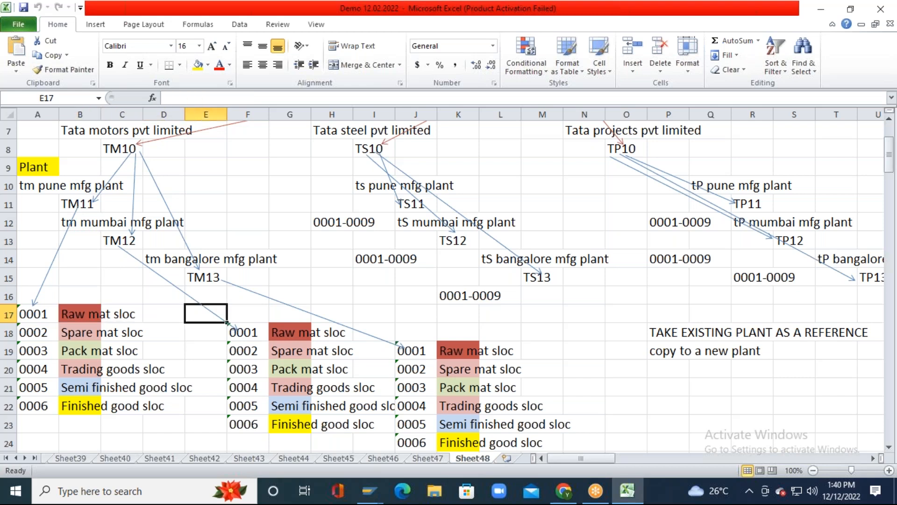
key("Down")
key("Down")
key("Down")
key("Down")
key("Down")
key("Down")
key("Right")
key("Right")
key("Right")
key("Right")
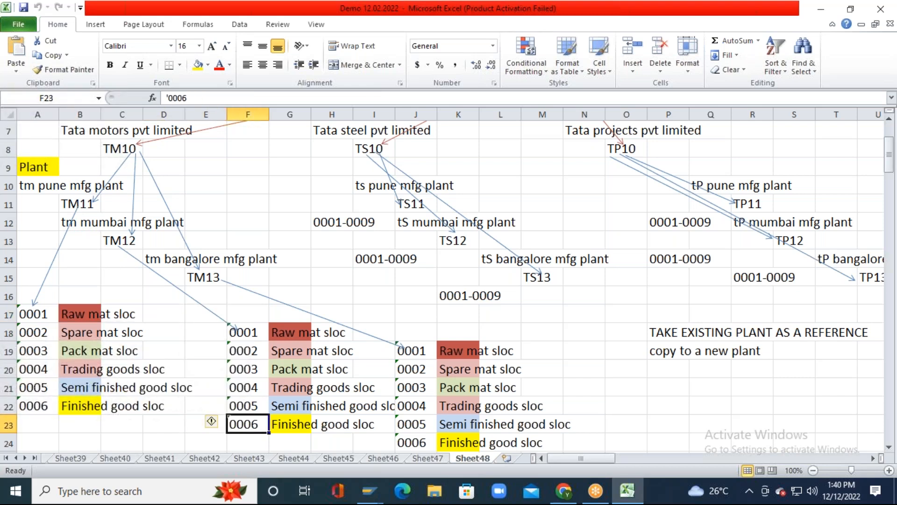
key("Up")
key("Up")
key("Up")
key("Right")
key("Down")
key("Down")
key("Down")
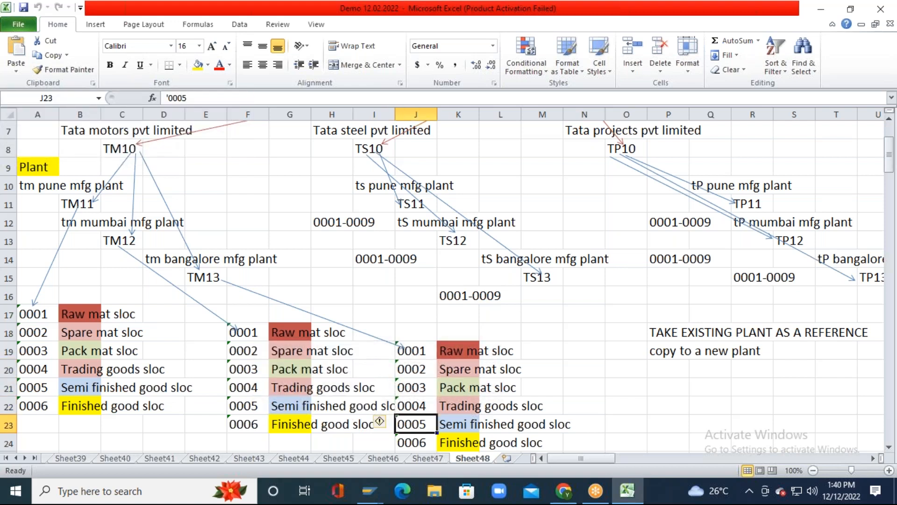
key("Left")
key("Left")
key("Left")
key("Left")
key("Left")
key("Left")
key("Left")
key("Left")
key("Left")
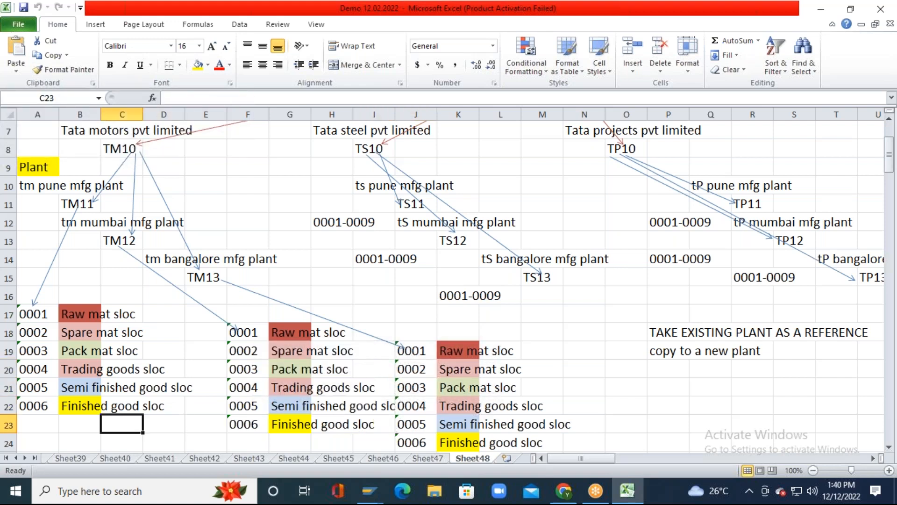
key("Up")
key("Up")
key("alt+Tab")
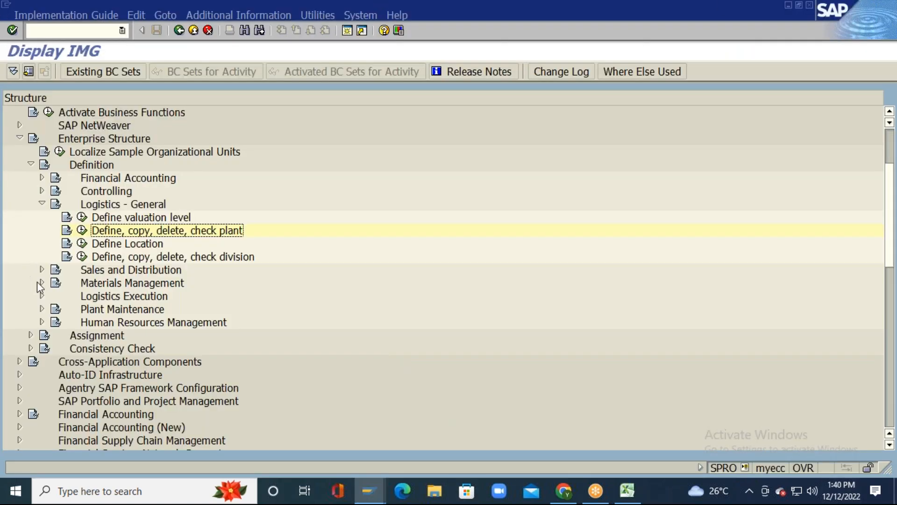
Step: Expand Materials Management under Enterprise Structure and run Maintain storage location
left_click(108, 286)
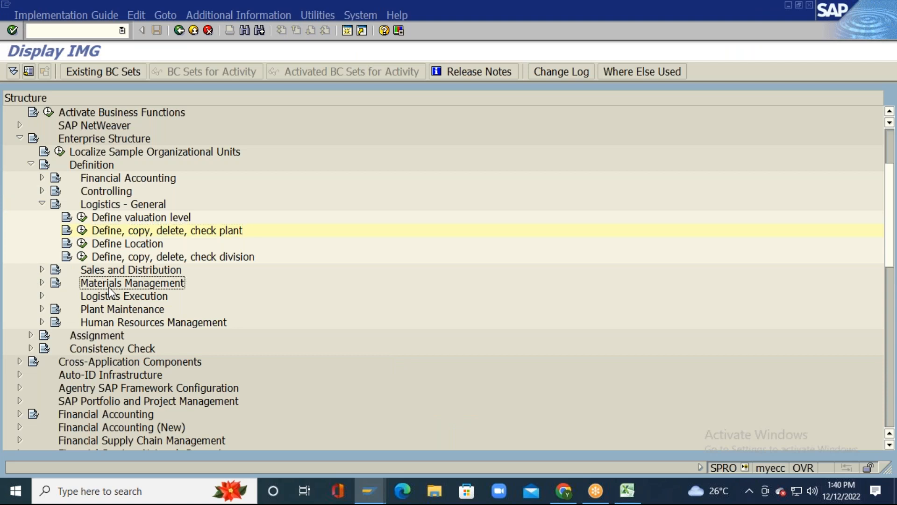
left_click(42, 283)
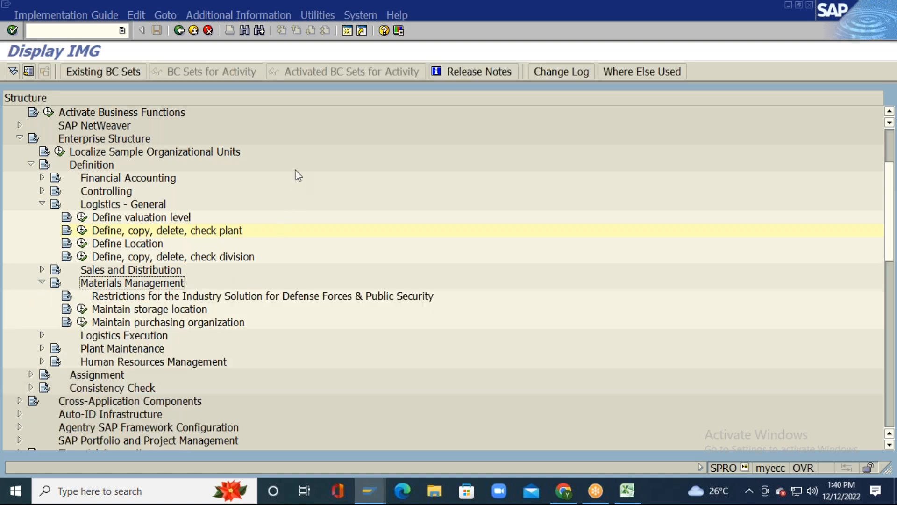
scroll(297, 174, "down", 2)
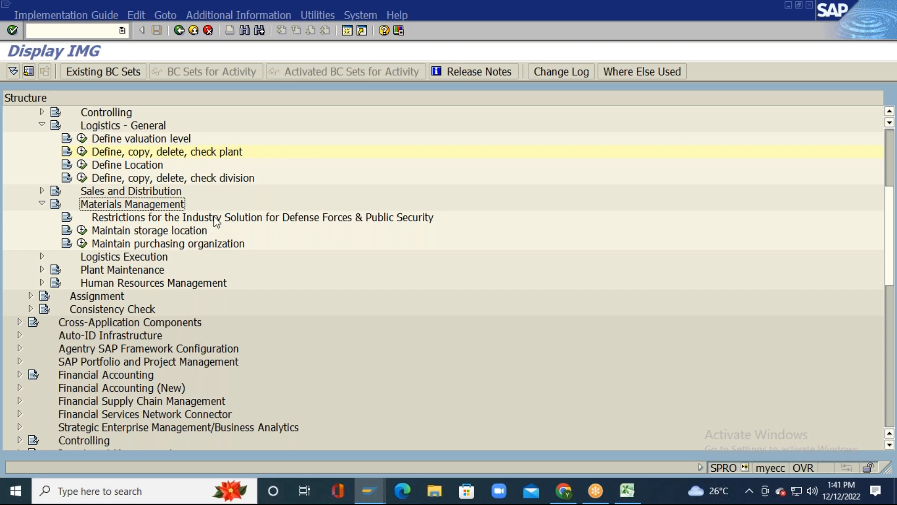
left_click(82, 230)
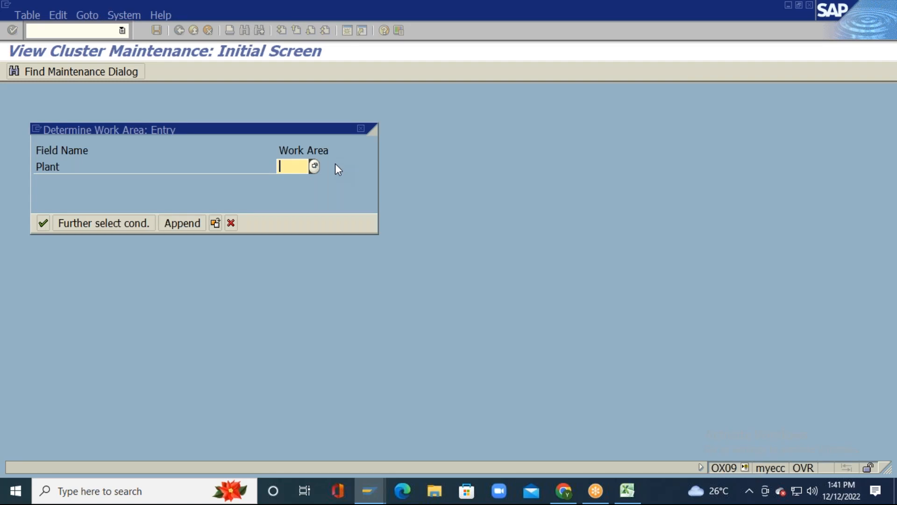
Step: Look up plant TM11 in Excel and enter it as the work area to list its storage locations
key("alt+Tab")
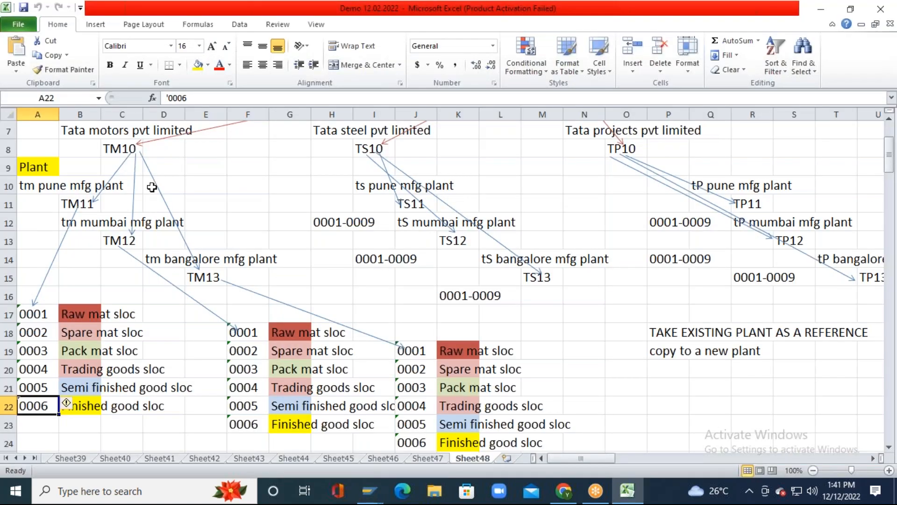
left_click(66, 203)
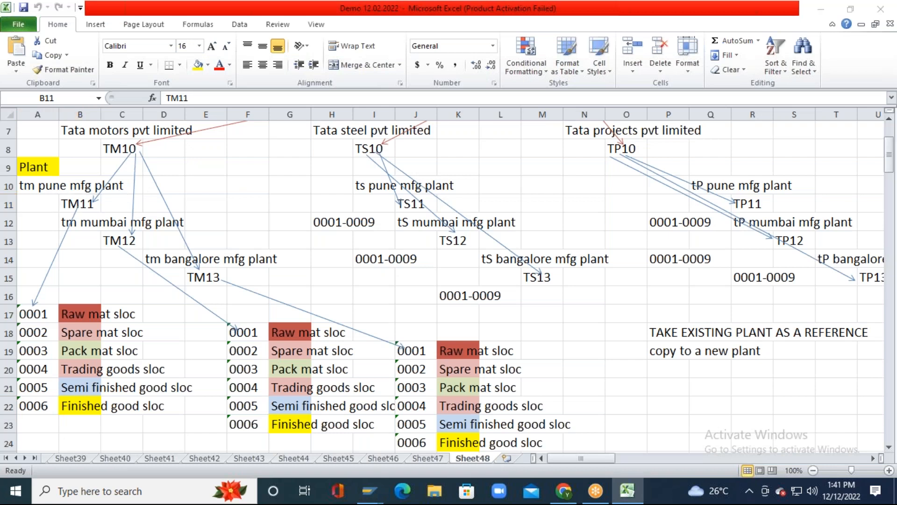
key("alt+Tab")
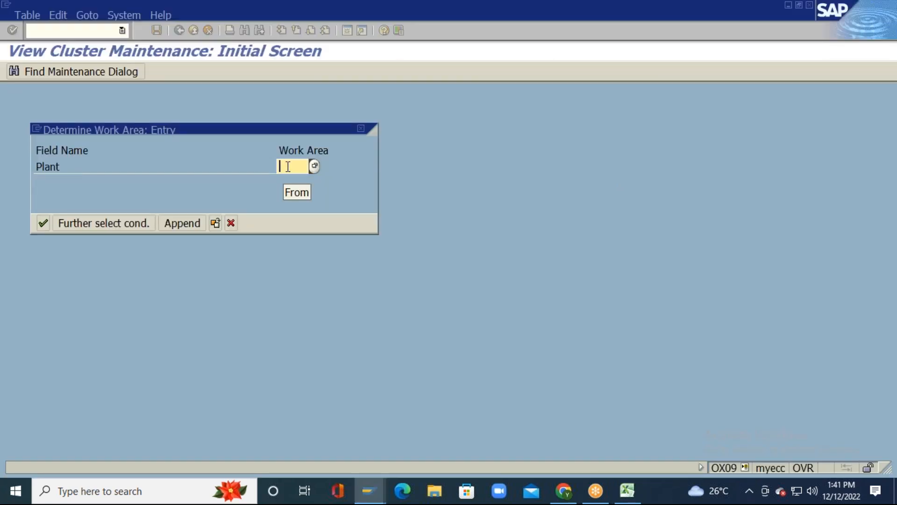
type("TM11")
key("Return")
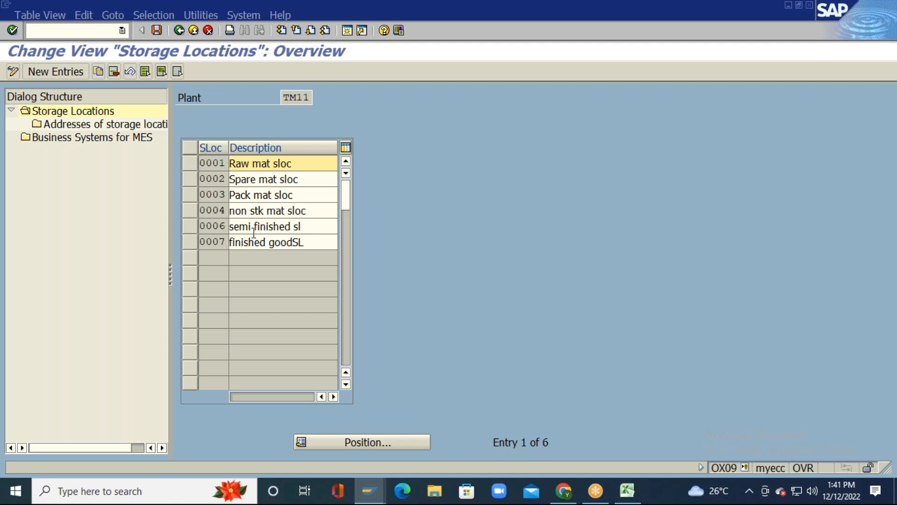
key("alt+Tab")
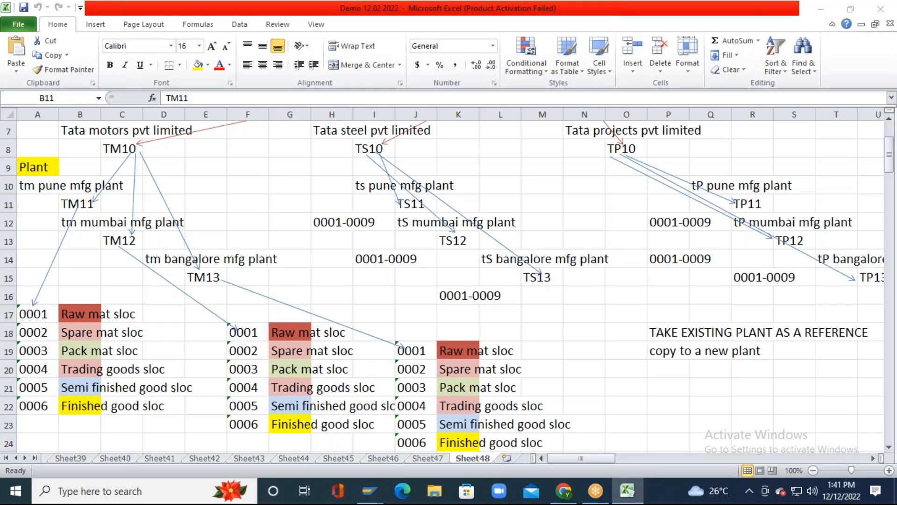
key("alt+Tab")
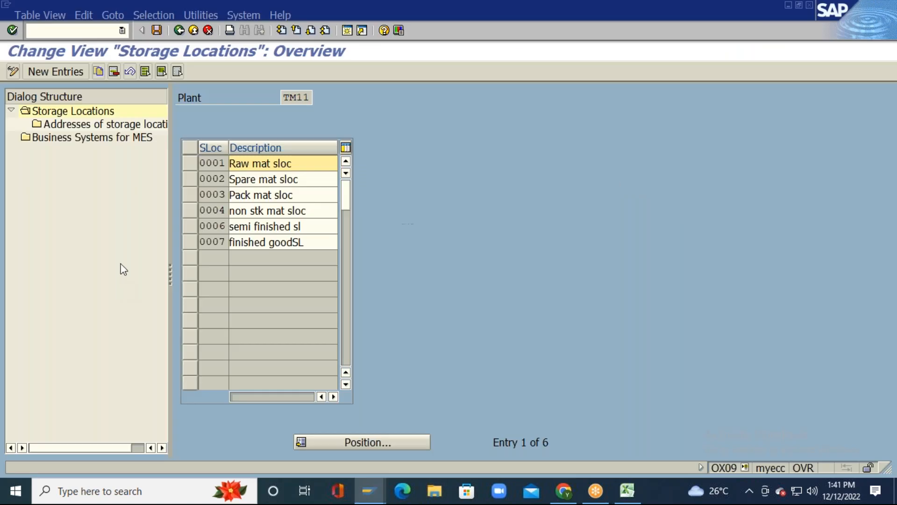
Step: Delete all six TM11 storage locations, confirm both notices, and save under a customizing request
left_click(145, 71)
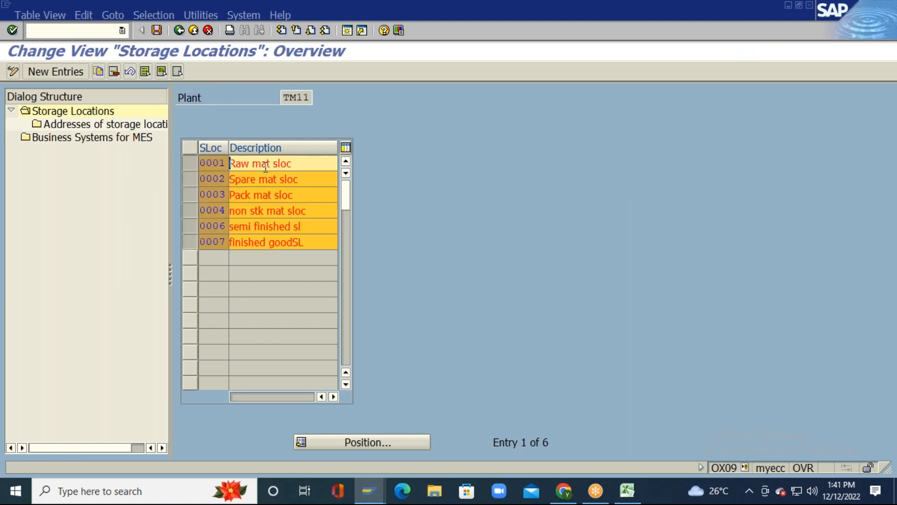
left_click(114, 71)
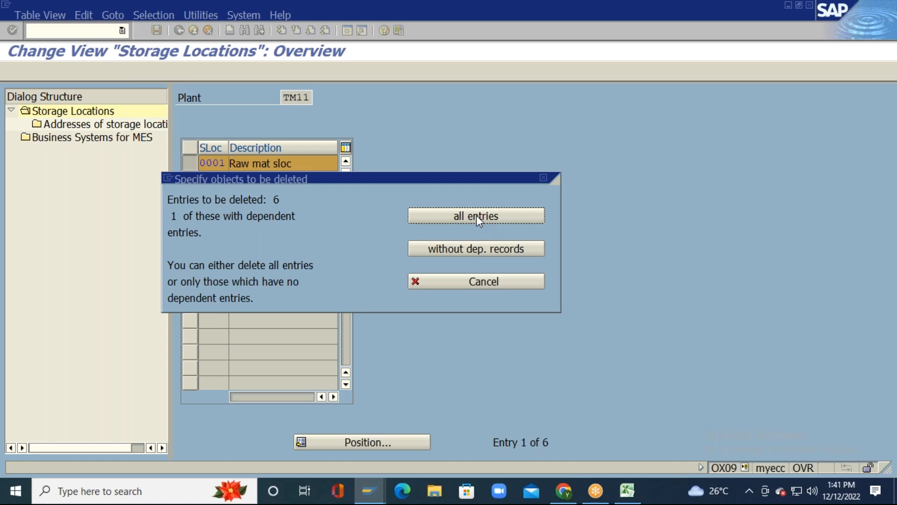
left_click(502, 214)
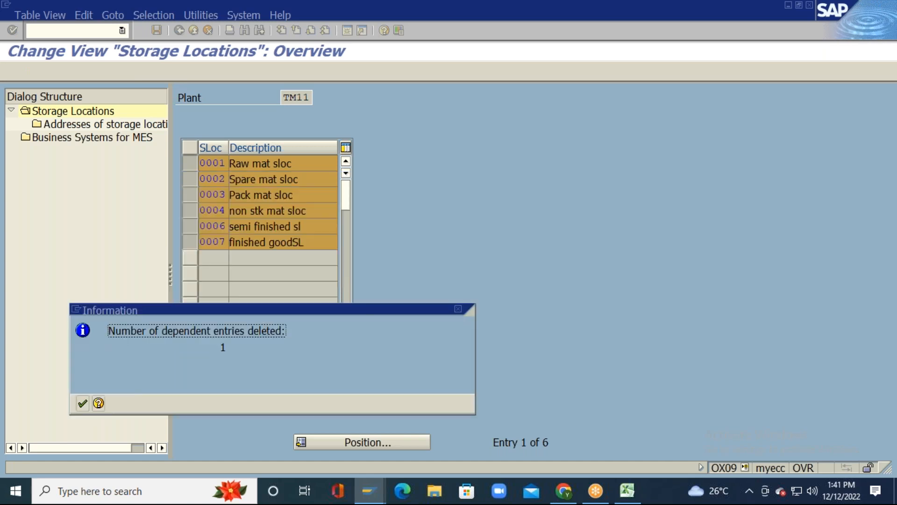
left_click(83, 401)
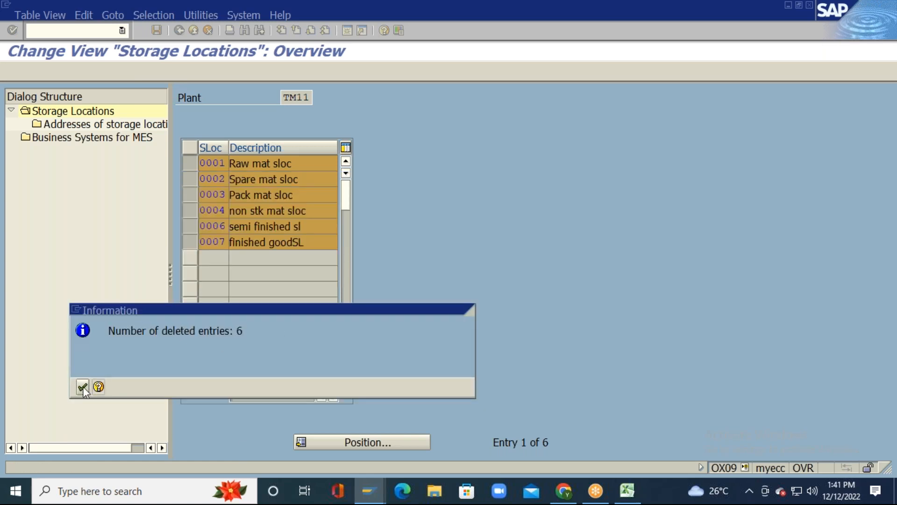
left_click(82, 387)
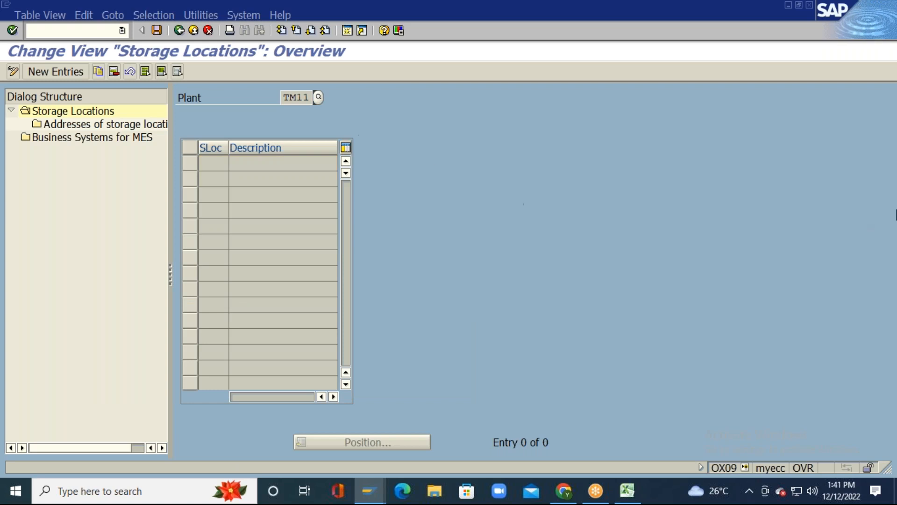
left_click(156, 30)
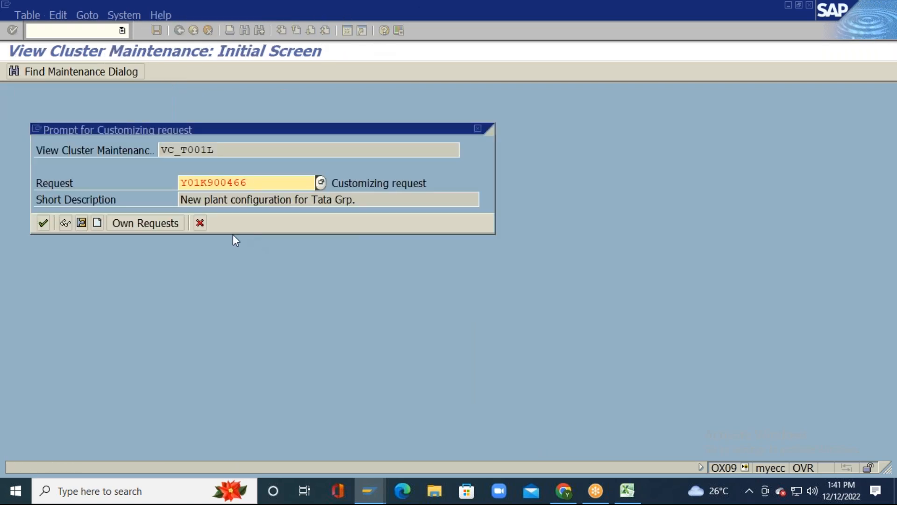
left_click(38, 222)
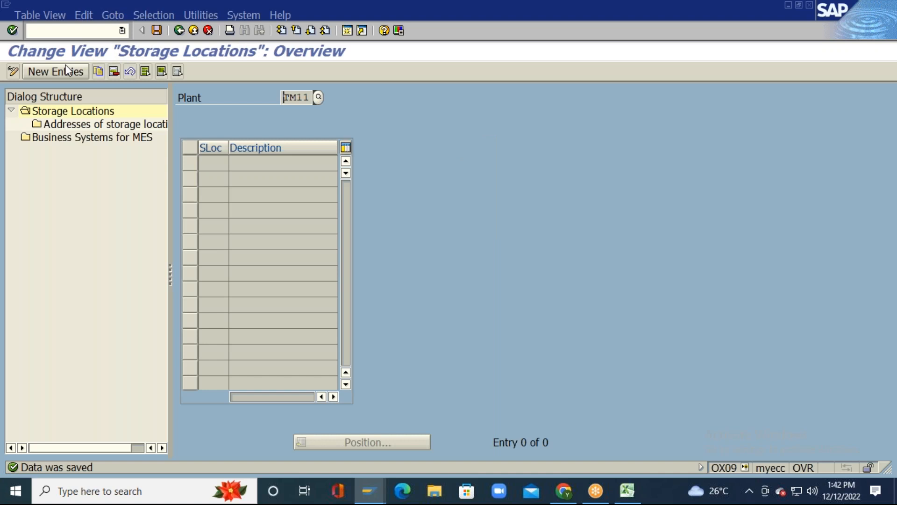
Step: Add new entries and paste storage location codes 0001–0006 from Excel cells A17:A22
left_click(66, 71)
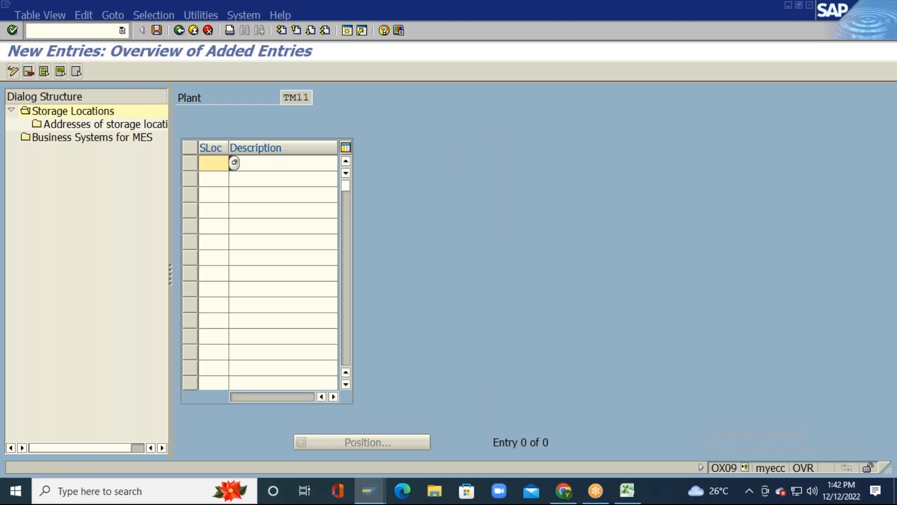
key("alt+Tab")
left_click_drag(32, 314, 41, 402)
key("ctrl+c")
key("alt+Tab")
key("ctrl+v")
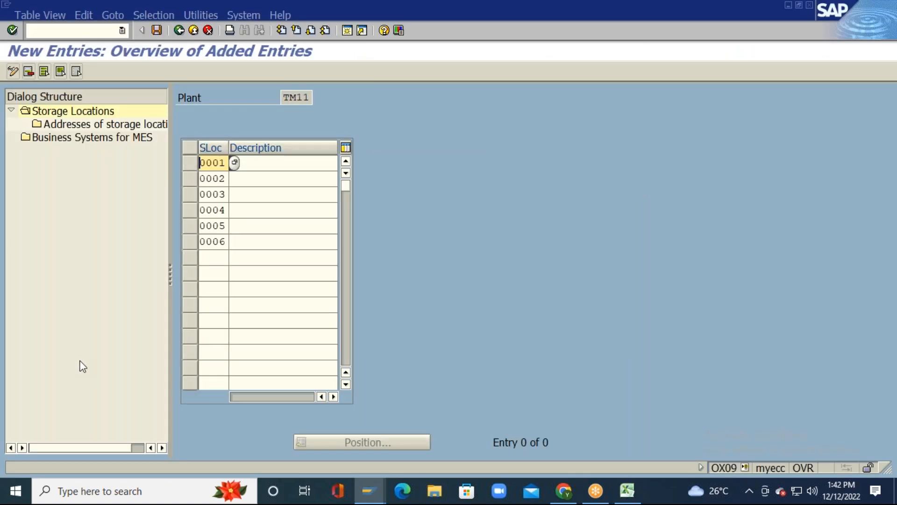
Step: Paste descriptions from Excel B17:B22, Raw mat sloc through Finished good sl, into rows 0001–0006
left_click(289, 162)
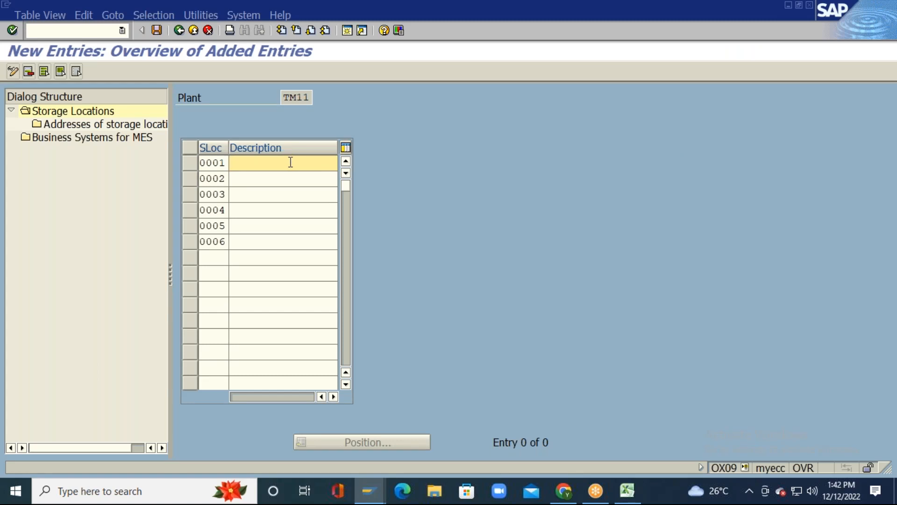
key("alt+Tab")
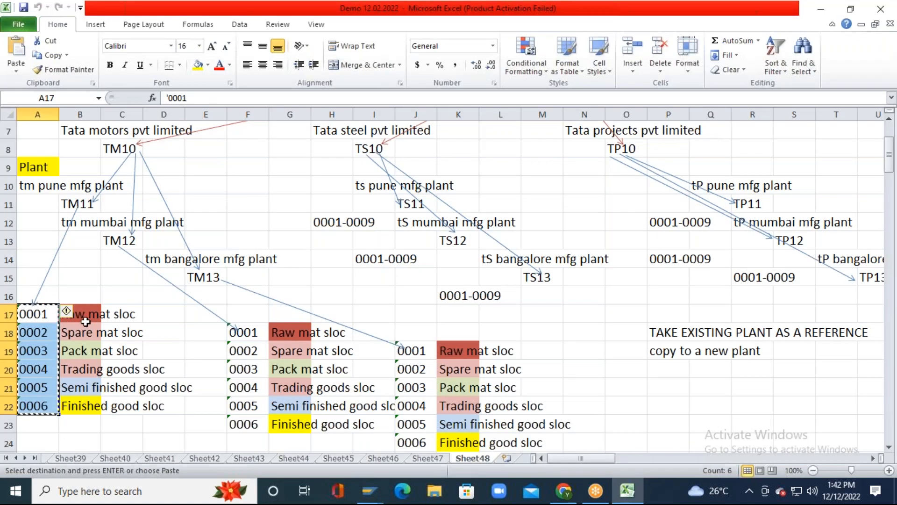
left_click_drag(81, 312, 94, 403)
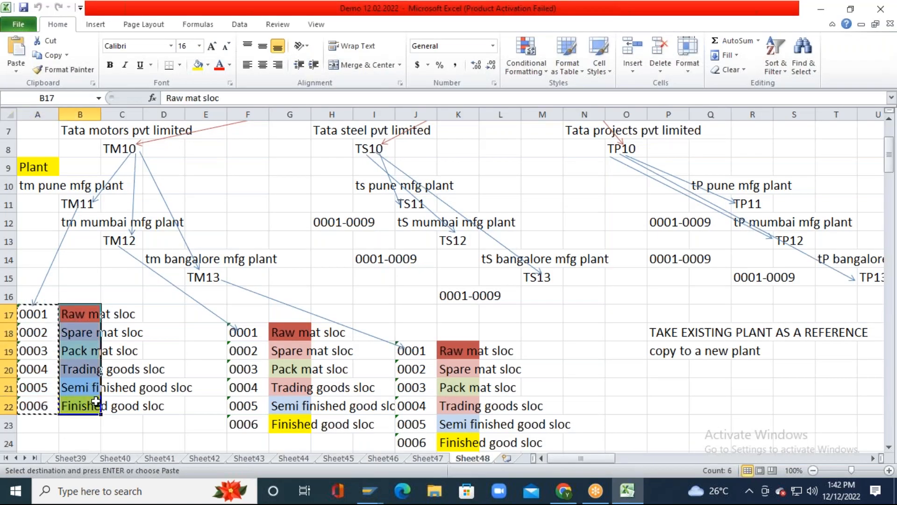
key("ctrl+c")
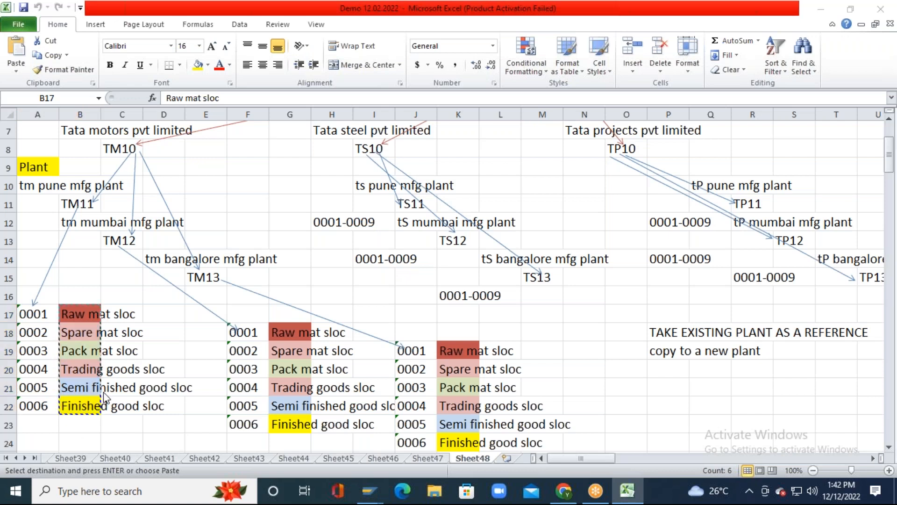
key("alt+Tab")
key("ctrl+v")
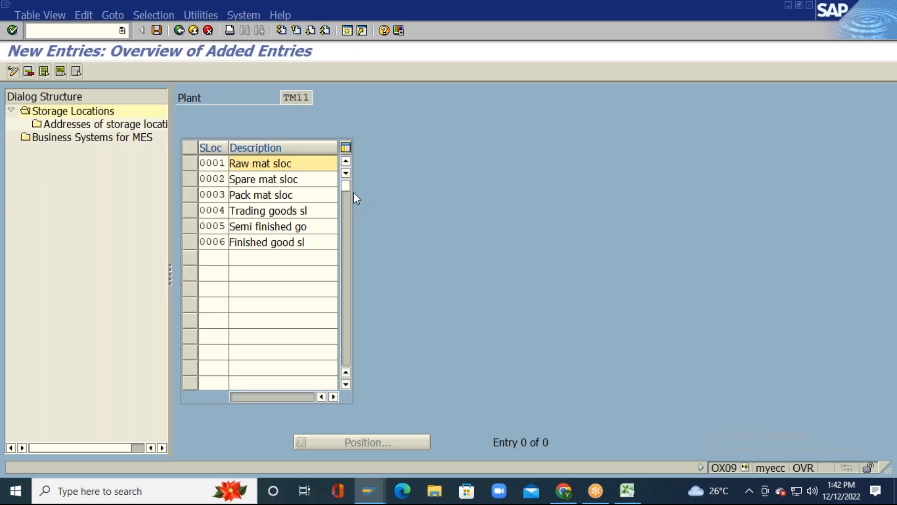
Step: Validate the six new TM11 entries and select storage location 0001
key("Return")
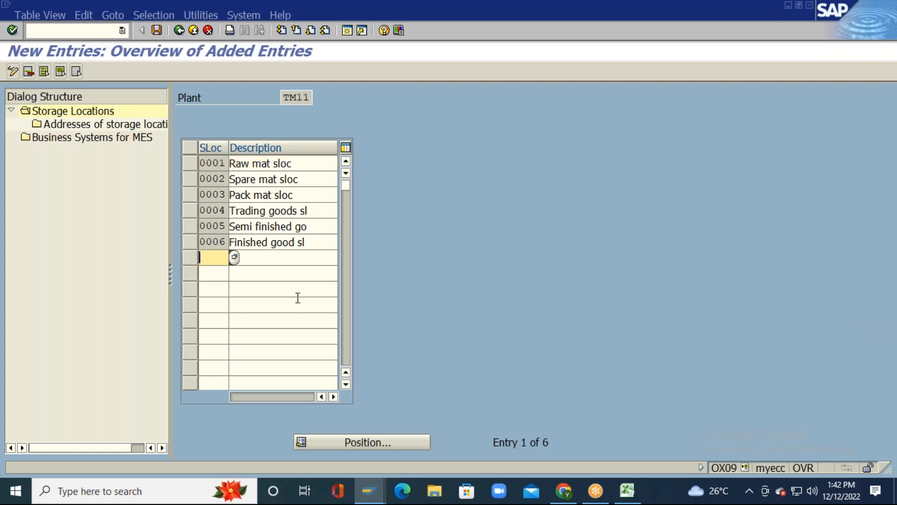
left_click(195, 163)
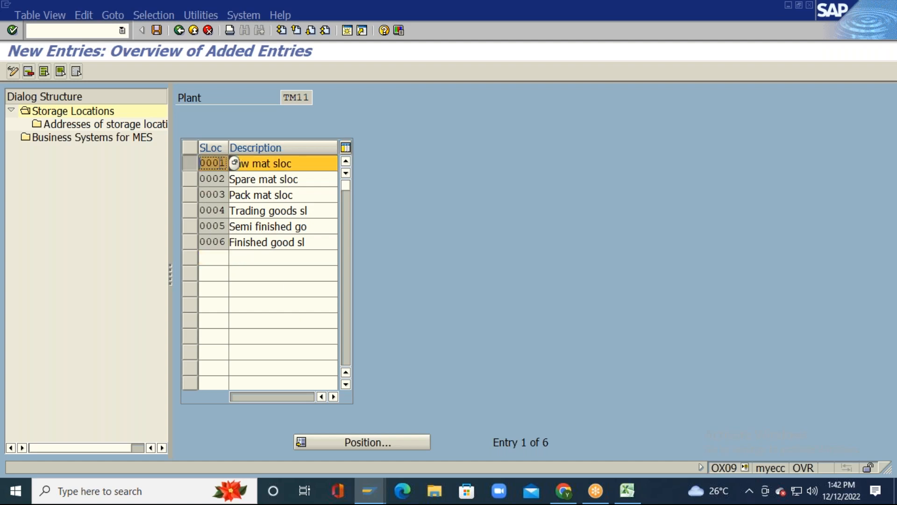
Step: Open storage location 0001's address list and create address number 01
left_click(101, 126)
double_click(100, 125)
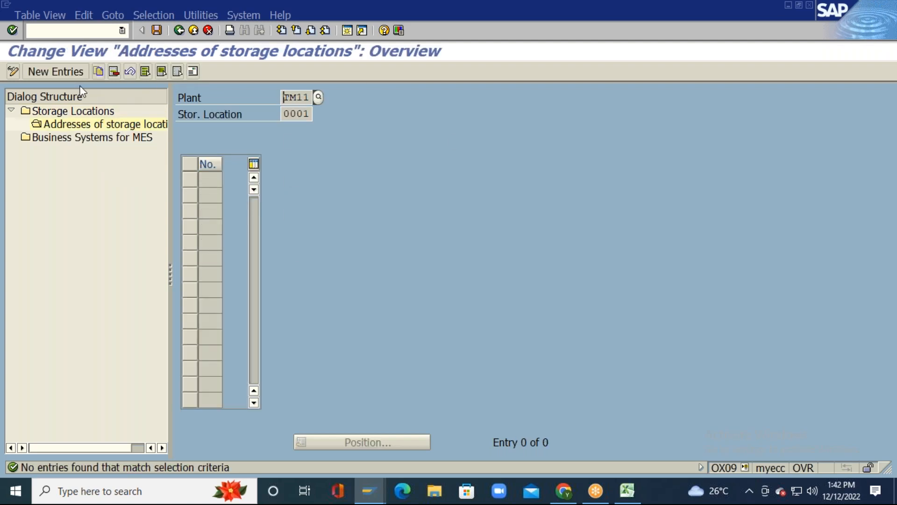
left_click(56, 72)
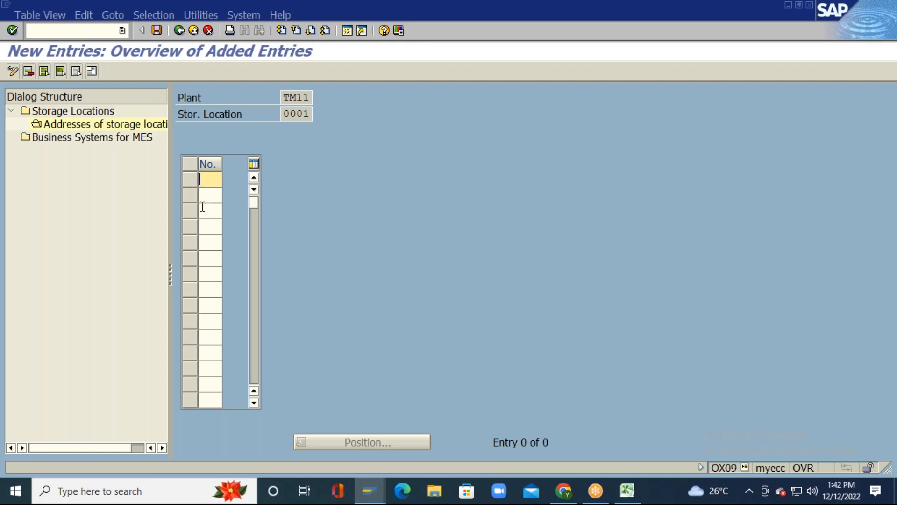
type("01")
key("Return")
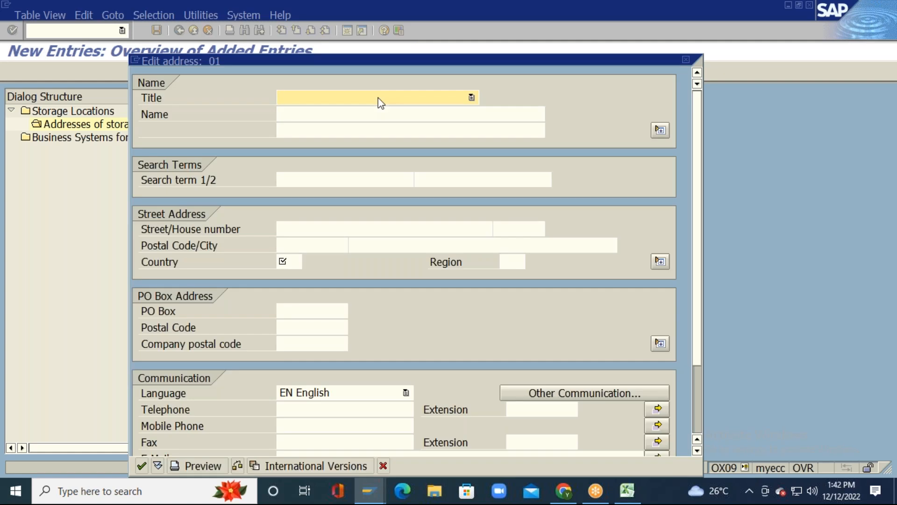
Step: Set title Company with names tm pune mfg plant and tm pune mfg plant-1
key("c")
key("Tab")
key("BackSpace")
key("Down")
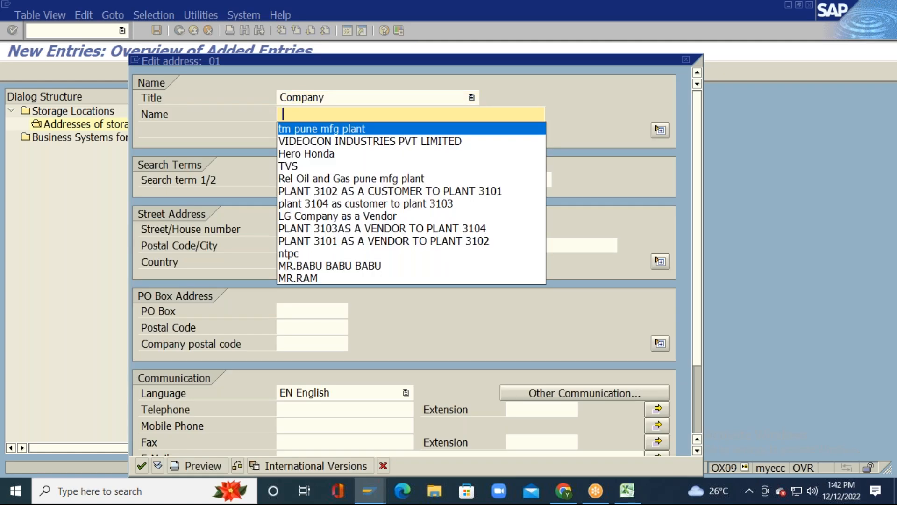
key("Return")
key("Tab")
key("BackSpace")
key("Down")
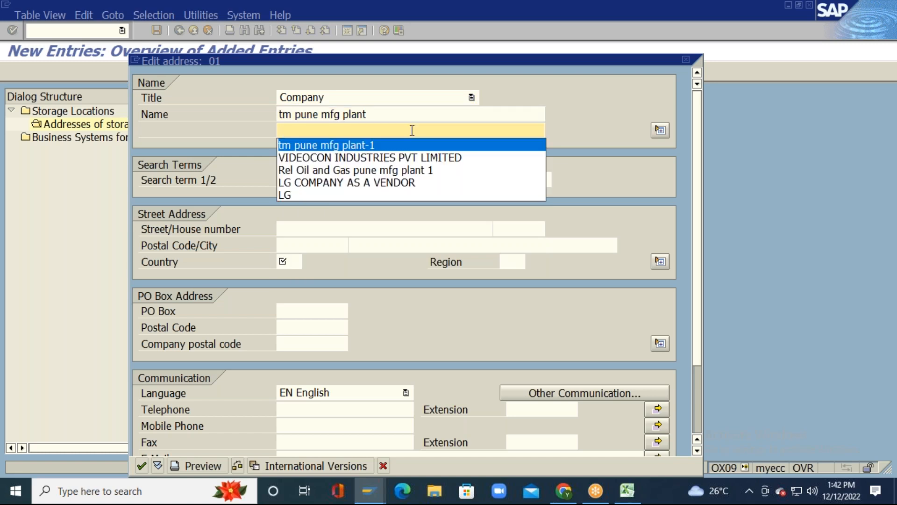
key("Return")
Step: Fill the search terms with TM PUNE and MFG PLANT
key("Tab")
key("BackSpace")
key("Down")
key("Return")
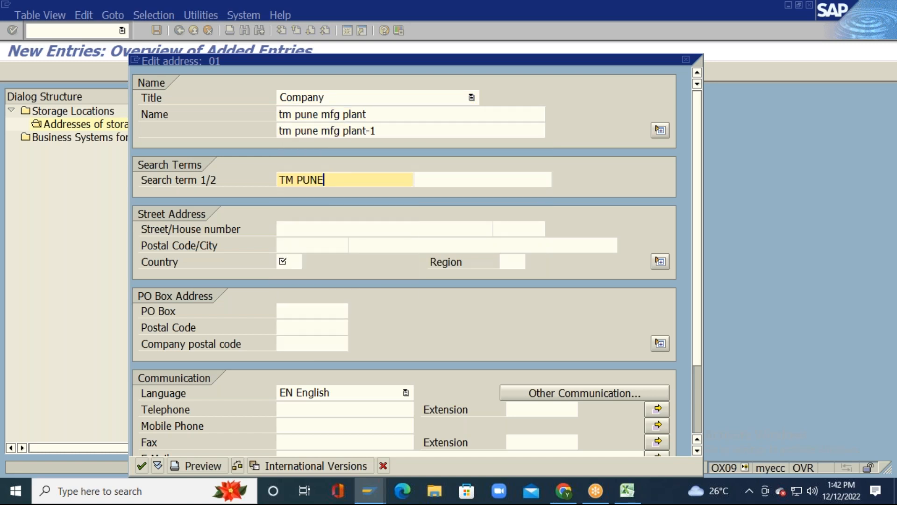
left_click(483, 180)
key("BackSpace")
key("Down")
key("Return")
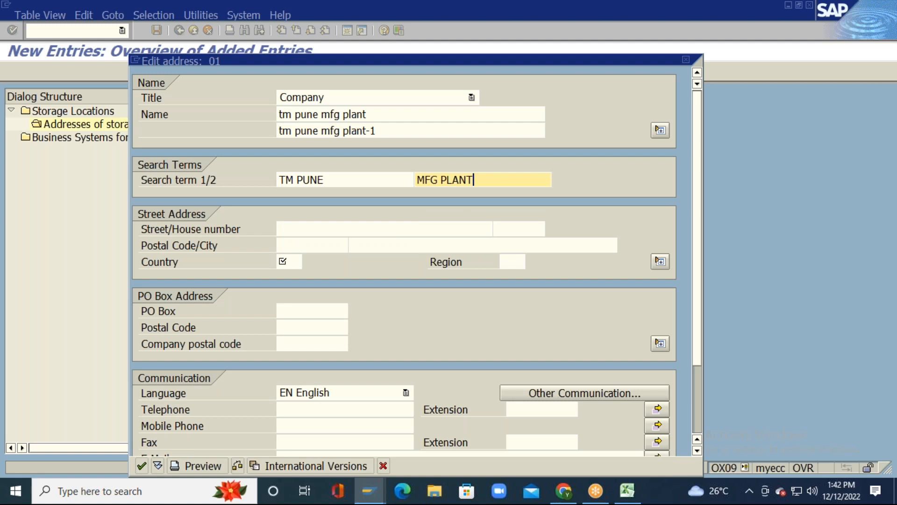
left_click(385, 229)
key("BackSpace")
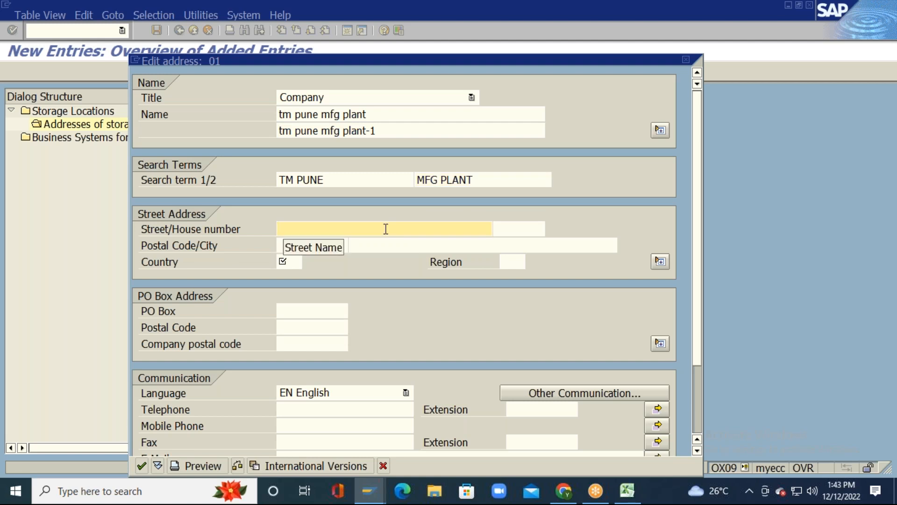
left_click(520, 228)
left_click(286, 245)
key("Down")
key("Return")
left_click(484, 245)
key("space")
key("Down")
key("Return")
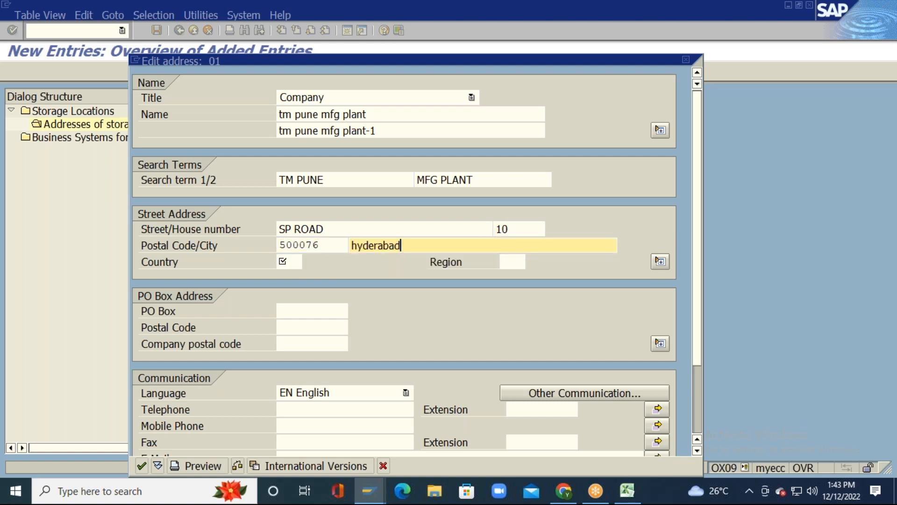
Step: Set the country to IN and the region to 01
left_click(298, 262)
key("Down")
key("Return")
left_click(519, 261)
key("Down")
key("Return")
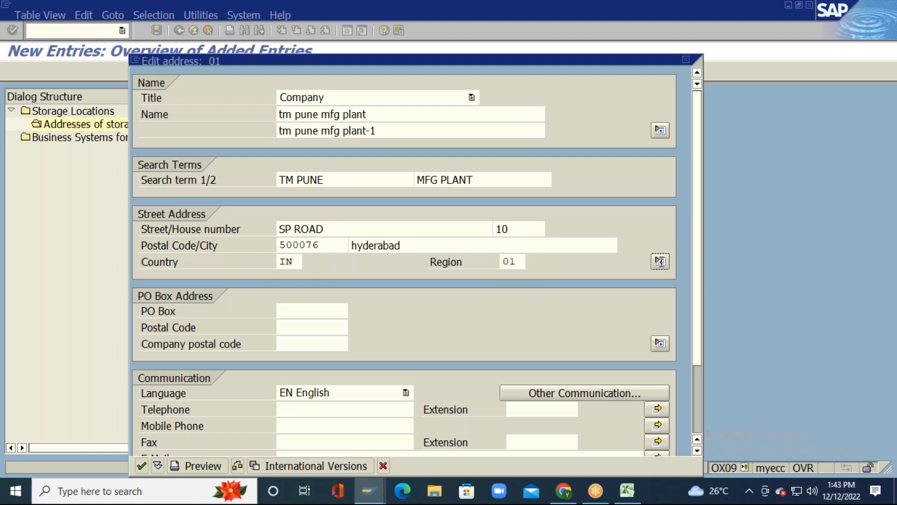
Step: Fill PO Box 500076, PO Box postal code 500076 and company postal code 500074
left_click(310, 311)
key("Down")
key("Return")
left_click(314, 328)
key("Down")
key("Return")
left_click(313, 343)
key("Down")
key("Return")
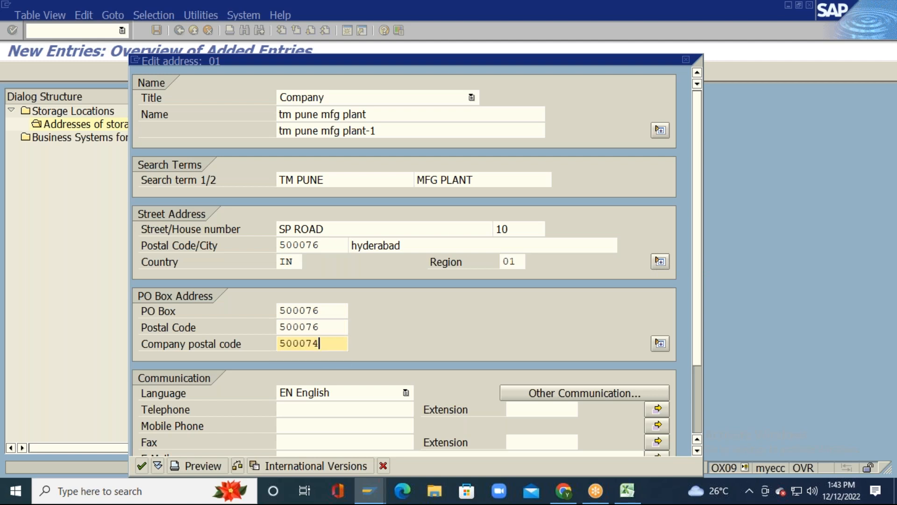
Step: Fill telephone, mobile and fax numbers from earlier entries and submit the address for checking
left_click(347, 409)
key("Down")
key("Return")
left_click(347, 425)
key("Down")
key("Return")
left_click(346, 442)
key("Down")
key("Return")
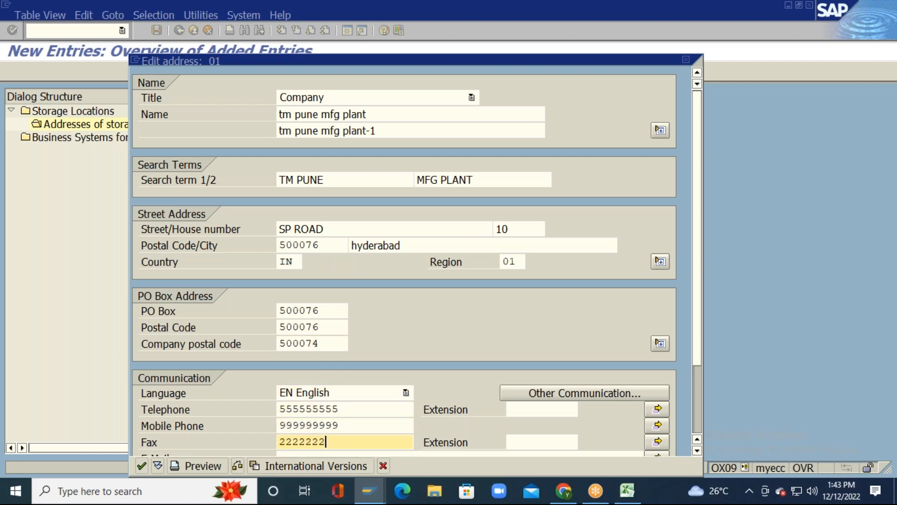
key("Return")
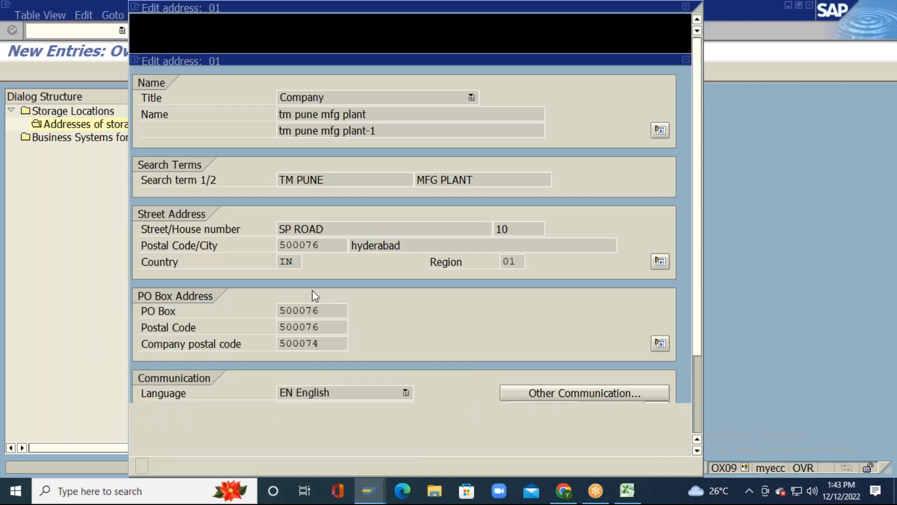
Step: Dismiss the postal code warning and clear the company postal code
key("Return")
key("Delete")
key("Delete")
key("Delete")
key("Delete")
key("Delete")
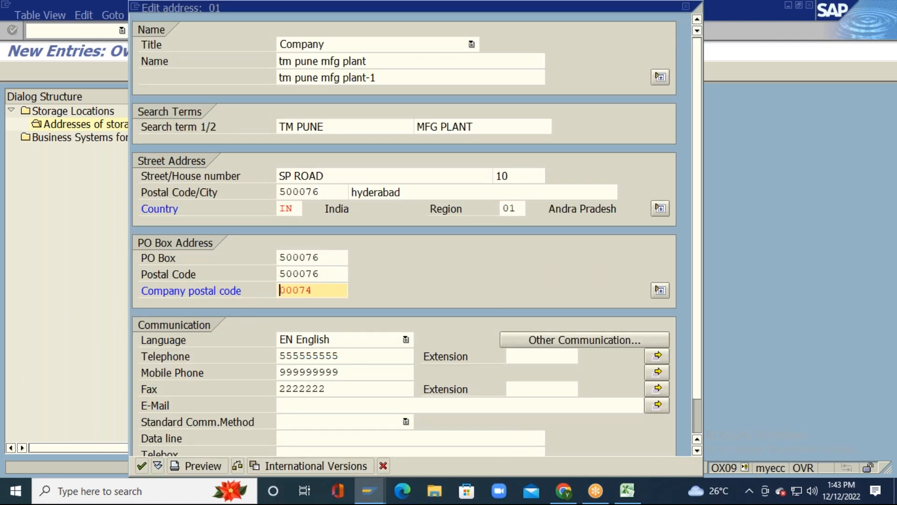
key("Tab")
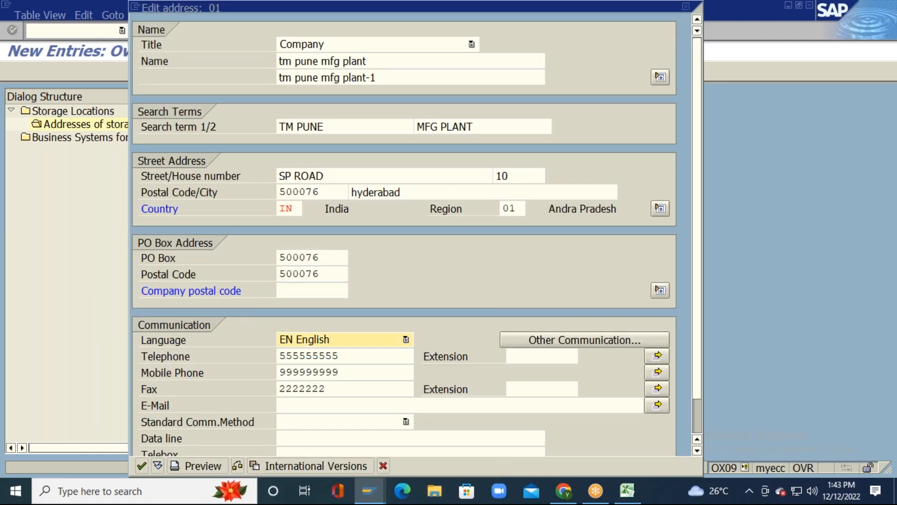
key("shift+Tab")
key("shift+Tab")
left_click(314, 290)
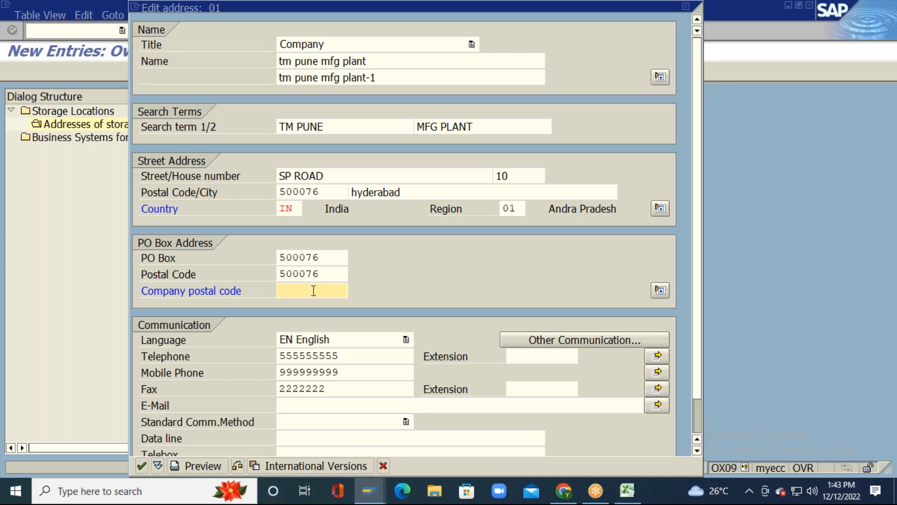
key("Tab")
key("Tab")
key("Tab")
key("Tab")
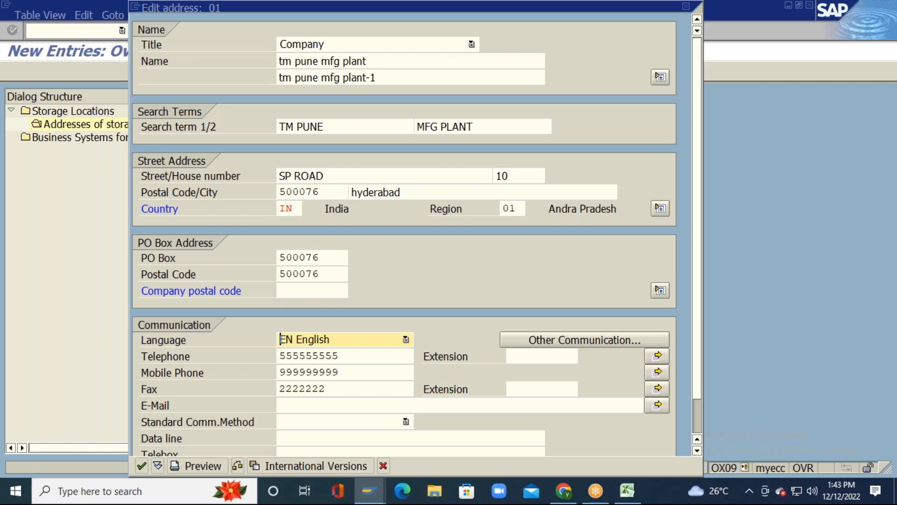
Step: Retry company postal code 500074, dismiss the repeated warning, and leave that field blank
left_click(344, 314)
left_click(345, 330)
left_click(344, 314)
left_click(314, 233)
left_click(315, 251)
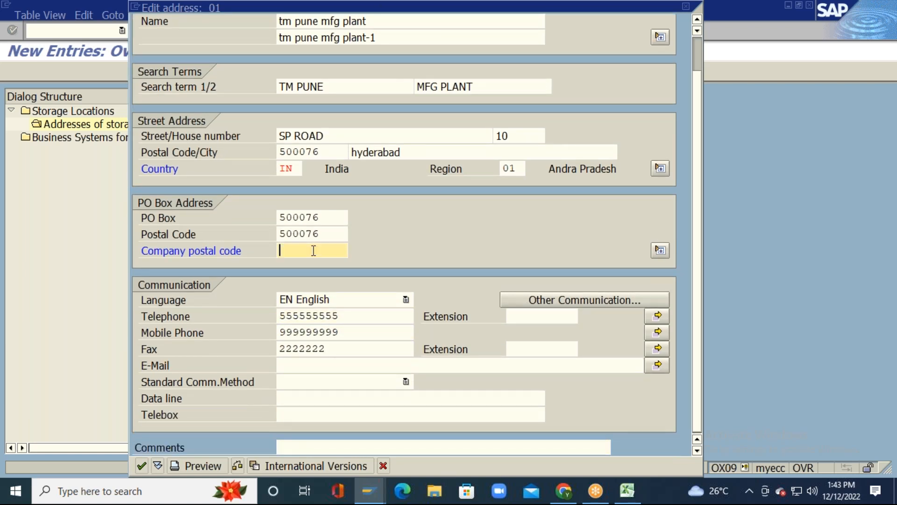
key("Return")
key("Return")
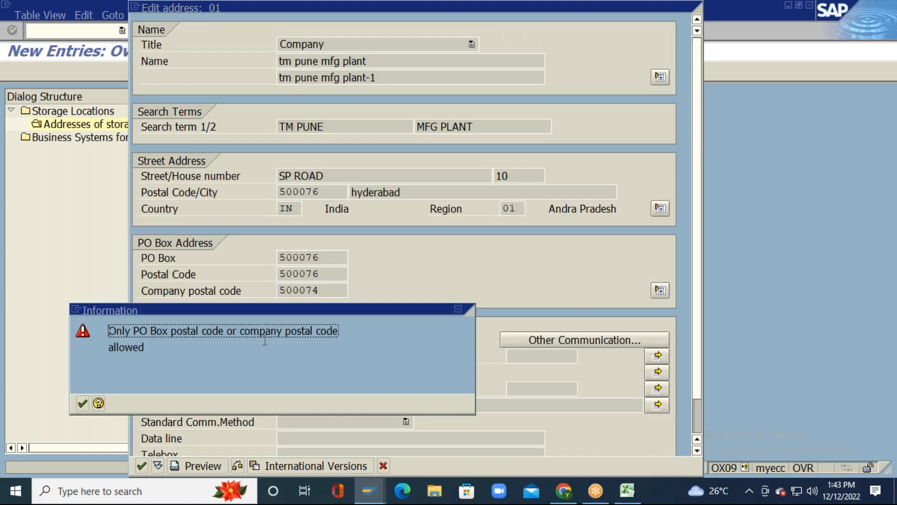
left_click(82, 403)
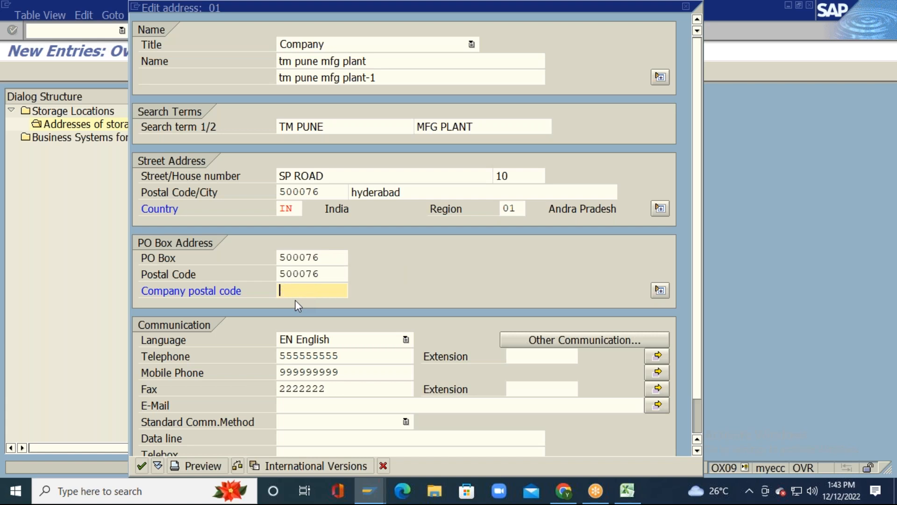
left_click(347, 343)
left_click(350, 389)
left_click(355, 452)
left_click(412, 57)
left_click(411, 39)
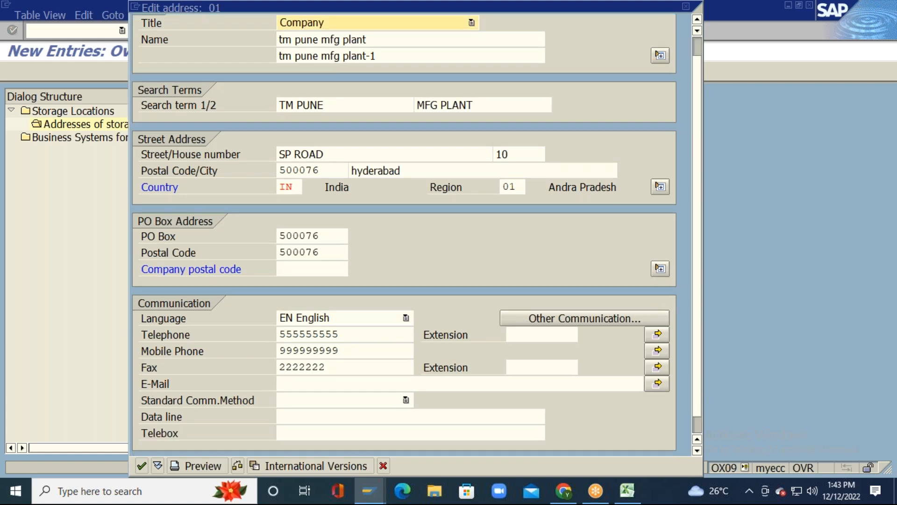
Step: Enter the e-mail address and make INT E-Mail the standard communication method
key("Up")
key("Up")
key("Up")
key("Up")
key("Up")
key("Up")
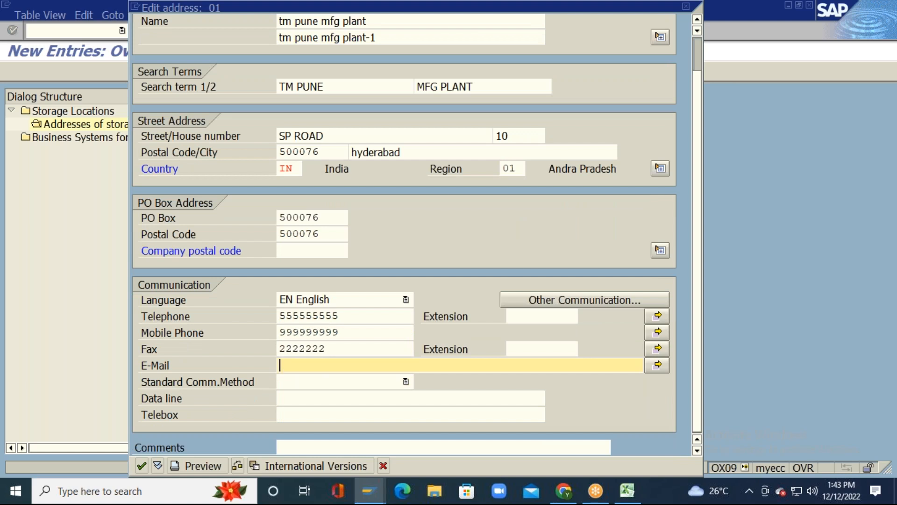
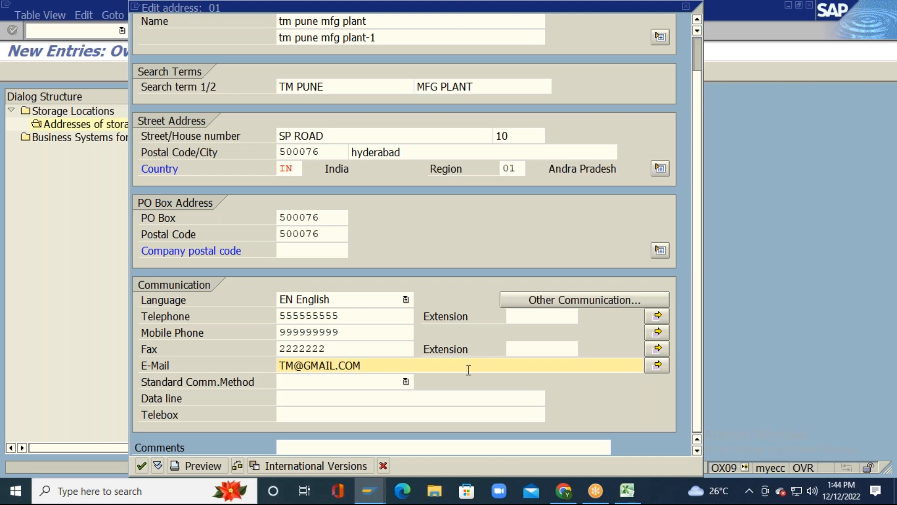
left_click(345, 382)
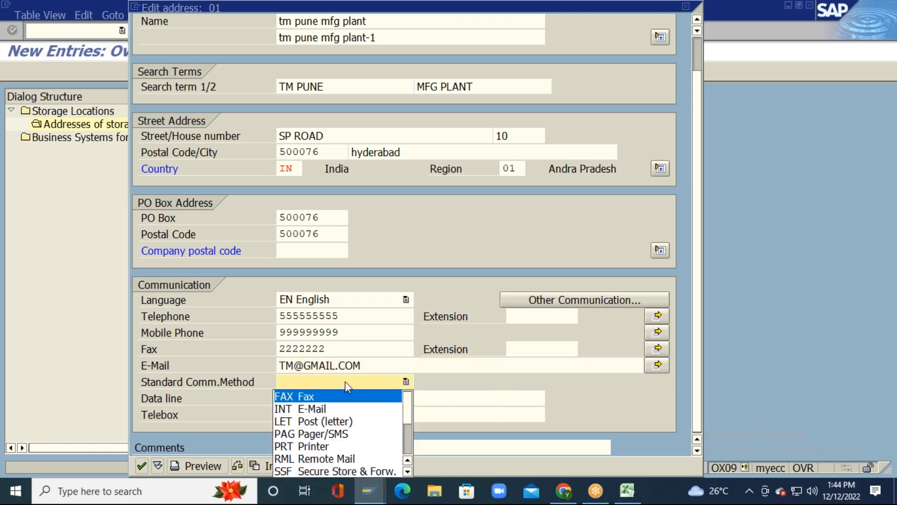
left_click(331, 409)
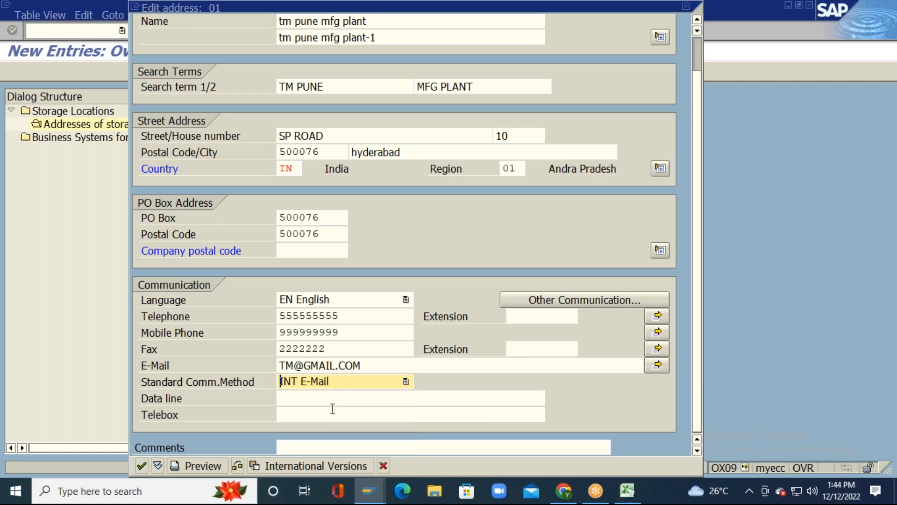
Step: Fill the data line, telebox and comments fields with previously used entries
left_click(411, 397)
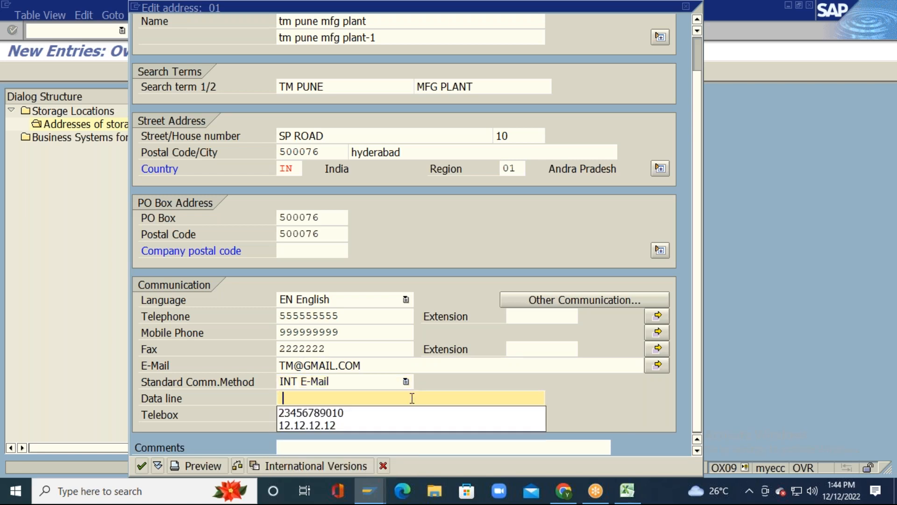
left_click(395, 413)
left_click(411, 416)
left_click(402, 428)
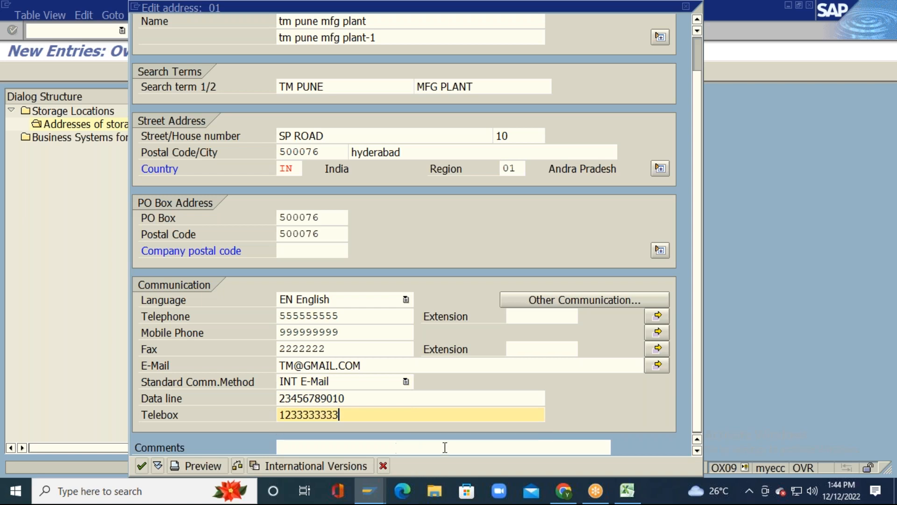
left_click(398, 448)
left_click(603, 475)
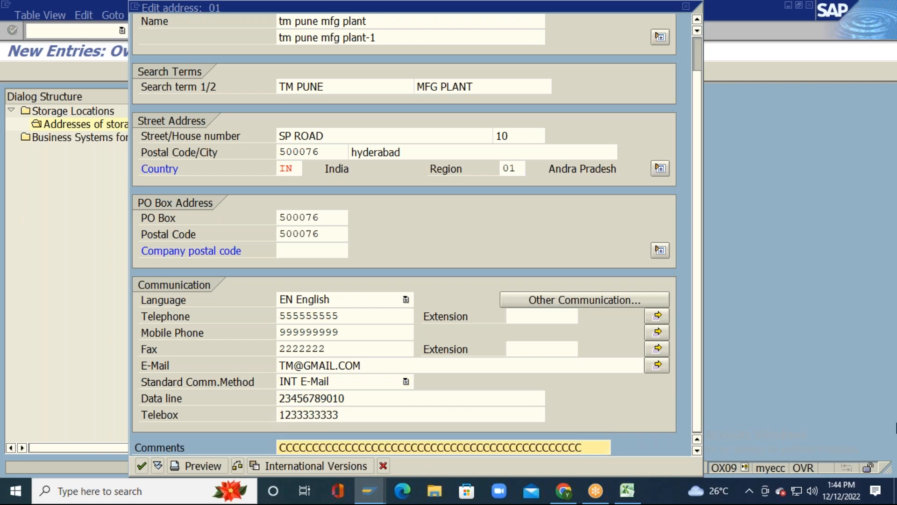
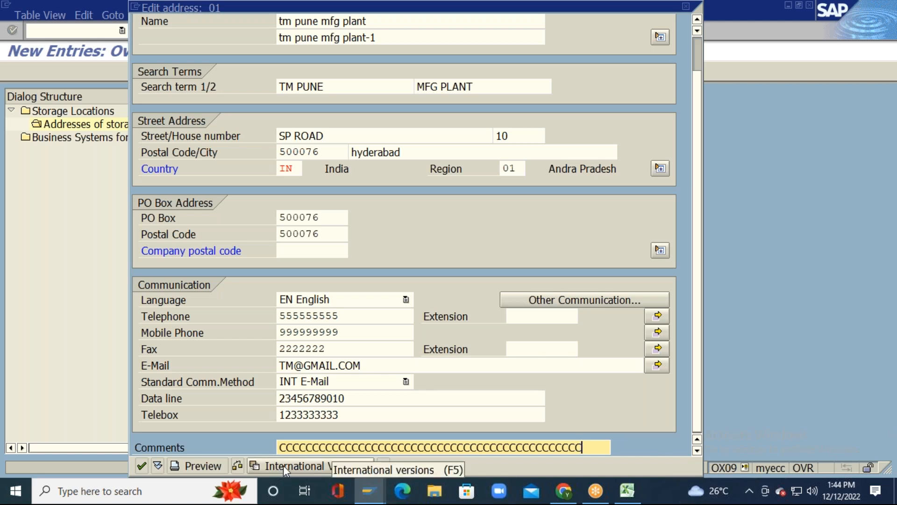
Step: Create an International version of address 01 with title Company
left_click(309, 465)
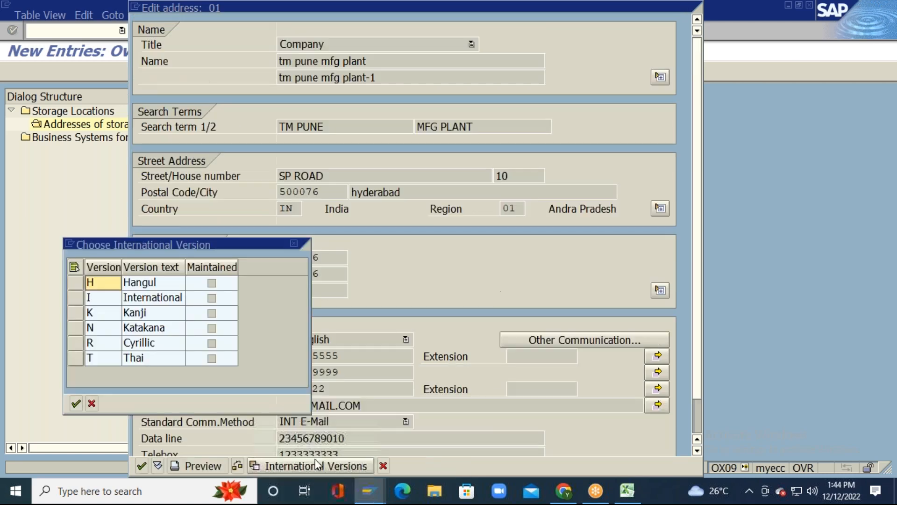
left_click(75, 298)
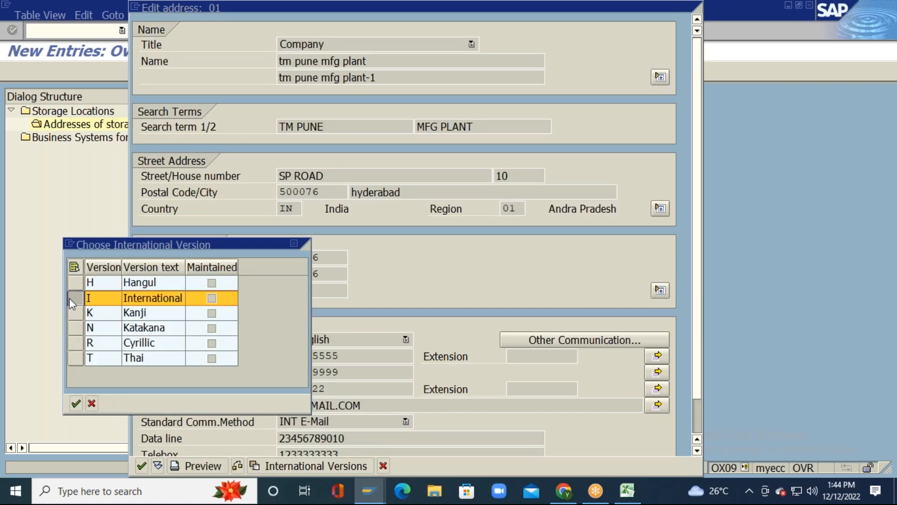
left_click(76, 403)
left_click(387, 43)
left_click(378, 60)
Step: Fill the name lines with 'tm pune mfg plant' and 'tm pune mfg plant-1' from history
left_click(405, 61)
left_click(406, 70)
left_click(411, 76)
left_click(406, 91)
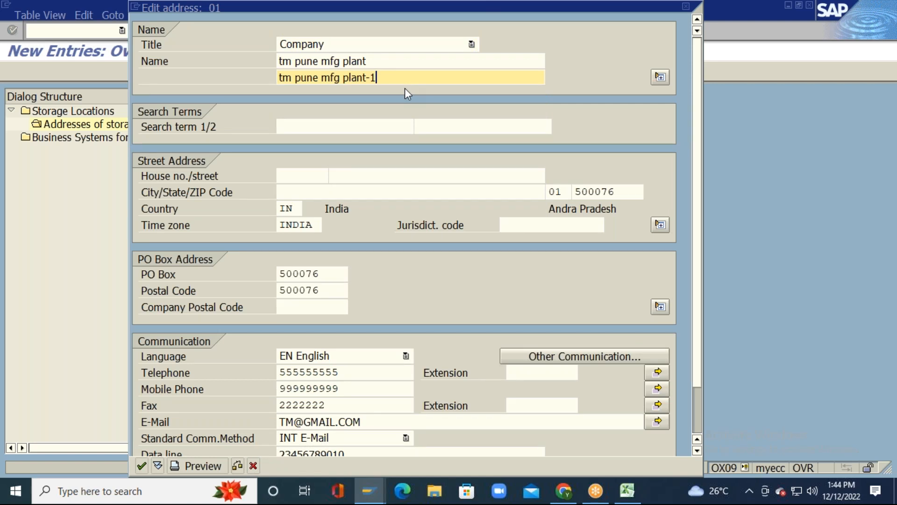
left_click(338, 127)
left_click(422, 178)
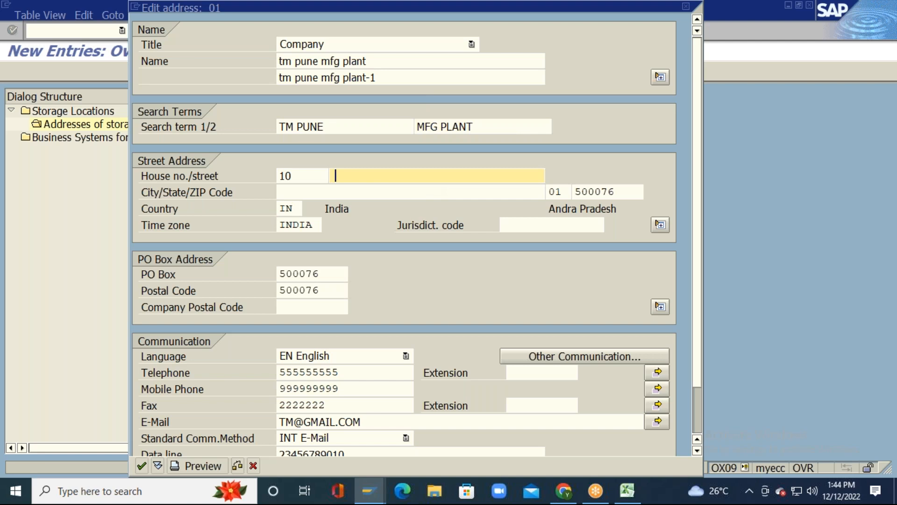
left_click(376, 195)
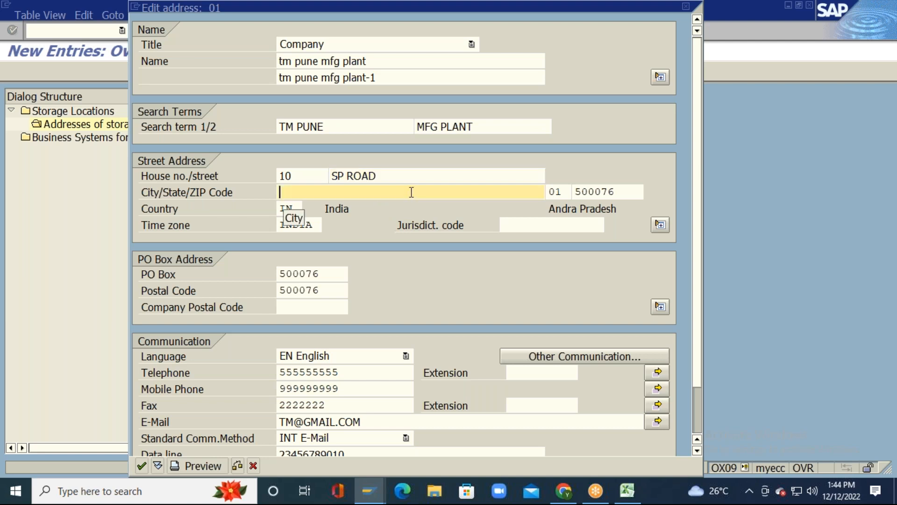
left_click(393, 205)
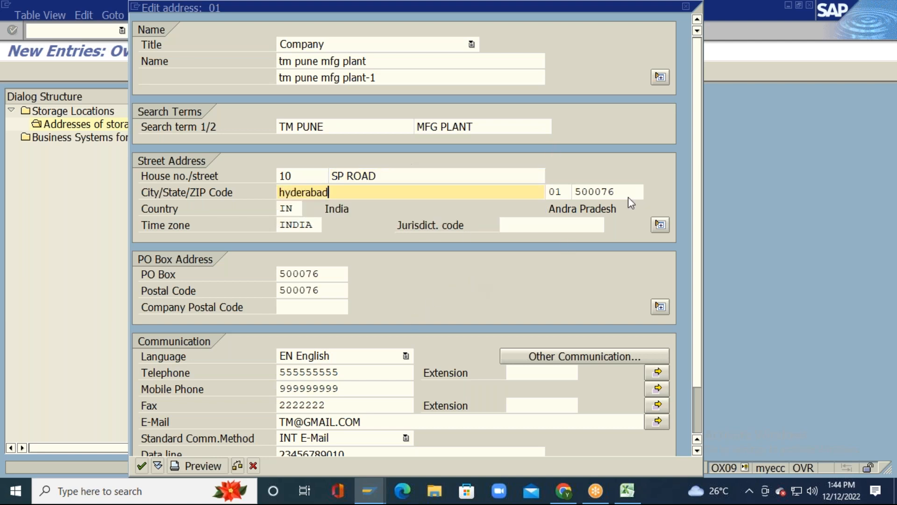
left_click(140, 465)
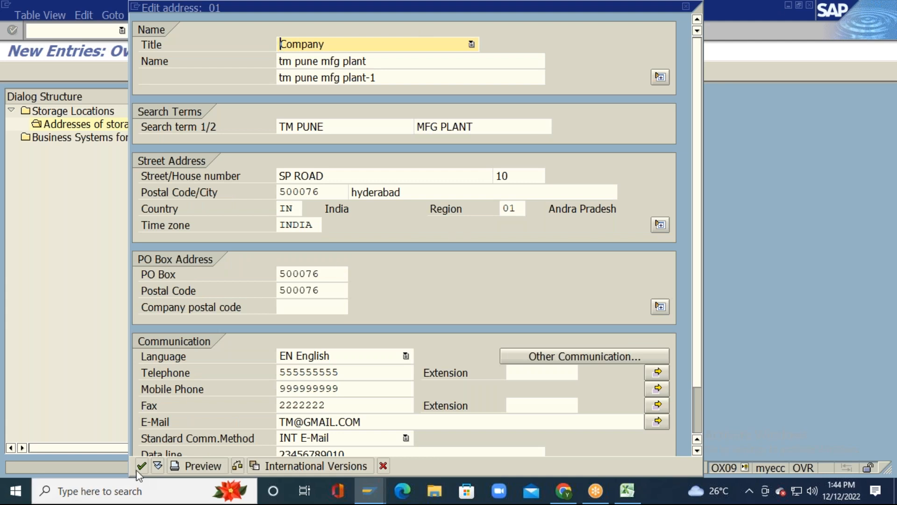
left_click(141, 464)
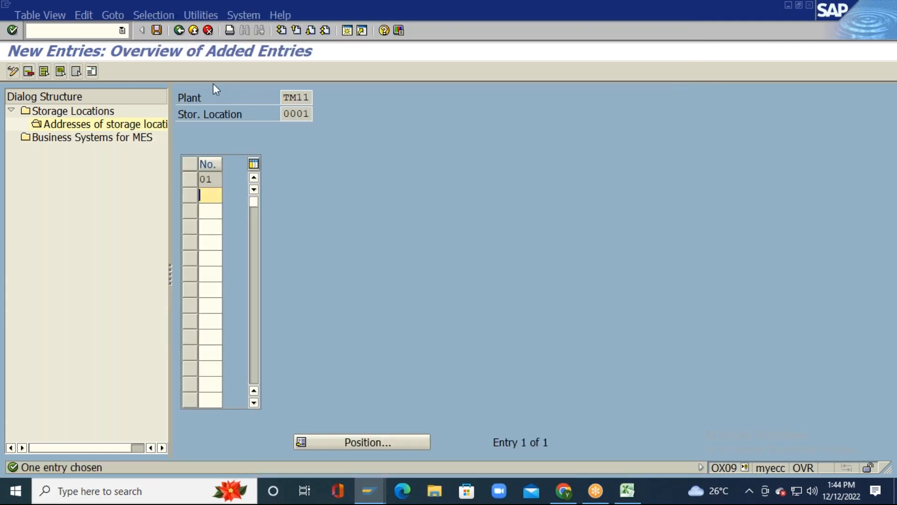
Step: Save plant TM11's storage location address and entries, then return to the IMG tree
left_click(156, 30)
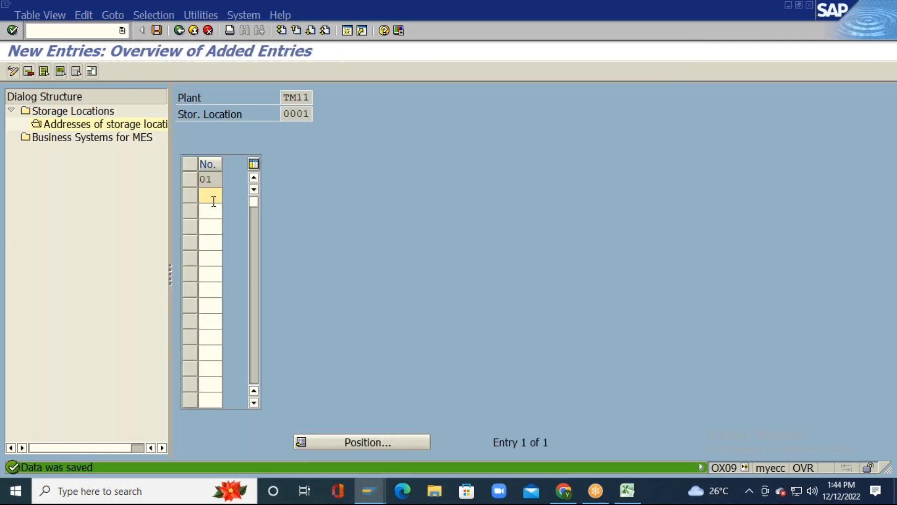
left_click(179, 30)
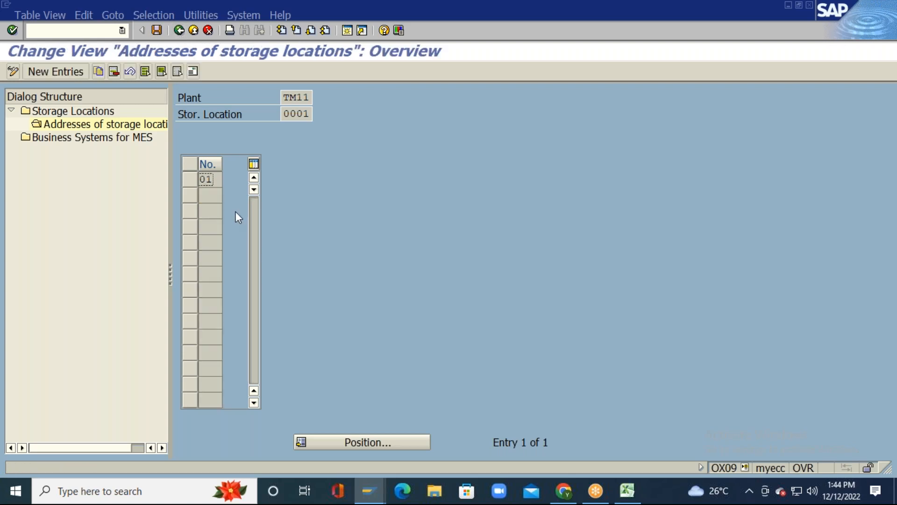
left_click(180, 32)
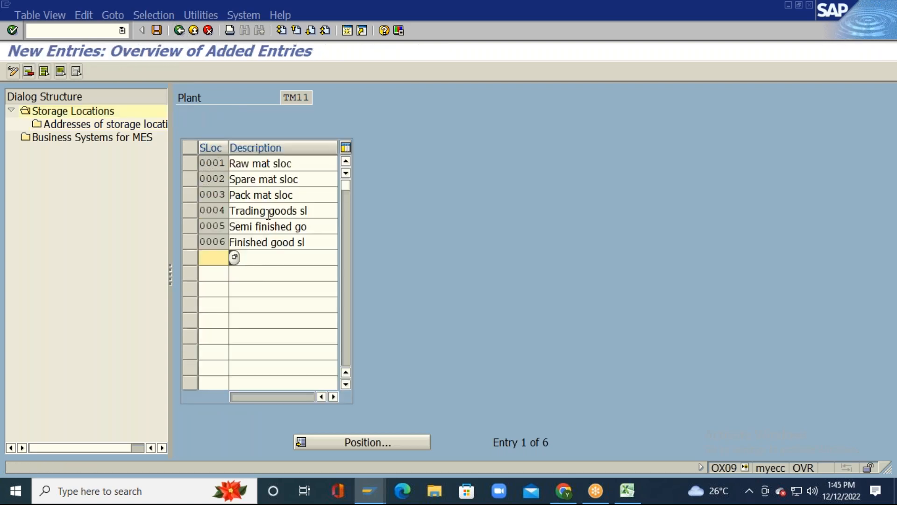
left_click(157, 30)
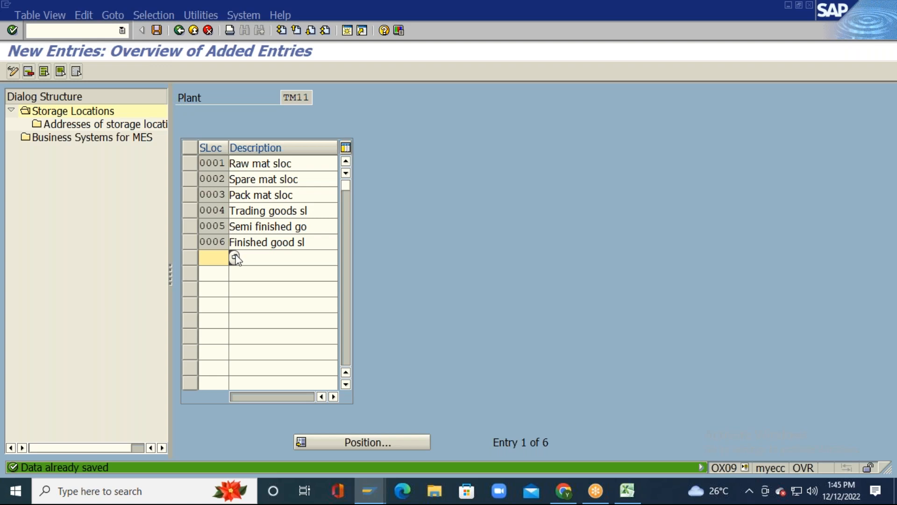
left_click(178, 32)
left_click(156, 31)
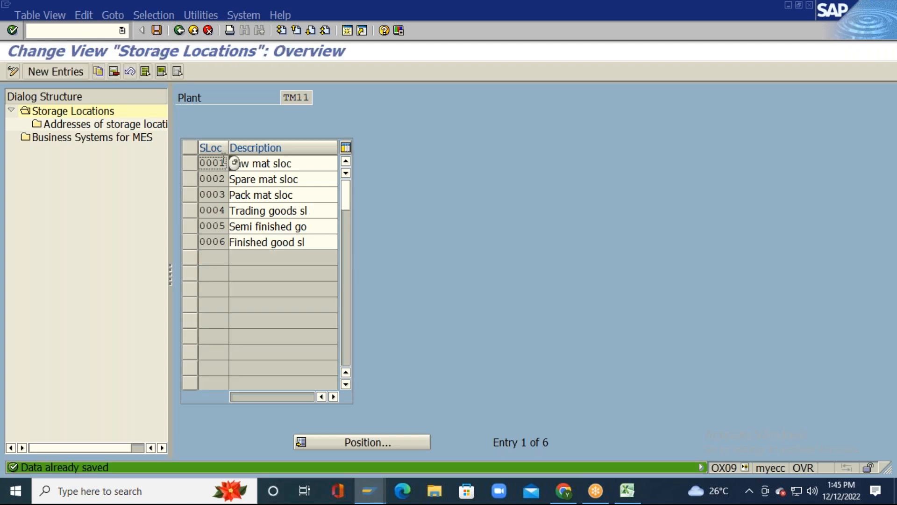
left_click(179, 31)
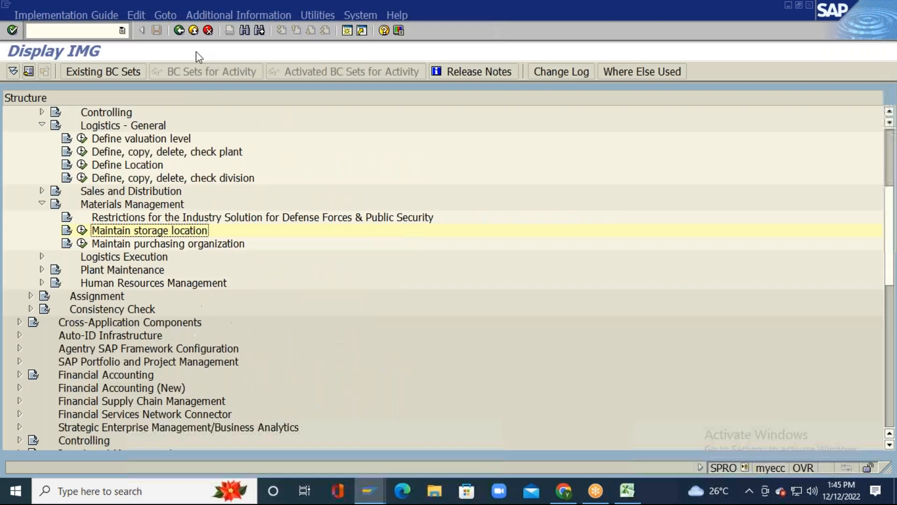
left_click(81, 231)
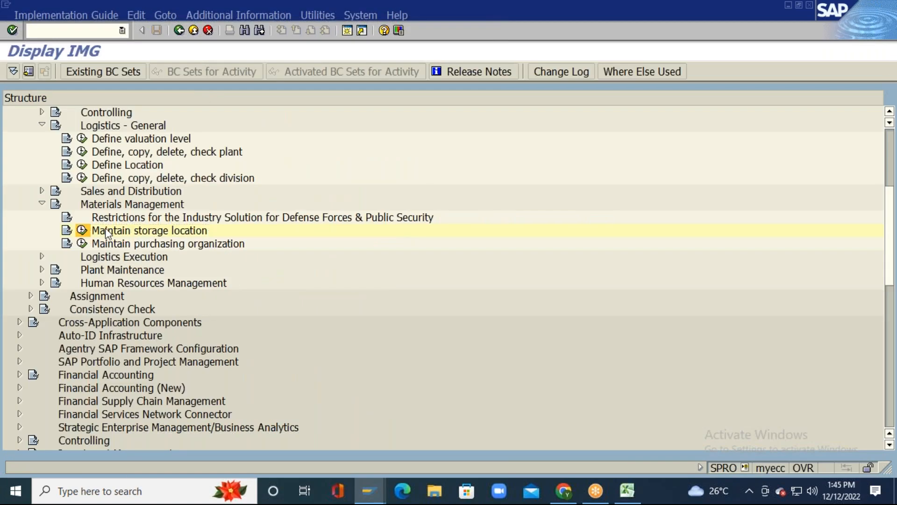
Step: Open plant TM12's storage locations and delete all six entries
key("Delete")
key("Delete")
key("Delete")
key("Delete")
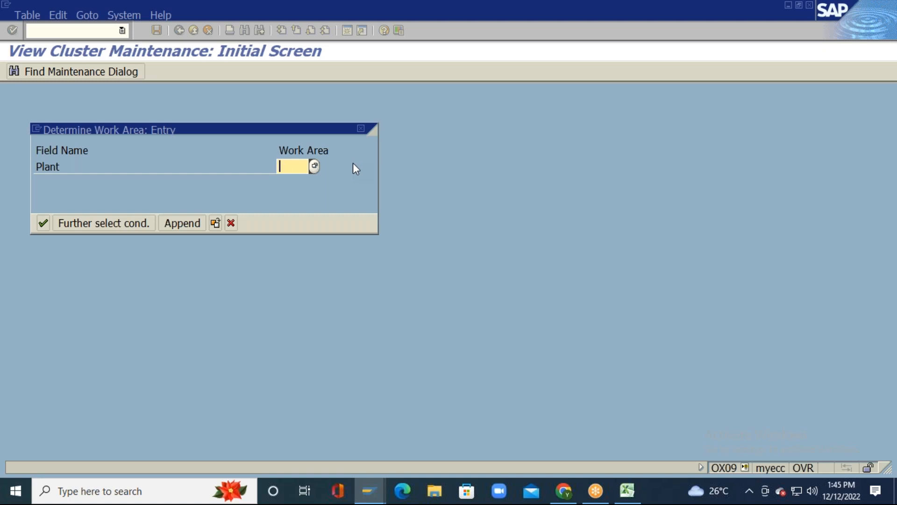
type("TM12")
key("Return")
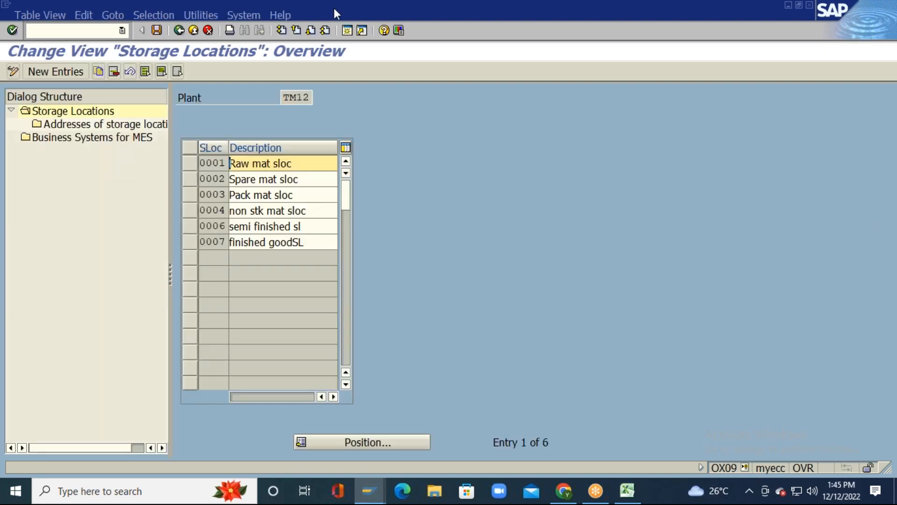
left_click(147, 71)
left_click(114, 71)
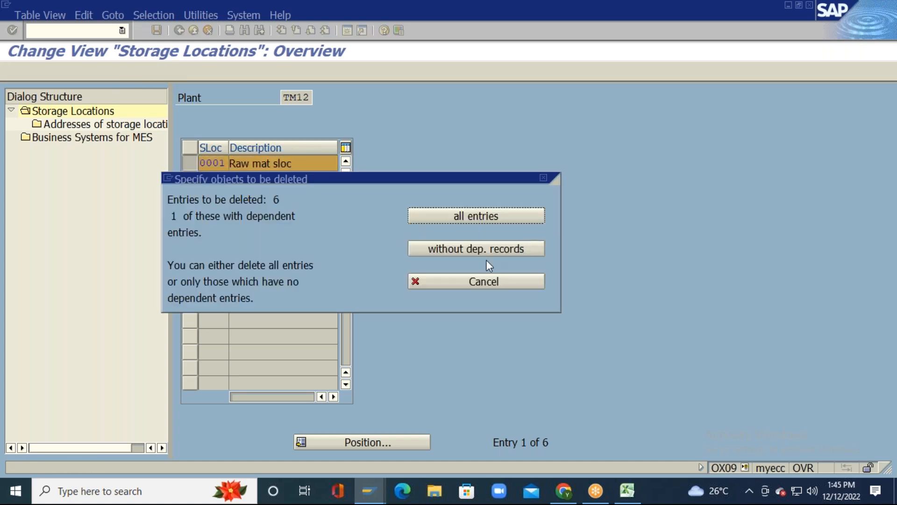
left_click(508, 220)
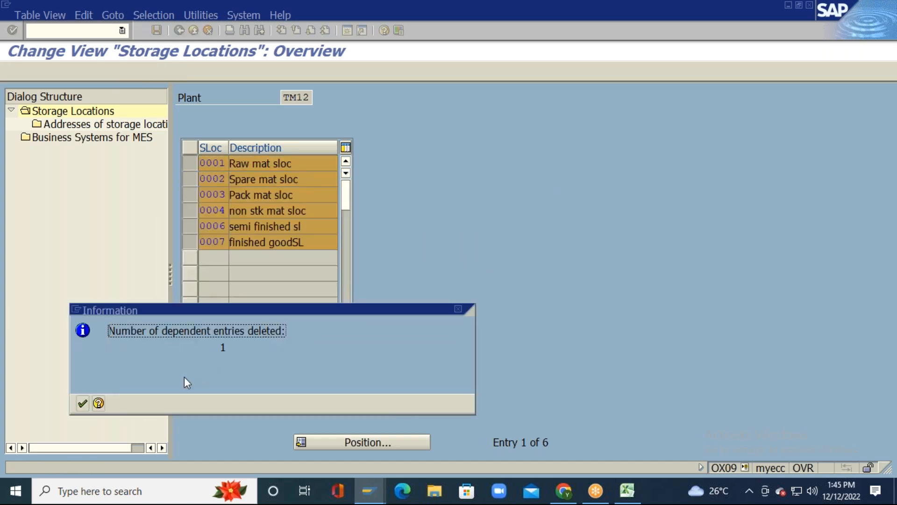
left_click(83, 403)
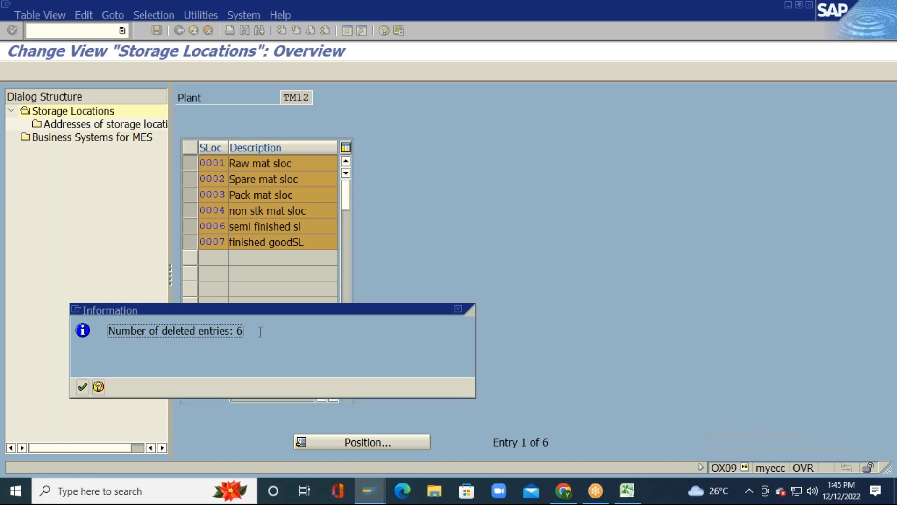
left_click(80, 386)
Step: Save the TM12 deletions under the customizing request
left_click(156, 29)
left_click(43, 223)
left_click(67, 72)
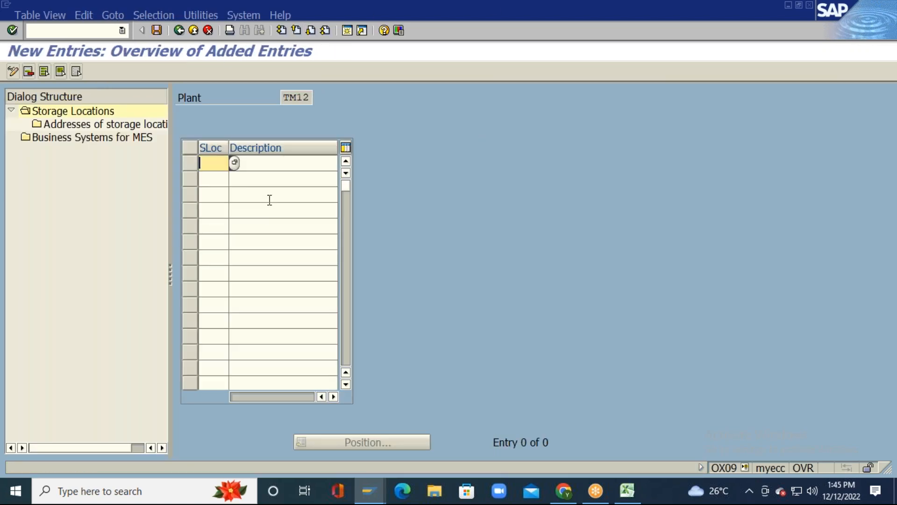
Step: Paste storage locations 0001–0006 from Excel range A17:C22 into the TM12 new-entries table
key("alt+Tab")
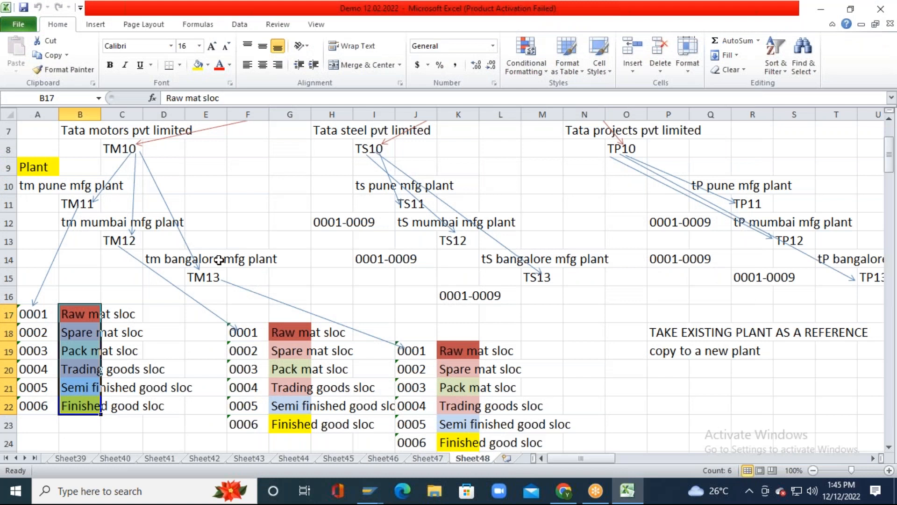
key("shift+Right")
key("shift+Right")
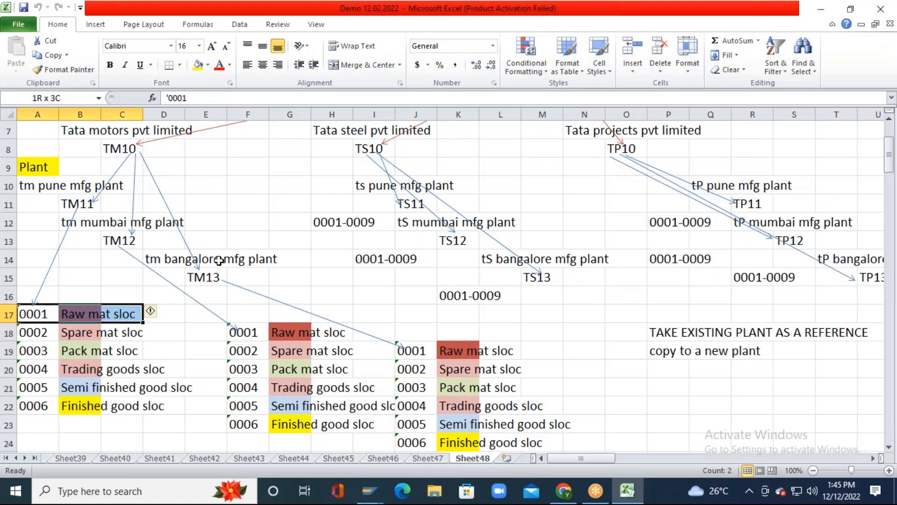
key("shift+Down")
key("shift+Down")
key("shift+Down")
key("shift+Down")
key("shift+Down")
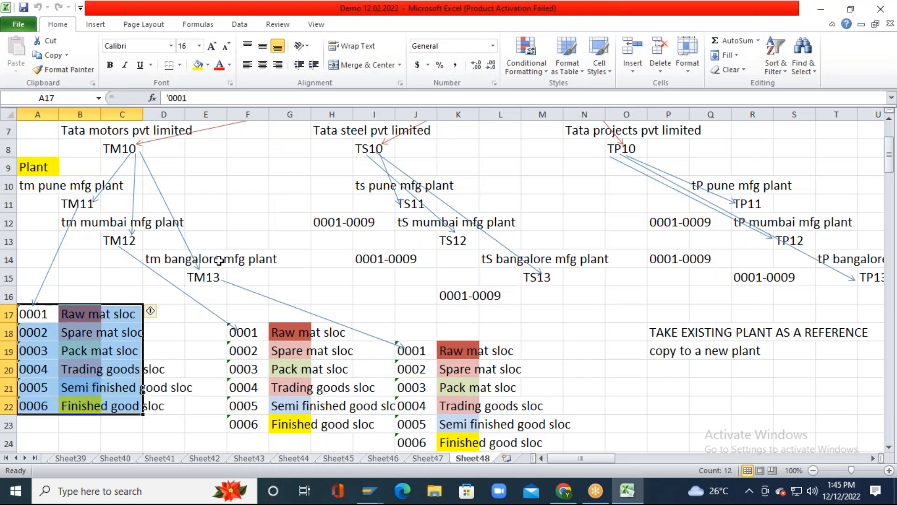
key("ctrl+c")
key("alt+Tab")
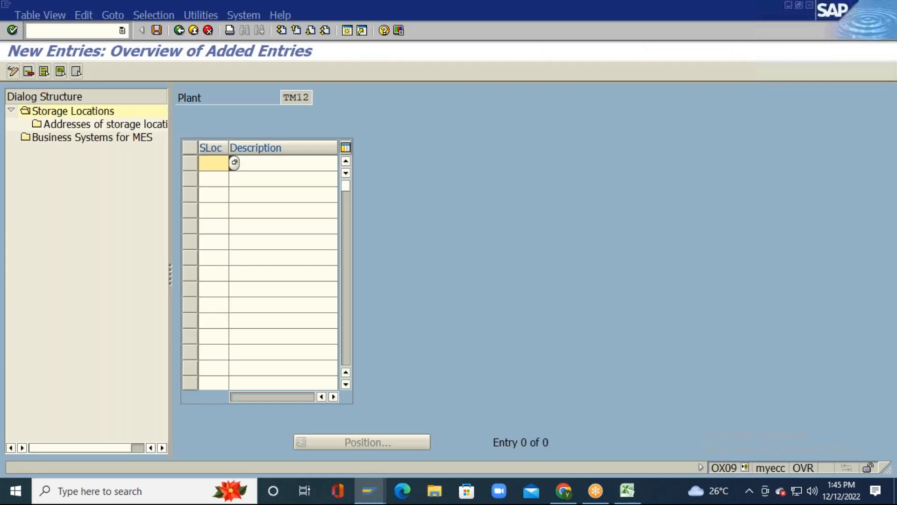
key("ctrl+v")
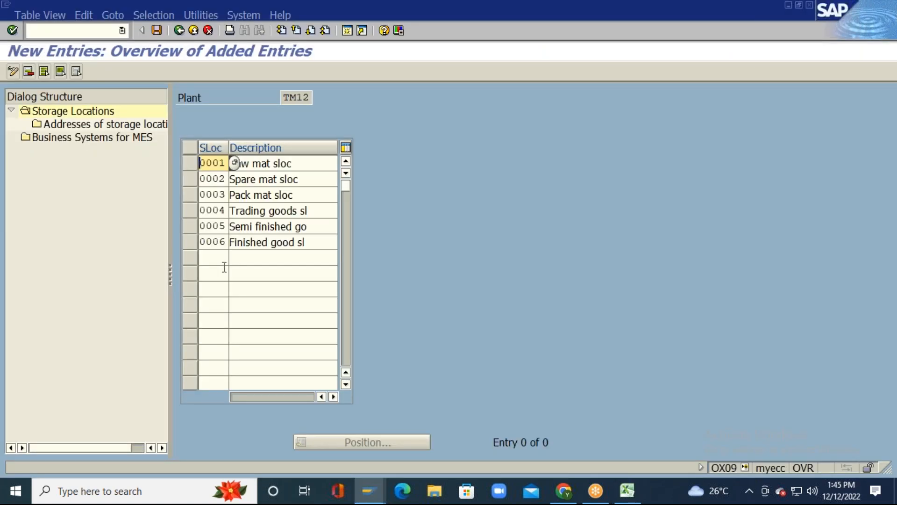
key("Return")
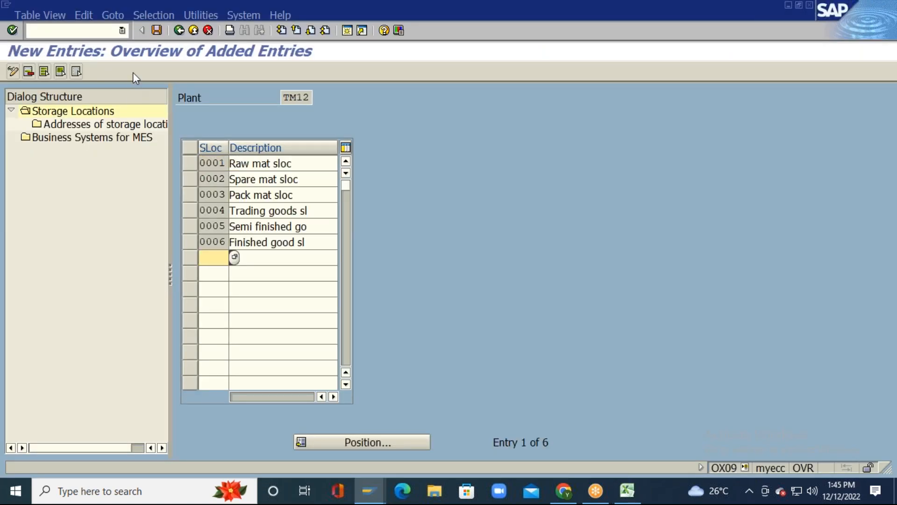
Step: Save the TM12 storage locations and return to the IMG tree
left_click(159, 32)
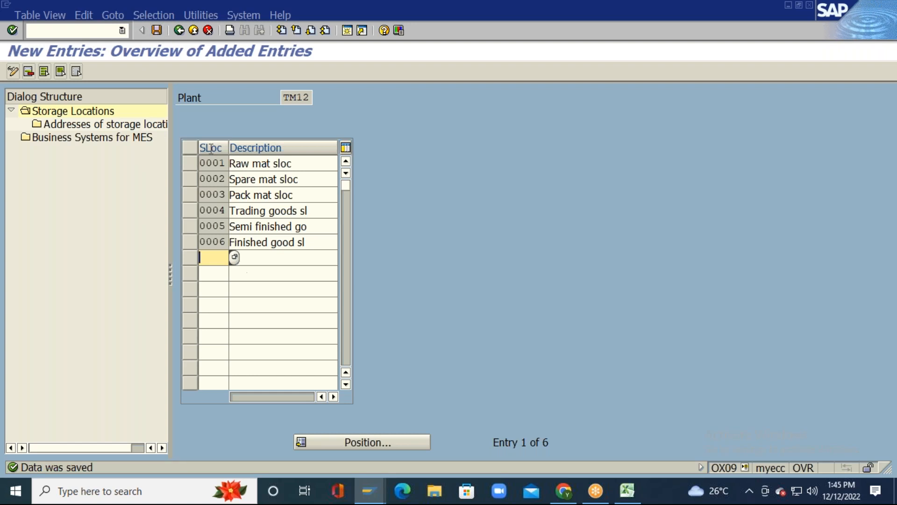
left_click(178, 35)
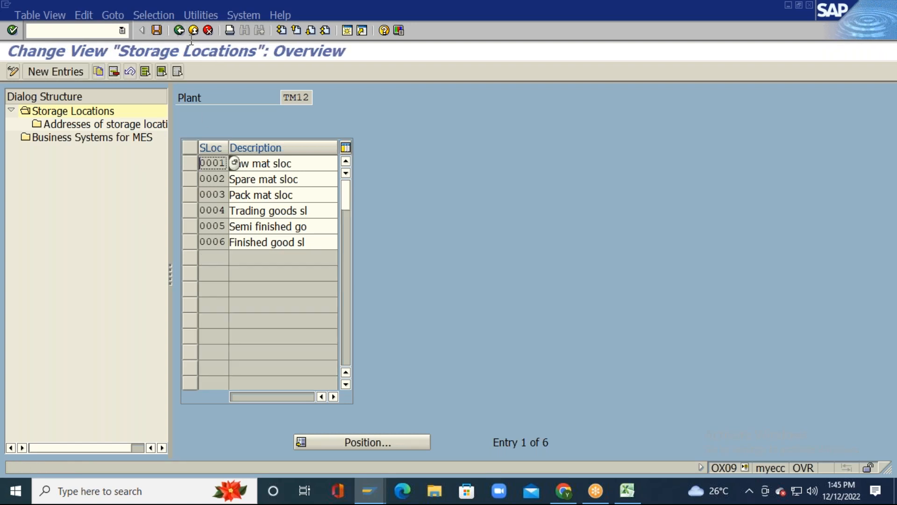
left_click(179, 30)
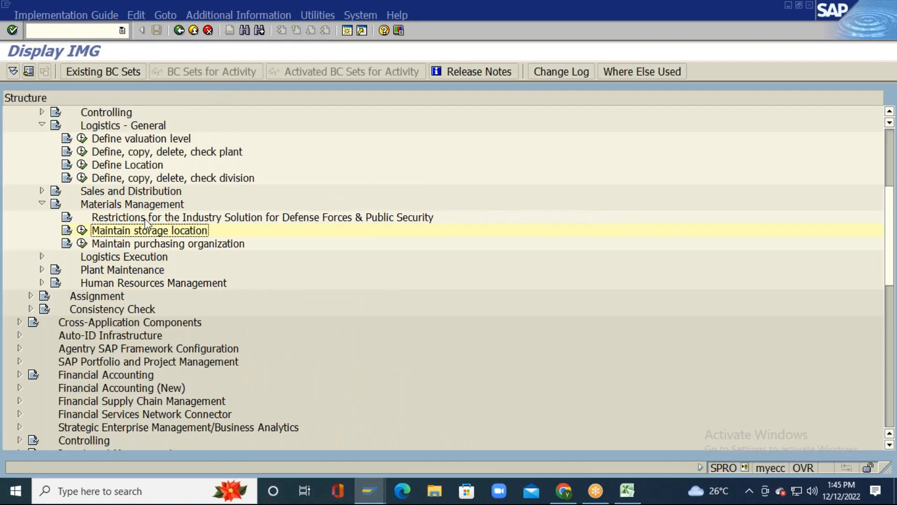
Step: Open plant TM13's storage locations and delete all six existing entries
left_click(78, 230)
key("Delete")
key("Delete")
key("Delete")
key("Delete")
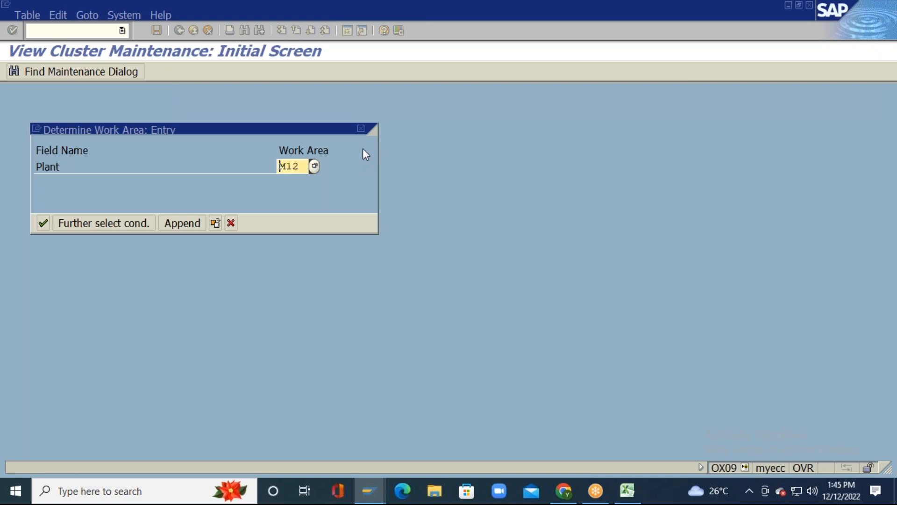
type("TM13")
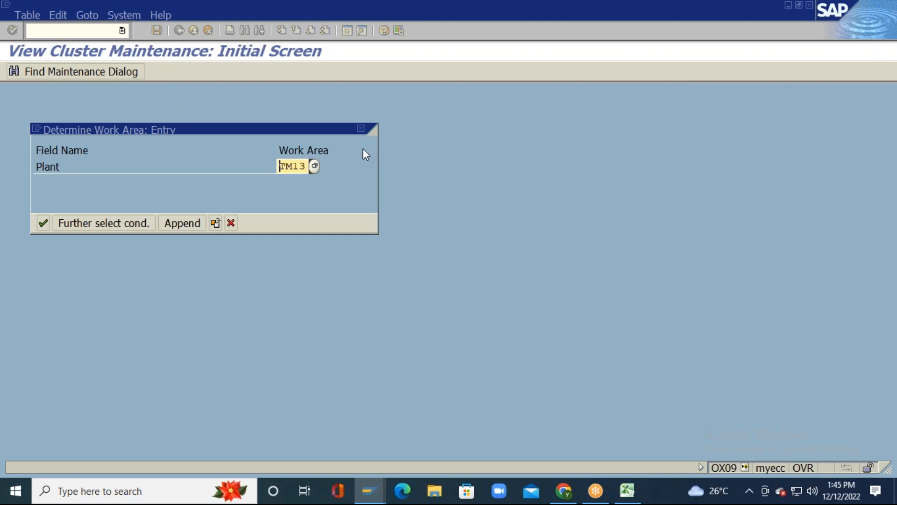
key("Return")
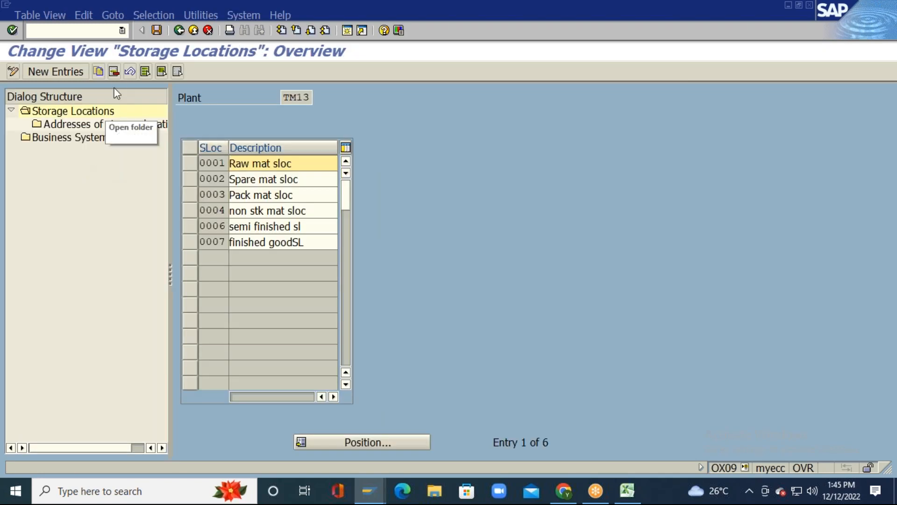
left_click(146, 71)
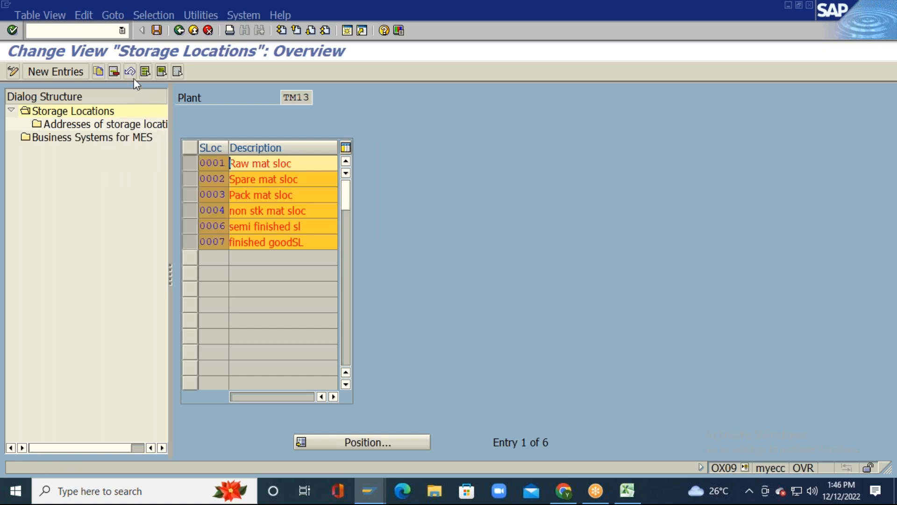
left_click(113, 71)
left_click(486, 218)
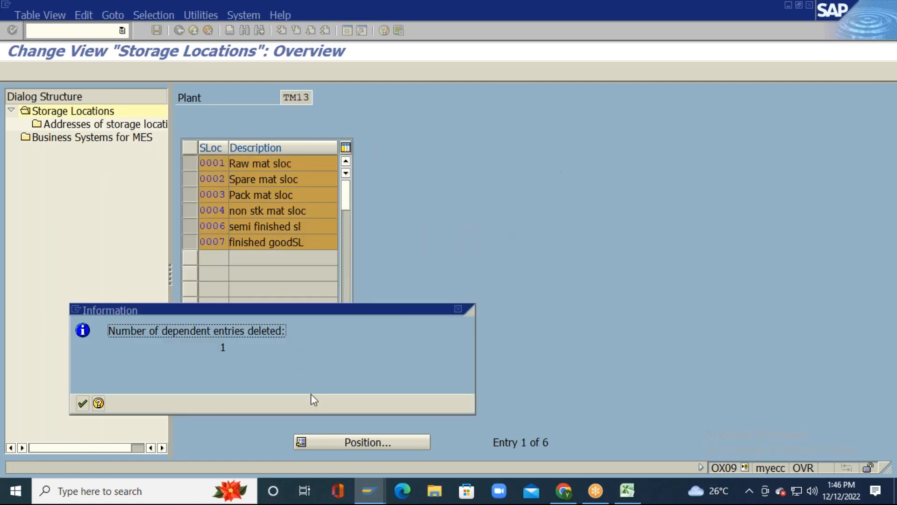
left_click(82, 403)
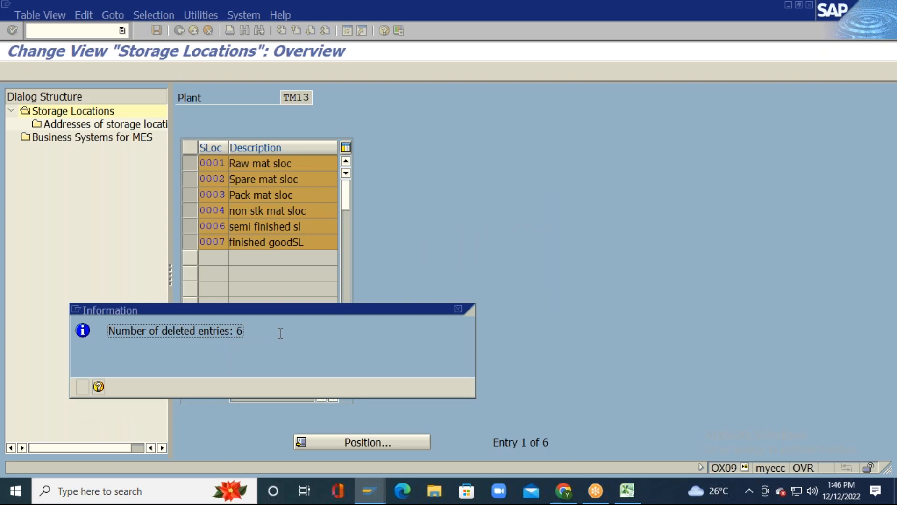
left_click(82, 386)
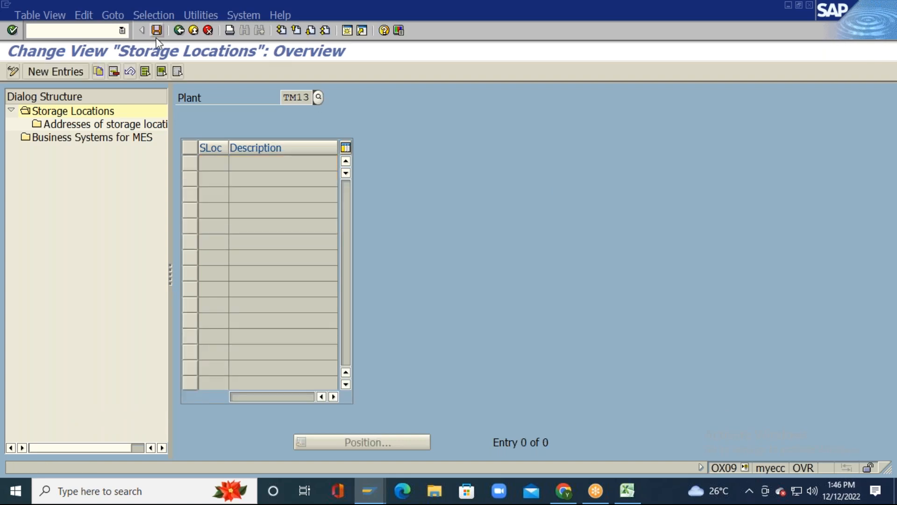
Step: Save the TM13 deletions under the customizing request
left_click(157, 31)
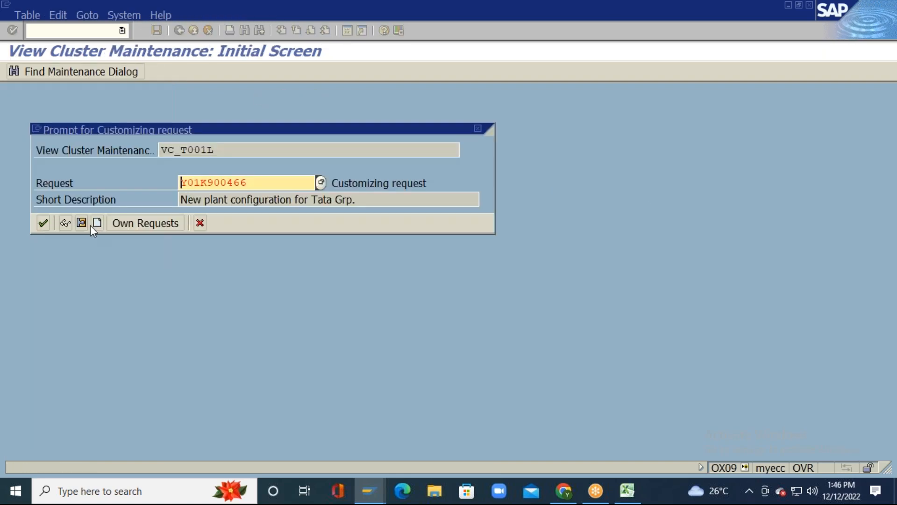
left_click(42, 224)
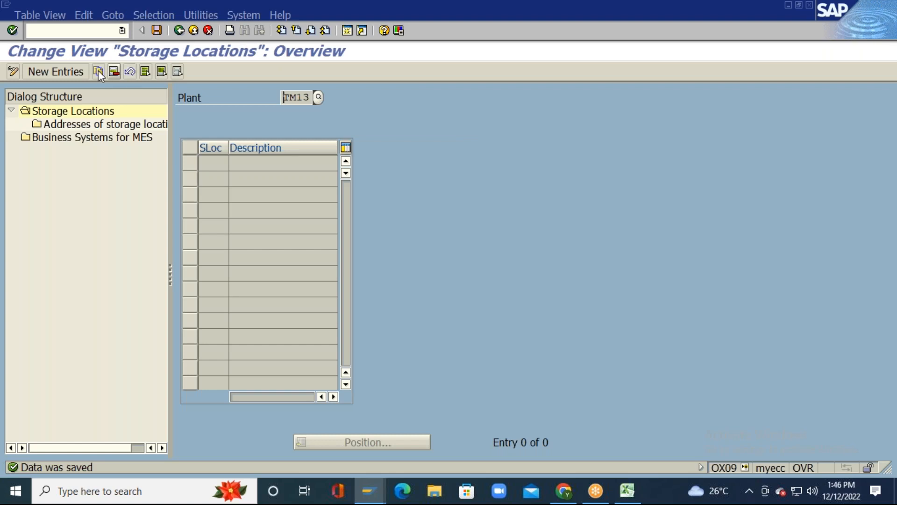
left_click(55, 71)
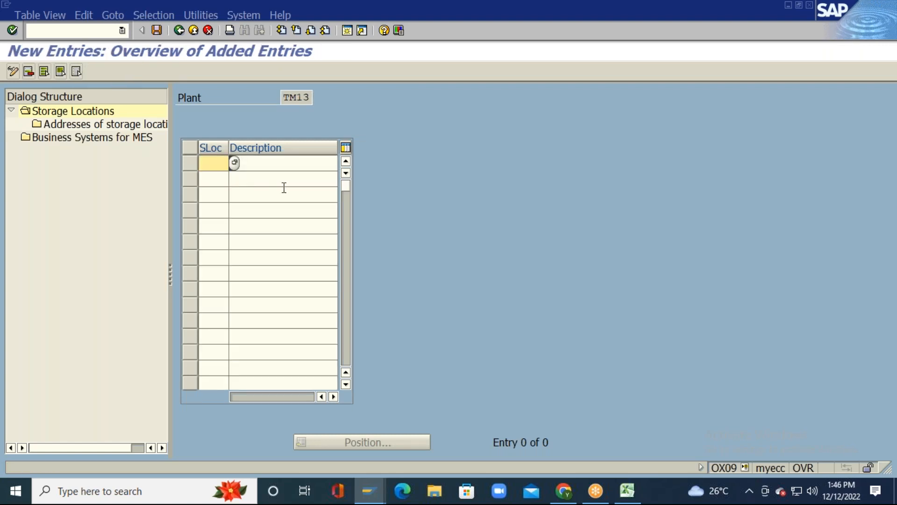
Step: Paste storage locations 0001–0006 from Excel A17:C22 into the TM13 new-entries table
key("alt+Tab")
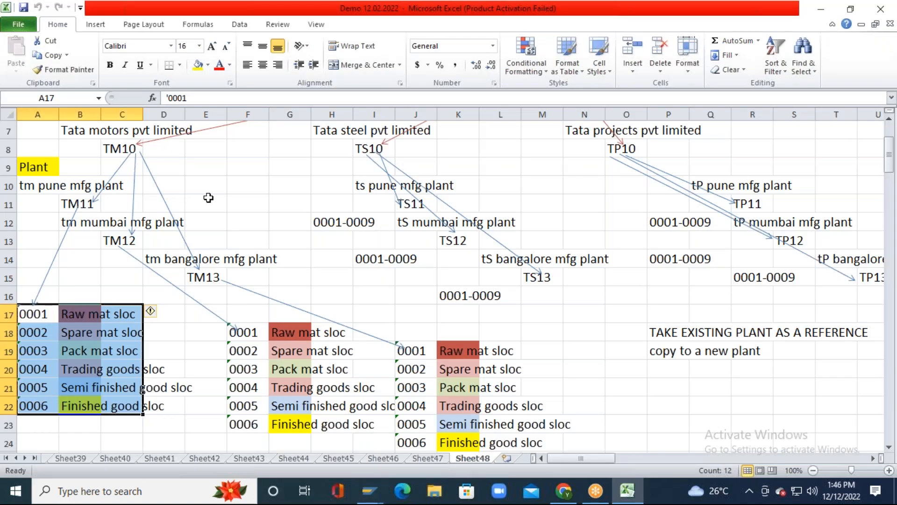
key("ctrl+c")
key("alt+Tab")
key("ctrl+v")
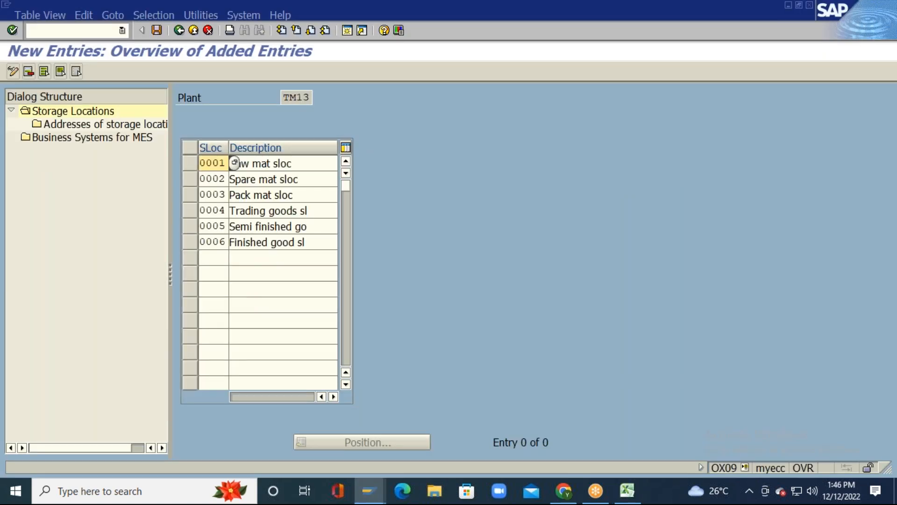
key("Return")
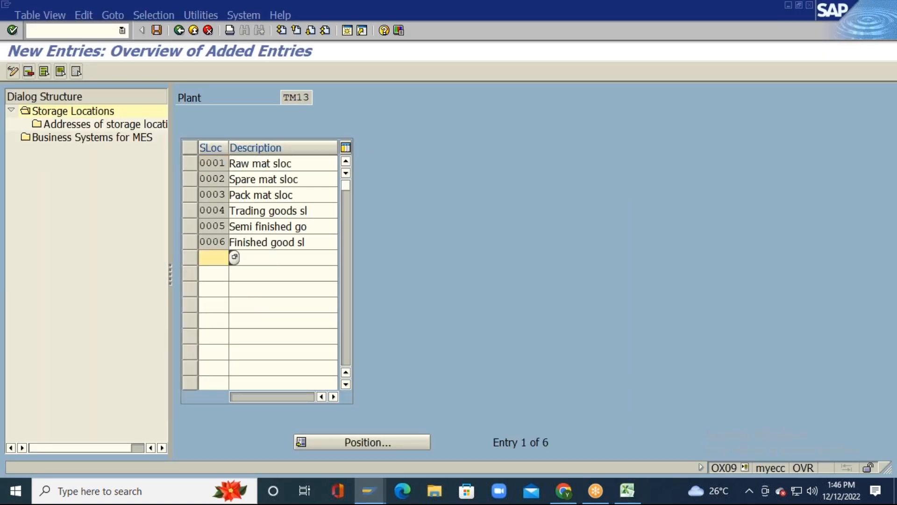
Step: Save the TM13 storage locations and return to the IMG structure
left_click(157, 31)
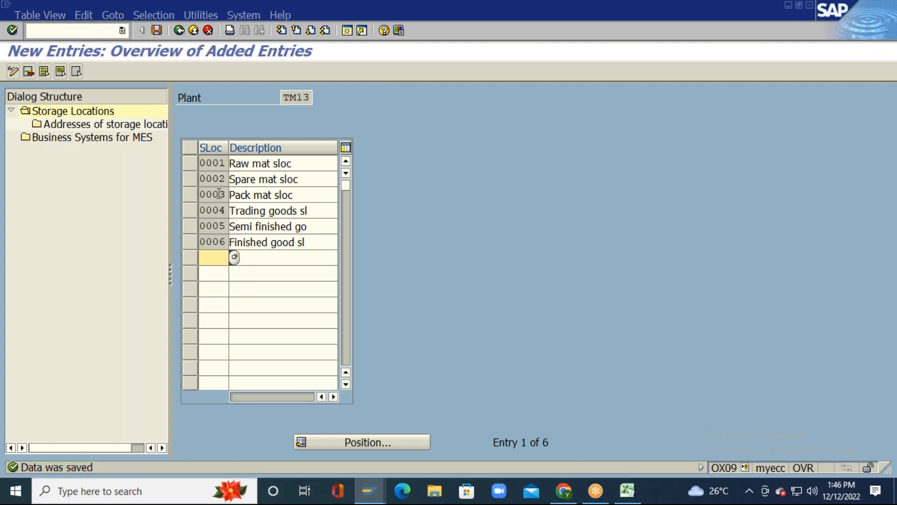
left_click(156, 31)
left_click(179, 31)
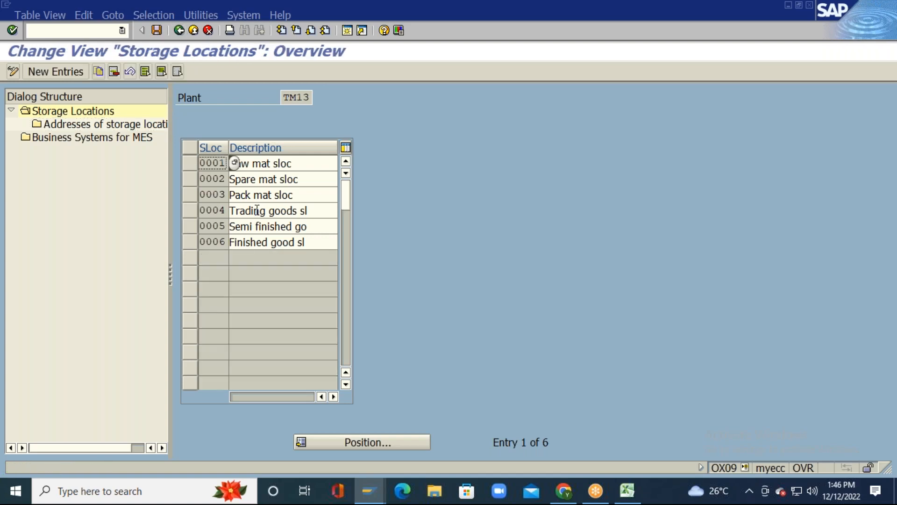
left_click(179, 30)
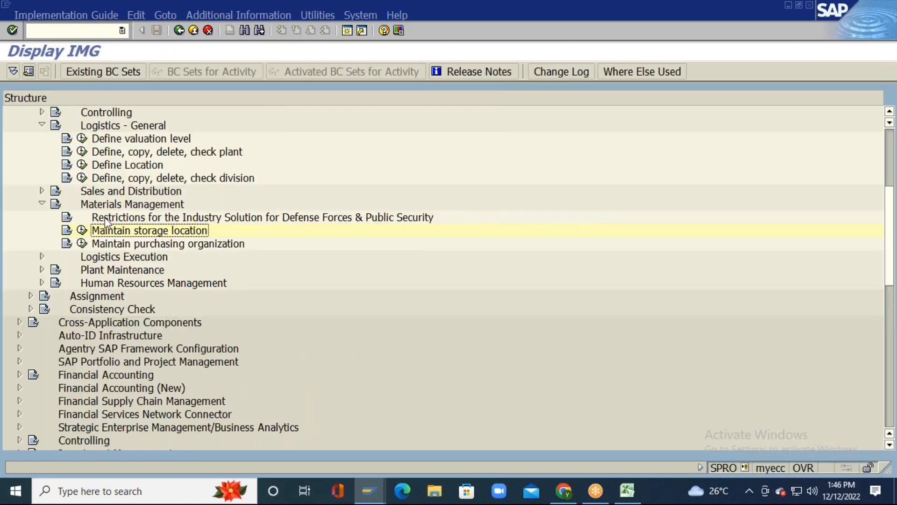
Step: Open the storage locations of plant TS11 in Maintain storage location
left_click(83, 230)
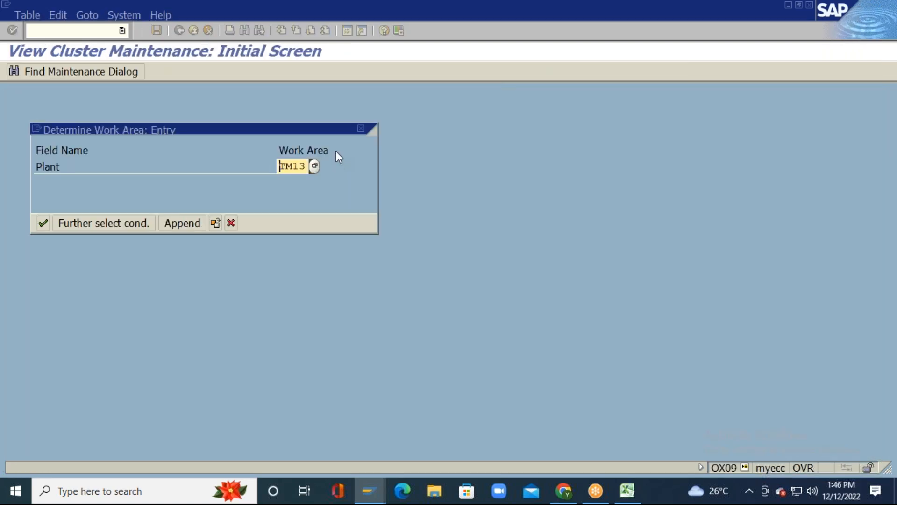
key("alt+Tab")
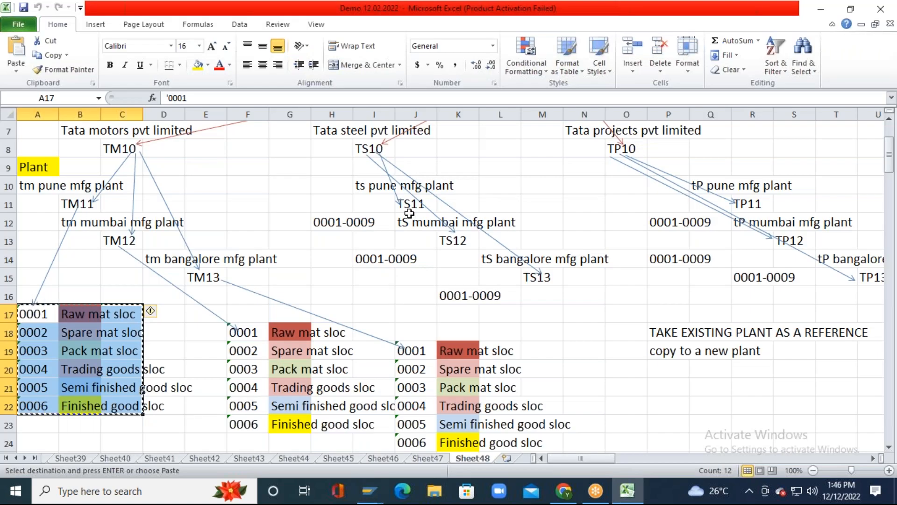
key("alt+Tab")
key("Delete")
key("Delete")
key("Delete")
key("Delete")
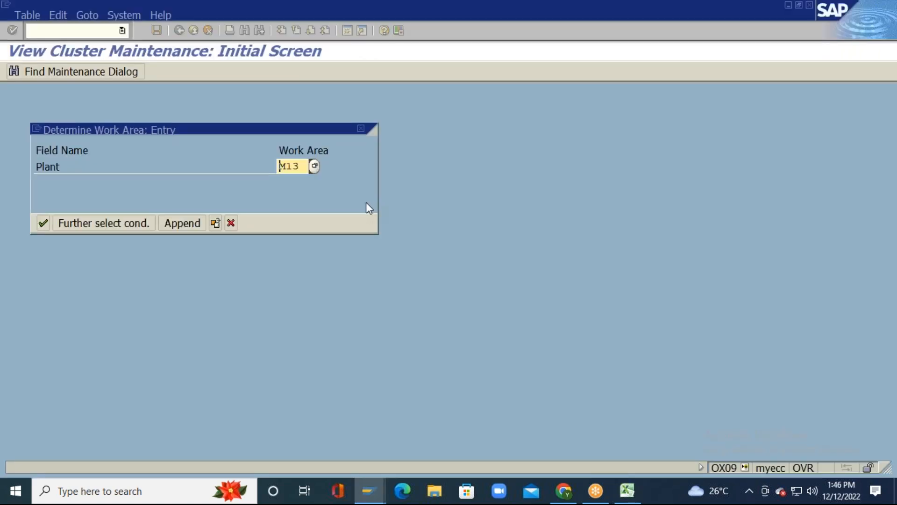
type("TS11")
key("Return")
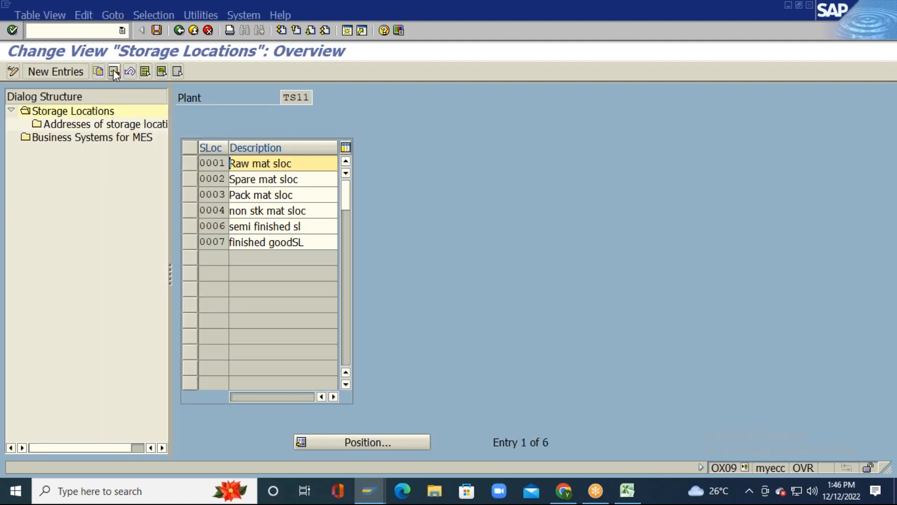
Step: Delete all six TS11 storage locations and save under the customizing request
left_click(147, 70)
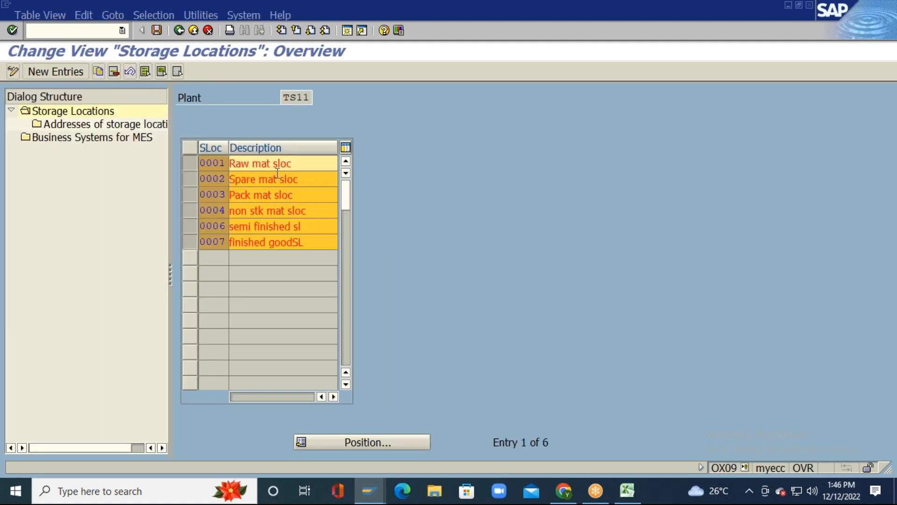
left_click(115, 72)
left_click(472, 219)
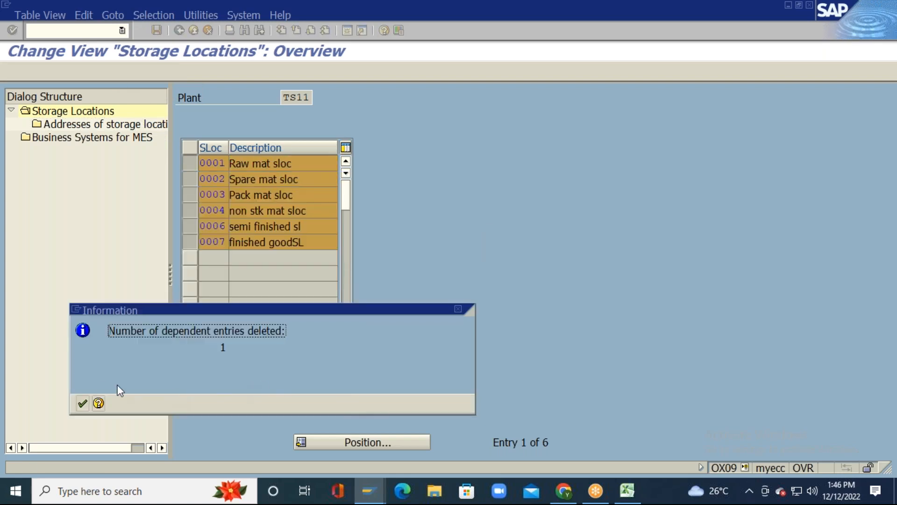
left_click(83, 403)
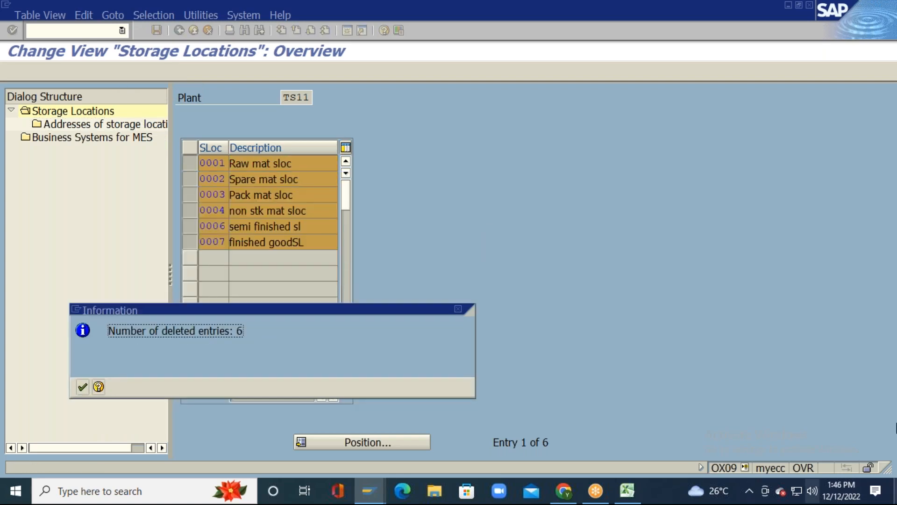
left_click(82, 391)
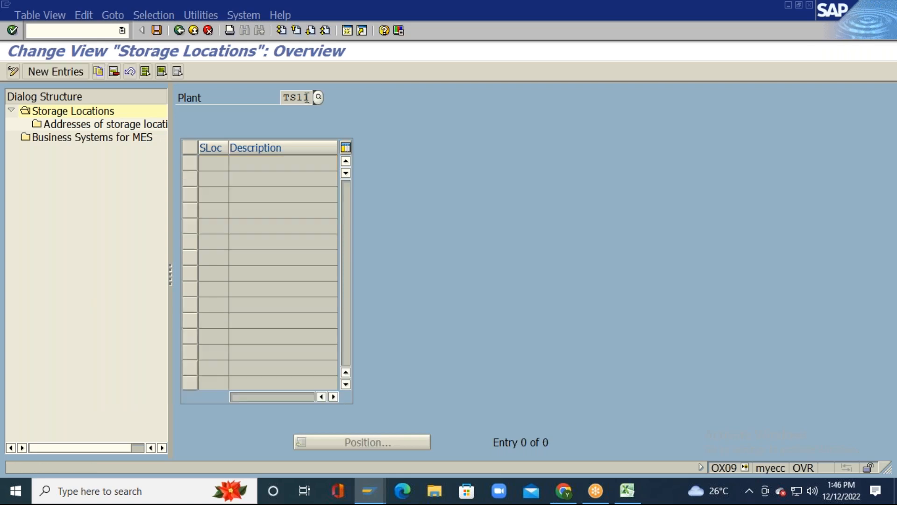
left_click(156, 31)
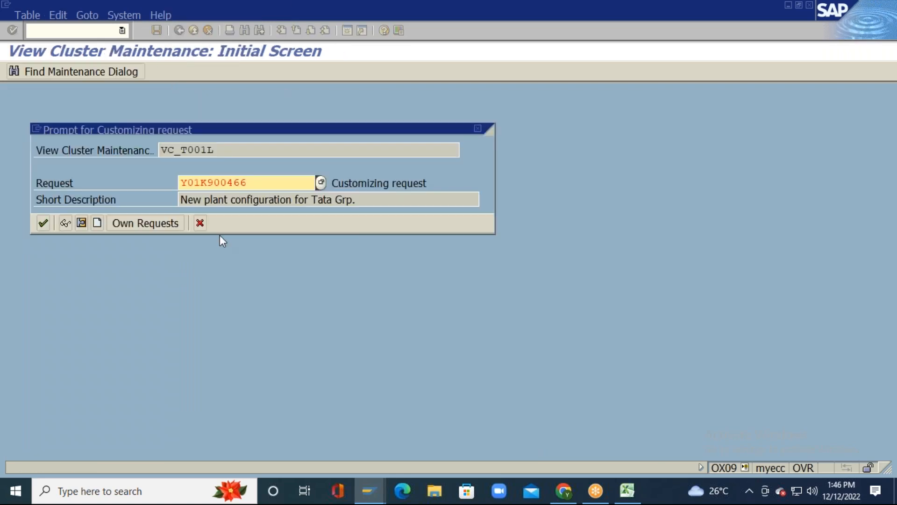
left_click(44, 222)
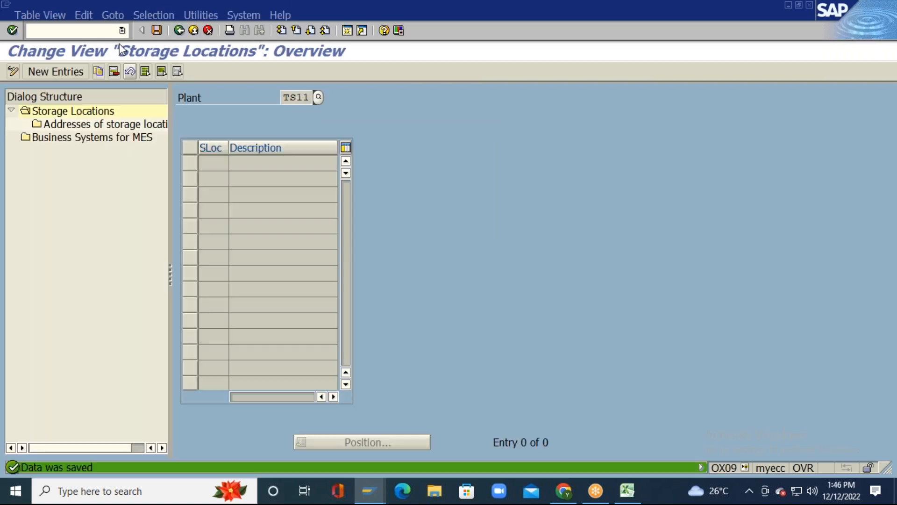
Step: Paste storage locations 0001–0006 from Excel A17:C22 as new entries for TS11
left_click(76, 71)
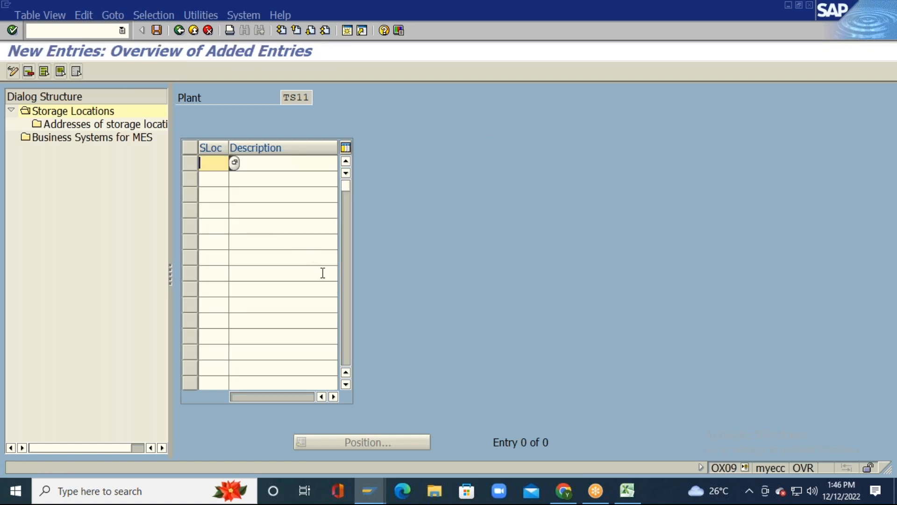
key("alt+Tab")
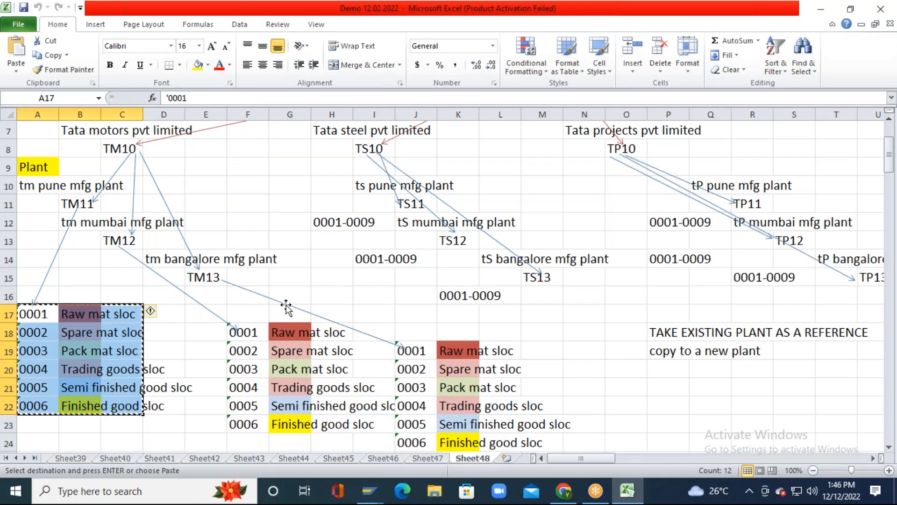
key("Escape")
key("ctrl+c")
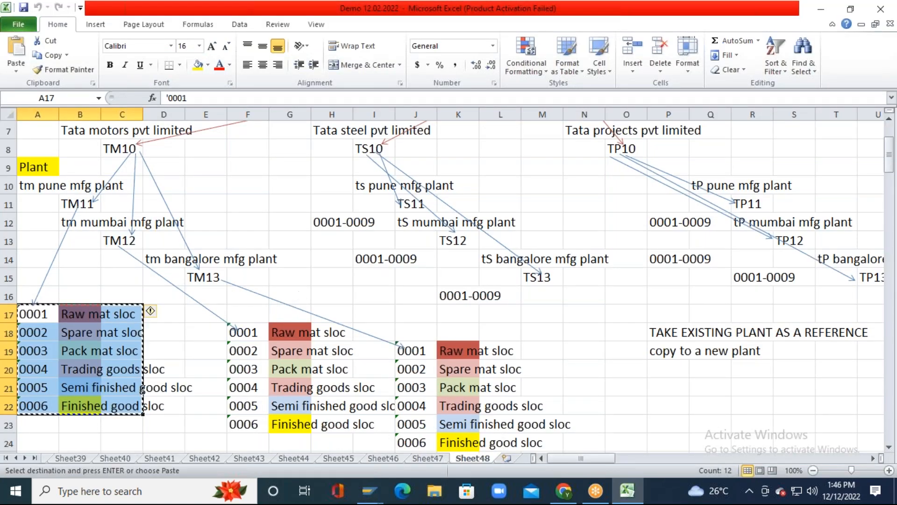
key("alt+Tab")
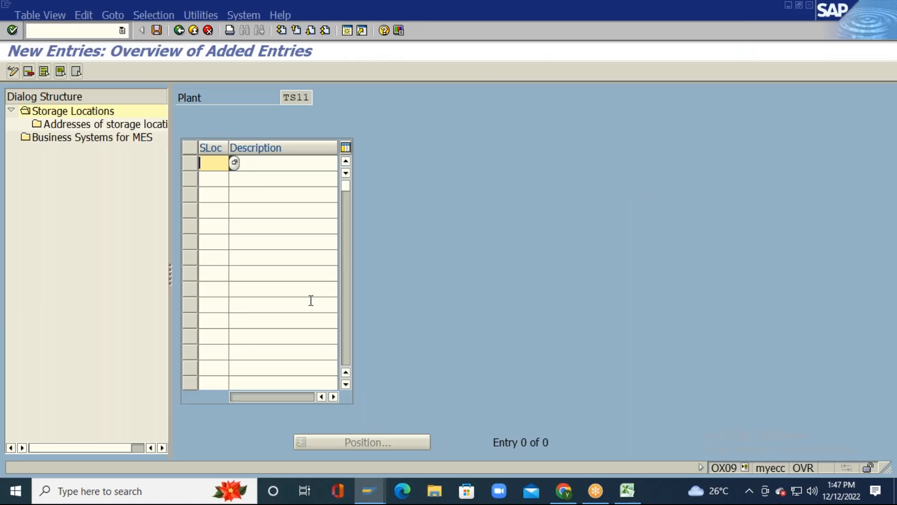
key("ctrl+v")
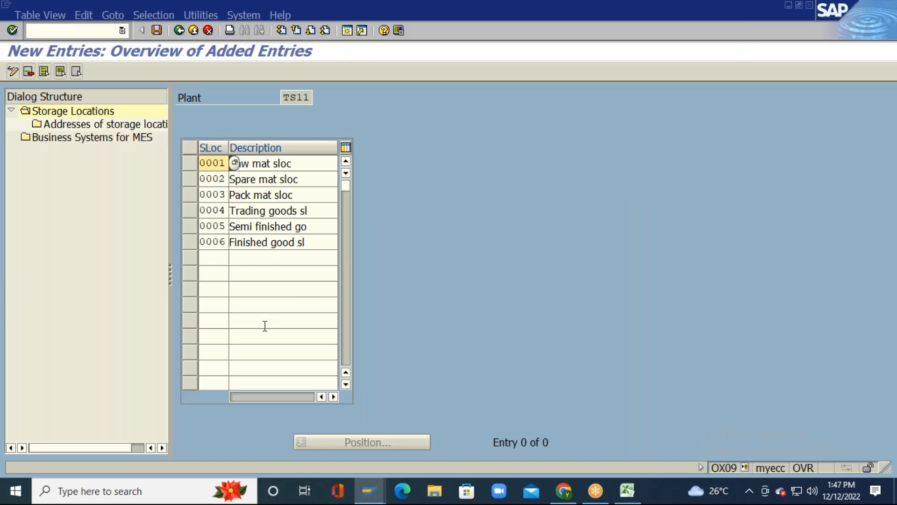
key("Return")
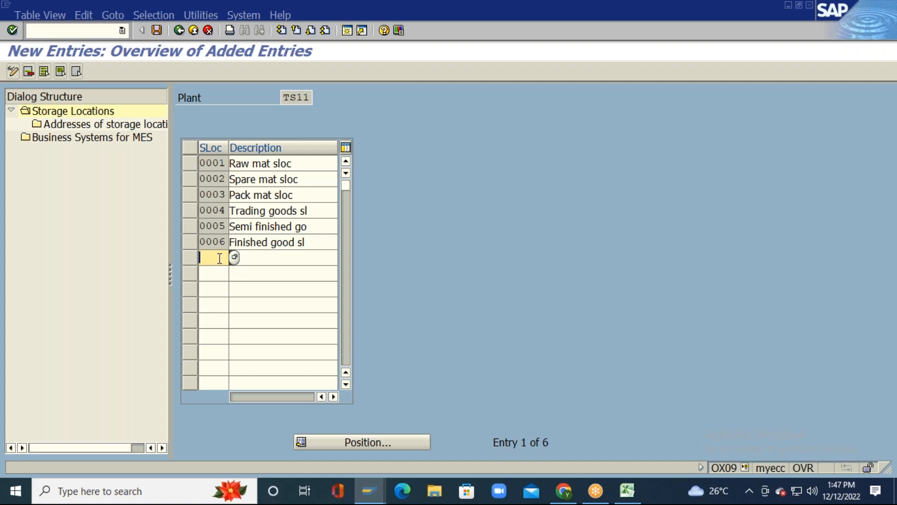
Step: Save the TS11 storage locations and return to the IMG structure tree
left_click(156, 31)
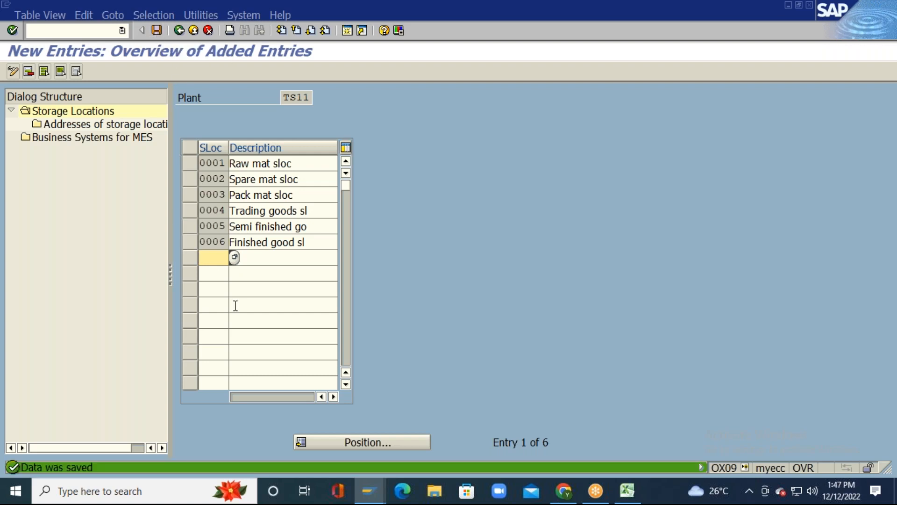
left_click(156, 30)
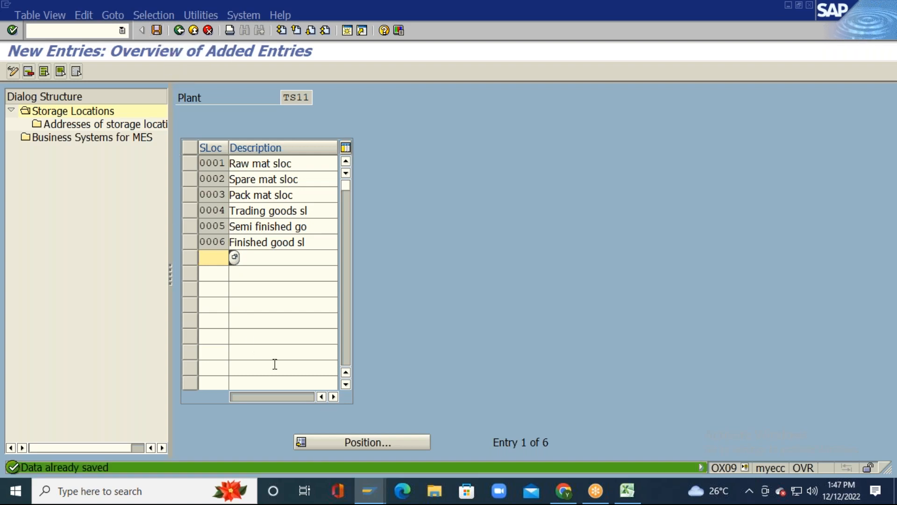
left_click(180, 30)
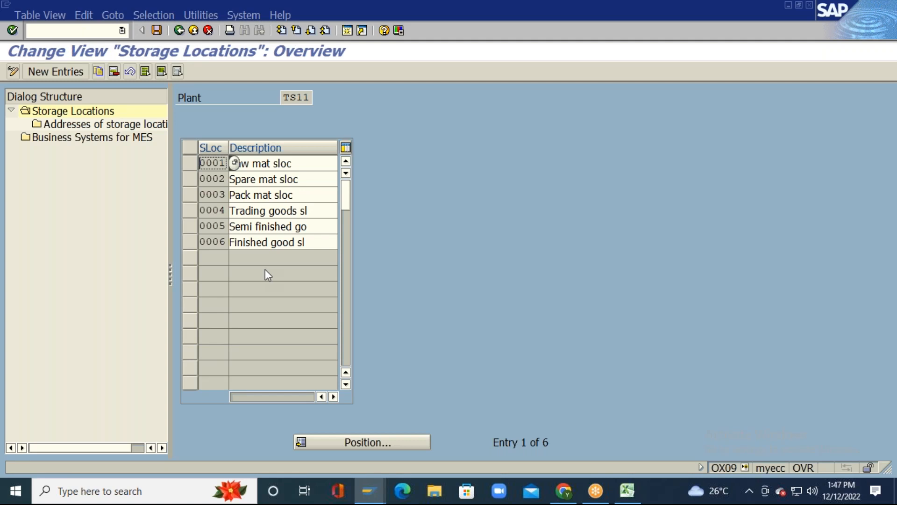
left_click(156, 30)
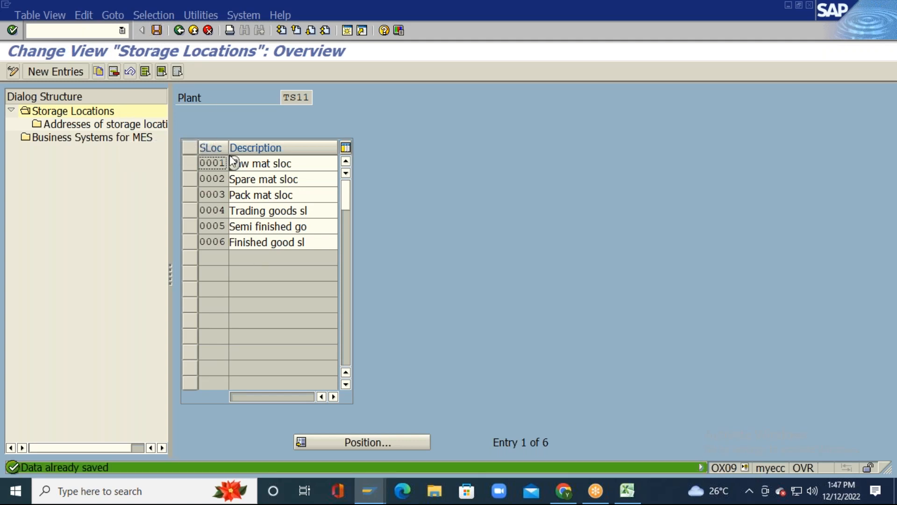
left_click(178, 30)
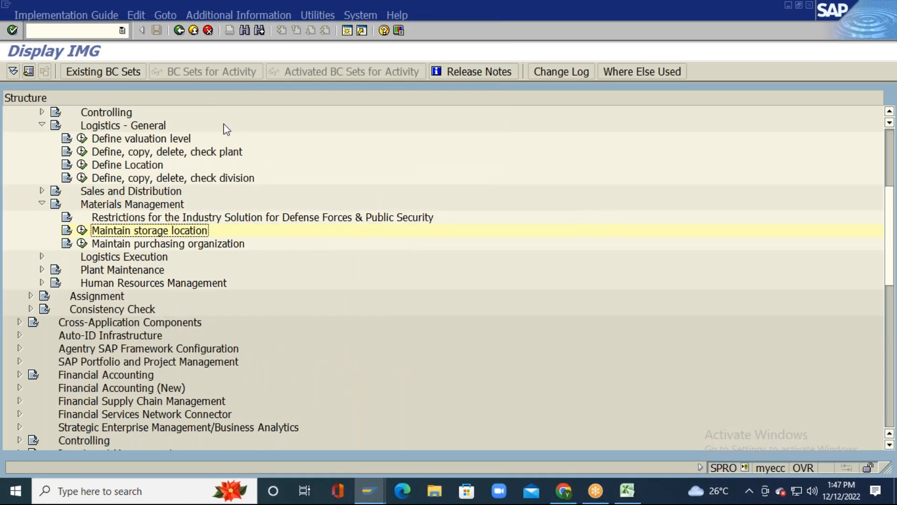
Step: Cancel the pending copy in Excel and browse Sheet48 to the Central purchase organization note
left_click(628, 490)
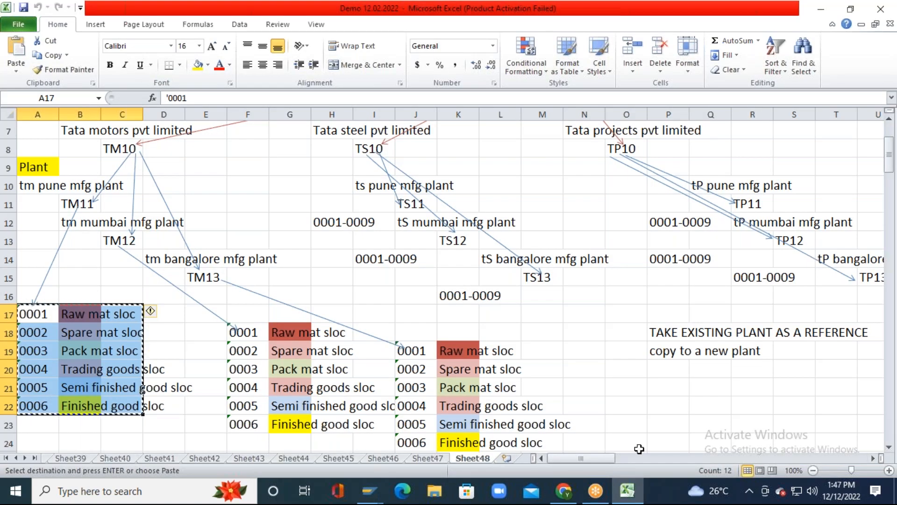
key("Escape")
key("Right")
key("Right")
key("Right")
key("Right")
key("Right")
key("Right")
key("Right")
key("Right")
key("Right")
key("Right")
key("Right")
key("Right")
key("Right")
key("Right")
key("Right")
key("Right")
key("Right")
key("Right")
key("Right")
key("Right")
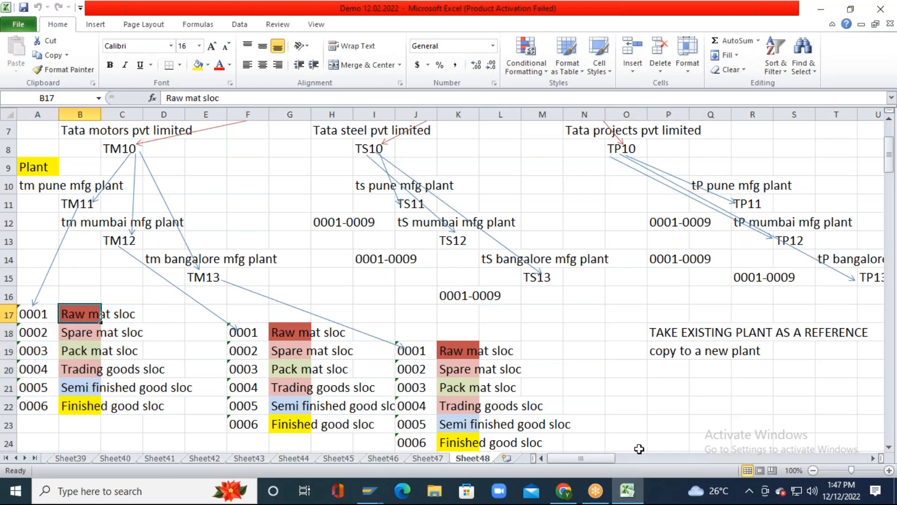
key("Right")
key("Right")
key("Right")
key("Right")
key("Right")
key("Right")
key("Right")
key("Right")
key("Right")
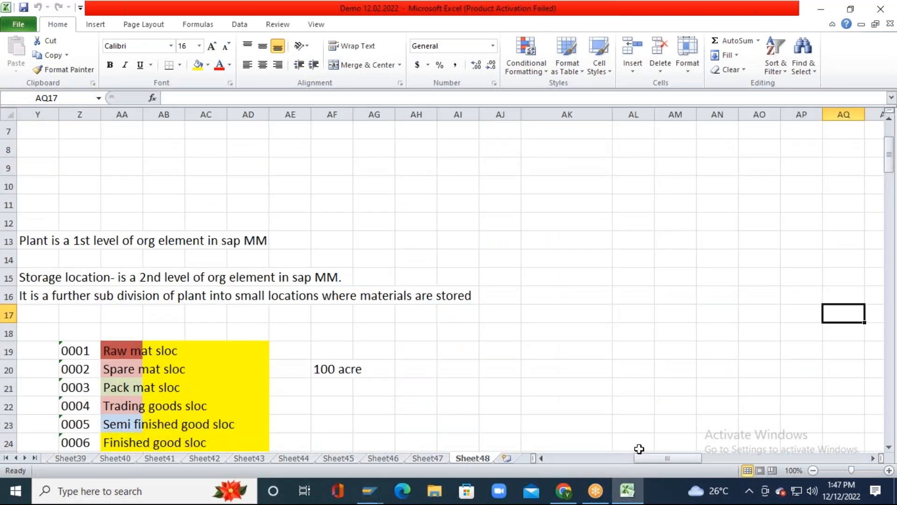
key("Left")
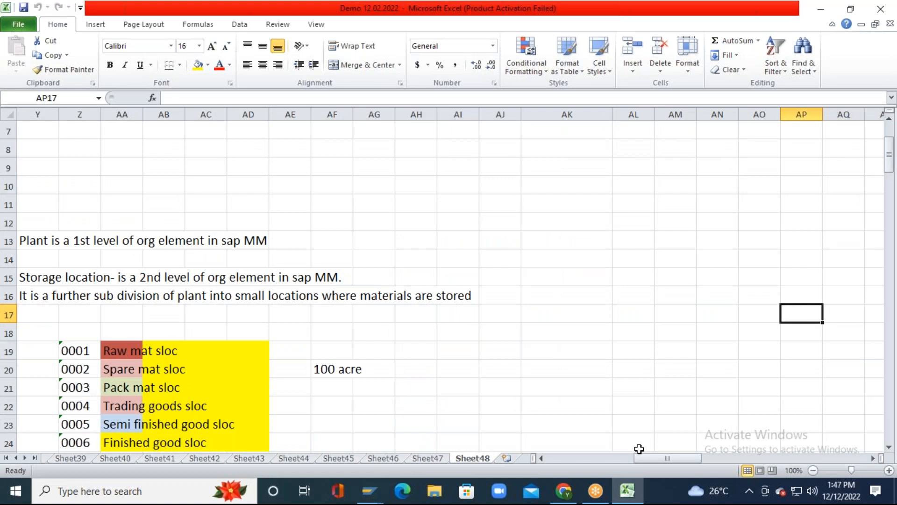
key("Left")
key("Left")
key("Left")
key("Left")
key("Left")
key("Left")
key("Left")
key("Left")
key("Left")
key("Left")
key("Left")
key("Left")
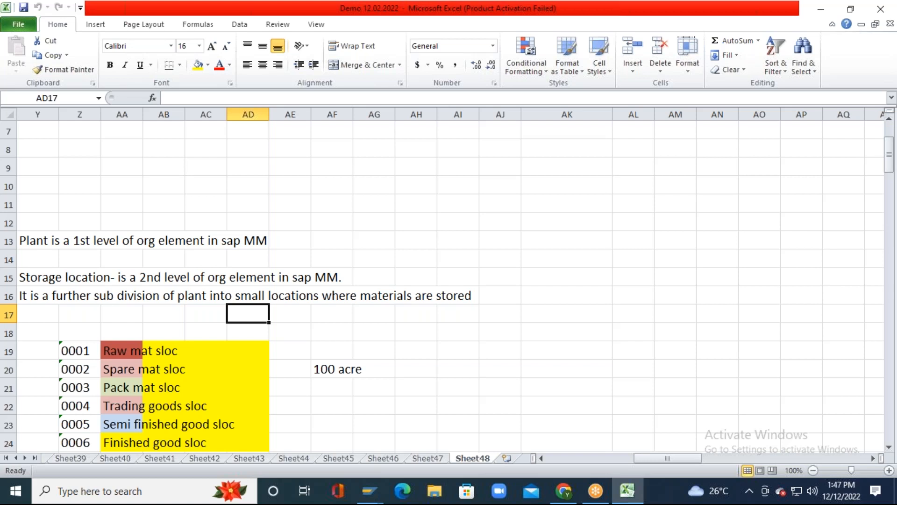
key("Down")
key("Down")
key("Down")
key("Down")
key("Down")
key("Down")
key("Down")
key("Down")
key("Down")
key("Down")
key("Down")
key("Down")
key("Down")
key("Down")
key("Down")
key("Down")
key("Down")
key("Down")
key("Down")
key("Down")
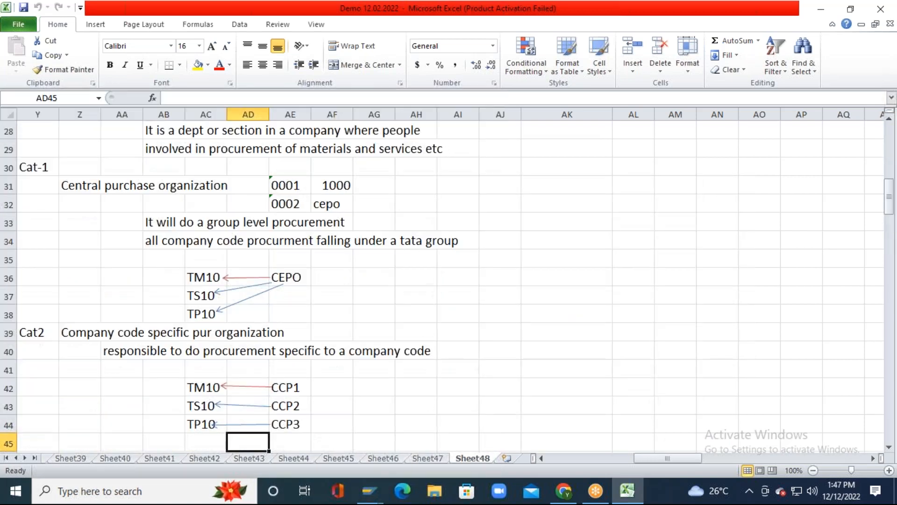
key("Up")
key("Up")
key("Up")
key("Up")
key("Up")
key("Up")
key("Up")
key("Up")
key("Up")
key("Up")
key("Up")
key("Up")
key("Up")
key("Left")
key("Left")
key("Left")
key("Left")
key("Left")
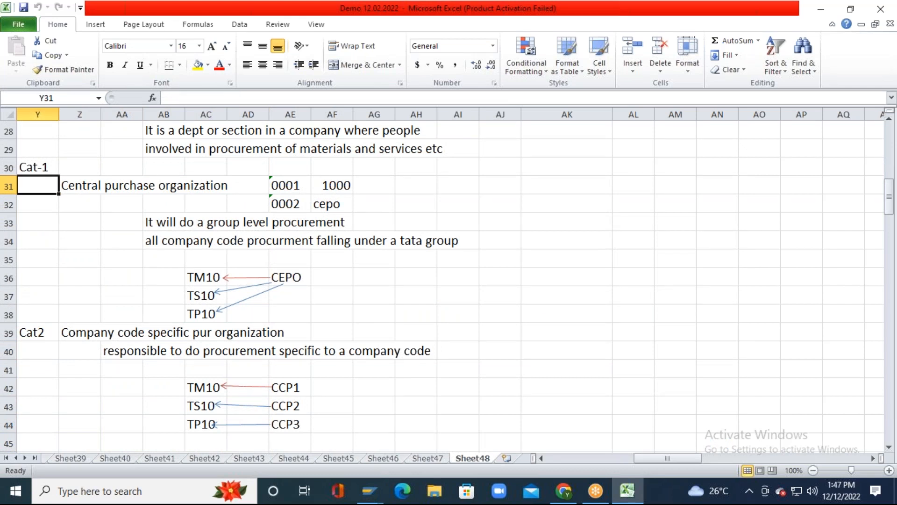
key("Right")
Step: Read through the organization categories down to Standard purchase organization
key("Down")
key("Down")
key("Down")
key("Down")
key("Down")
key("Down")
key("Down")
key("Down")
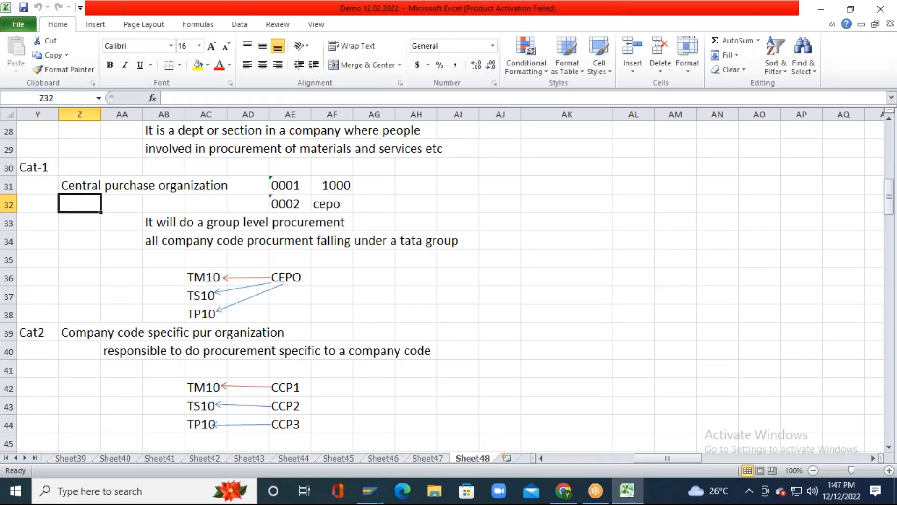
key("Down")
key("Down")
key("Down")
key("Down")
key("Down")
key("Down")
key("Down")
key("Down")
key("Down")
key("Down")
key("Down")
key("Down")
key("Down")
key("Down")
key("Down")
key("Down")
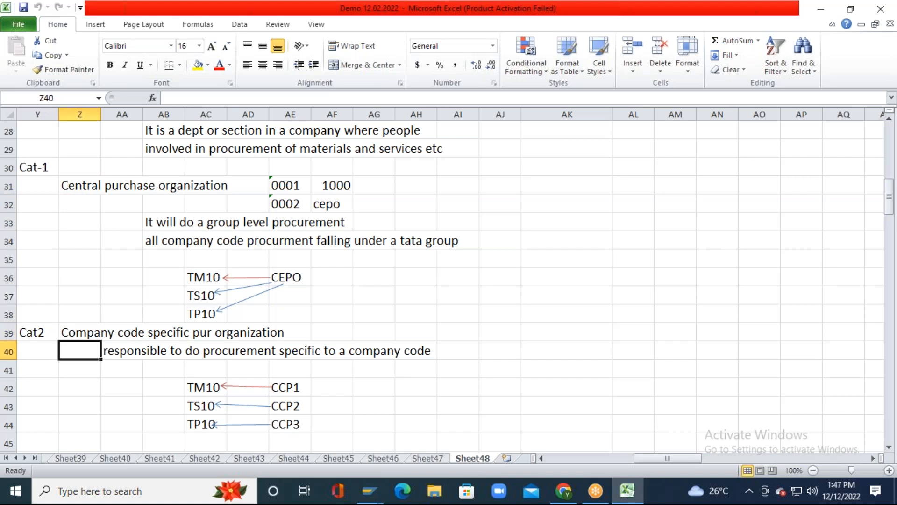
key("Up")
key("Up")
key("Up")
key("Up")
key("Up")
key("Up")
key("Up")
key("Up")
key("Up")
key("Down")
key("Down")
key("Down")
key("Down")
key("Down")
key("Down")
key("Down")
key("Down")
key("Down")
key("Down")
key("Down")
key("Down")
key("Down")
key("Down")
key("Down")
key("Down")
key("Down")
key("Down")
key("Down")
key("Down")
key("Down")
key("Down")
key("Down")
key("Down")
key("Down")
key("Down")
key("Down")
key("Down")
key("Up")
key("Up")
key("Up")
key("Up")
key("Up")
key("Up")
key("Up")
key("Up")
key("Up")
key("Up")
key("Up")
key("Up")
Step: Re-read the purchasing organization definition and open the Purchasing Organizations table in SAP
key("Right")
key("Right")
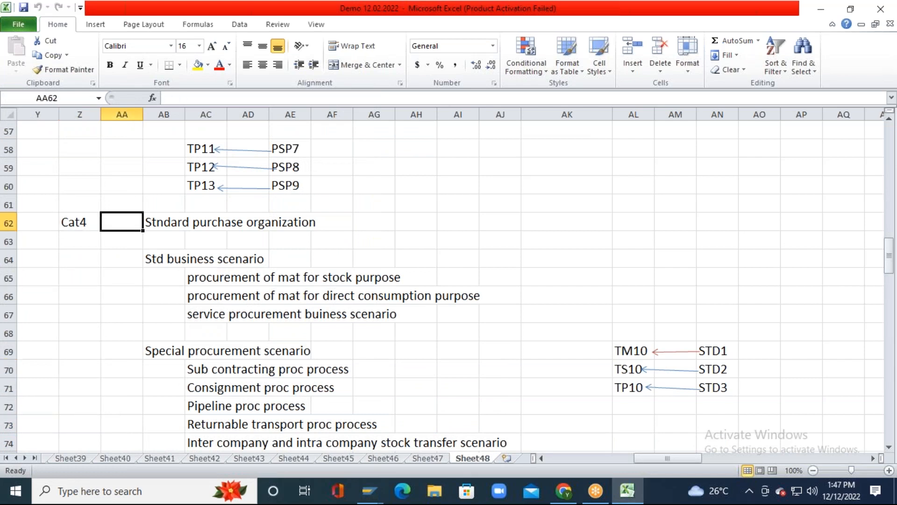
key("Up")
key("Up")
key("Up")
key("Up")
key("Up")
key("Up")
key("Up")
key("Up")
key("Up")
key("Up")
key("Up")
key("Up")
key("Up")
key("Up")
key("Up")
key("Up")
key("Up")
key("Up")
key("Up")
key("Up")
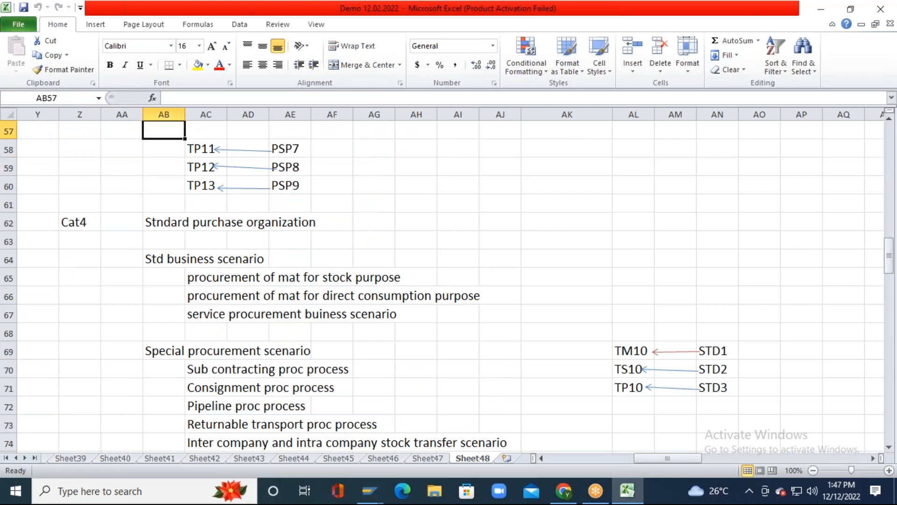
key("Down")
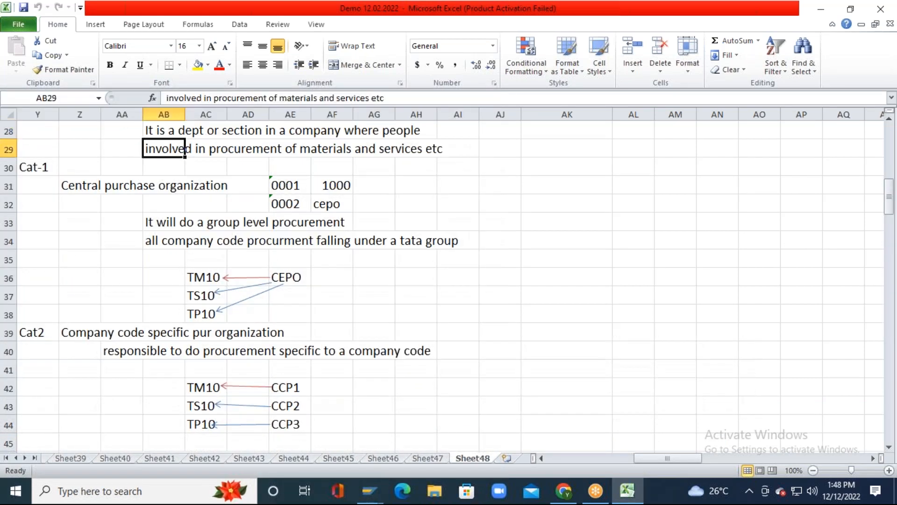
key("Down")
key("Down")
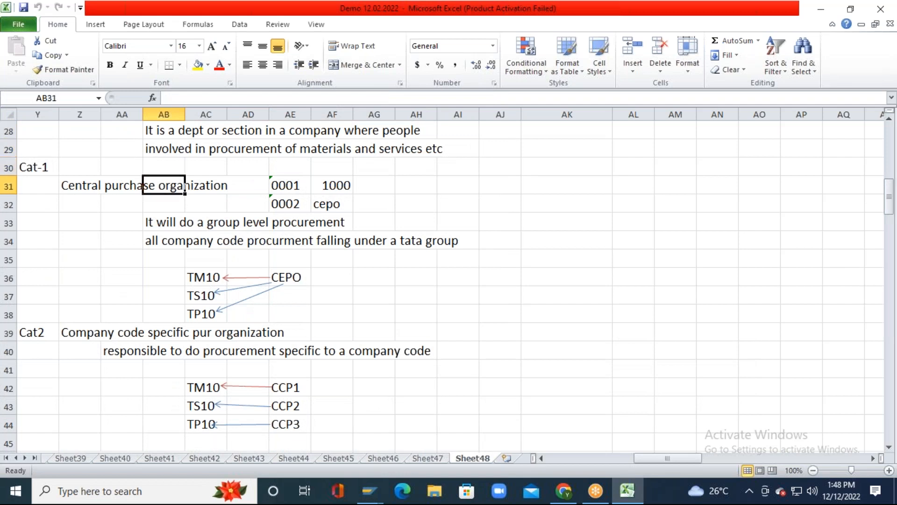
key("alt+Tab")
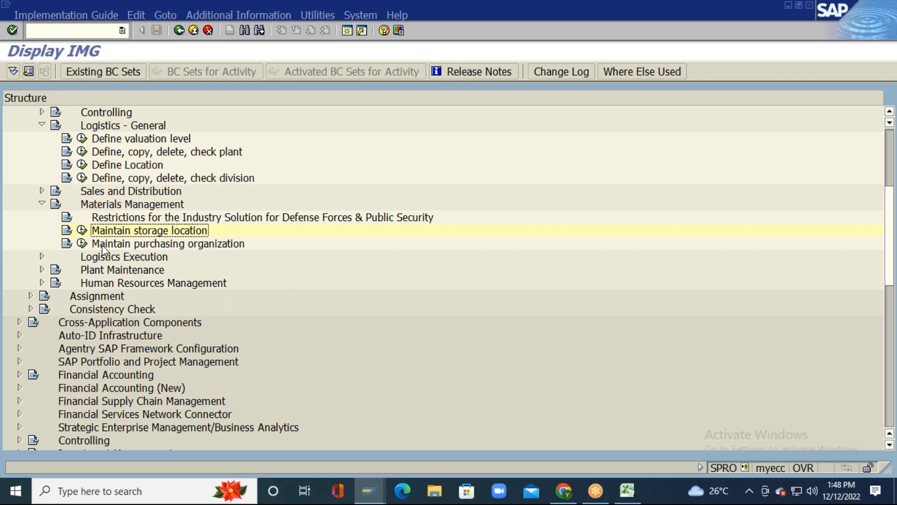
left_click(83, 244)
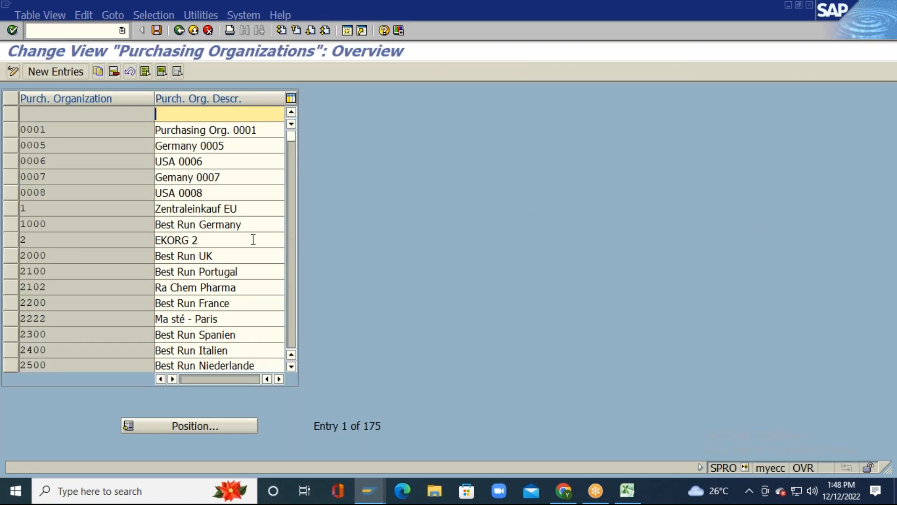
Step: Reopen the purchasing organization maintenance table and start a new entry
scroll(246, 241, "down", 5)
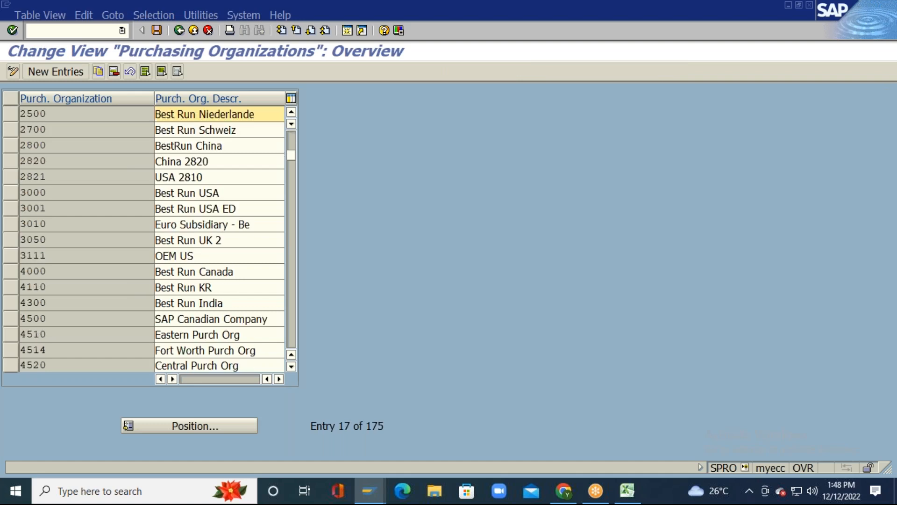
left_click(145, 71)
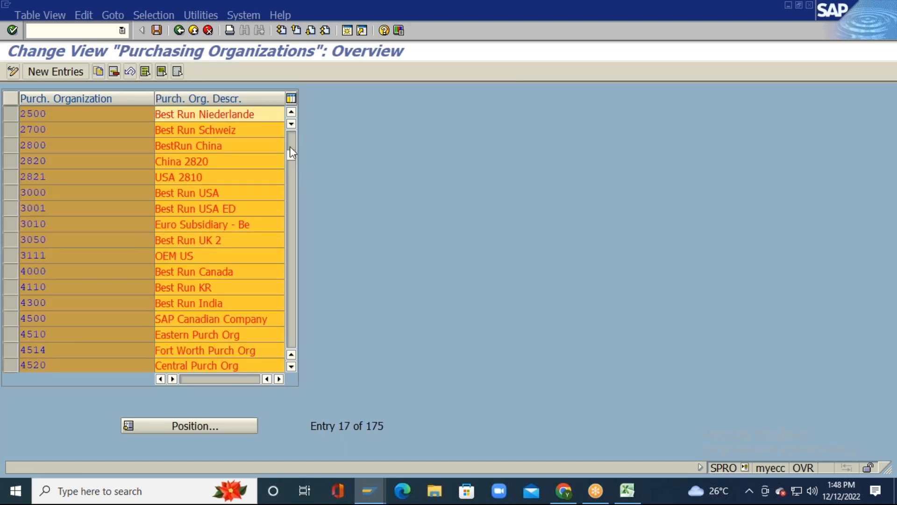
left_click(179, 30)
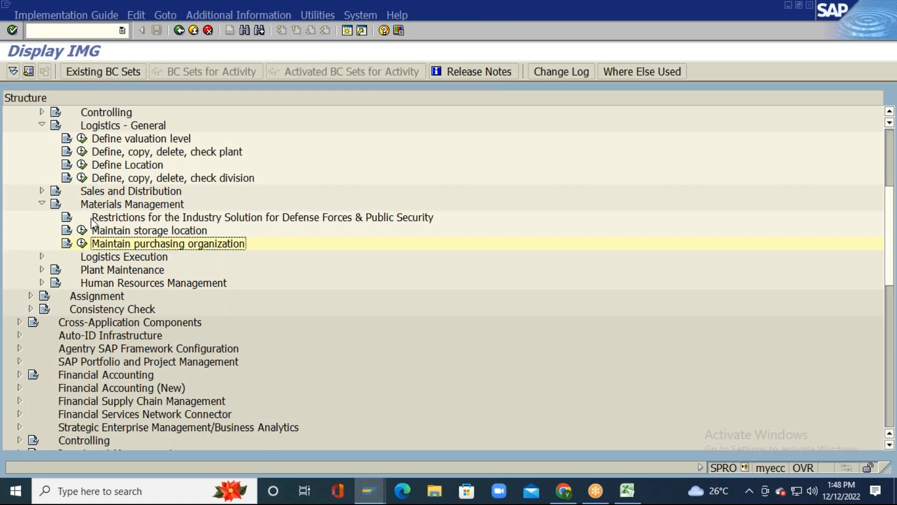
left_click(82, 243)
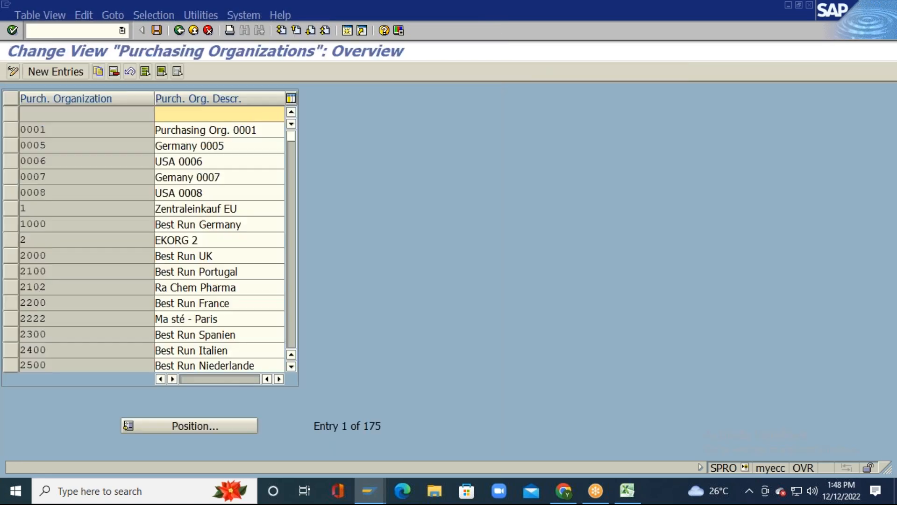
left_click(60, 70)
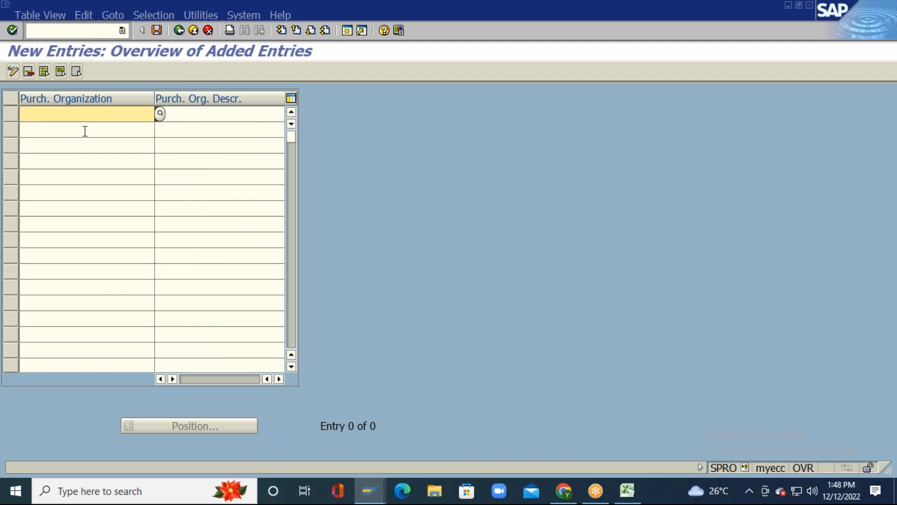
Step: Copy the cepo code from the Excel notes into the new entry's organization key
key("alt+Tab")
left_click(71, 188)
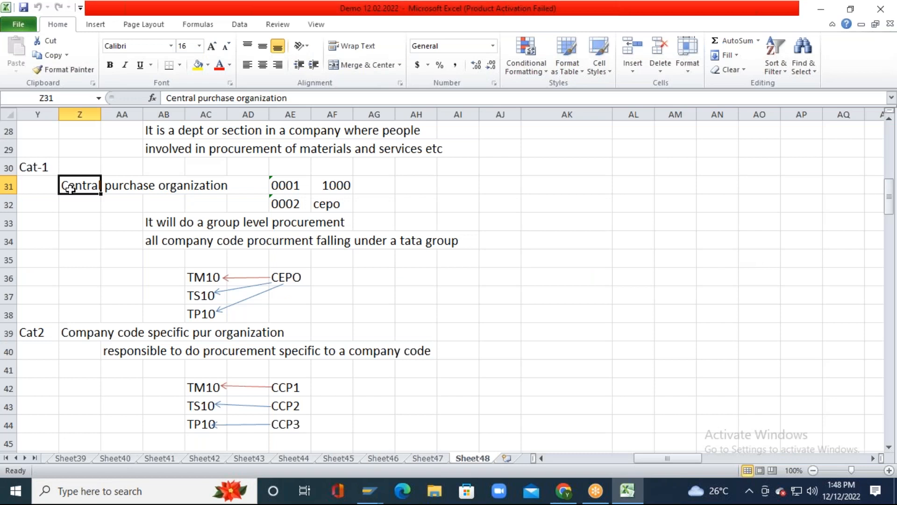
key("ctrl+c")
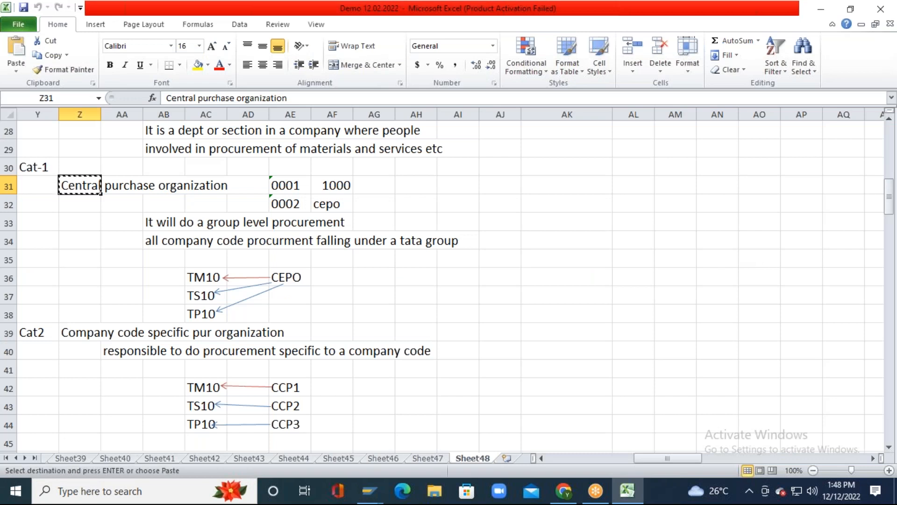
key("alt+Tab")
key("ctrl+v")
key("Delete")
key("Delete")
key("Delete")
key("Delete")
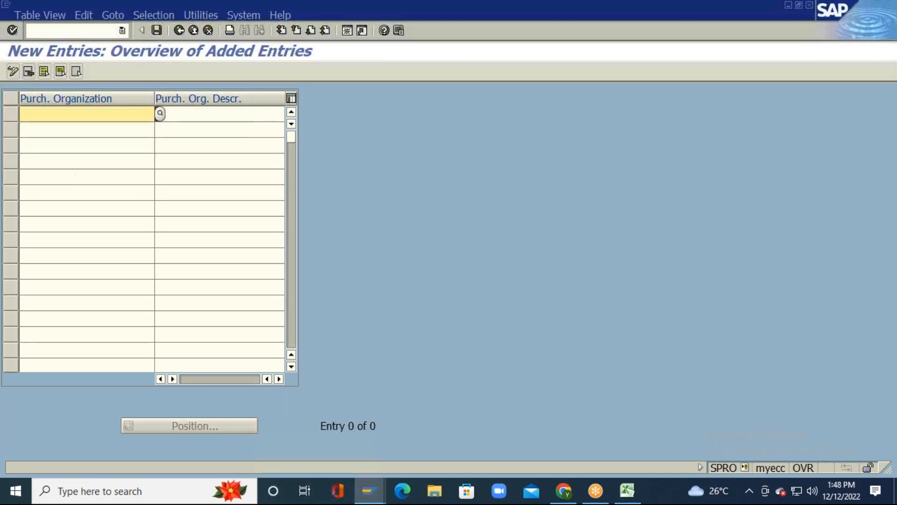
key("alt+Tab")
key("Right")
key("Right")
key("Right")
key("Right")
key("Right")
key("Right")
key("Down")
key("ctrl+c")
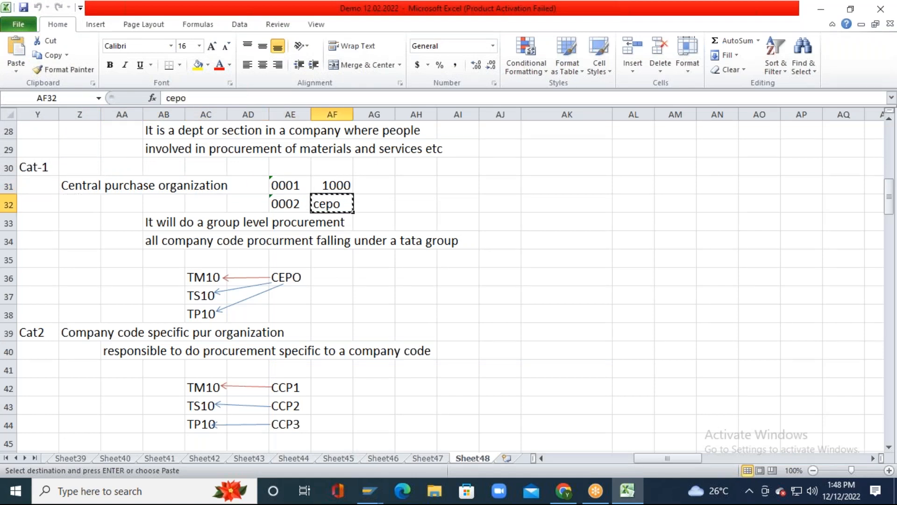
key("alt+Tab")
key("ctrl+v")
Step: Paste 'Central purchase org' from Excel as the description and confirm the entry
left_click(224, 114)
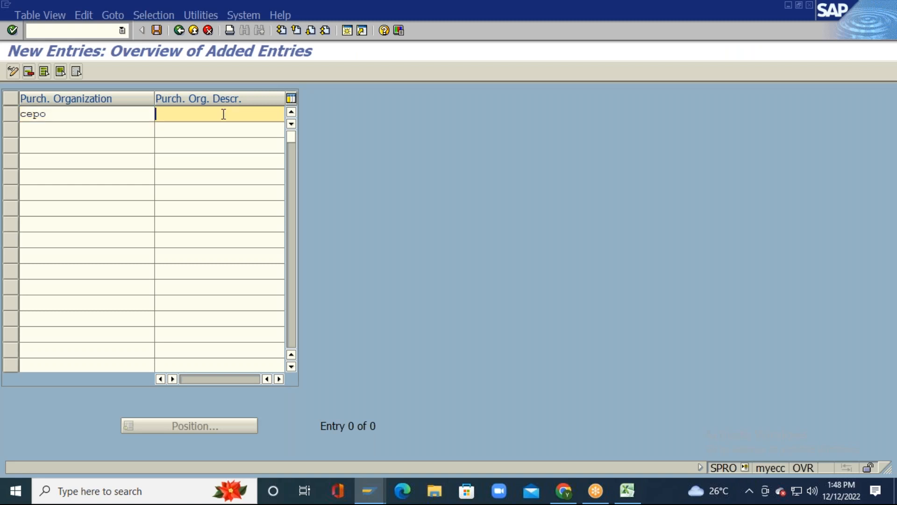
key("alt+Tab")
key("Left")
key("Left")
key("Left")
key("Left")
key("Left")
key("Left")
key("Up")
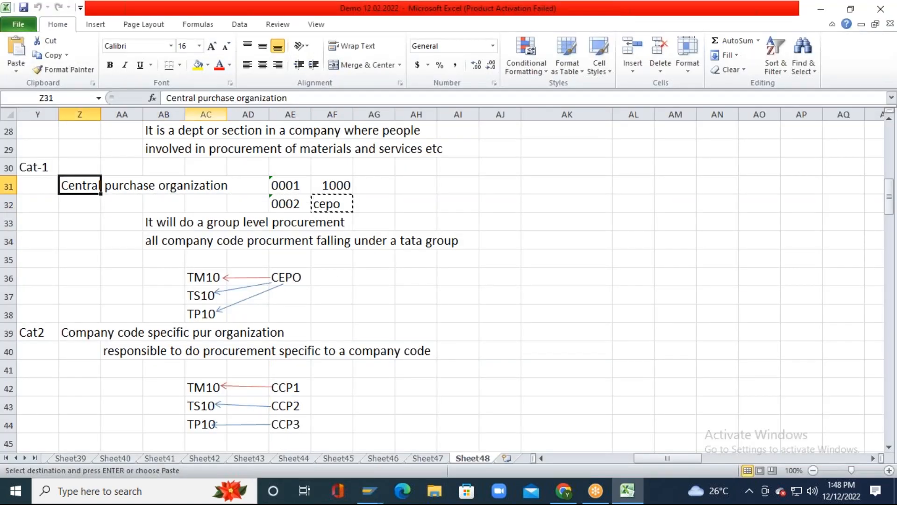
key("ctrl+c")
key("alt+Tab")
key("ctrl+v")
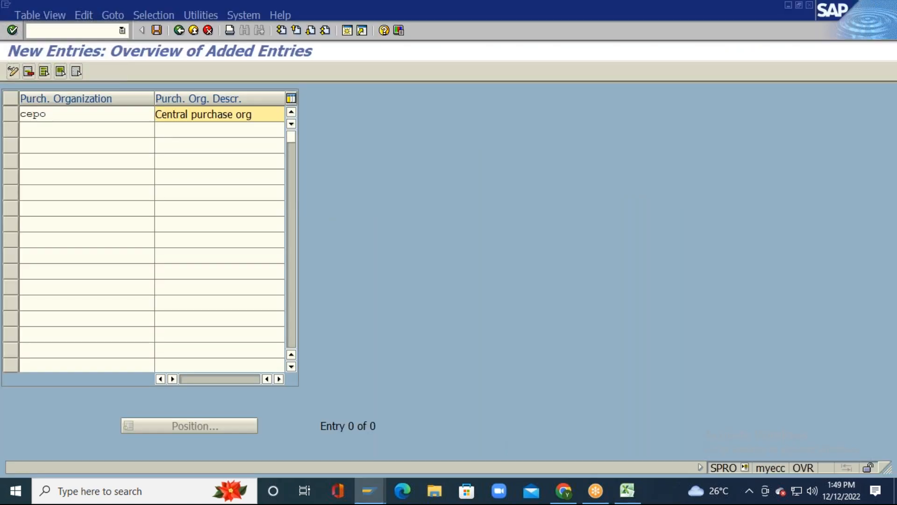
key("Return")
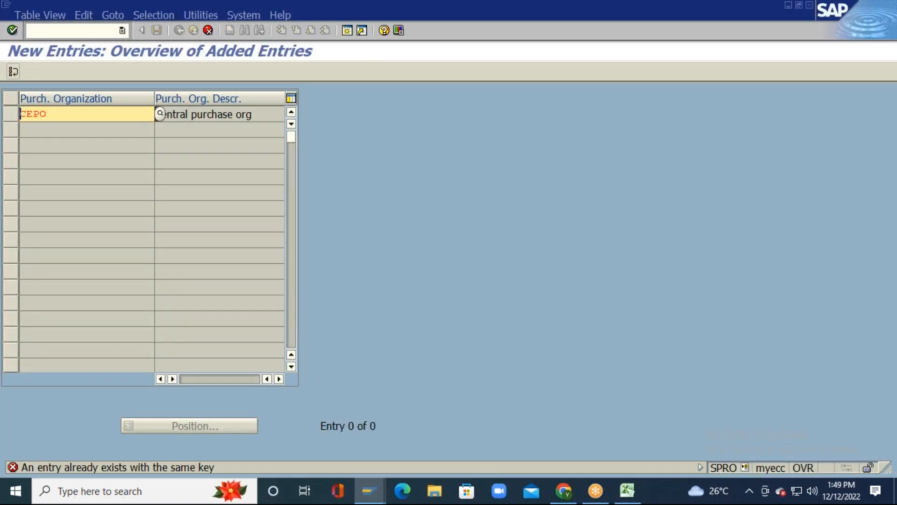
Step: Change the key from CEPO to a free value, ending on CEP9 after trying CEP1 and CEP2
key("Right")
key("Right")
key("Right")
key("Right")
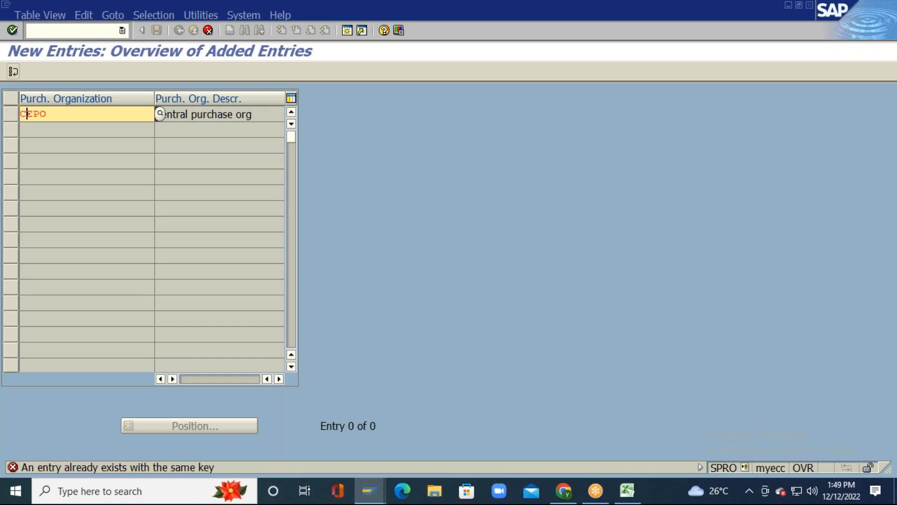
key("BackSpace")
type("1")
key("Return")
key("Right")
key("Right")
key("Right")
key("Right")
key("BackSpace")
type("2")
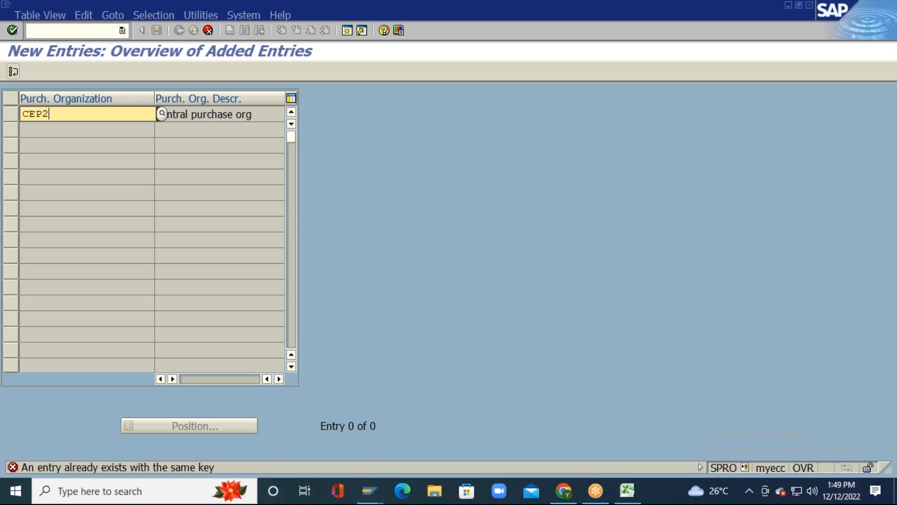
key("Return")
key("Right")
key("Right")
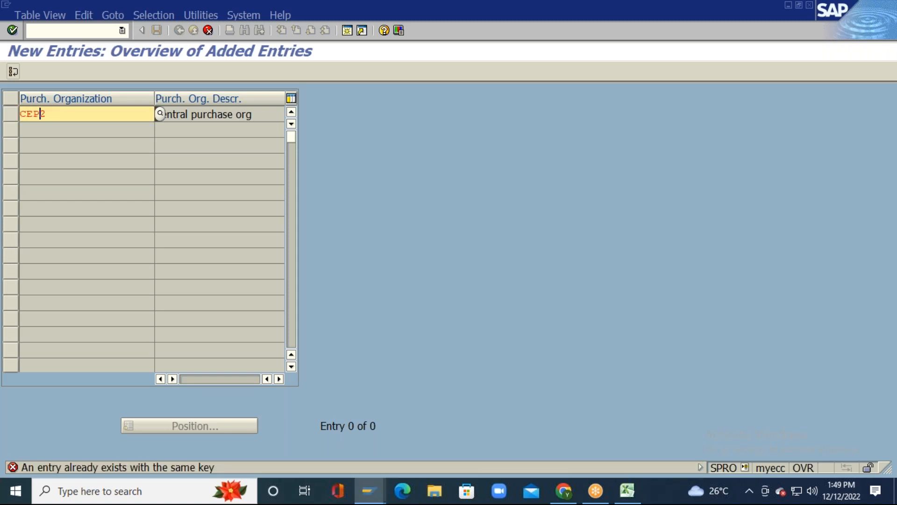
key("Right")
key("BackSpace")
type("9")
key("Return")
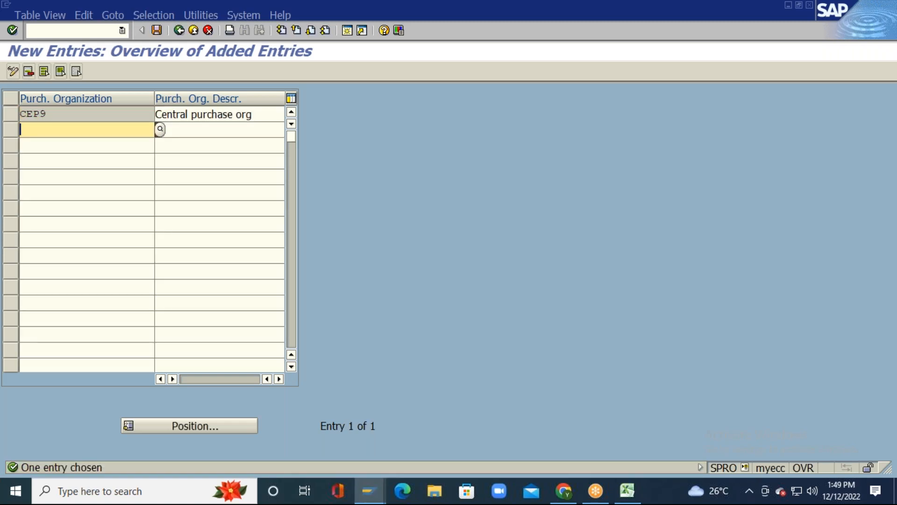
key("alt+Tab")
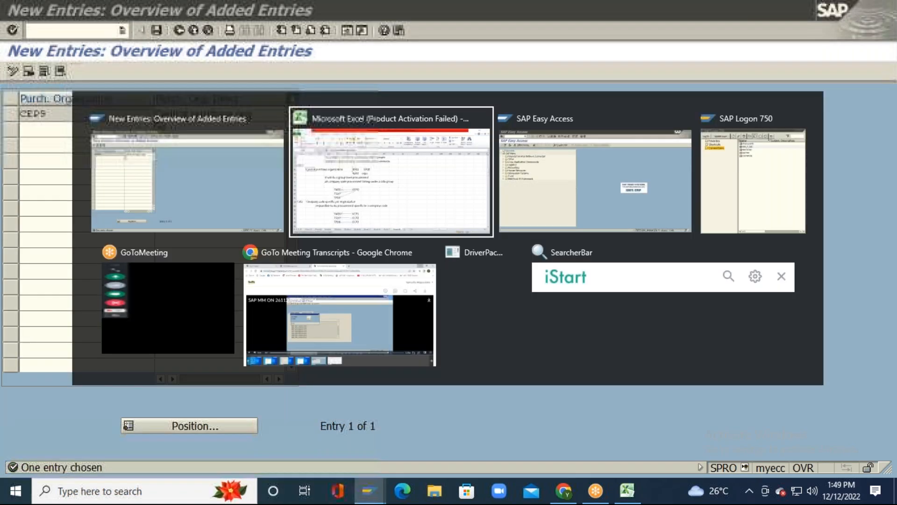
Step: Change cell AF32 in the Excel notes from cepo to cep9
key("Right")
key("Right")
key("Right")
key("Right")
key("Right")
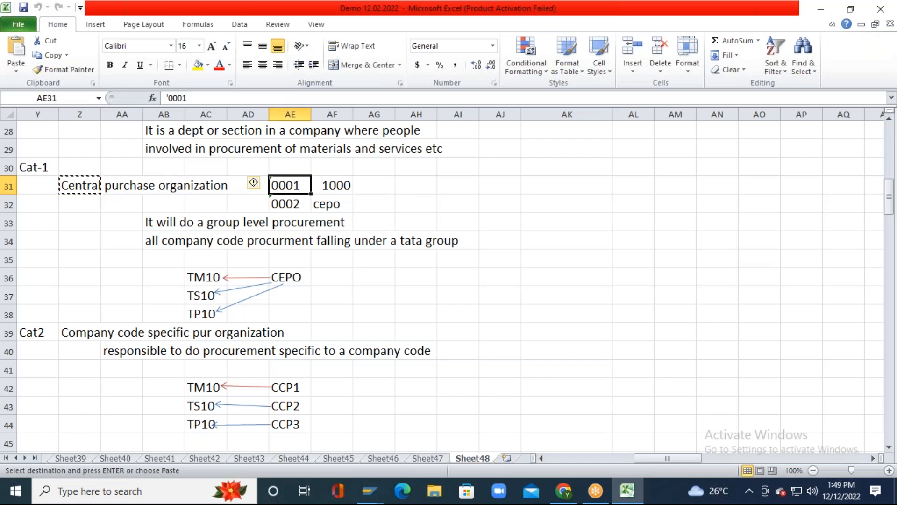
key("Down")
key("Right")
key("F2")
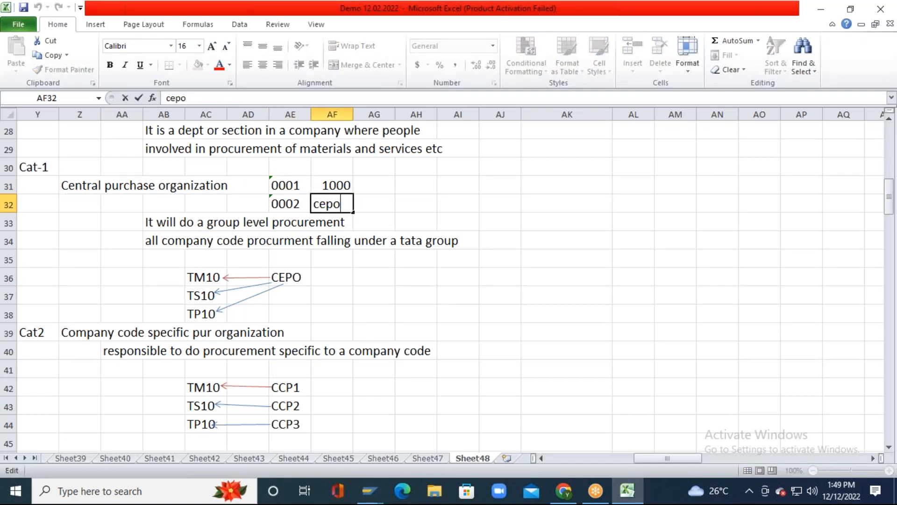
key("BackSpace")
type("9")
key("Return")
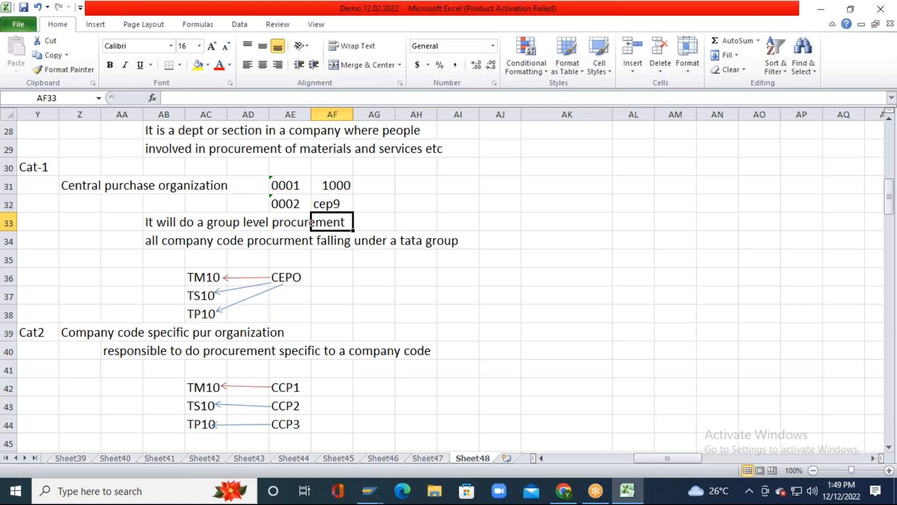
Step: Copy the CCP1 to CCP3 codes from cells AE42:AE44
left_click(311, 241)
key("Down")
key("Down")
key("Down")
key("Down")
key("Down")
key("Down")
key("Down")
key("Down")
key("Down")
key("Down")
key("Down")
key("Down")
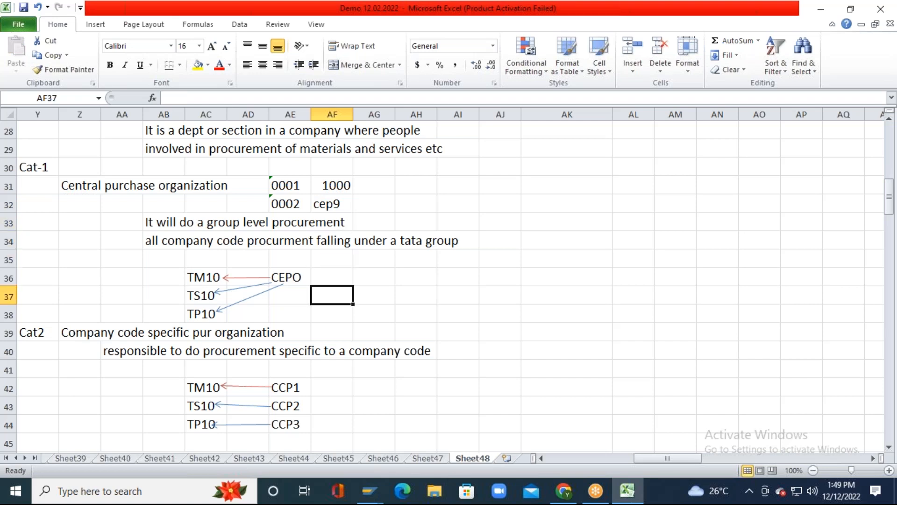
key("Down")
key("Down")
key("Down")
key("Down")
key("Up")
key("Up")
key("Up")
key("Up")
key("Up")
key("Up")
key("Up")
key("Up")
key("Left")
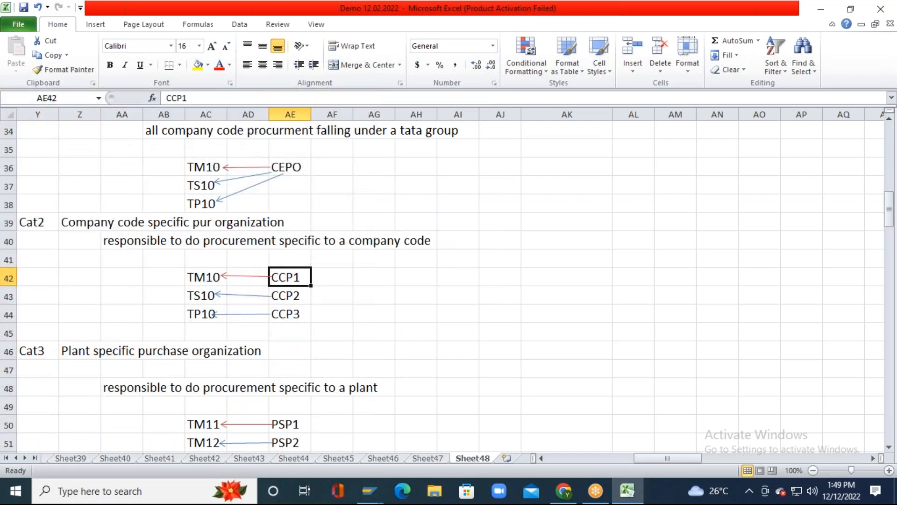
key("shift+Down")
key("shift+Down")
key("ctrl+c")
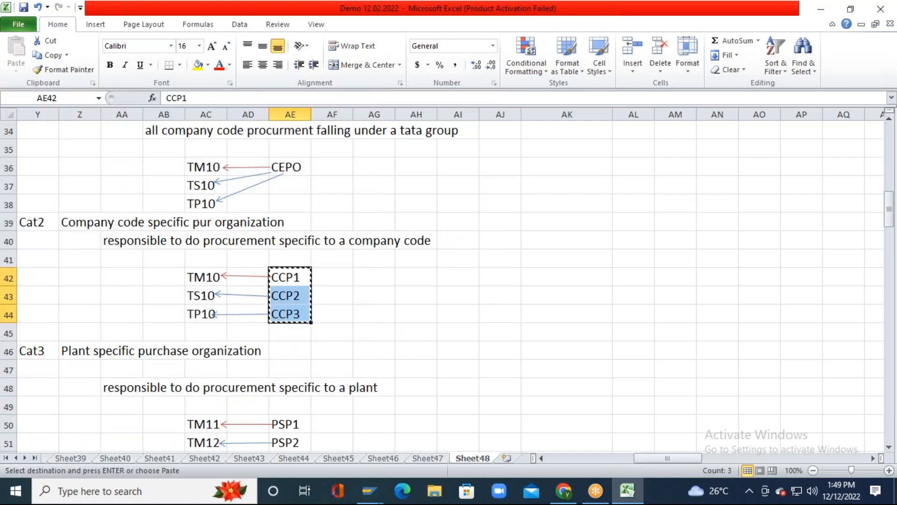
key("alt+Tab")
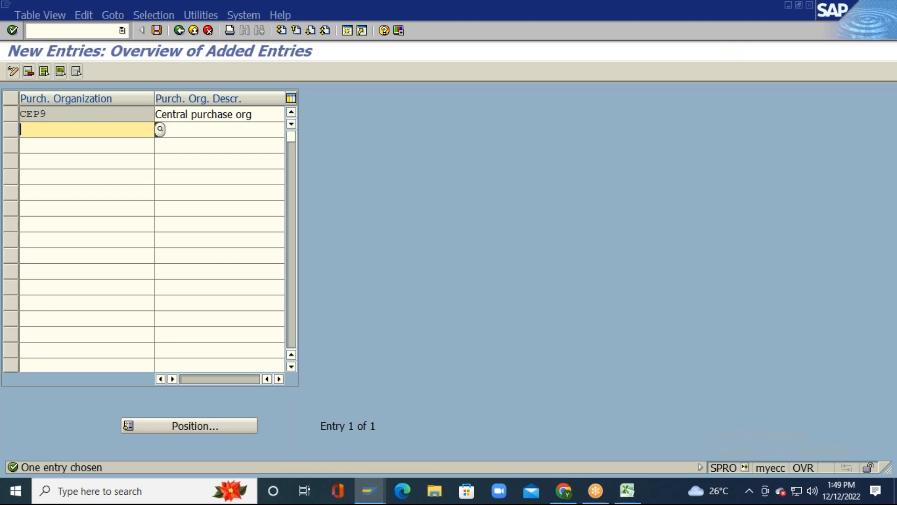
Step: Paste CCP1–CCP3 as new keys and describe CCP1 as COMP SP PORG TM10
key("ctrl+v")
left_click(224, 130)
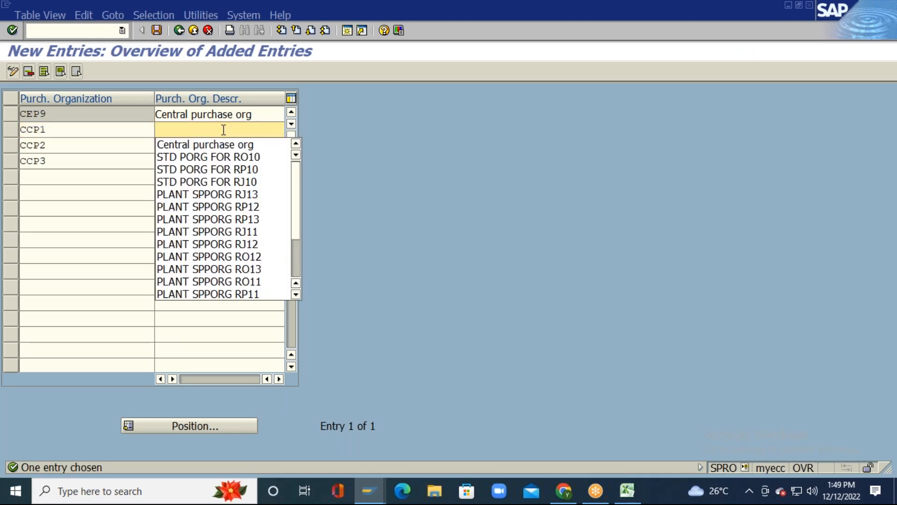
key("BackSpace")
type("C")
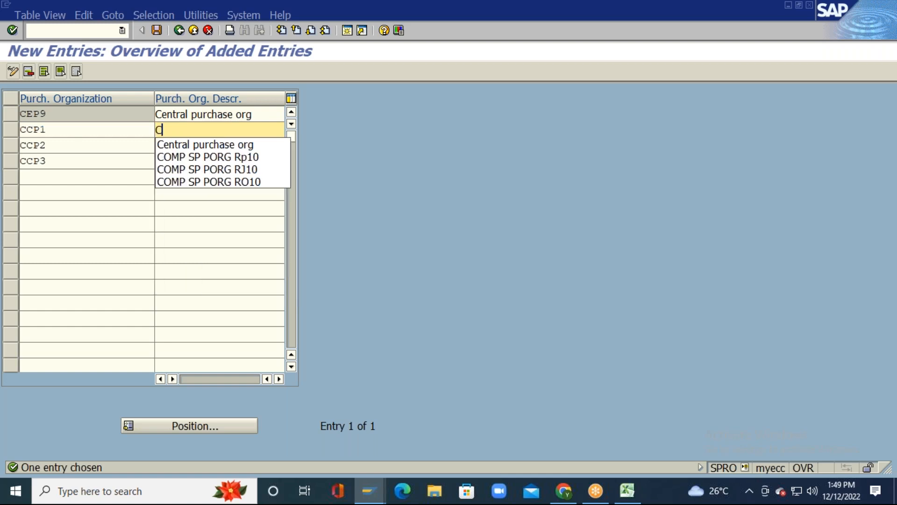
key("Down")
key("Down")
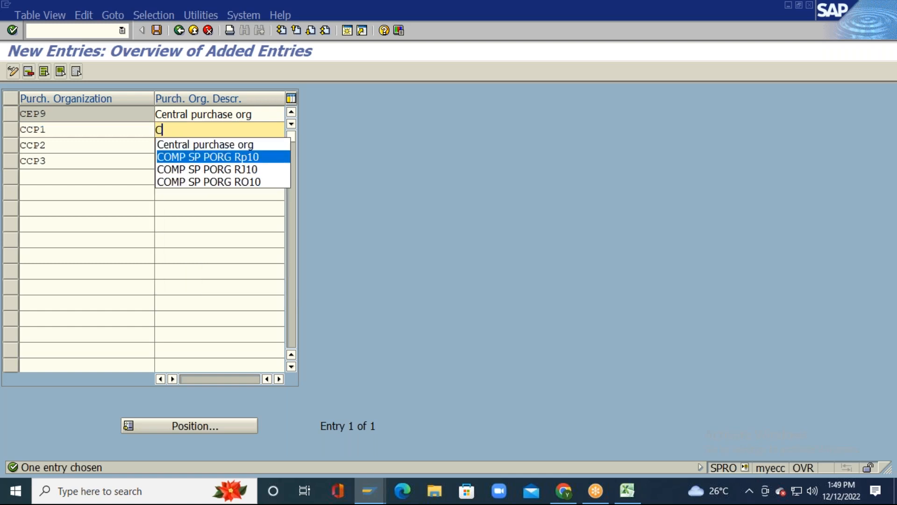
key("Return")
key("BackSpace")
key("BackSpace")
key("BackSpace")
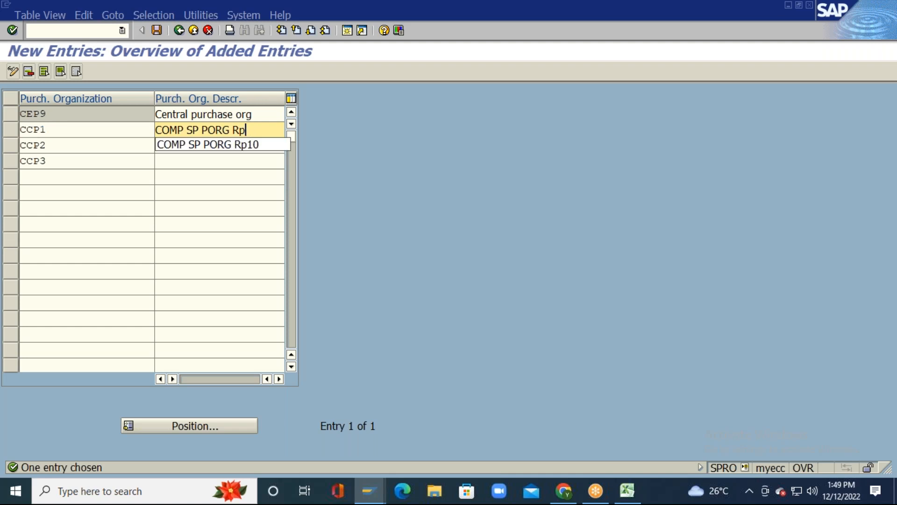
key("BackSpace")
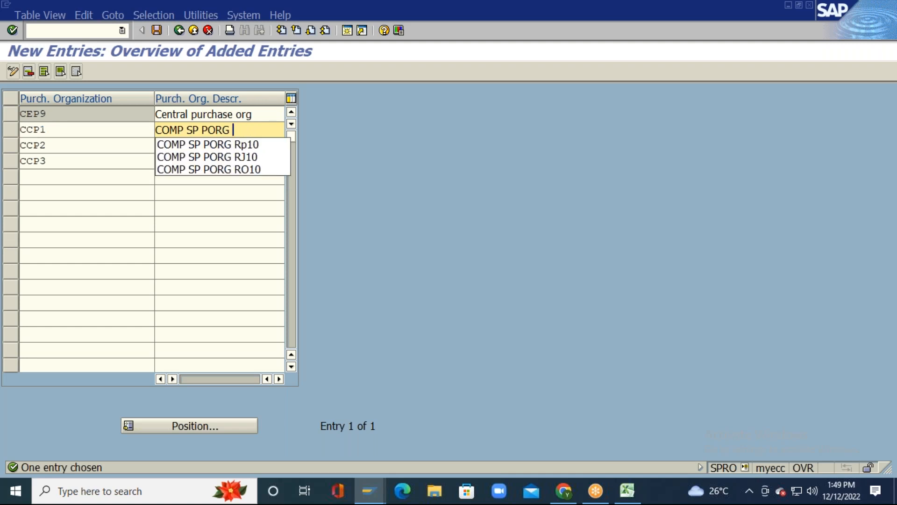
type("TM10")
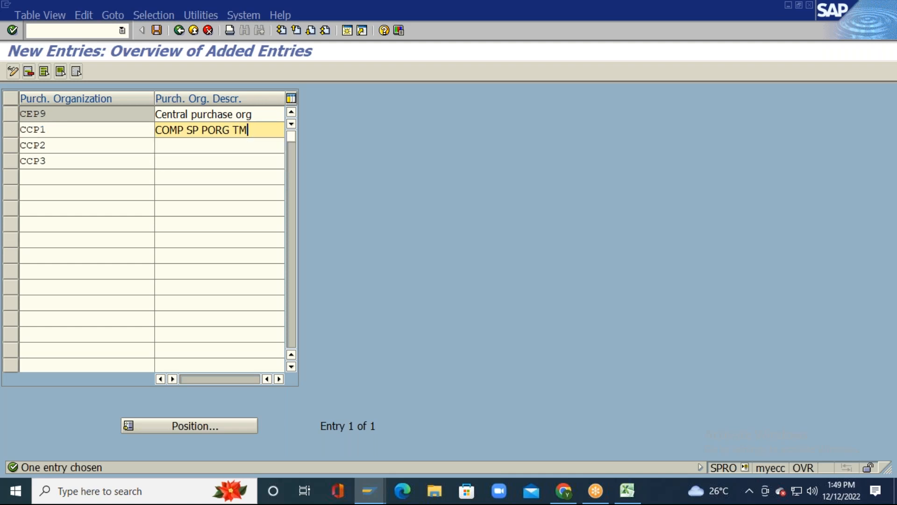
Step: Describe CCP2 as COMP SP PORG TS10 and CCP3 as COMP SP PORG TP10
key("Left")
left_click_drag(256, 129, 156, 130)
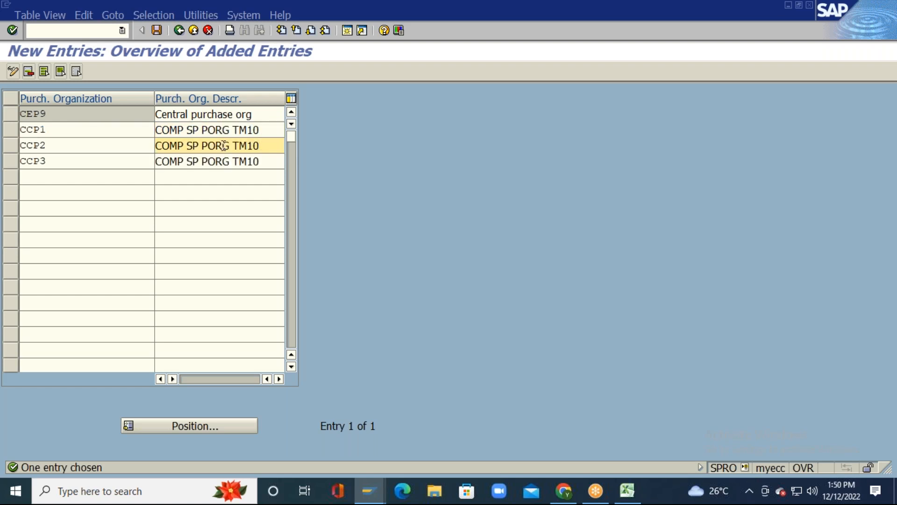
key("BackSpace")
key("BackSpace")
key("BackSpace")
type("S10")
key("Down")
key("BackSpace")
key("BackSpace")
key("BackSpace")
type("P10")
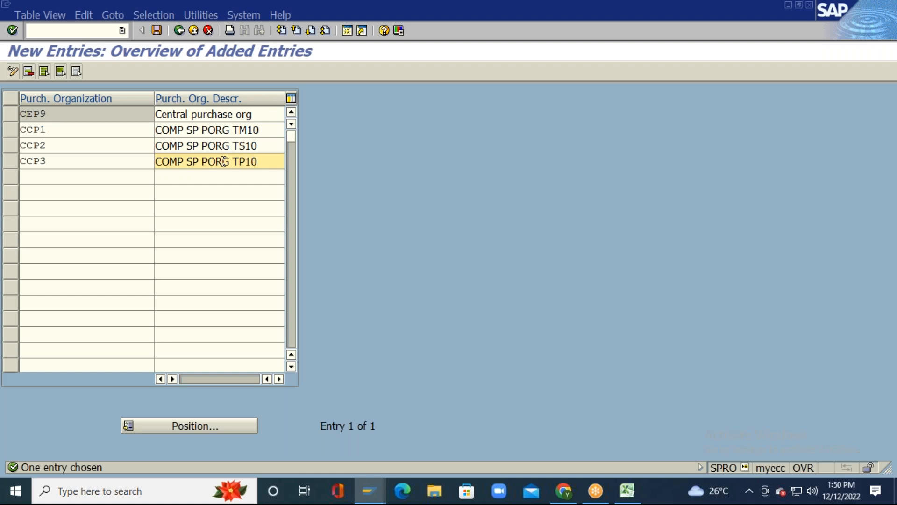
key("Return")
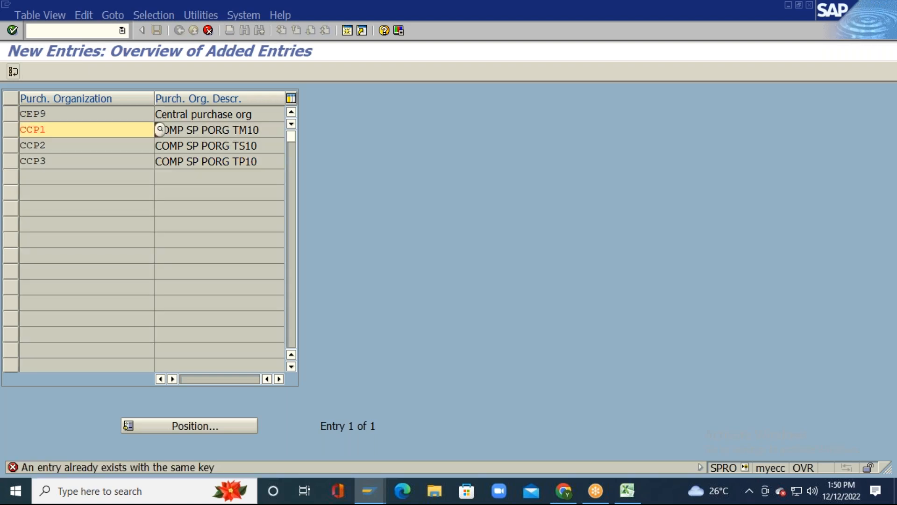
Step: Rename the keys CCP1, CCP2, CCP3 to CCP7, CCP8, CCP9 and accept the entries
key("Right")
key("Right")
key("Right")
key("BackSpace")
type("7")
key("Return")
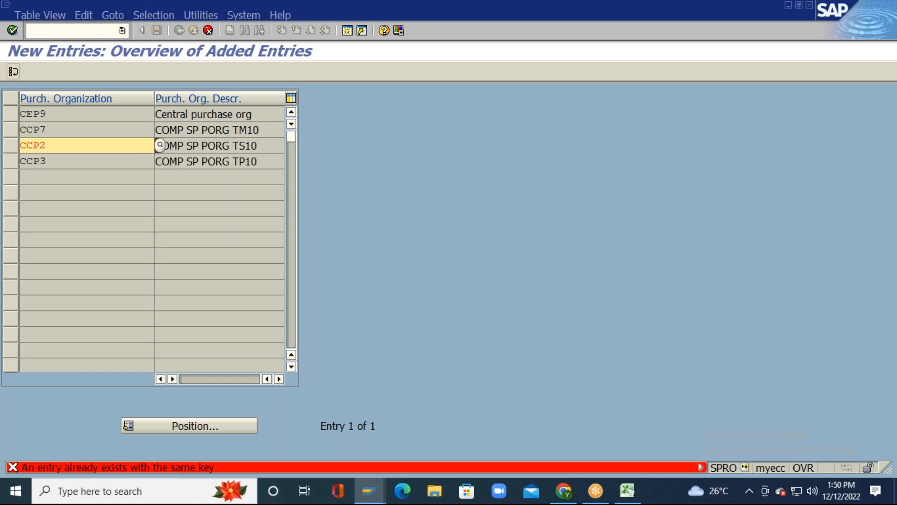
key("Right")
key("Right")
key("BackSpace")
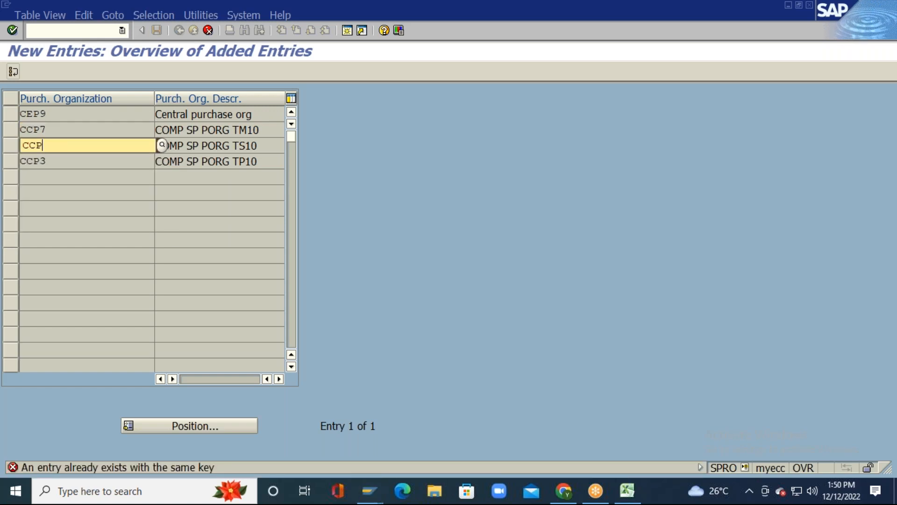
type("8")
key("Return")
key("Right")
key("Right")
key("Right")
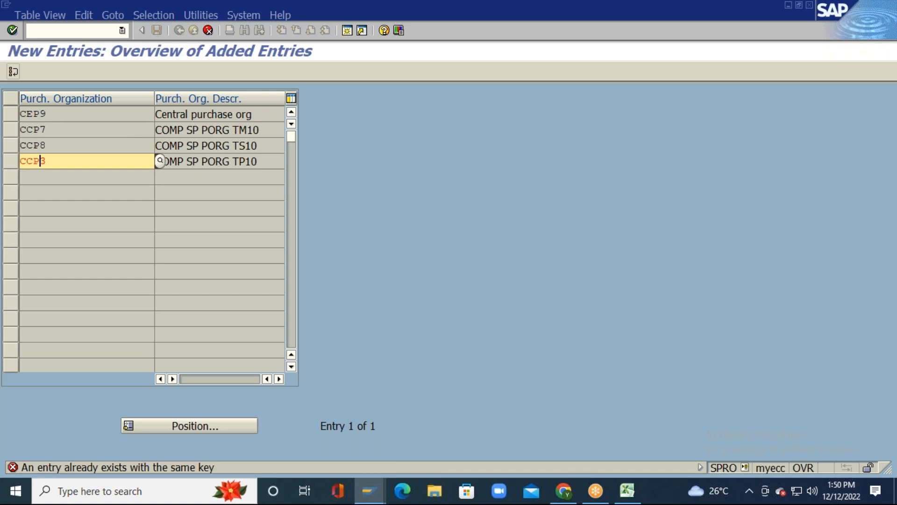
key("BackSpace")
type("9")
key("Return")
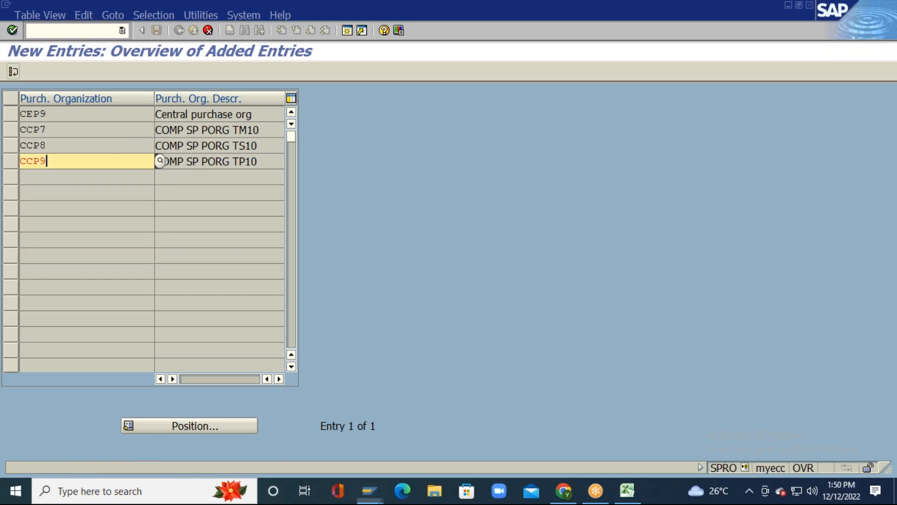
Step: Update cells AE42:AE44 in Excel from CCP1–CCP3 to CCP7, CCP8 and CCP9
key("alt+Tab")
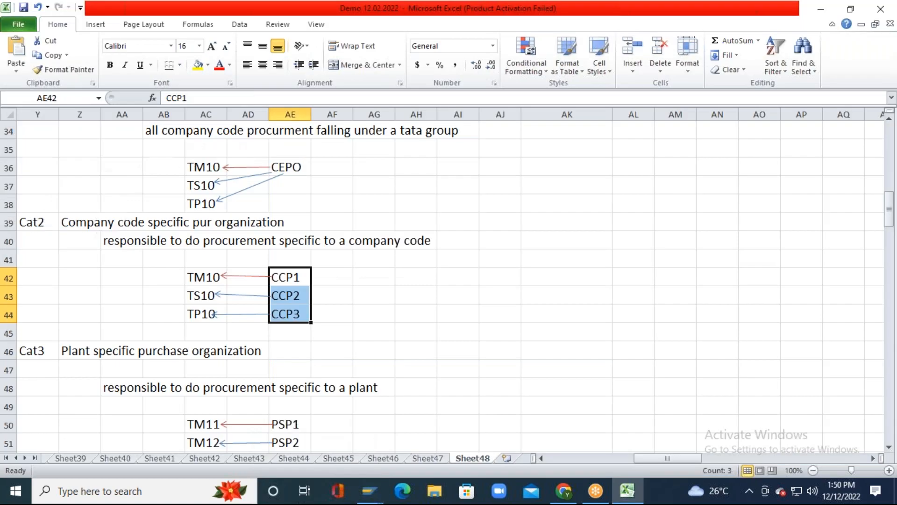
key("Up")
key("Down")
key("F2")
key("BackSpace")
type("7")
key("Return")
key("F2")
key("BackSpace")
type("8")
key("Return")
key("F2")
key("BackSpace")
type("9")
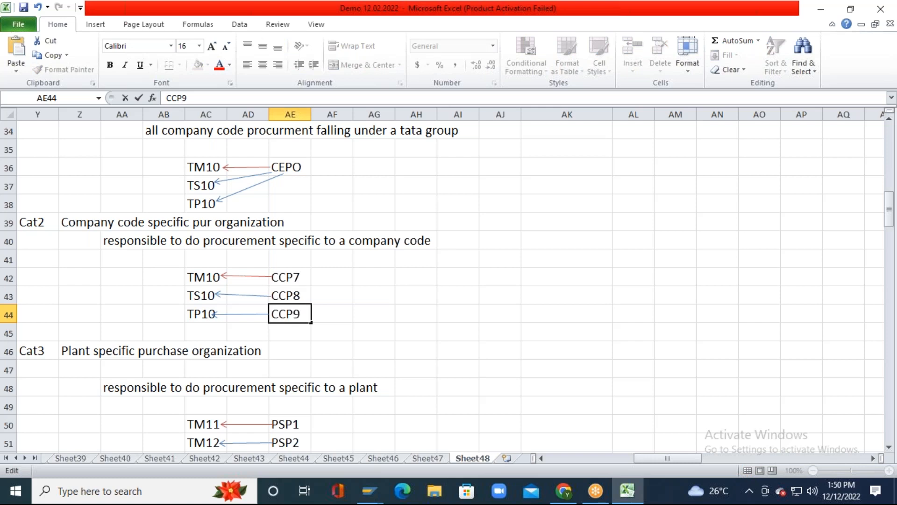
key("Return")
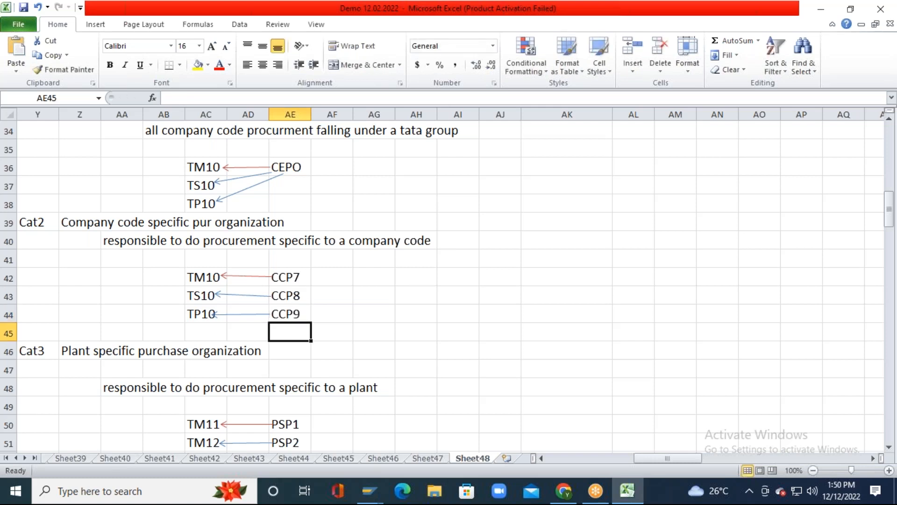
Step: Copy the PSP1 to PSP3 codes in the plant-specific section
key("Down")
key("Down")
key("Down")
key("Down")
key("Down")
key("Down")
key("Down")
key("Down")
key("Down")
key("Down")
key("Down")
key("Down")
key("Down")
key("Down")
key("Down")
key("Down")
key("Down")
key("Down")
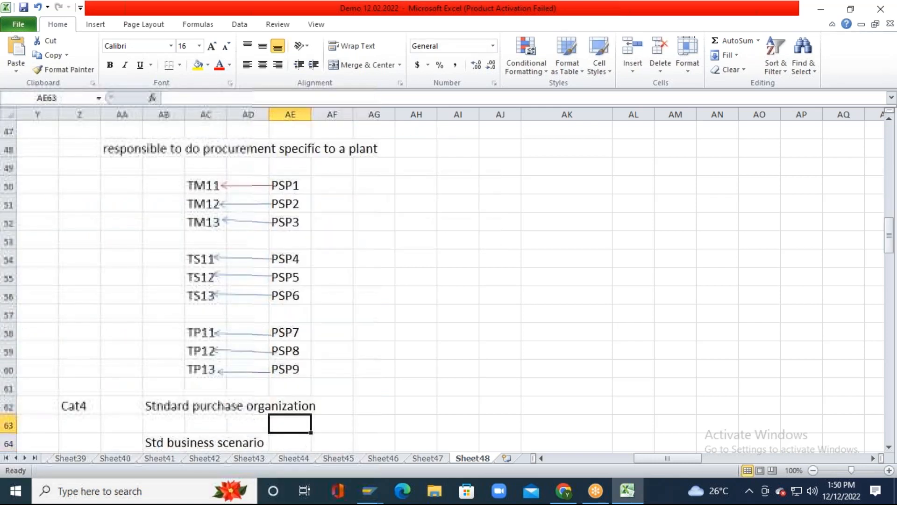
key("Up")
key("Up")
key("Up")
key("Up")
key("Up")
key("Up")
key("Up")
key("Up")
key("Up")
key("Up")
key("Up")
key("Up")
key("Up")
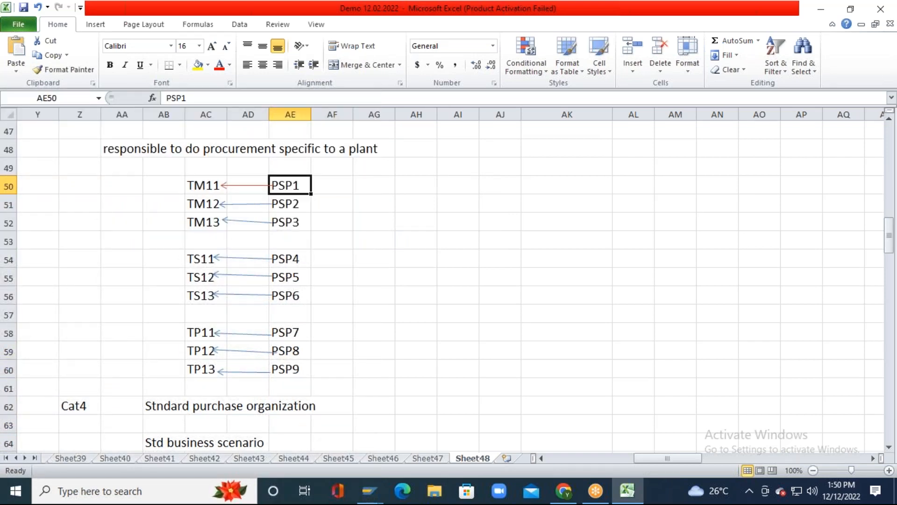
key("shift+Down")
key("shift+Down")
key("ctrl+c")
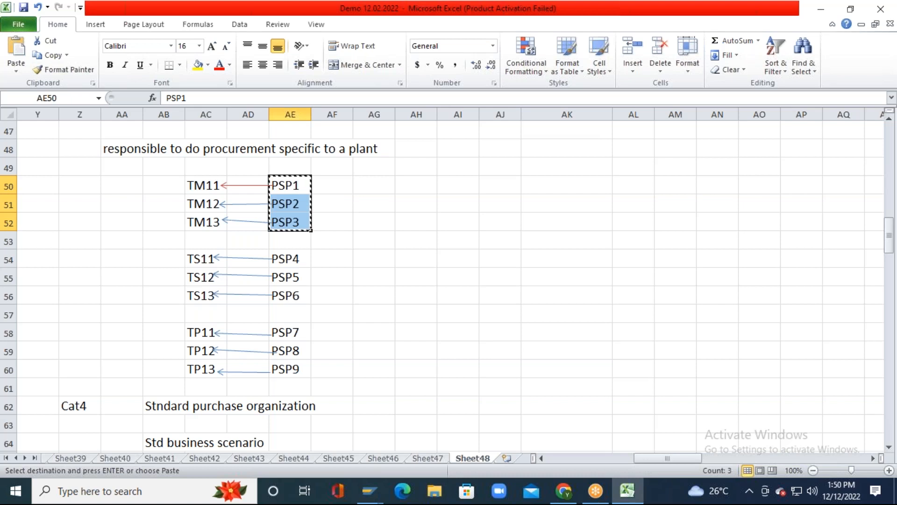
Step: Enter codes PSZ1 through PSZ9 down column AF beside the PSP codes
left_click(332, 186)
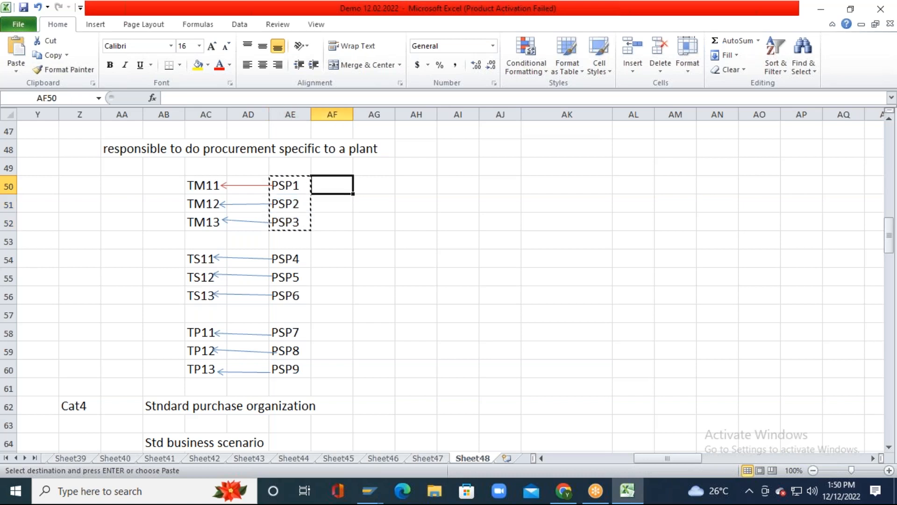
type("PSZ1")
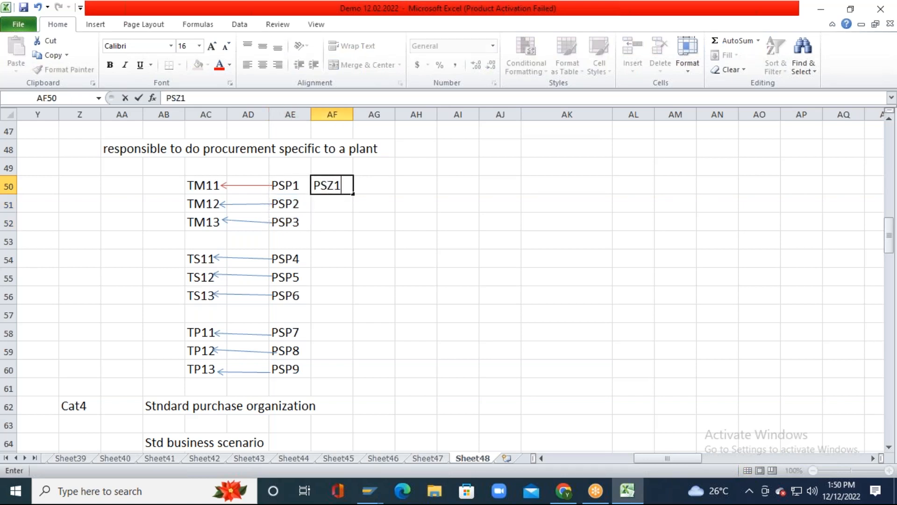
key("Return")
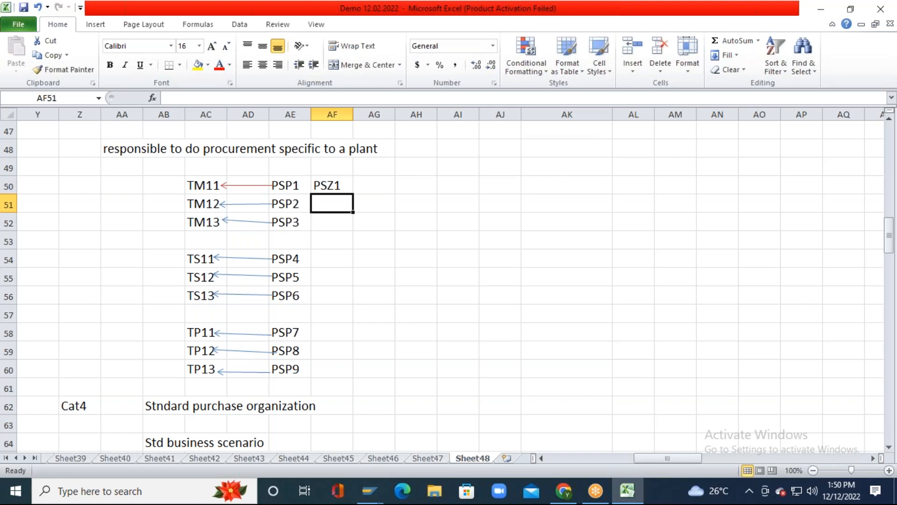
type("PSZ2")
key("Return")
type("PSZ3")
key("Return")
key("Return")
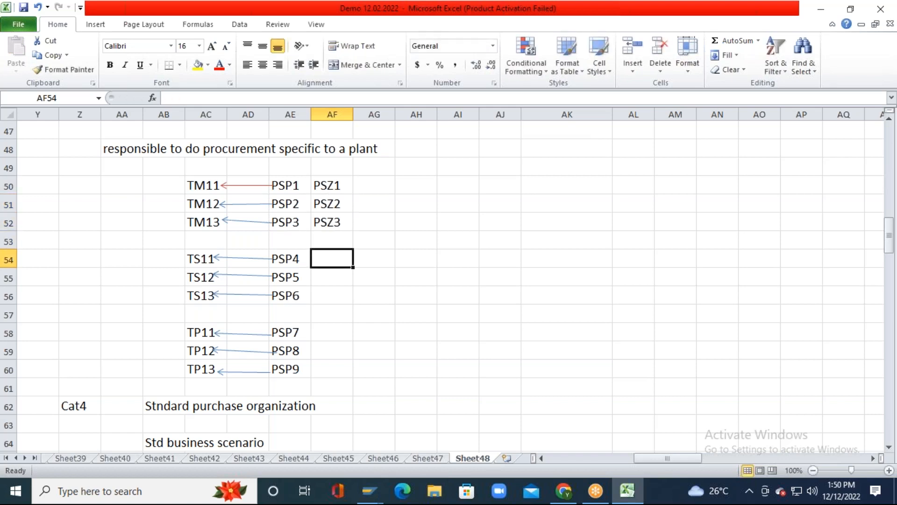
key("Up")
type("PSZ4")
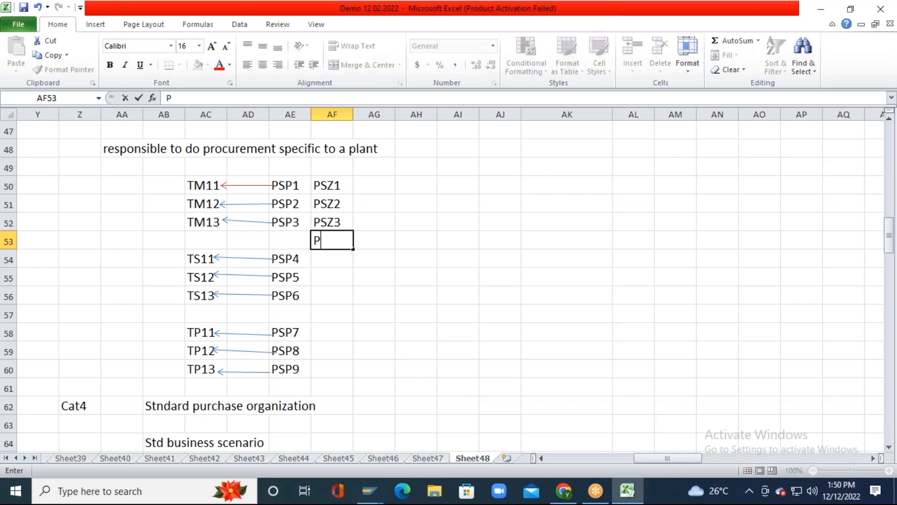
key("Return")
type("PSZ")
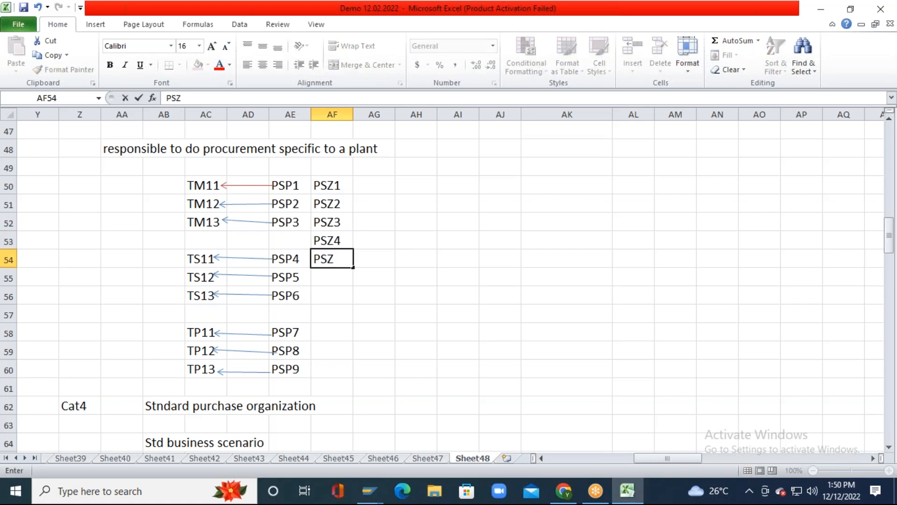
type("5")
key("Return")
type("PSZ6")
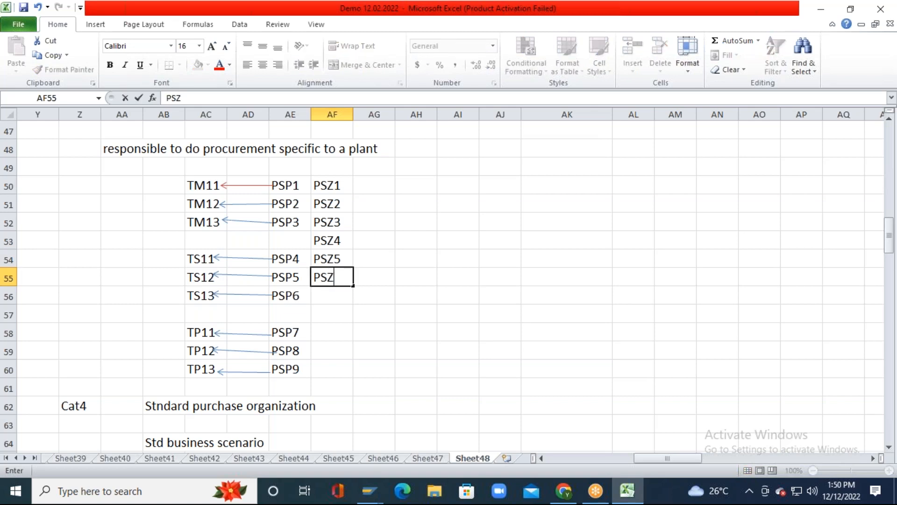
key("Return")
type("PSZ7")
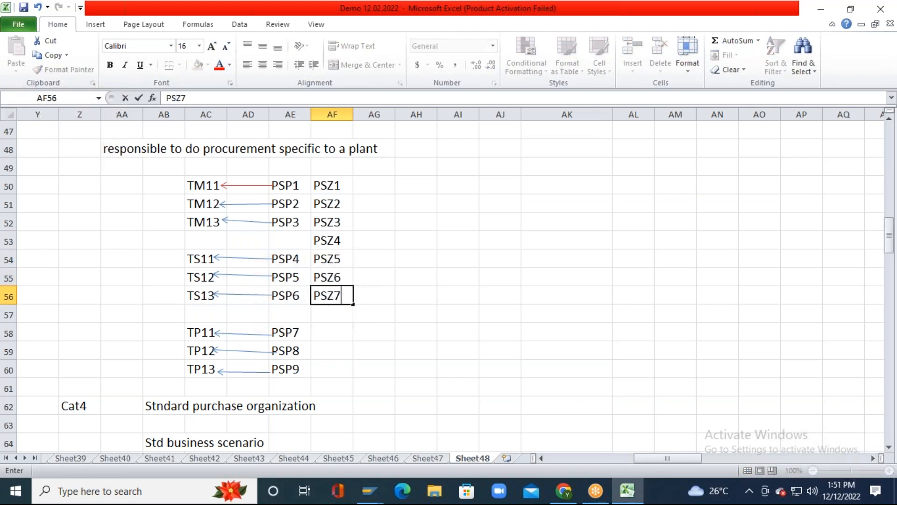
key("Return")
type("PSZ8")
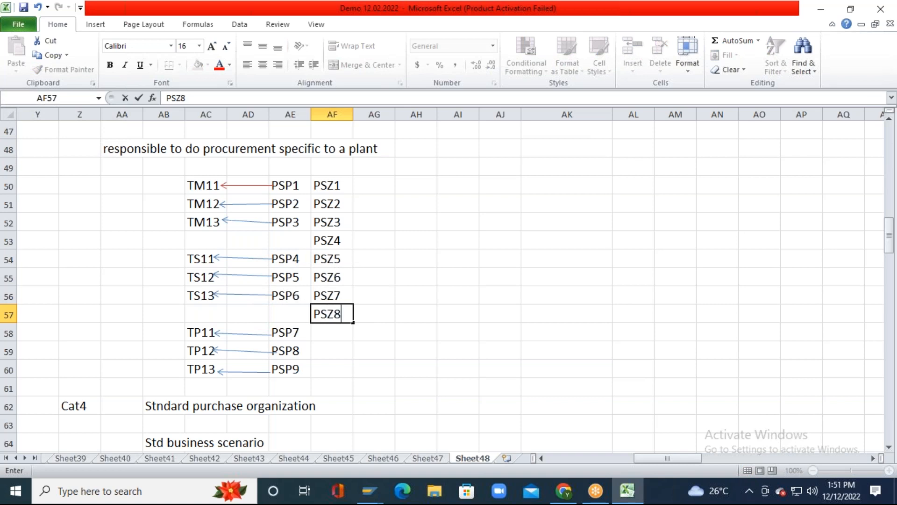
key("Return")
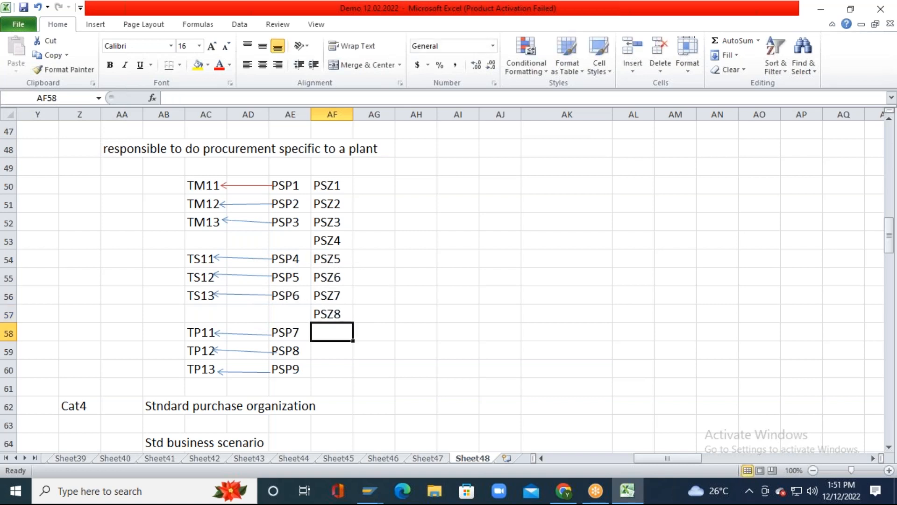
type("PSZ9")
key("Return")
Step: Select and copy the PSZ1 to PSZ9 codes in AF50:AF58
key("Up")
key("Up")
key("Up")
key("Up")
key("Up")
key("Up")
key("Up")
key("Up")
key("Up")
key("Up")
key("Down")
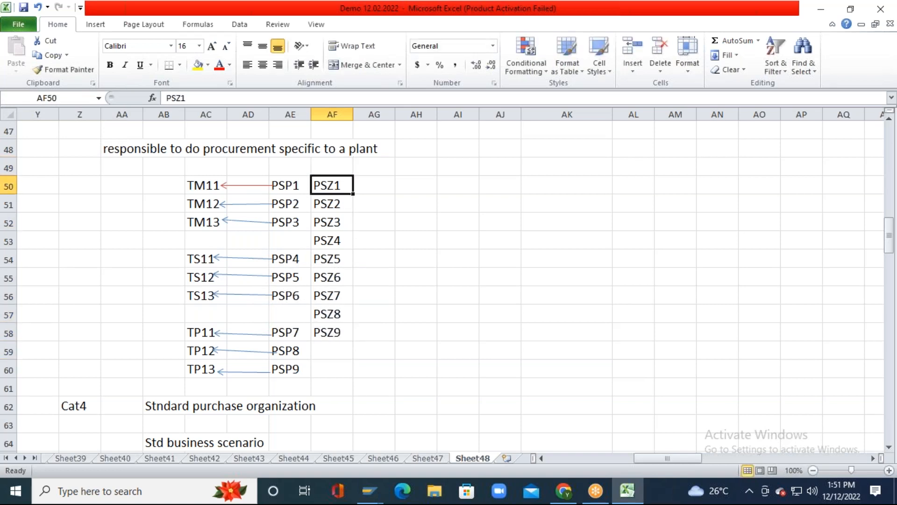
key("shift+Down")
key("shift+Down")
key("shift+Down")
key("shift+Down")
key("shift+Down")
key("shift+Down")
key("shift+Down")
key("shift+Down")
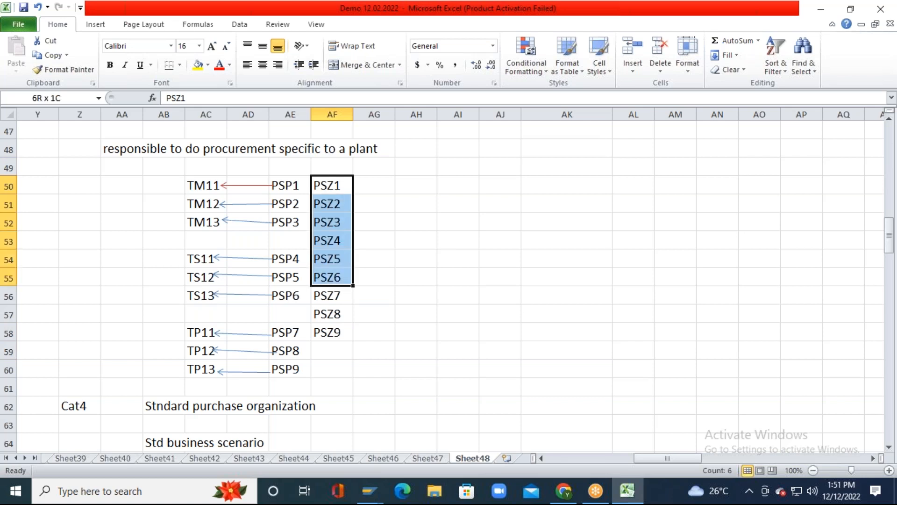
key("ctrl+c")
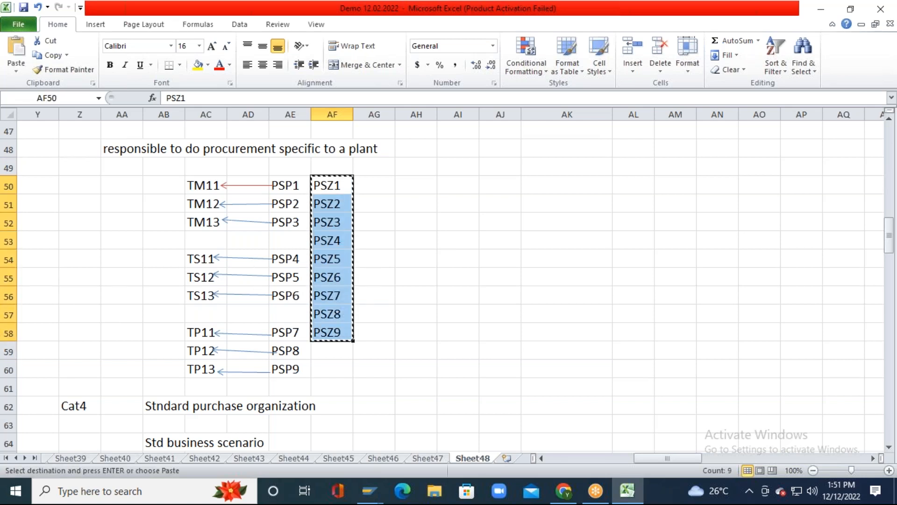
key("alt+Tab")
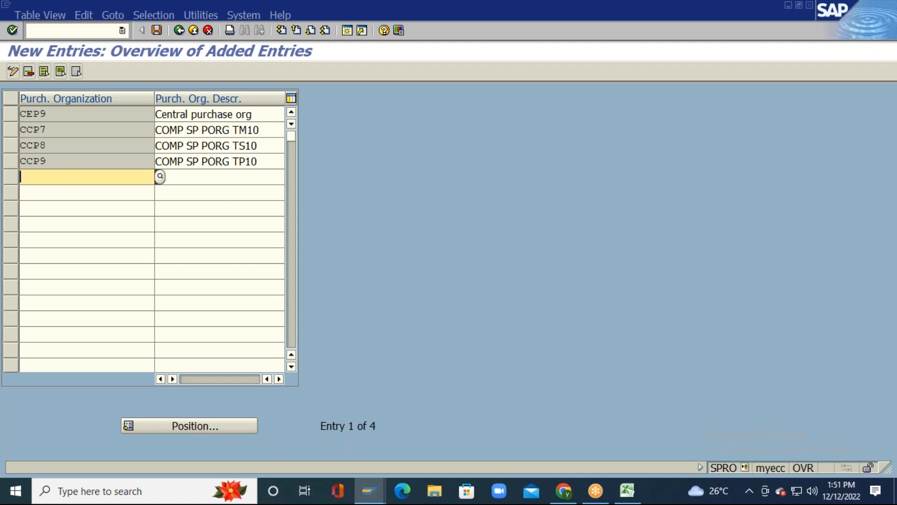
Step: Paste PSZ1–PSZ9 as new purchasing organizations and describe PSZ1 as PLANT SPPORG TM11
key("ctrl+v")
left_click(222, 176)
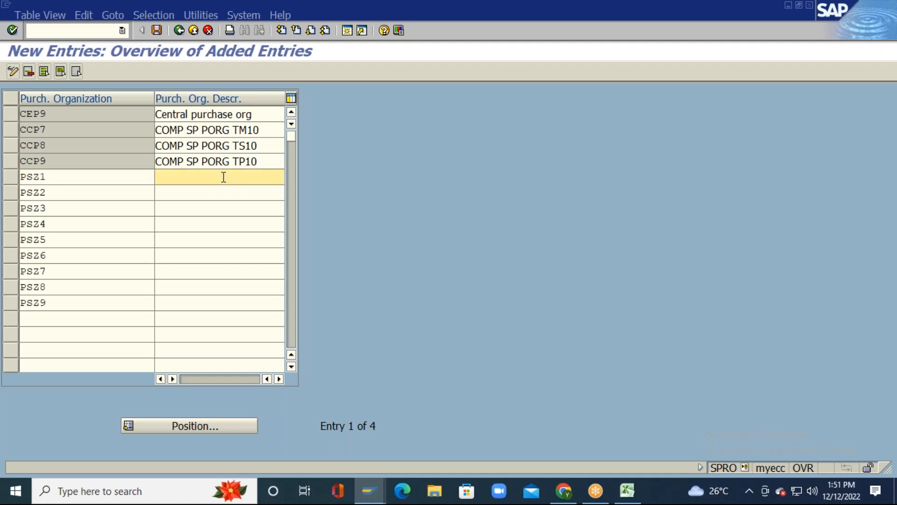
type("P")
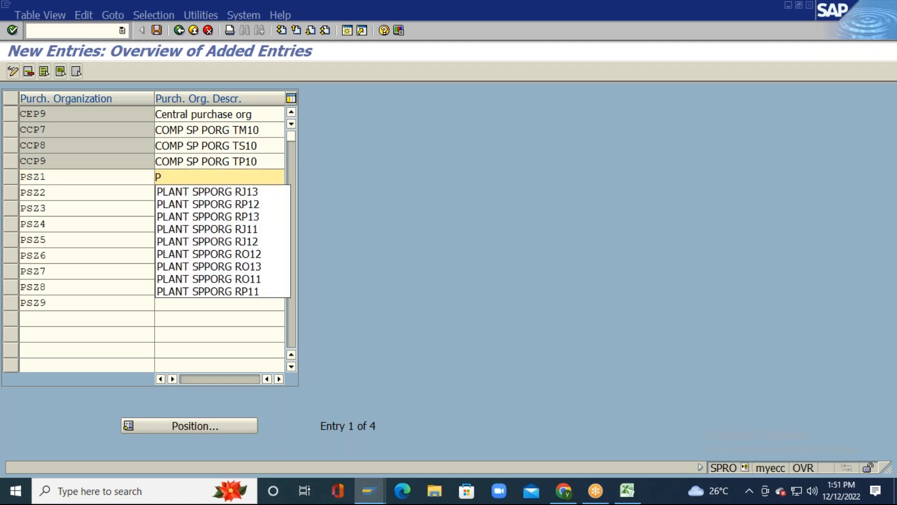
key("Down")
key("Return")
key("BackSpace")
key("BackSpace")
key("BackSpace")
key("BackSpace")
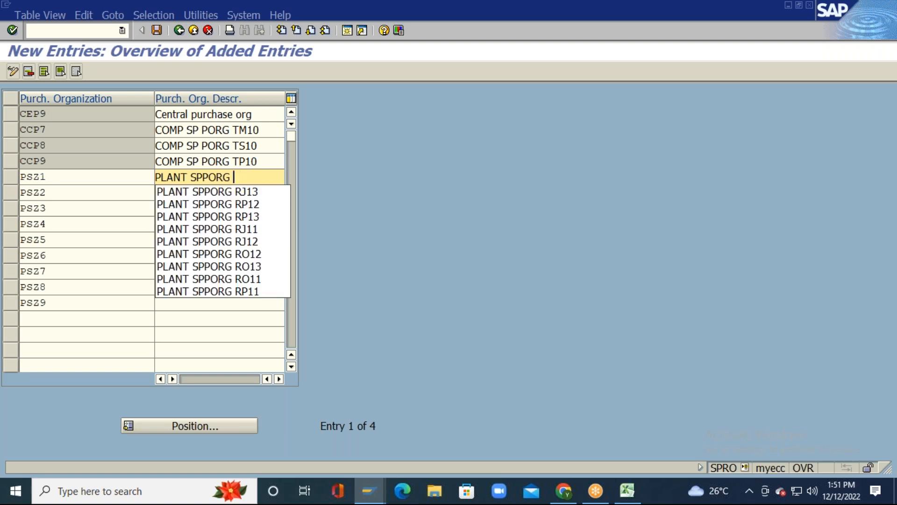
type("TM11")
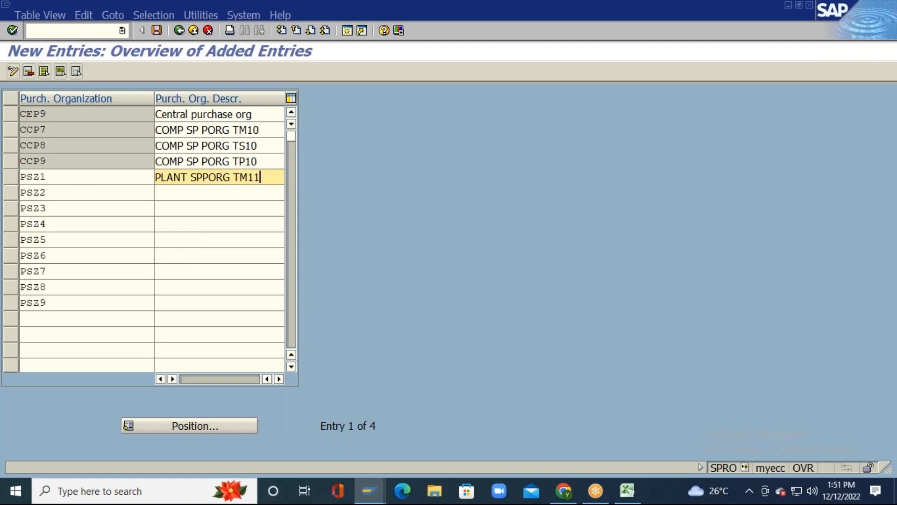
key("shift+Left")
key("shift+Left")
key("shift+Left")
key("shift+Left")
key("shift+Left")
key("shift+Left")
key("shift+Left")
key("shift+Left")
key("shift+Left")
key("shift+Left")
key("shift+Left")
key("shift+Left")
key("shift+Left")
key("shift+Left")
key("shift+Left")
key("shift+Left")
key("shift+Left")
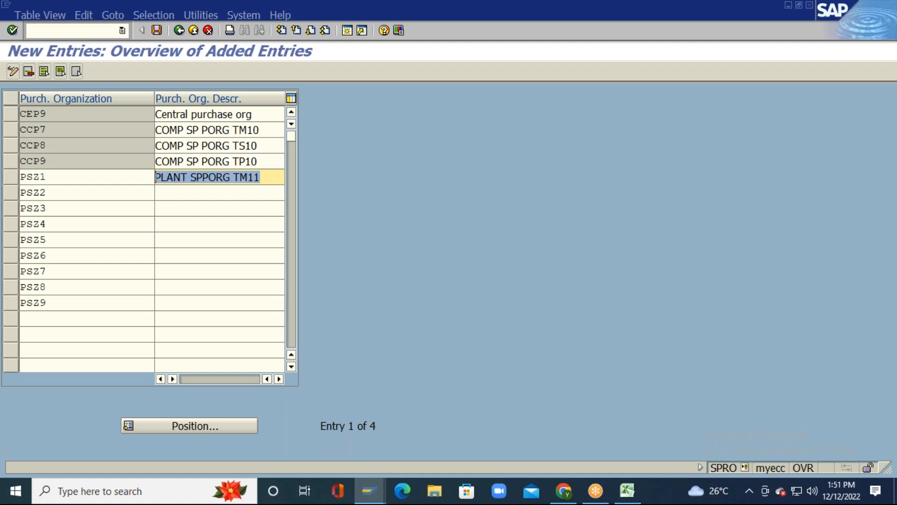
key("ctrl+c")
Step: Describe PSZ2 and PSZ3 as PLANT SPPORG TM12 and TM13
left_click(222, 192)
key("ctrl+v")
key("BackSpace")
type("2")
left_click(224, 209)
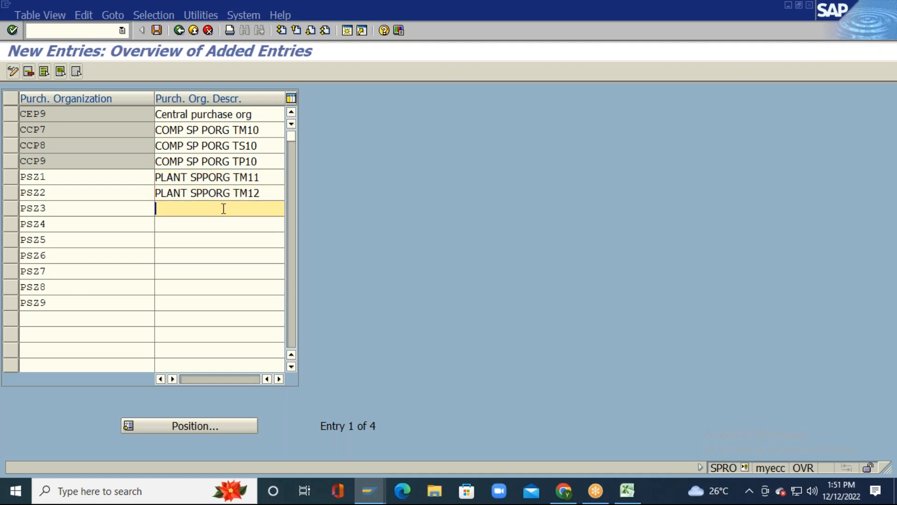
key("ctrl+v")
key("BackSpace")
type("3")
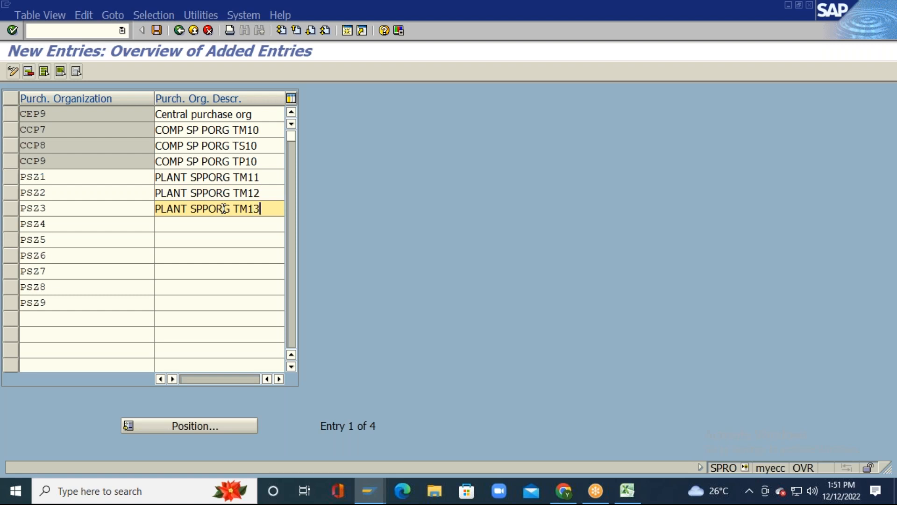
Step: Describe PSZ4, PSZ5 and PSZ6 as PLANT SPPORG TS11, TS12 and TS13
left_click(224, 224)
key("ctrl+v")
key("BackSpace")
key("BackSpace")
key("BackSpace")
type("S11")
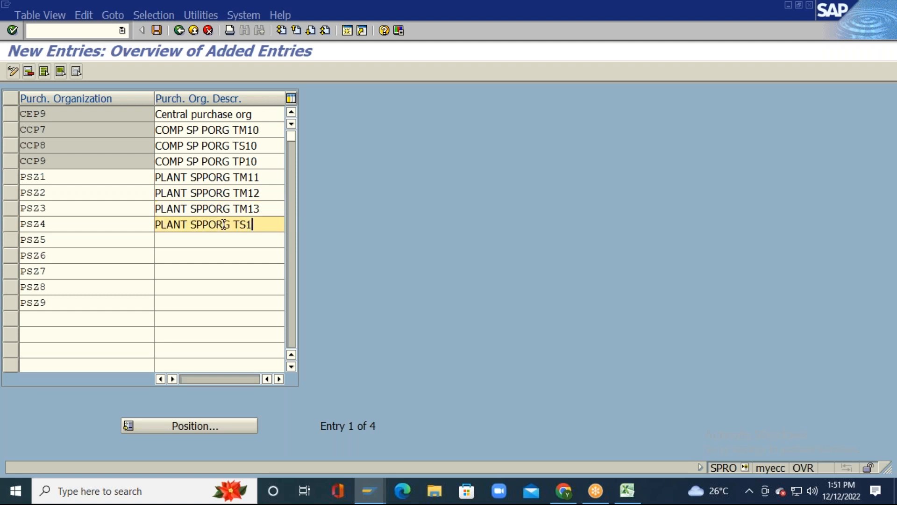
key("shift+Left")
key("shift+Left")
key("shift+Left")
key("shift+Left")
key("shift+Left")
key("shift+Left")
key("shift+Left")
key("shift+Left")
key("shift+Left")
key("shift+Left")
key("shift+Left")
key("shift+Left")
key("shift+Left")
key("shift+Left")
key("shift+Left")
key("shift+Left")
key("shift+Left")
key("Left")
left_click(223, 239)
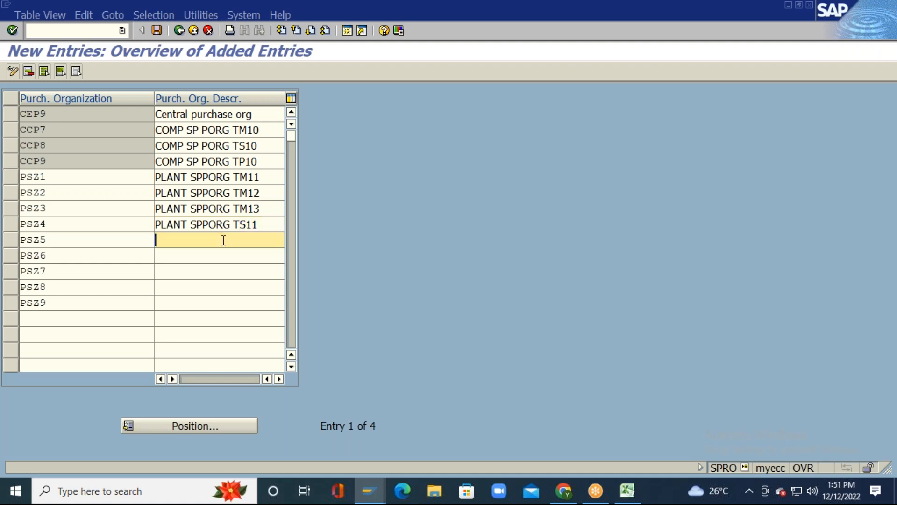
key("ctrl+v")
key("BackSpace")
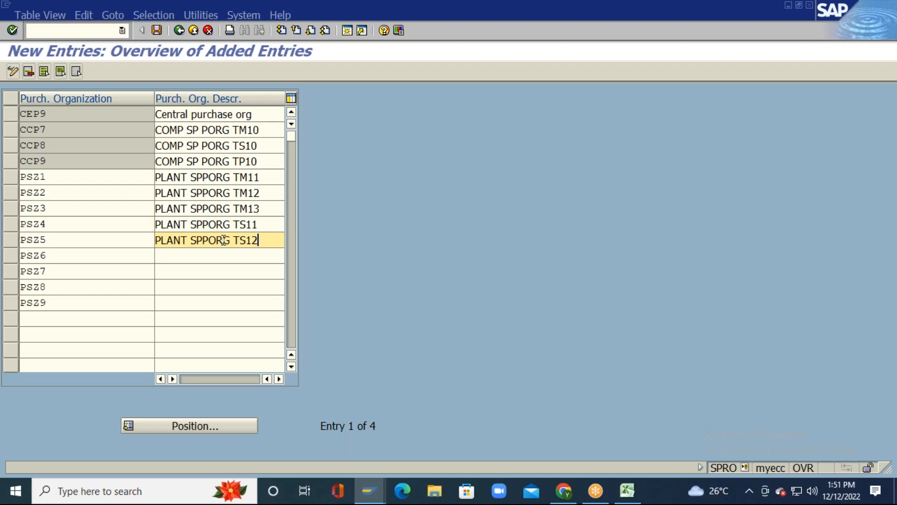
type("2")
left_click(224, 256)
key("ctrl+v")
key("BackSpace")
type("3")
Step: Describe PSZ7–PSZ9 as PLANT SPPORG TP11, TP12, TP13, confirm, and return to the Excel sheet
left_click(223, 271)
key("ctrl+v")
left_click(224, 286)
key("ctrl+v")
left_click(223, 302)
key("ctrl+v")
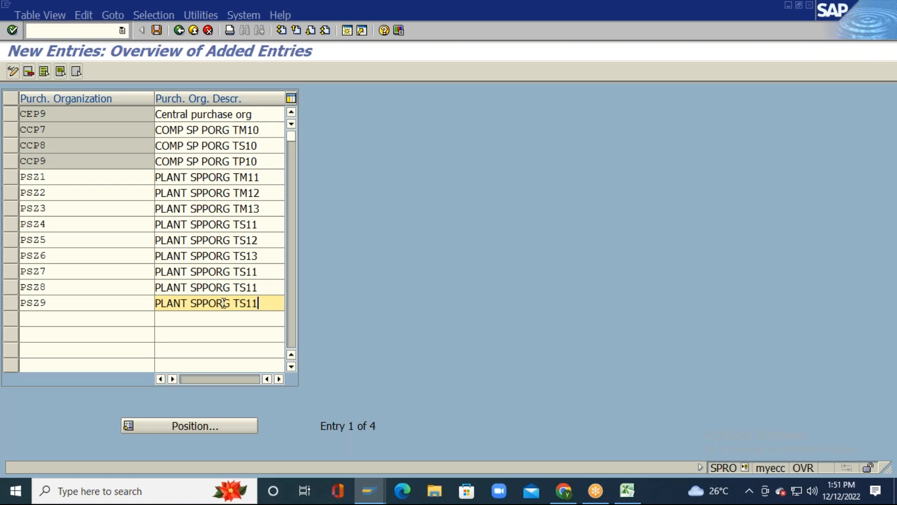
left_click(224, 271)
key("BackSpace")
key("BackSpace")
key("BackSpace")
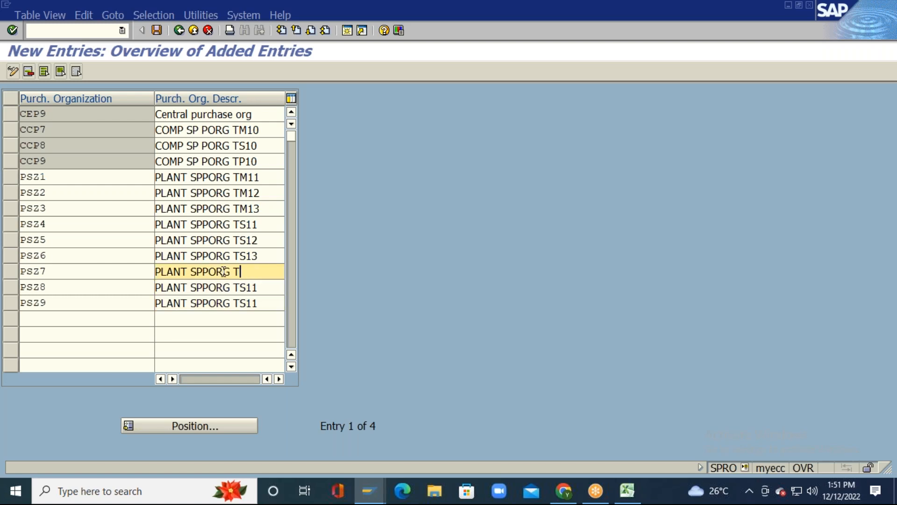
type("P11")
left_click(223, 287)
key("BackSpace")
key("BackSpace")
key("BackSpace")
type("P12")
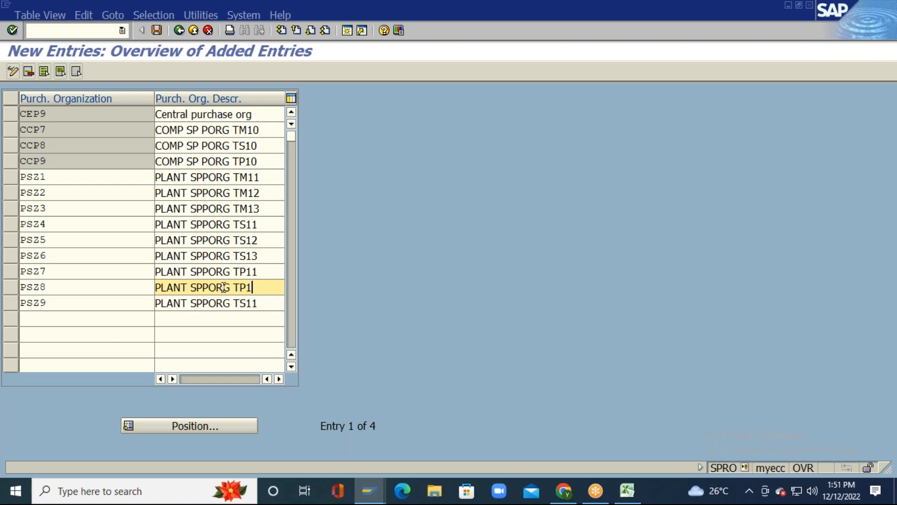
key("Down")
key("BackSpace")
key("BackSpace")
key("BackSpace")
type("P13")
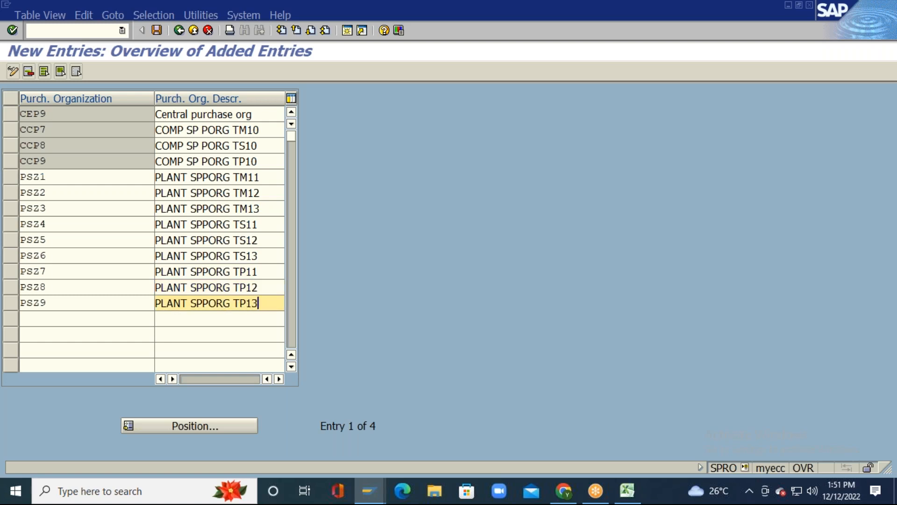
key("Return")
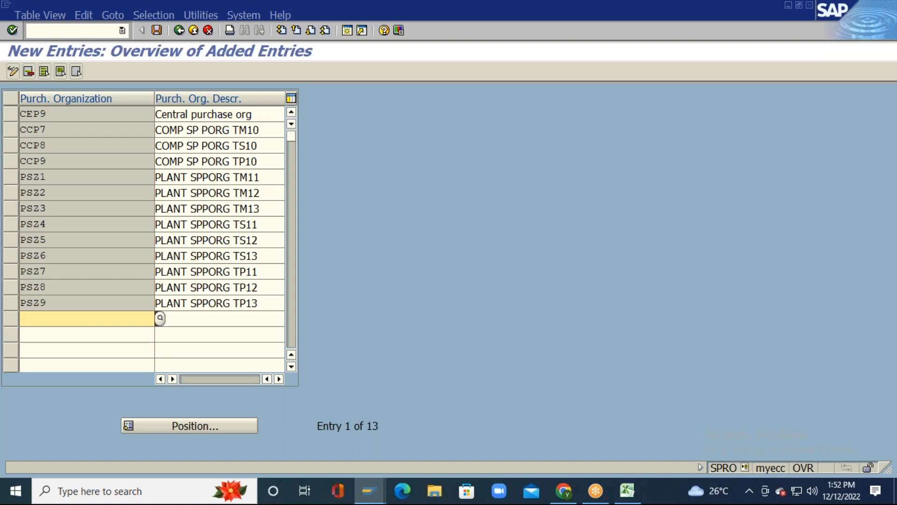
key("alt+Tab")
key("Down")
key("Down")
key("Down")
key("Down")
key("Down")
key("Down")
key("Down")
key("Down")
key("Down")
key("Down")
key("Down")
key("Down")
key("Down")
key("Down")
key("Down")
key("Down")
key("Down")
key("Down")
key("Down")
key("Down")
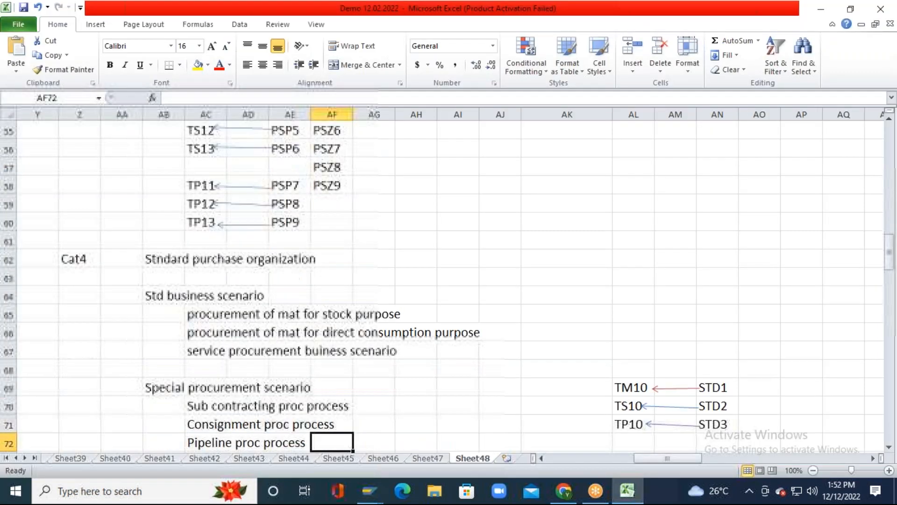
Step: Enter STZ1, STZ2 and STZ3 in cells AO69:AO71 and copy them for SAP
key("Down")
key("Down")
key("Down")
key("Down")
key("Down")
key("Down")
key("Down")
key("Down")
key("Down")
key("Up")
key("Up")
key("Up")
key("Up")
key("Up")
key("Up")
key("Up")
key("Up")
key("Up")
key("Up")
key("Up")
key("Up")
key("Right")
key("Right")
key("Right")
key("Right")
key("Right")
key("Right")
key("Right")
key("Right")
key("Right")
key("Left")
key("Right")
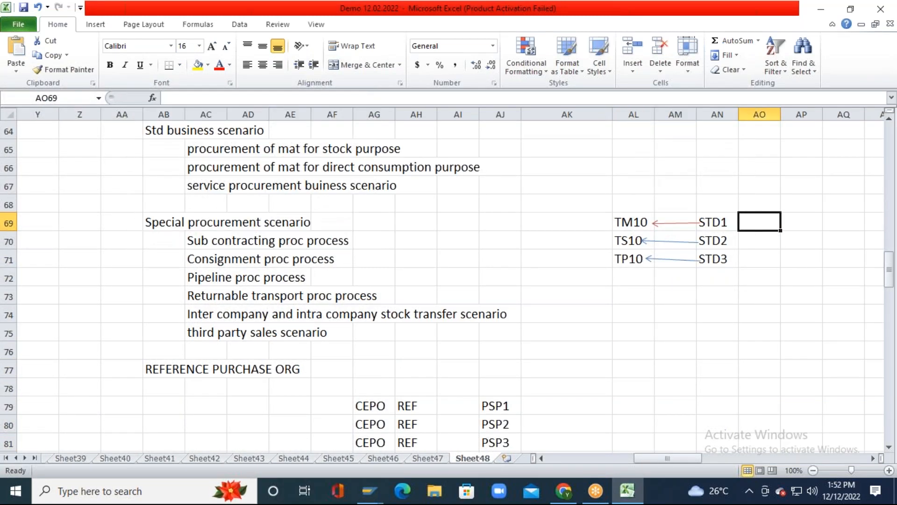
type("STZ1")
key("Return")
type("STZ2")
key("Return")
type("STZ3")
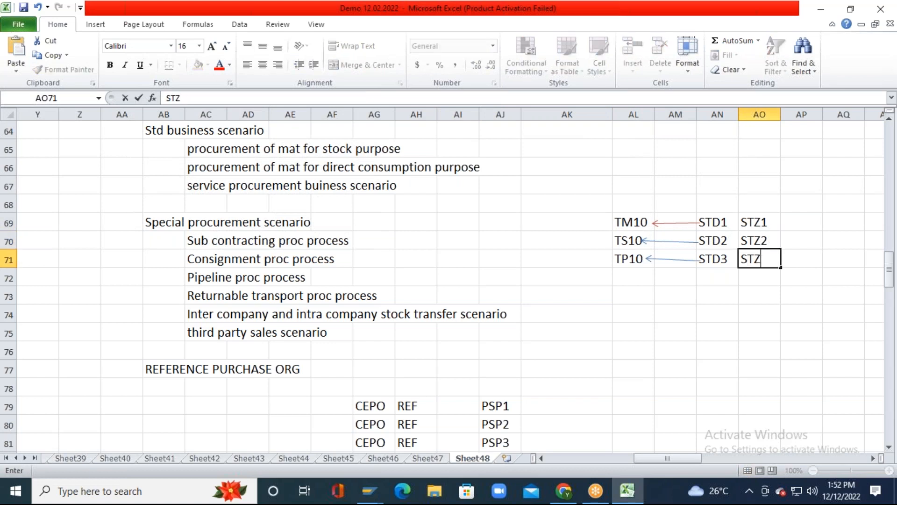
key("Return")
key("Up")
key("Up")
key("Up")
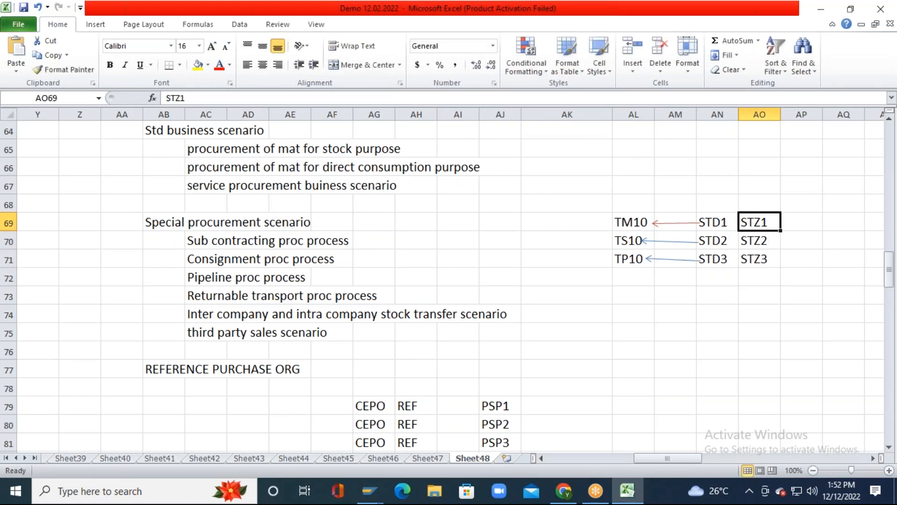
key("shift+Down")
key("shift+Down")
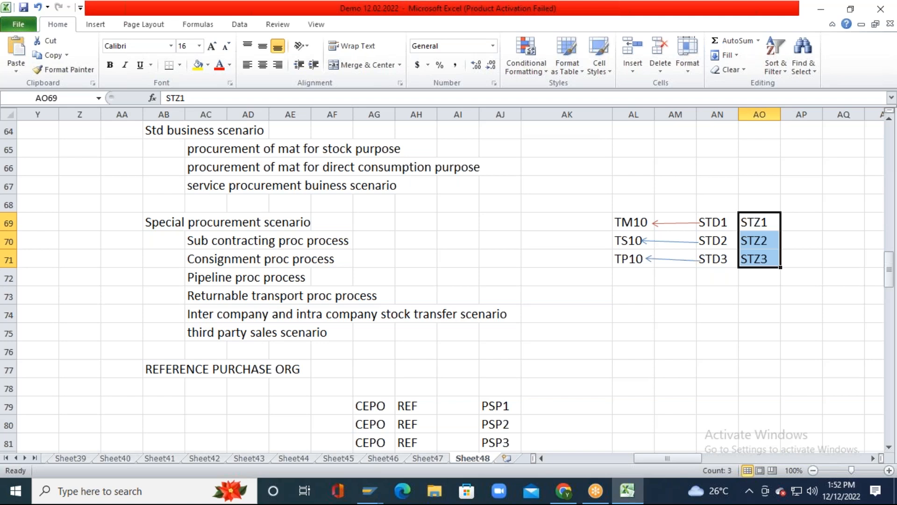
key("ctrl+c")
key("alt+Tab")
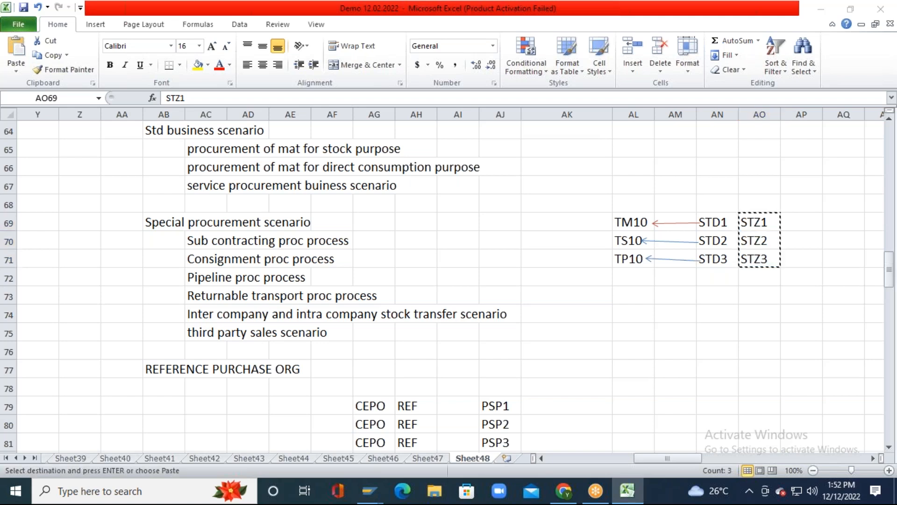
Step: Paste the STZ1–STZ3 codes and describe STZ1 as STD PORG FOR TM10
key("ctrl+v")
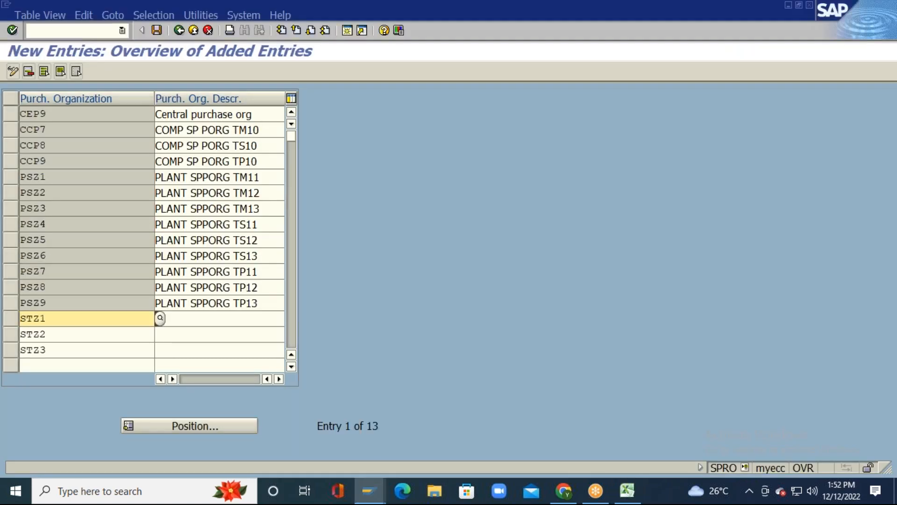
left_click(223, 319)
type("S")
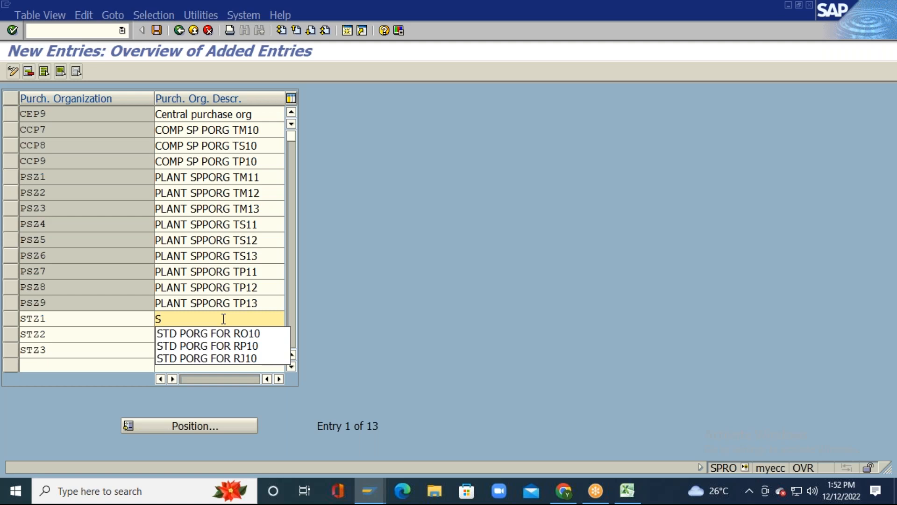
key("Down")
key("Return")
key("BackSpace")
key("BackSpace")
key("BackSpace")
key("BackSpace")
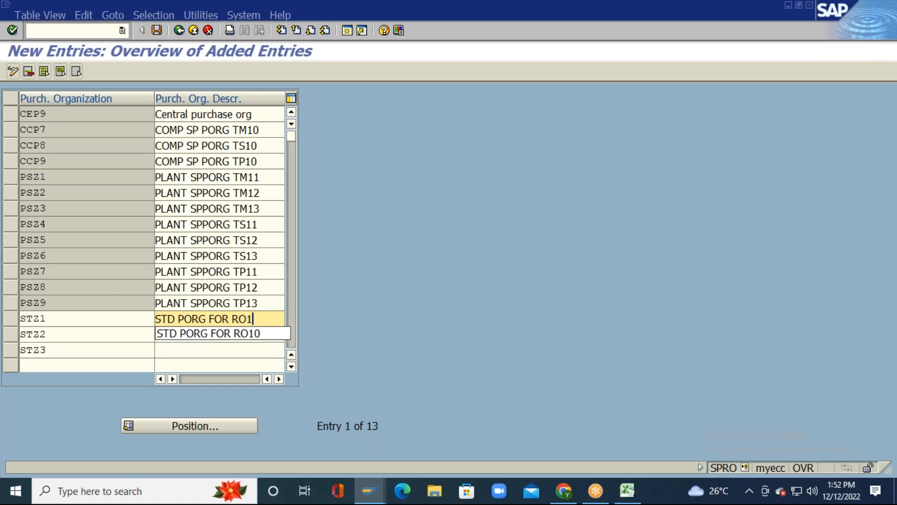
type("TM10")
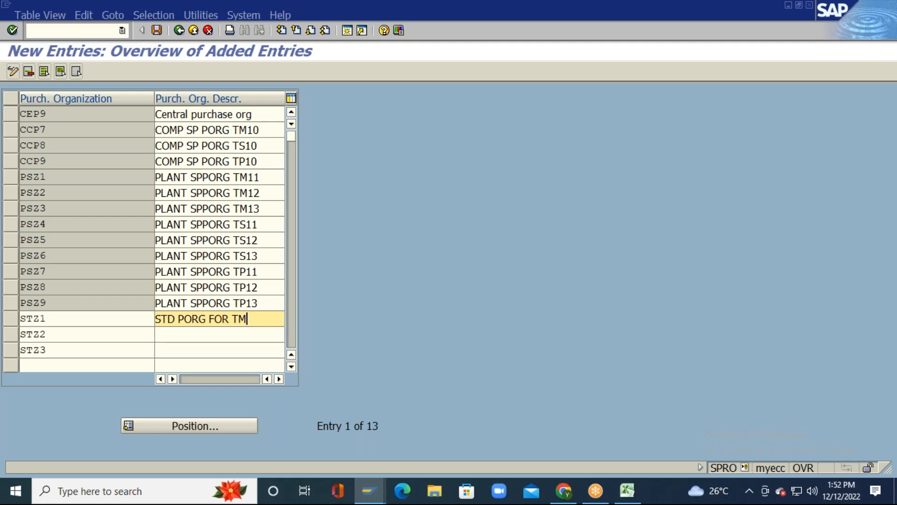
key("shift+Left")
key("shift+Left")
key("shift+Left")
key("shift+Left")
key("shift+Left")
key("shift+Left")
key("shift+Left")
key("shift+Left")
key("shift+Left")
key("shift+Left")
key("shift+Left")
key("shift+Left")
key("shift+Left")
key("shift+Left")
key("shift+Left")
key("shift+Left")
key("shift+Left")
key("Left")
Step: Describe STZ2 as STD PORG FOR TS10 and STZ3 as STD PORG FOR TP10, then confirm
left_click(224, 334)
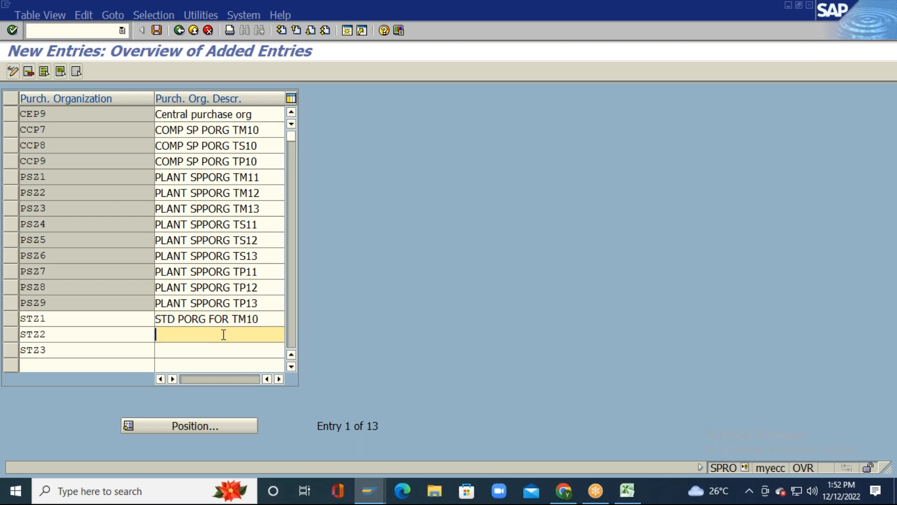
key("ctrl+v")
left_click(223, 350)
key("ctrl+v")
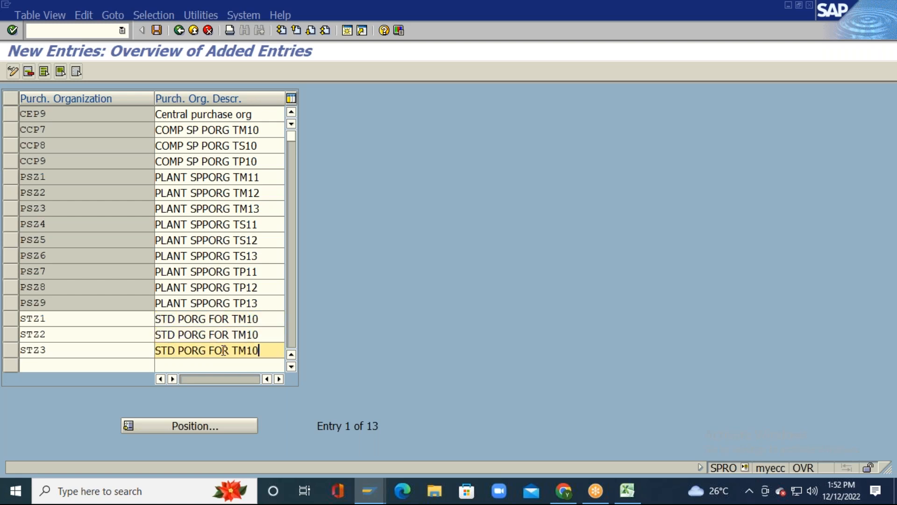
left_click(224, 335)
key("BackSpace")
key("BackSpace")
key("BackSpace")
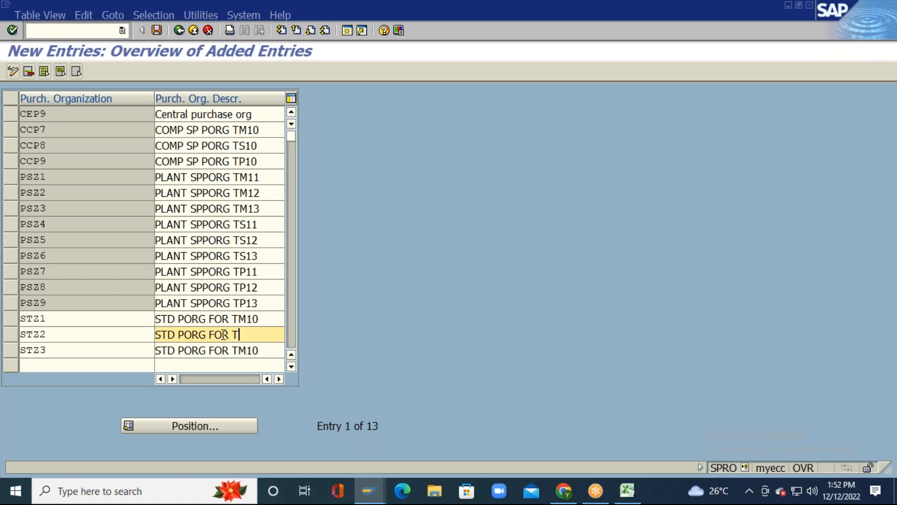
type("P10")
left_click(224, 350)
key("BackSpace")
key("BackSpace")
key("BackSpace")
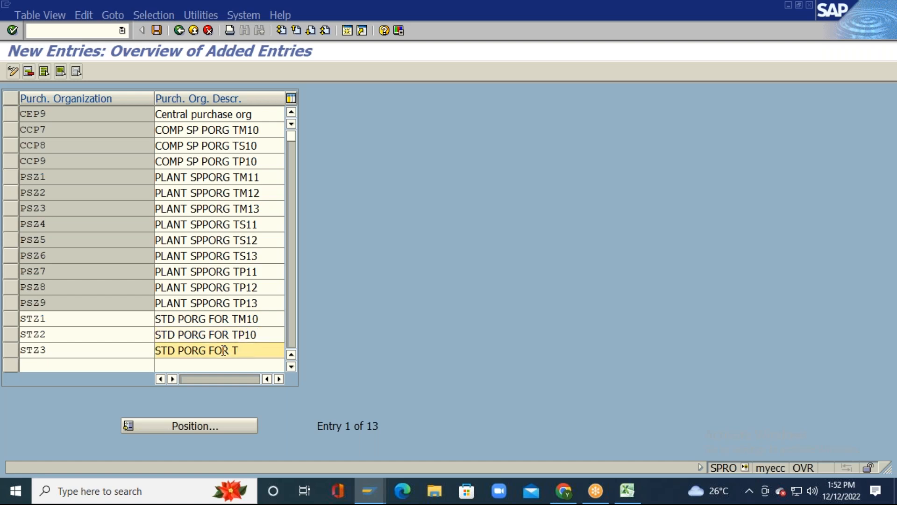
key("Up")
key("Right")
key("Right")
key("BackSpace")
key("BackSpace")
key("BackSpace")
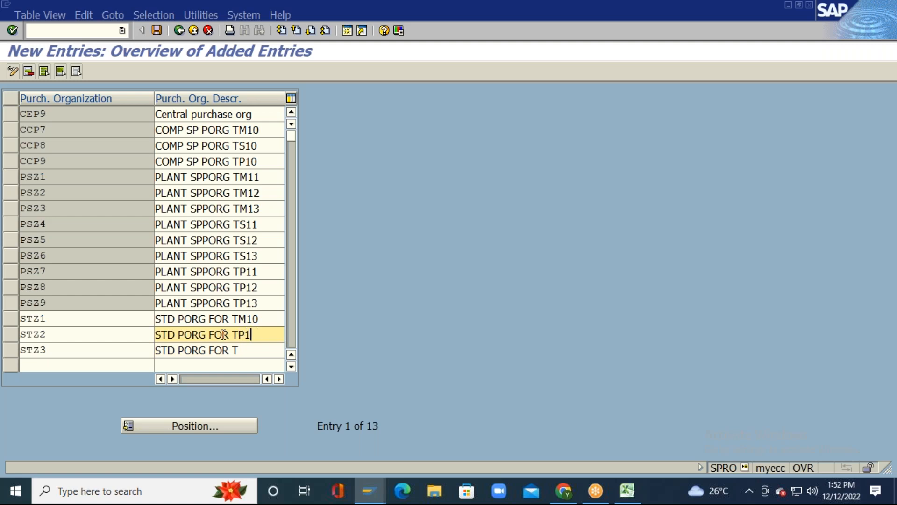
type("S10")
left_click(223, 350)
type("P10")
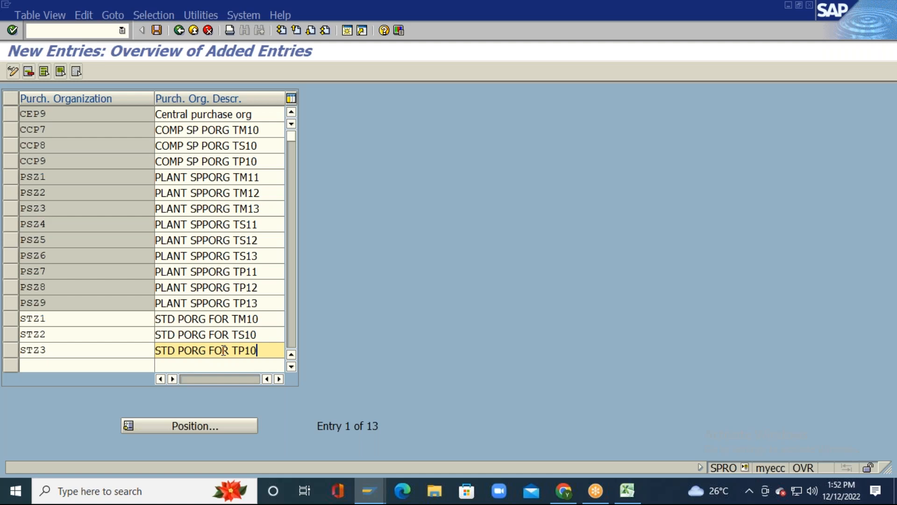
key("Return")
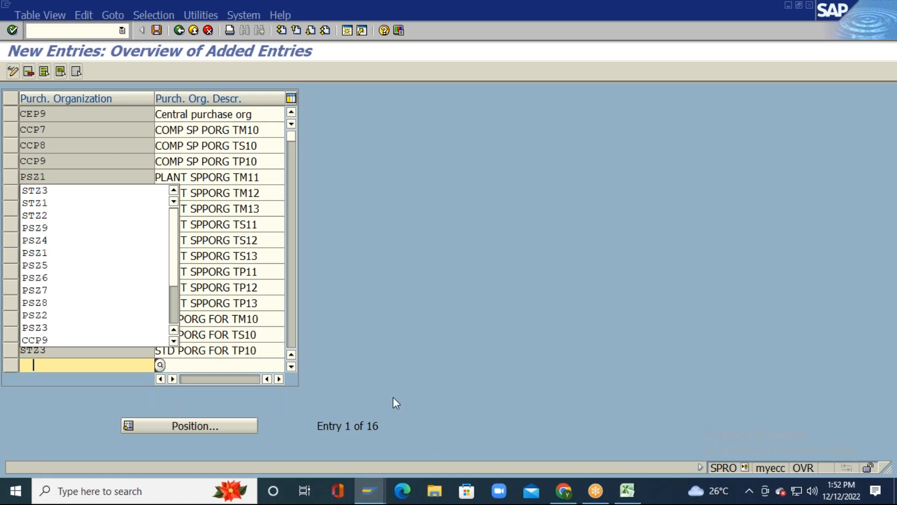
Step: Clear the duplicate-key error and the leftover empty row from the new entries
key("Escape")
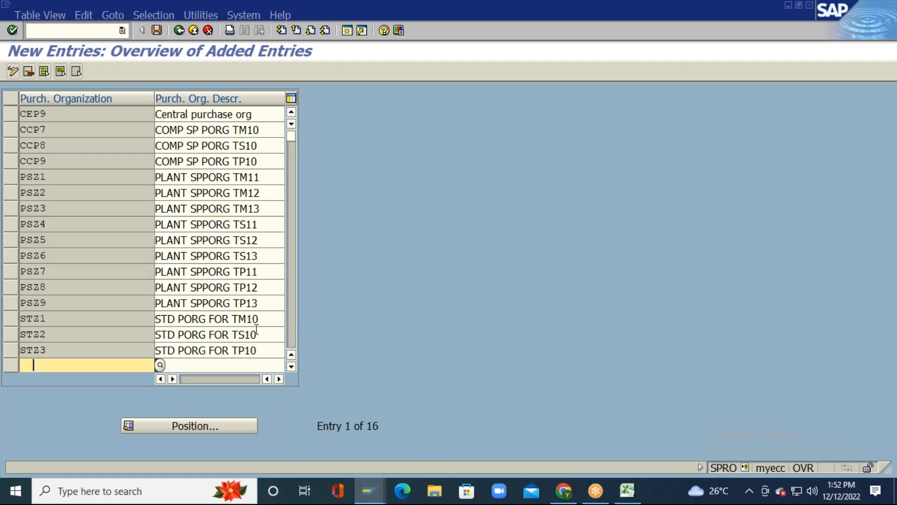
key("Return")
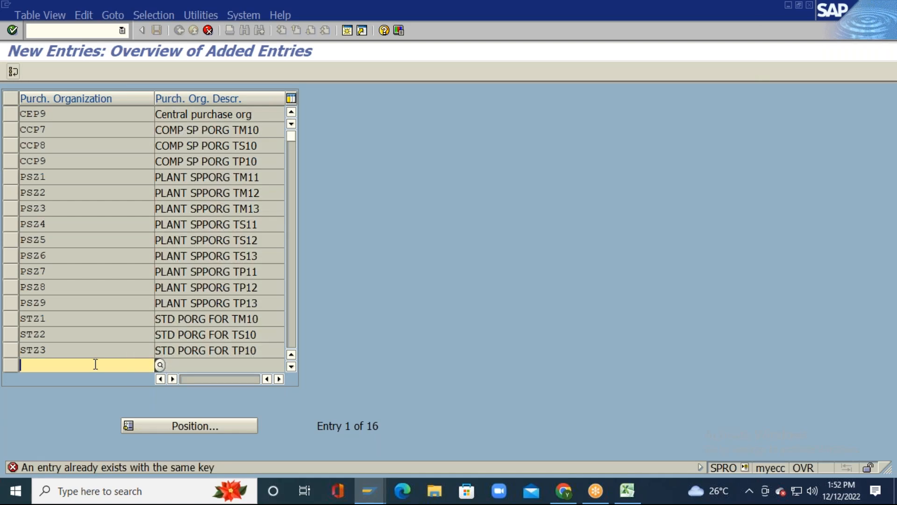
left_click(13, 72)
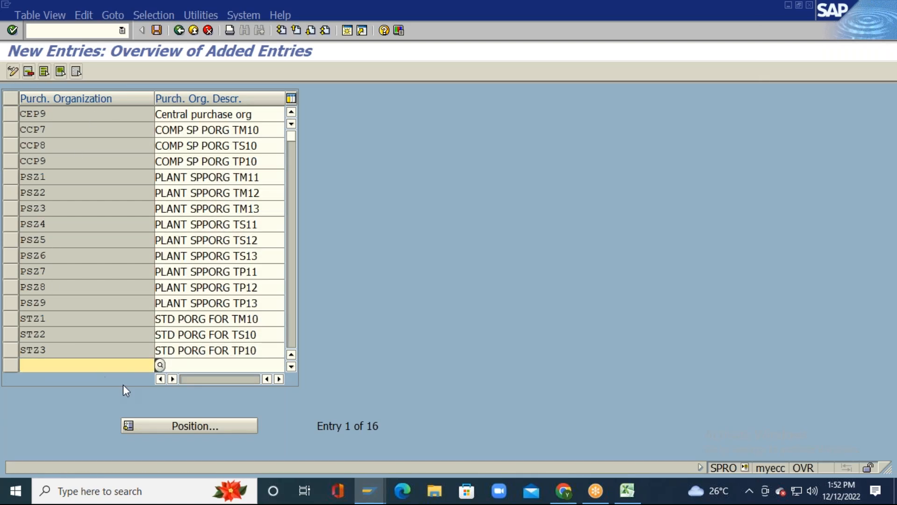
left_click(28, 71)
key("Return")
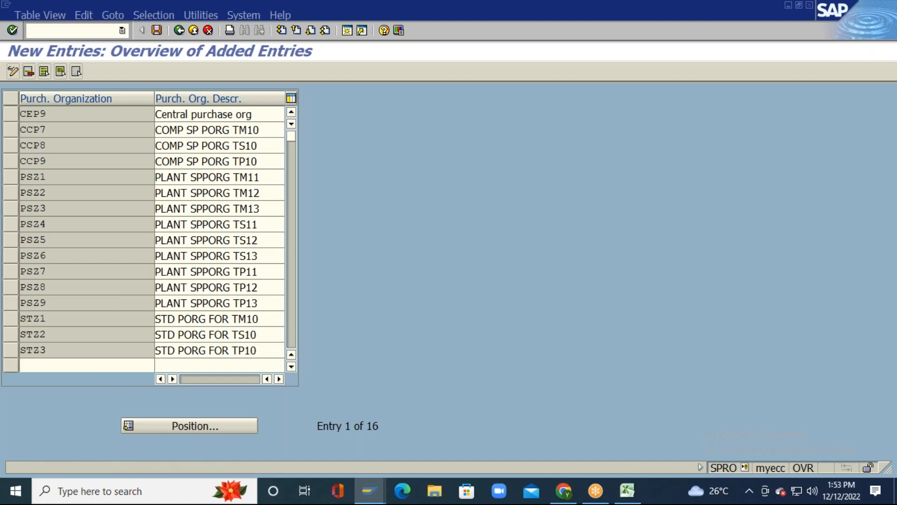
Step: Save the entries under a new request 'PURCHASE ORG CONFIGURATION FOR TATA GRP'
left_click(157, 31)
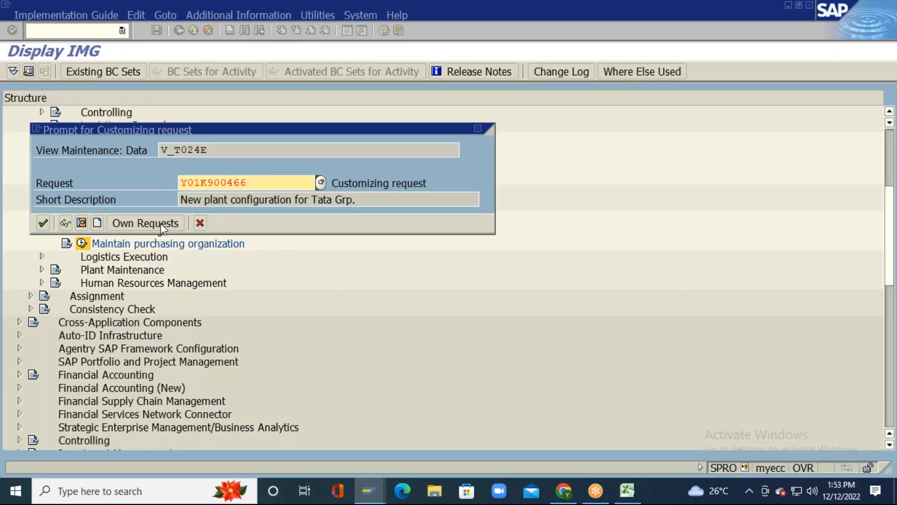
left_click(97, 223)
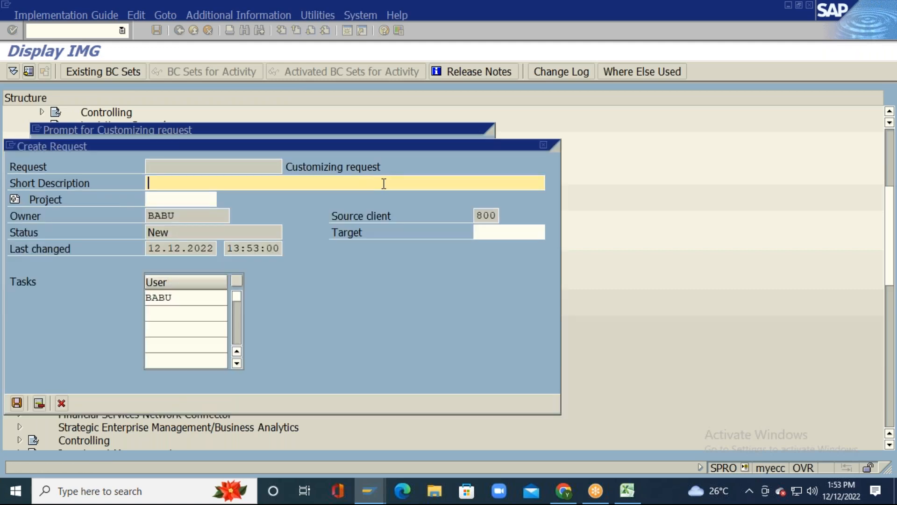
type("PURCHASE ORG CO")
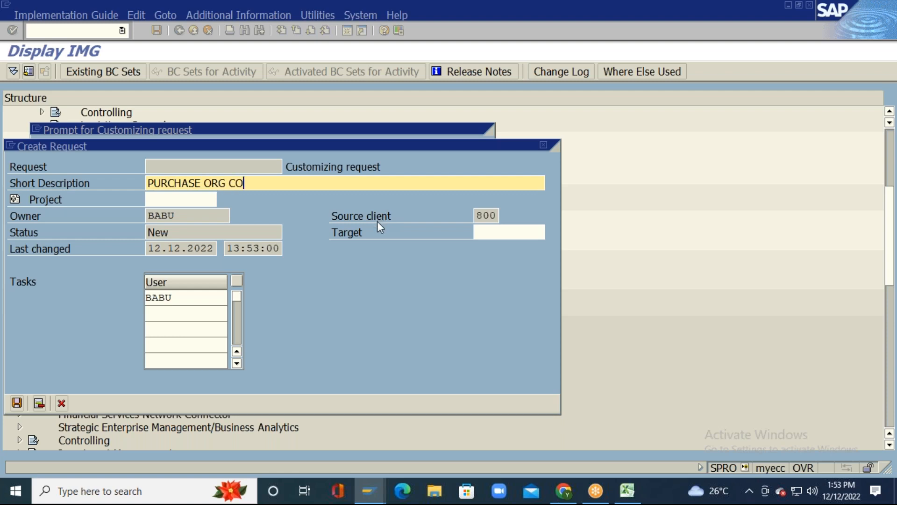
type("NFIGURATION F")
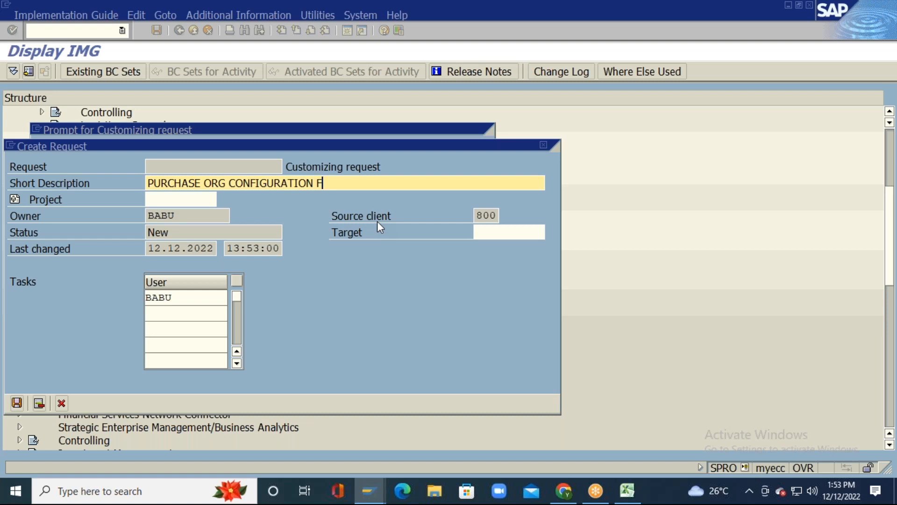
type("OR TATA GRP.")
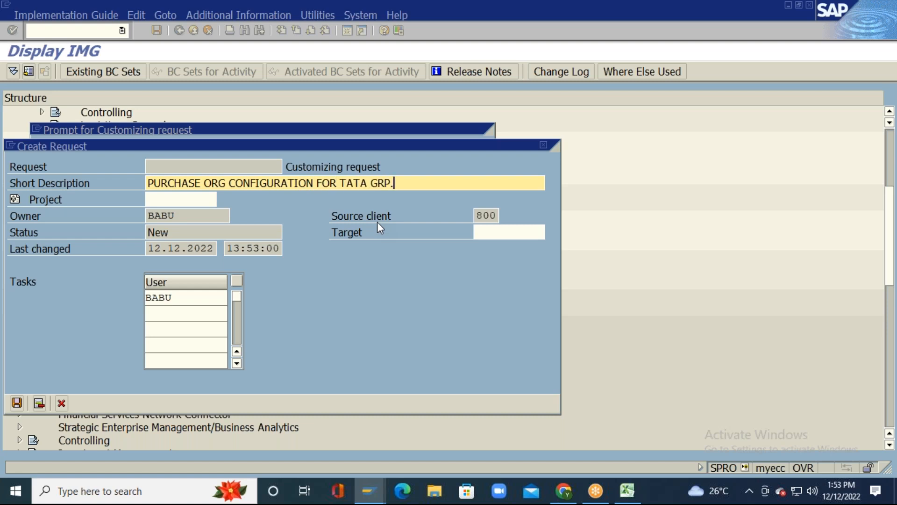
key("Return")
key("Return")
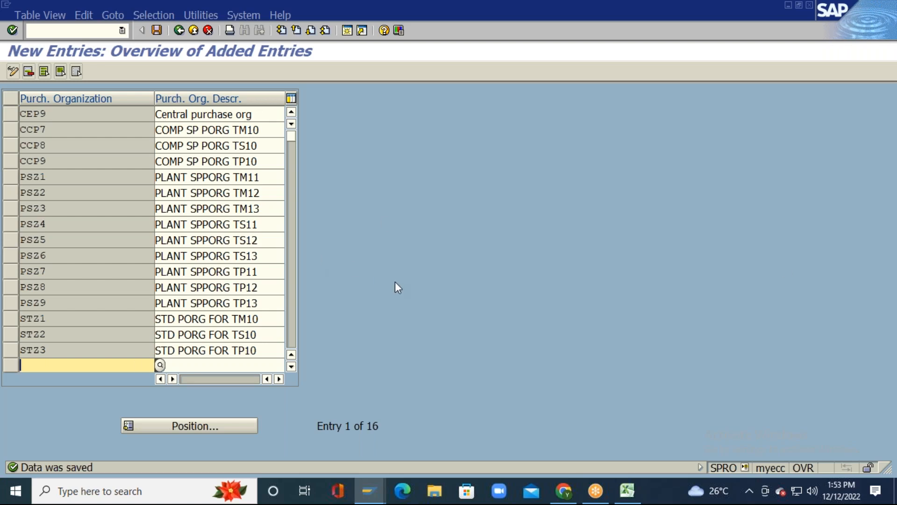
left_click(615, 484)
Step: Review the REFERENCE PURCHASE ORG rows on Sheet48 pairing CEPO with REF and PSP1–PSP9
left_click(448, 377)
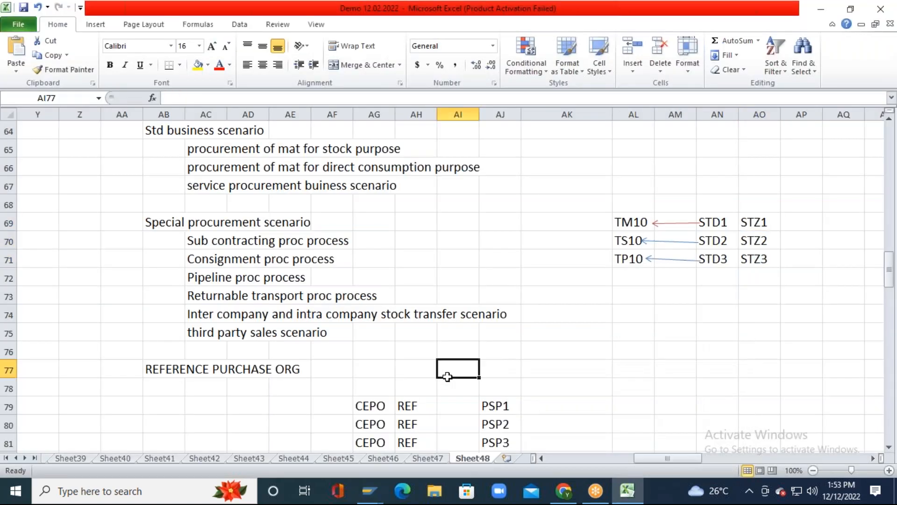
key("Down")
key("Down")
key("Down")
key("Down")
key("Down")
key("Down")
key("Down")
key("Down")
key("Down")
key("Down")
key("Down")
key("Down")
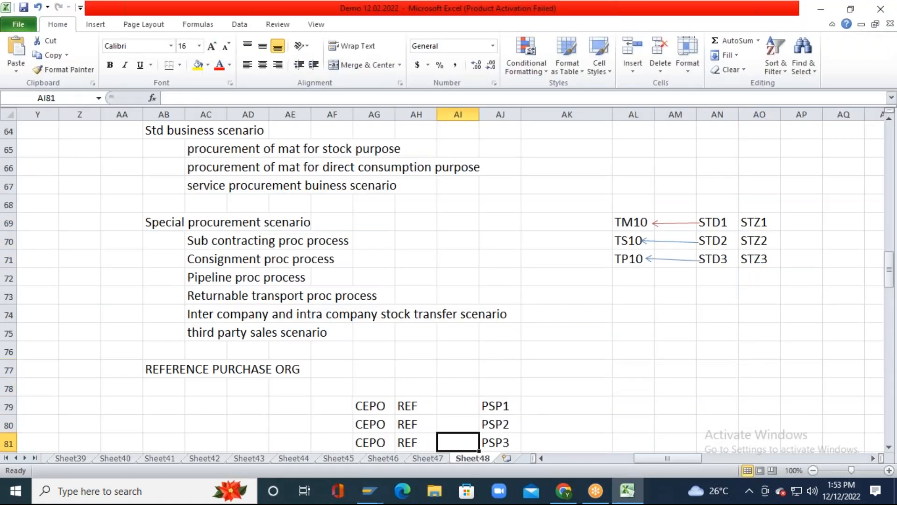
key("Up")
key("Up")
key("Up")
key("Up")
key("Up")
key("Up")
key("Up")
key("Up")
key("Up")
key("Up")
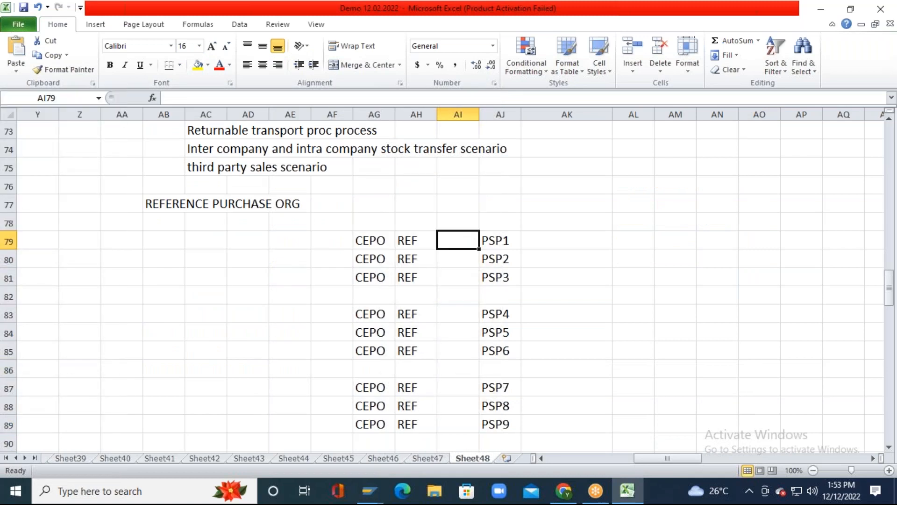
key("Left")
key("Left")
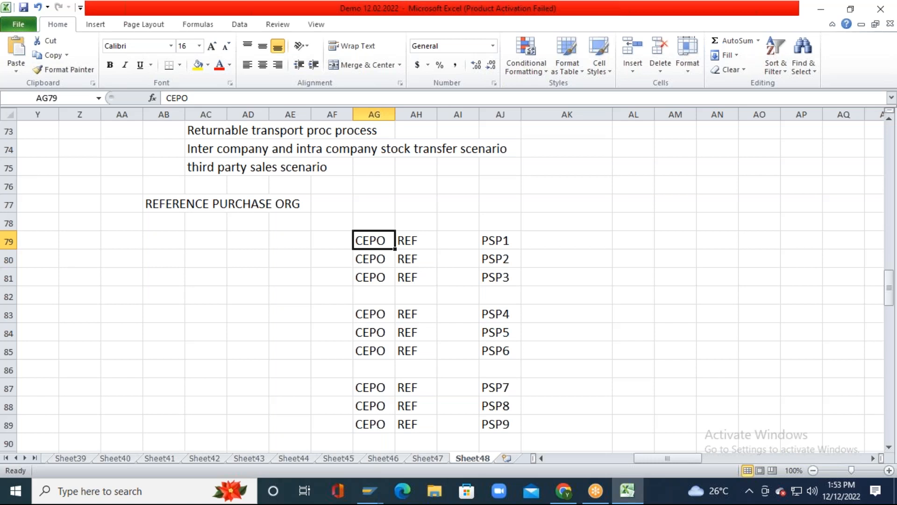
left_click(369, 491)
Step: Leave the purchasing organization entries and reopen the SAP Reference IMG structure
left_click(384, 397)
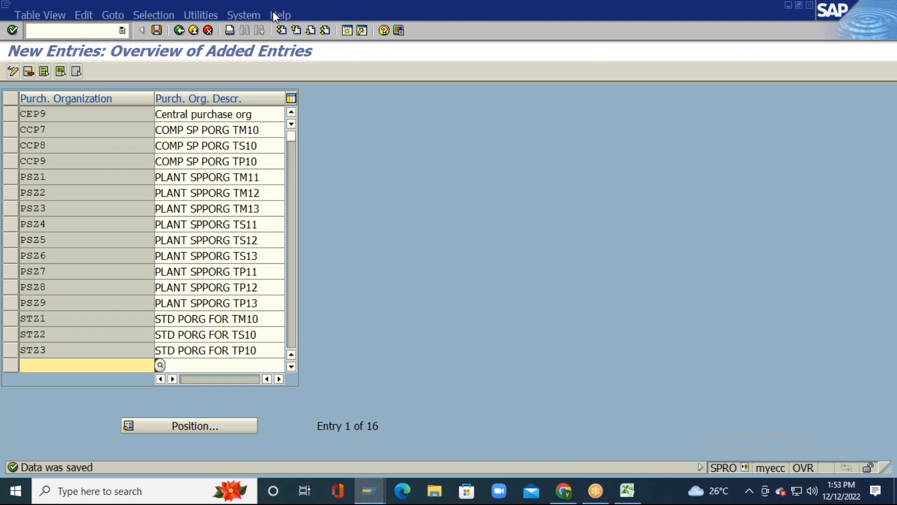
left_click(179, 31)
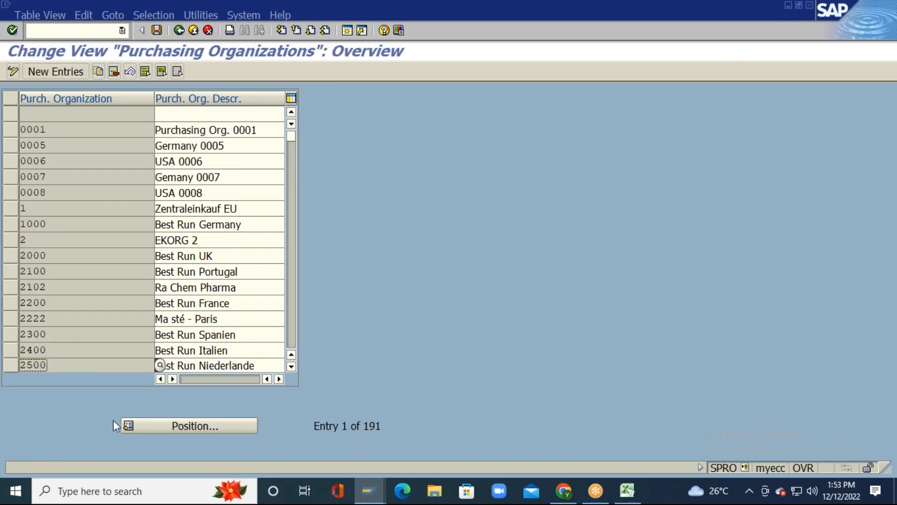
left_click(179, 30)
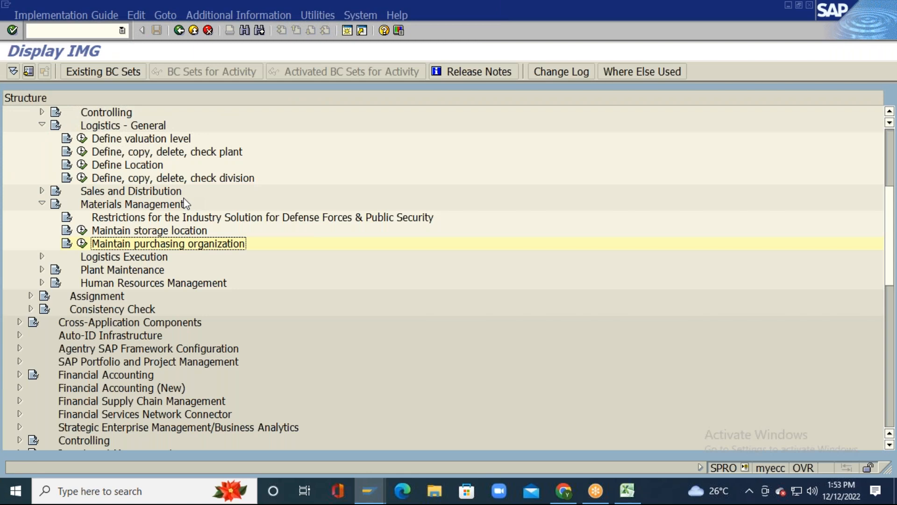
scroll(186, 204, "up", 3)
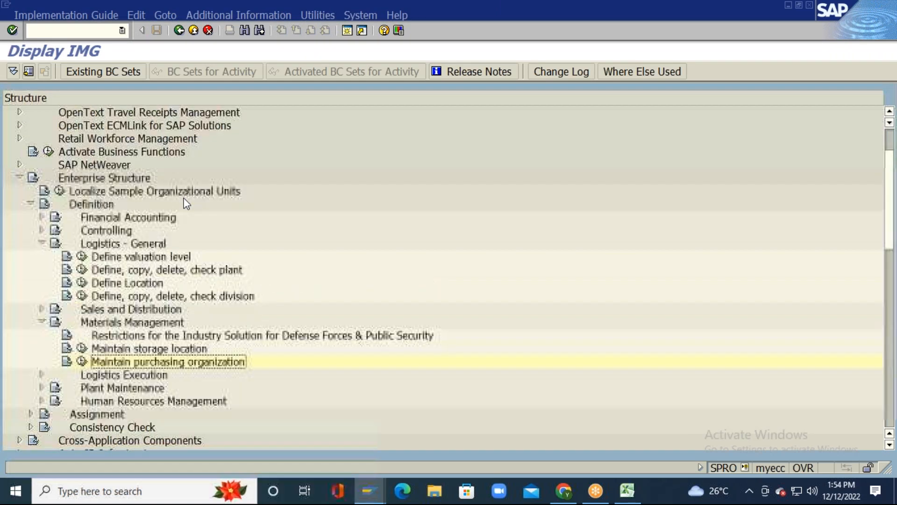
left_click(106, 178)
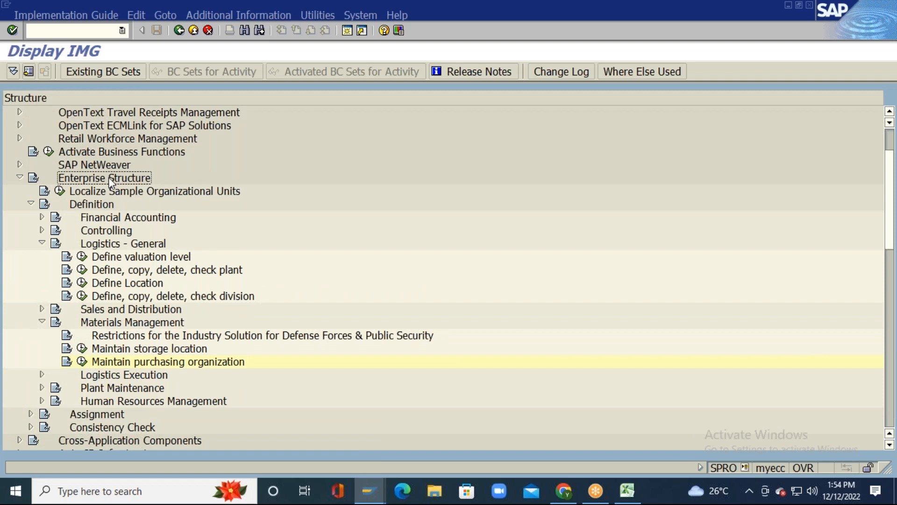
left_click(179, 30)
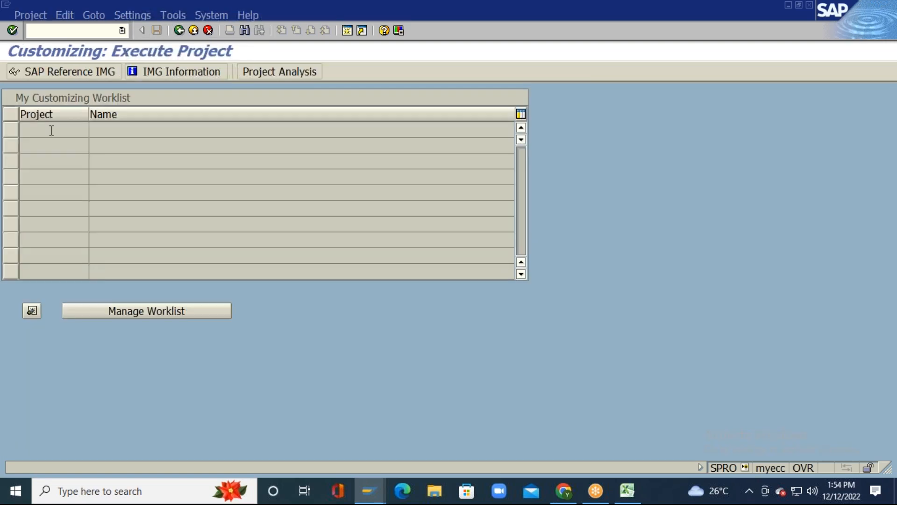
left_click(69, 72)
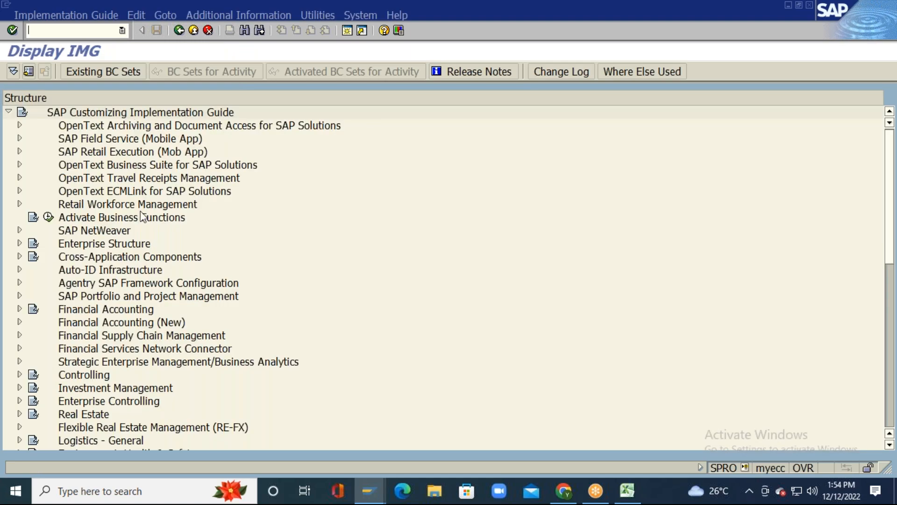
Step: Under Materials Management > Purchasing, run Create Purchasing Groups and start New Entries
scroll(134, 287, "down", 5)
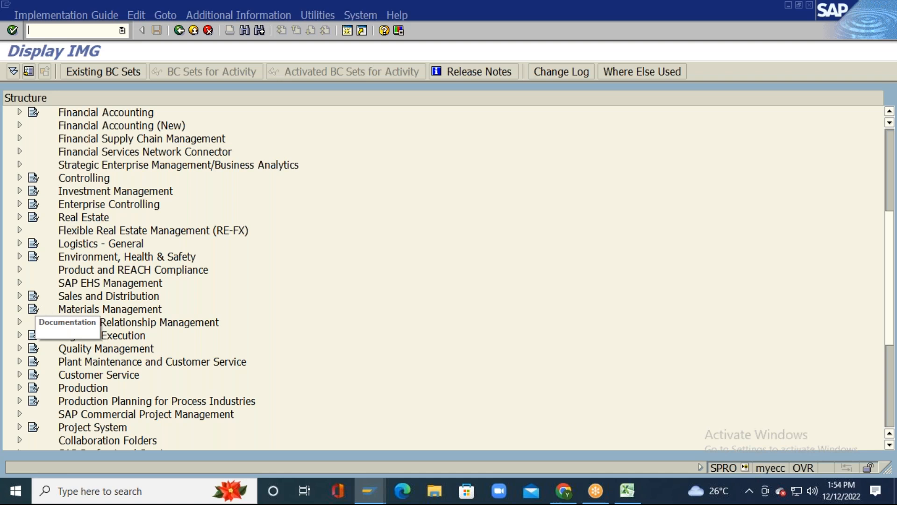
scroll(73, 264, "up", 1)
scroll(74, 264, "up", 2)
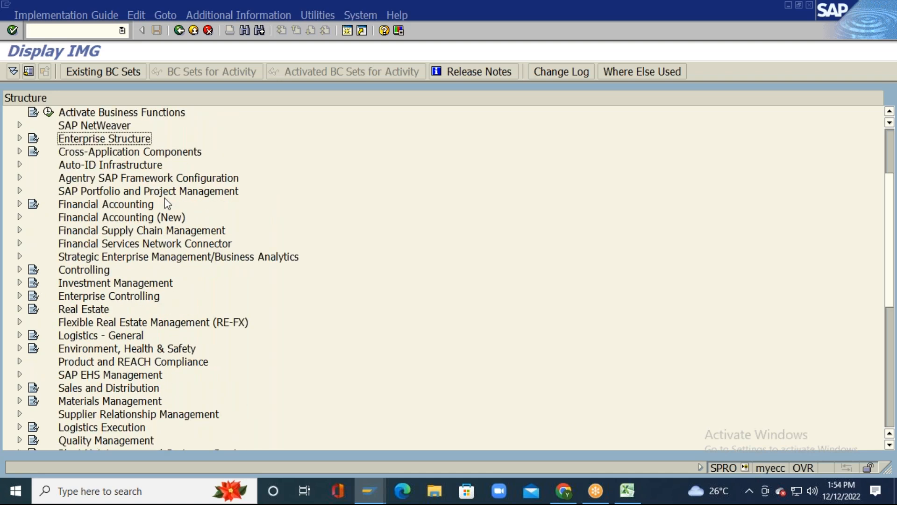
scroll(167, 203, "down", 2)
scroll(168, 203, "down", 1)
left_click(116, 286)
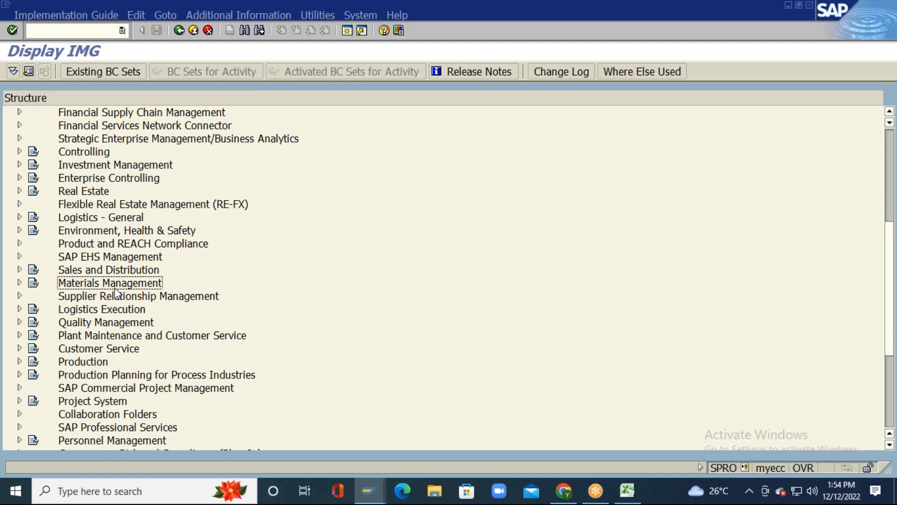
left_click(19, 283)
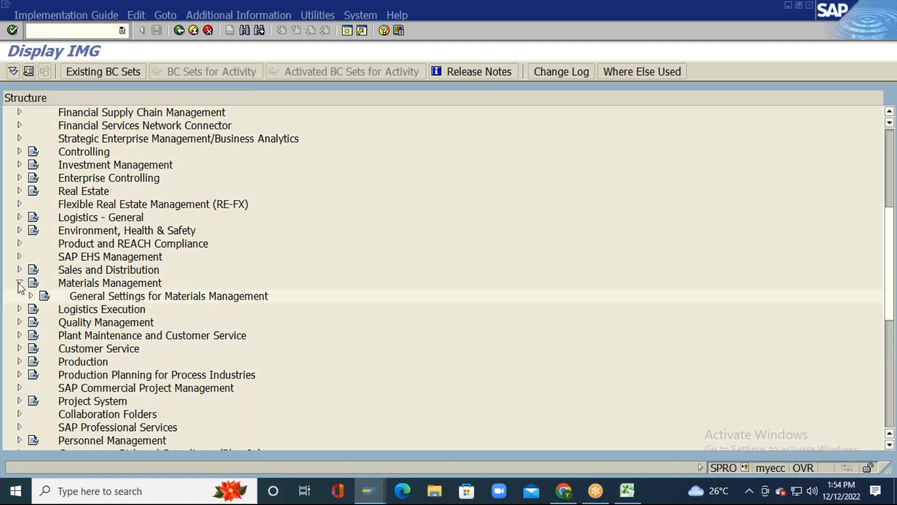
scroll(204, 242, "down", 1)
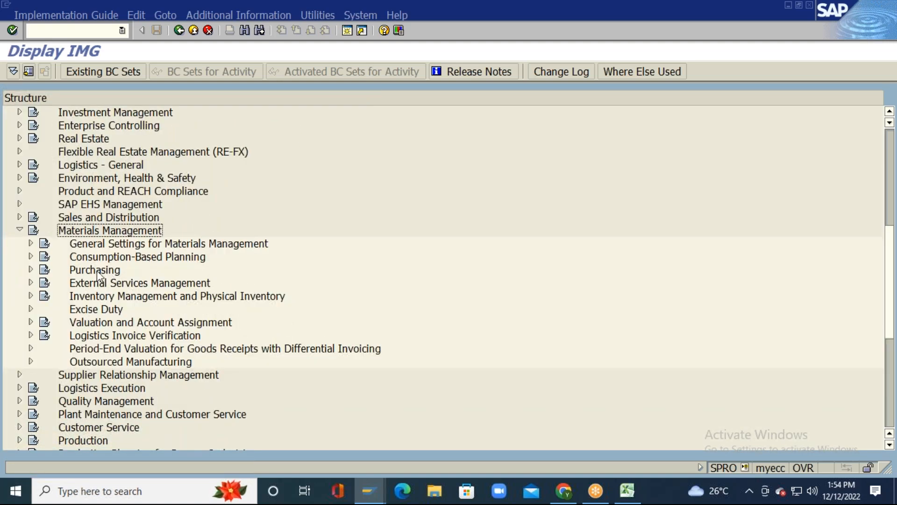
left_click(31, 270)
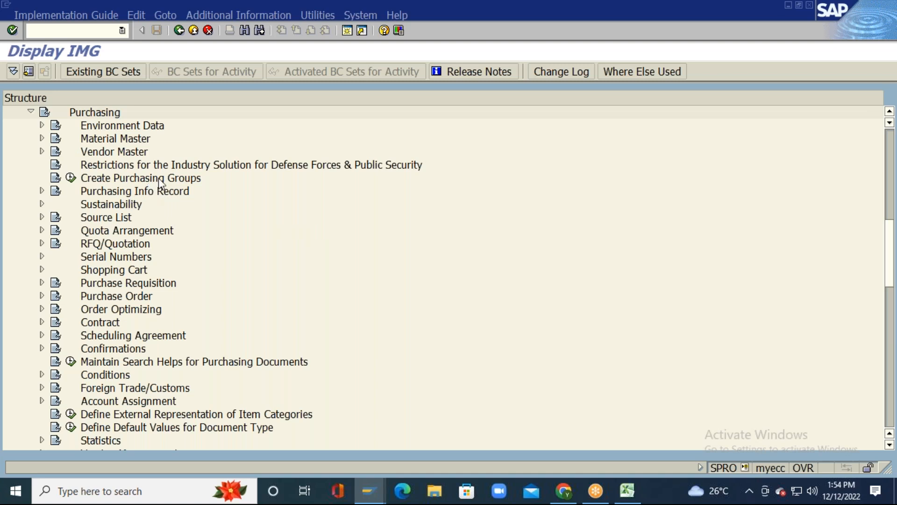
left_click(72, 178)
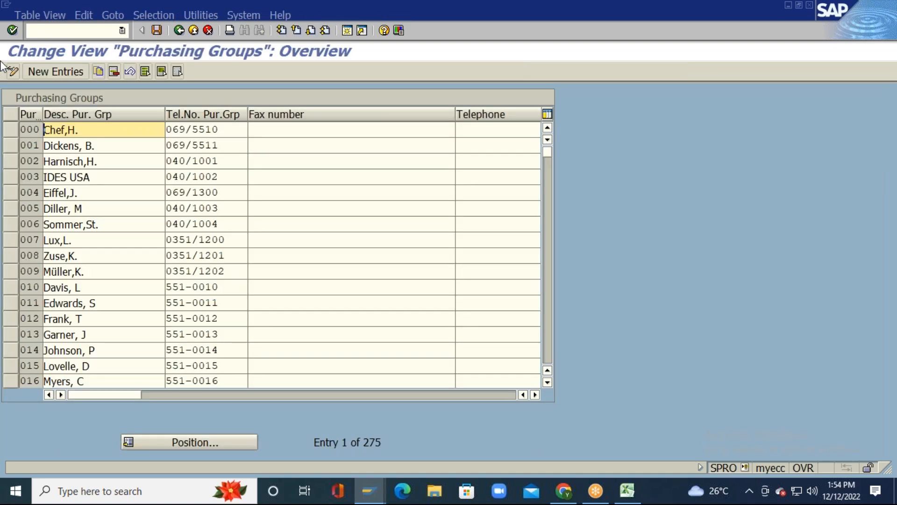
left_click(54, 70)
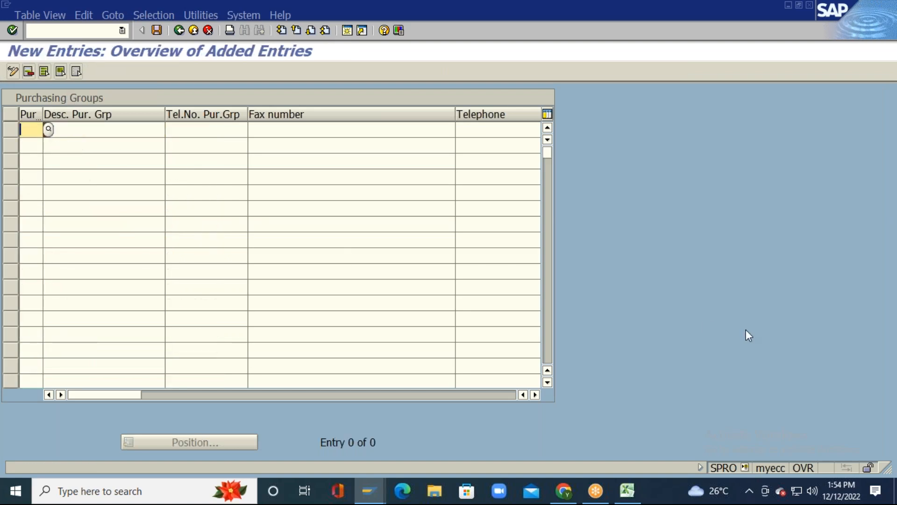
Step: In Excel, enter group codes '00N, '00M and '00Z in cells AJ93 to AJ95
key("alt+Tab")
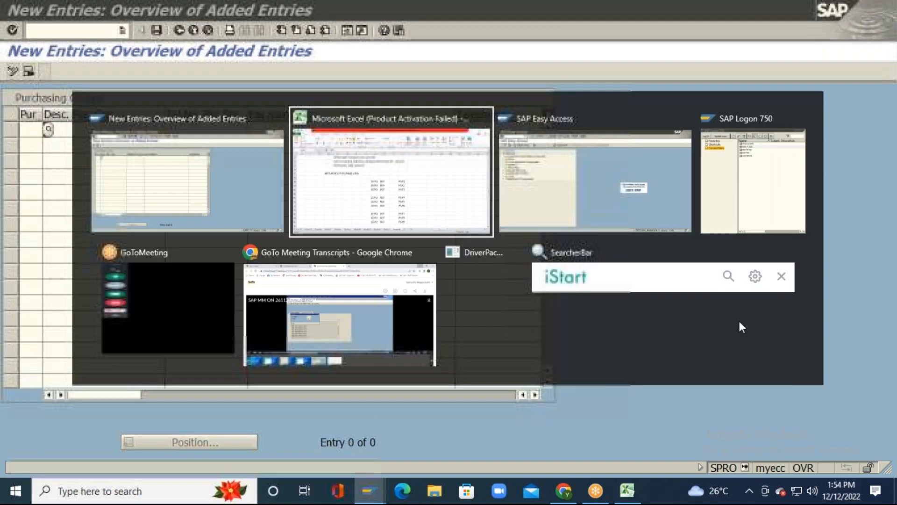
scroll(731, 323, "down", 4)
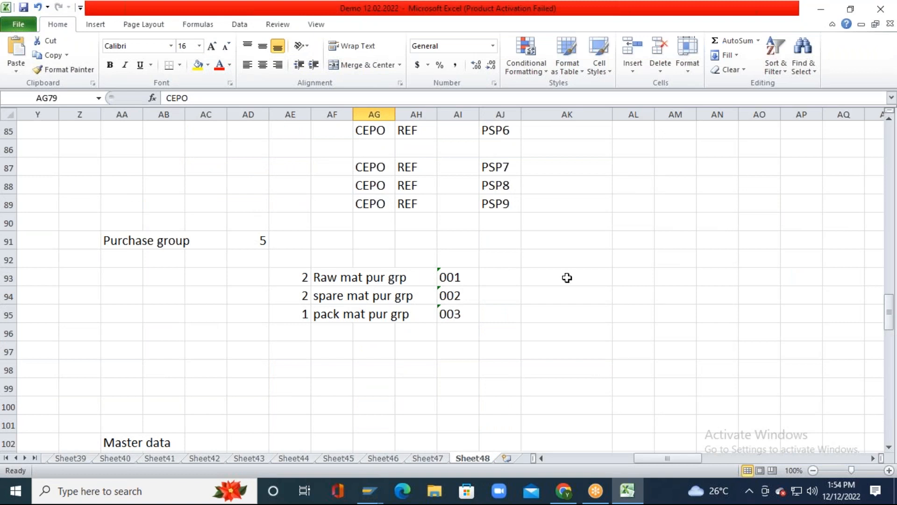
left_click(518, 277)
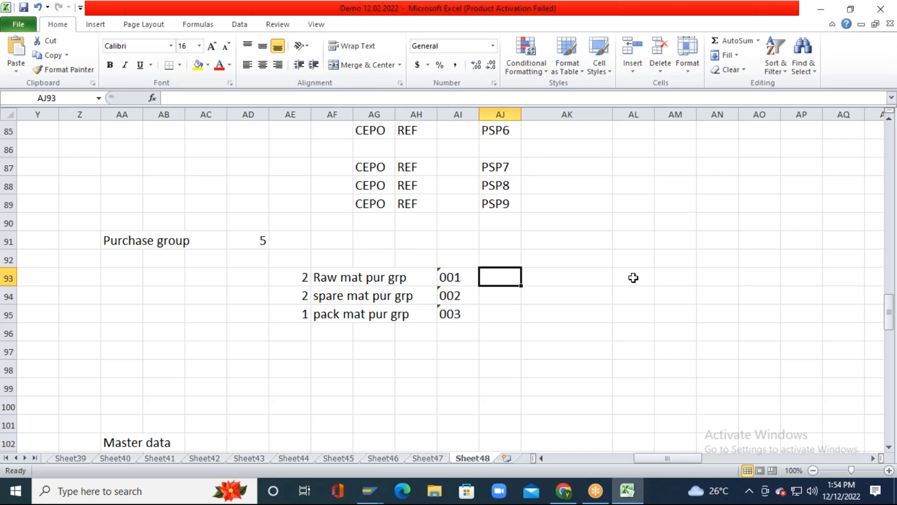
type("'0")
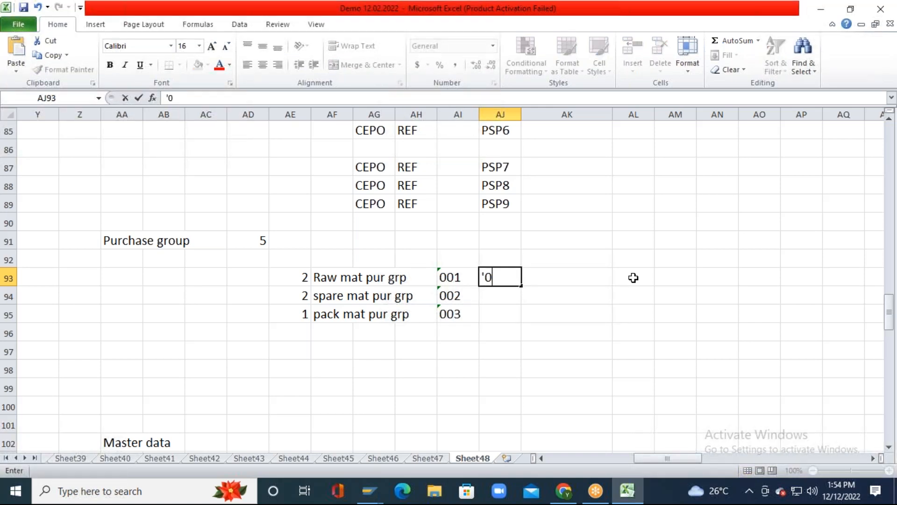
type("0N")
key("Return")
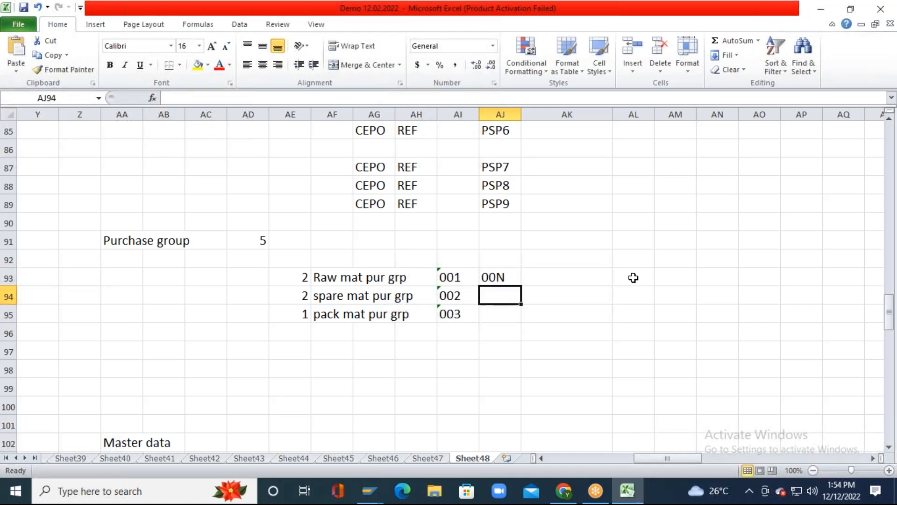
type("'00M")
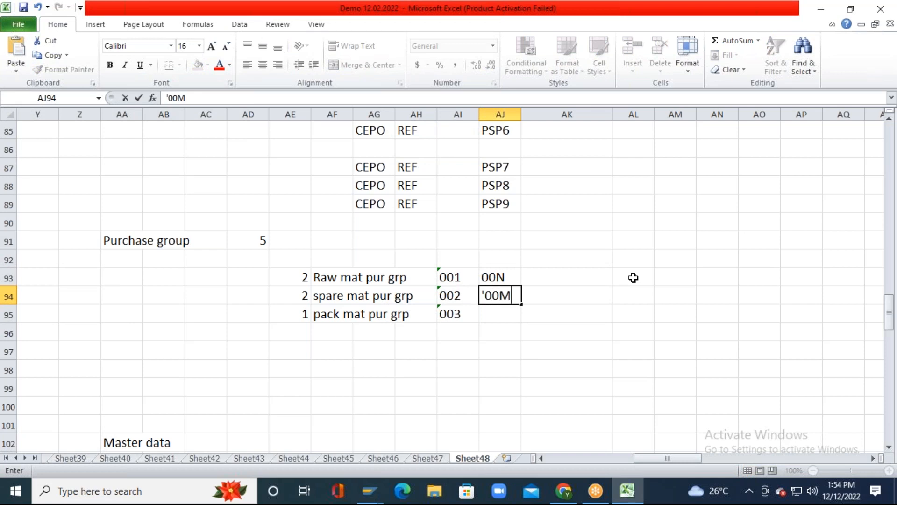
key("Return")
type(";")
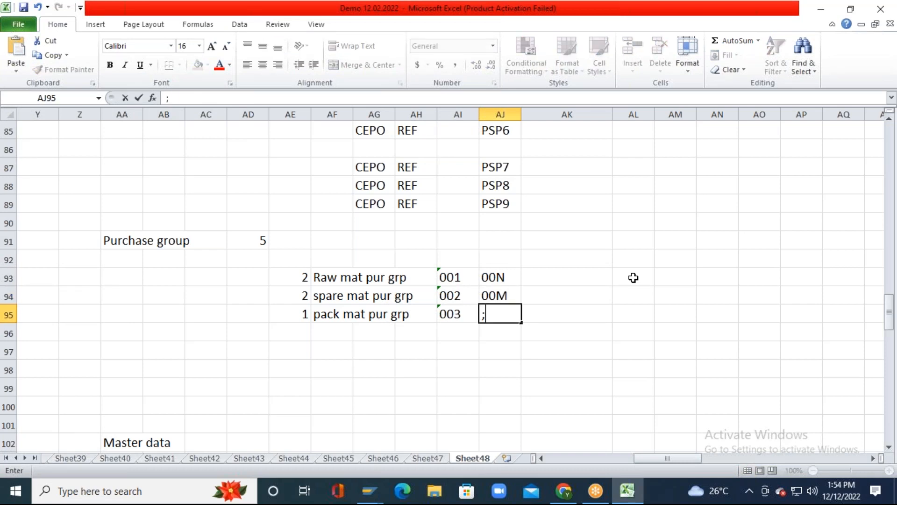
key("BackSpace")
type("'00")
type("Z")
key("Return")
Step: Copy codes 00N, 00M, 00Z into the Pur column of SAP's new entries table
key("Up")
key("Up")
key("Up")
key("shift+Down")
key("shift+Down")
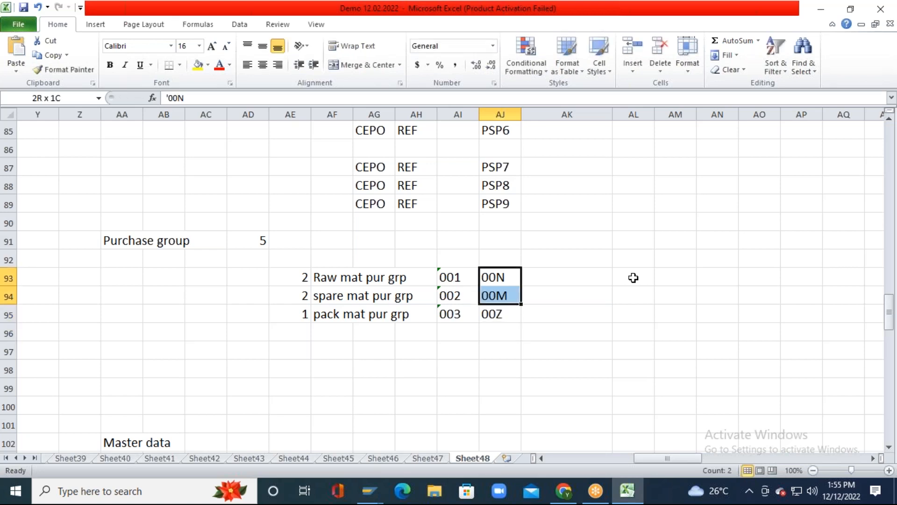
key("ctrl+c")
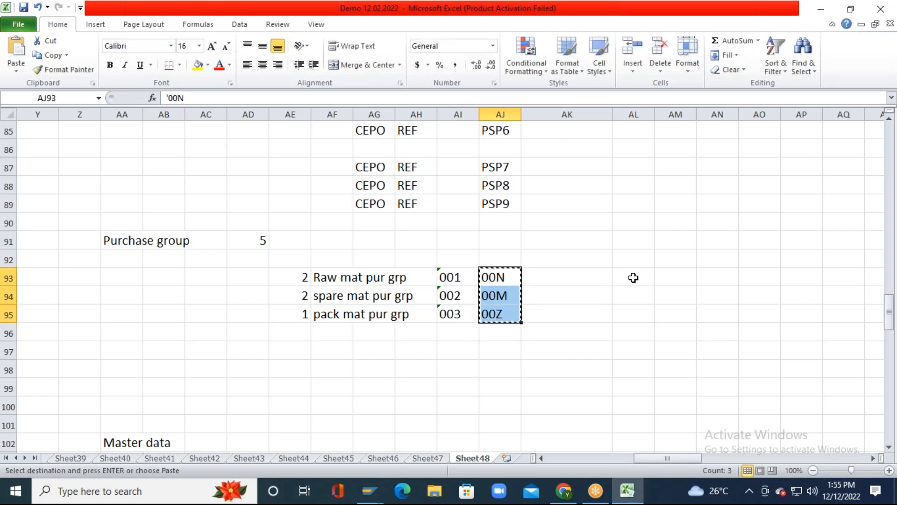
key("alt+Tab")
key("ctrl+v")
key("Tab")
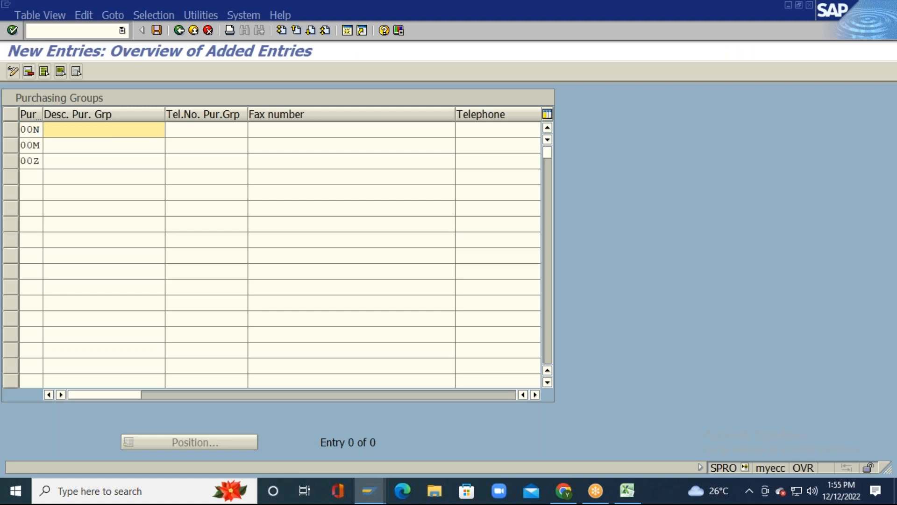
Step: Copy the three group descriptions from Excel cells AF93:AF95
key("alt+Tab")
key("Left")
key("Left")
key("Left")
key("Left")
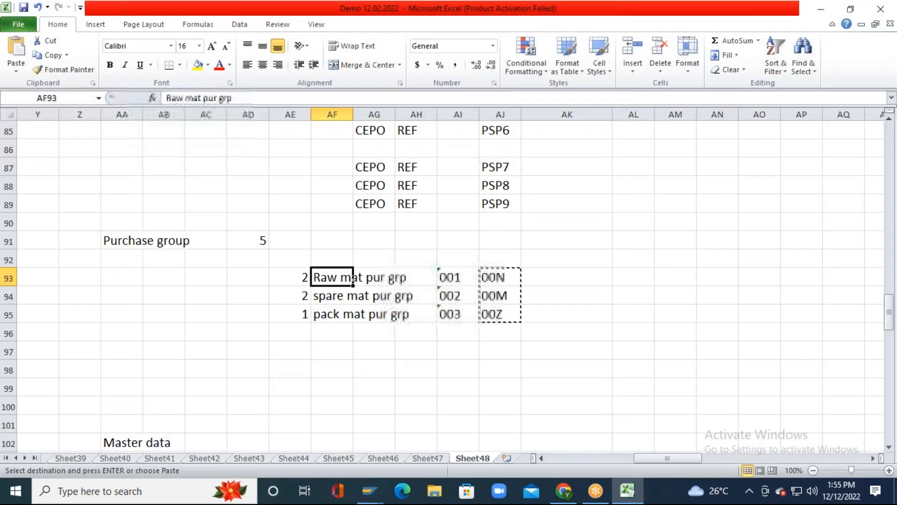
key("shift+Down")
key("shift+Down")
key("ctrl+c")
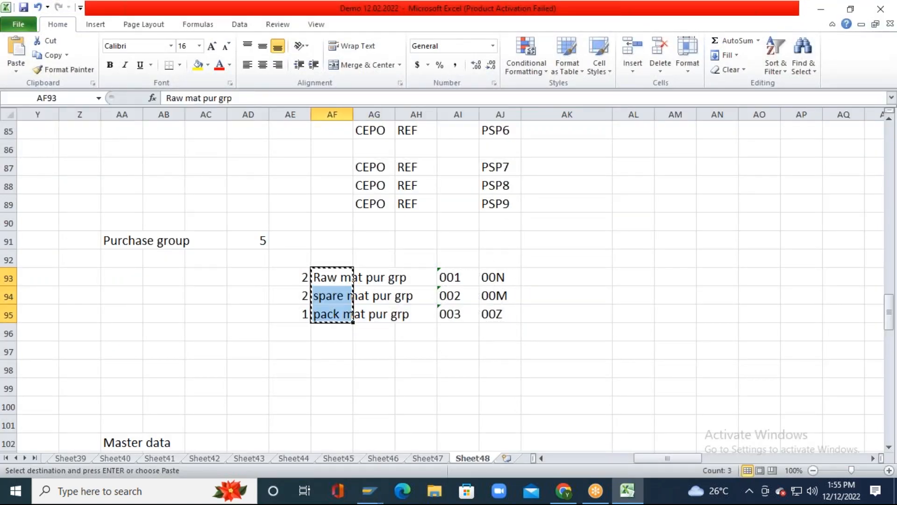
key("alt+Tab")
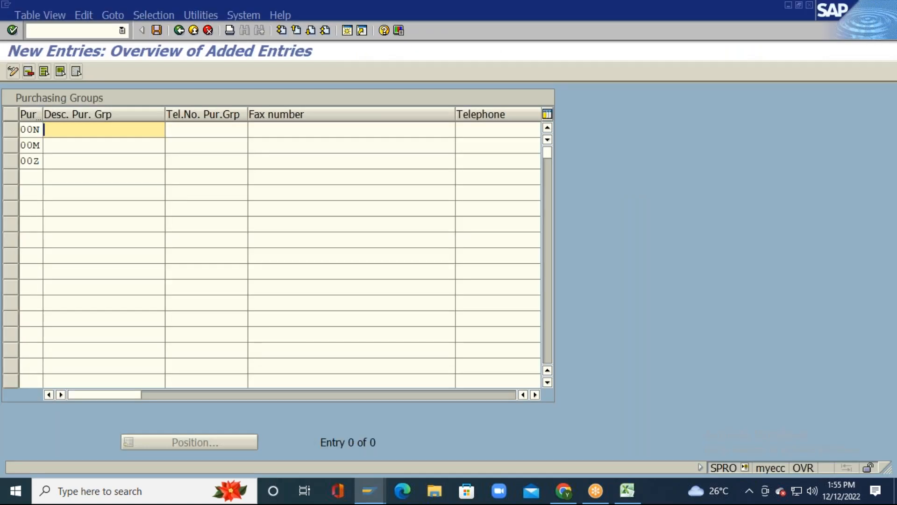
Step: Paste the descriptions and give groups 00N, 00M and 00Z group phone 2222222
key("ctrl+v")
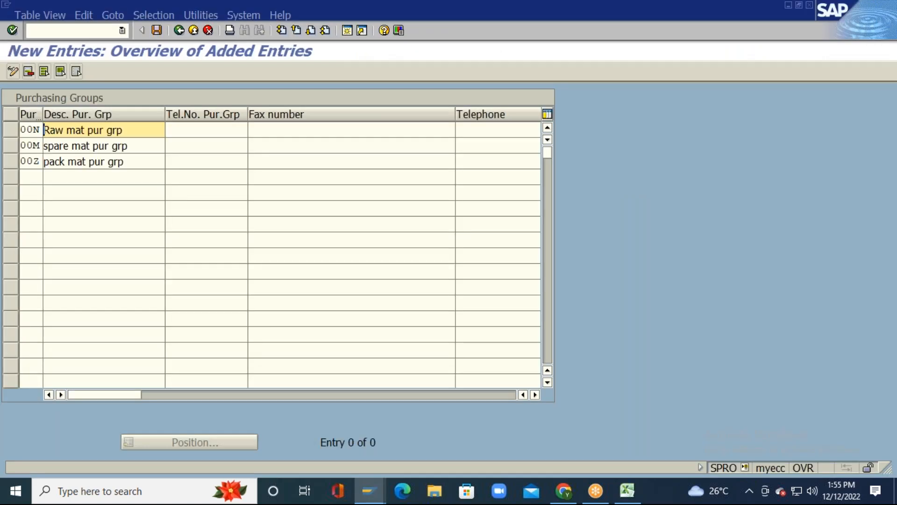
left_click(208, 129)
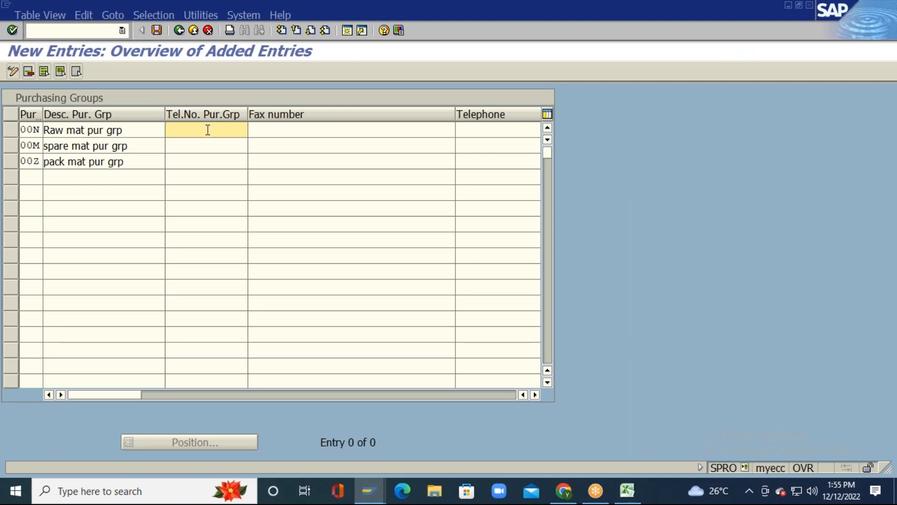
key("Down")
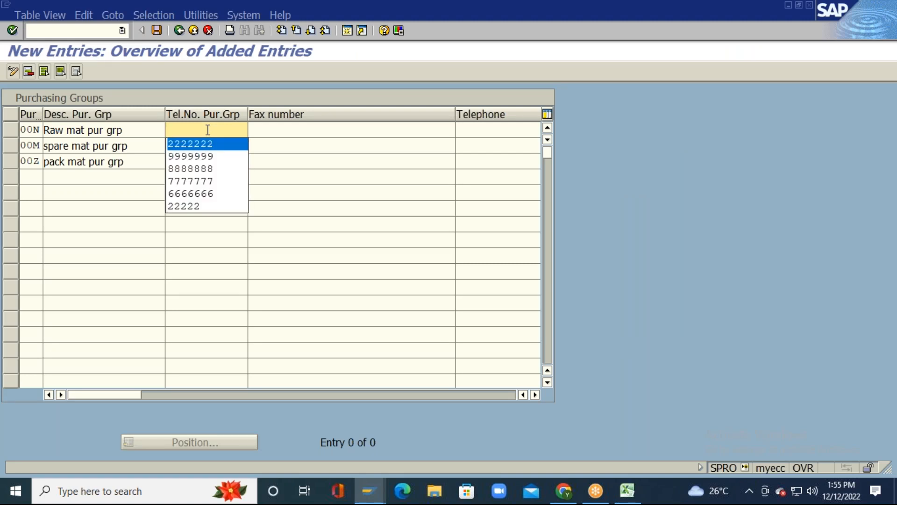
key("Return")
key("Down")
key("Down")
key("Return")
key("Down")
key("Down")
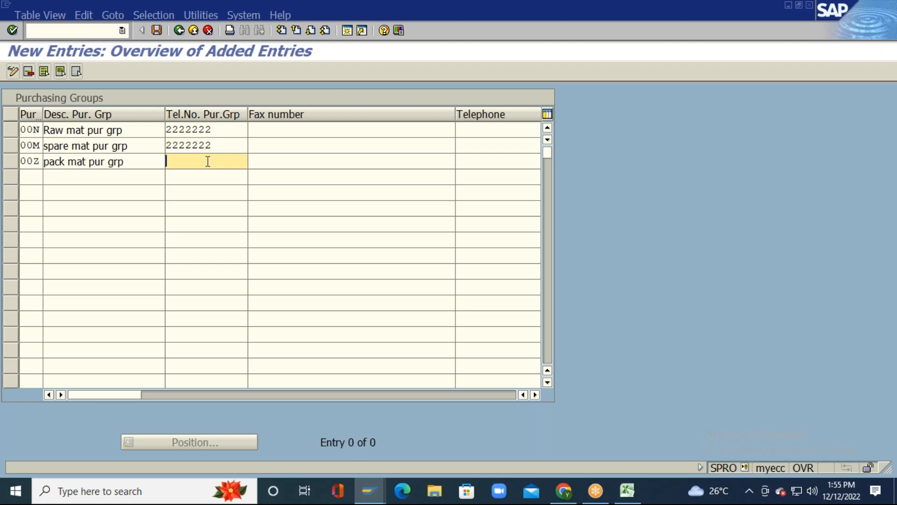
key("Return")
key("Up")
key("Up")
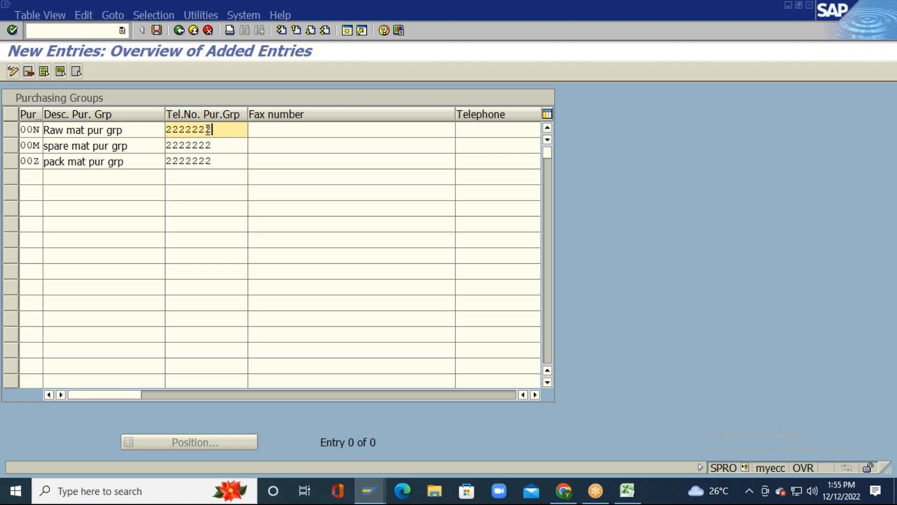
left_click(353, 130)
key("Down")
key("Down")
key("Return")
left_click(353, 146)
key("Down")
key("Down")
key("Return")
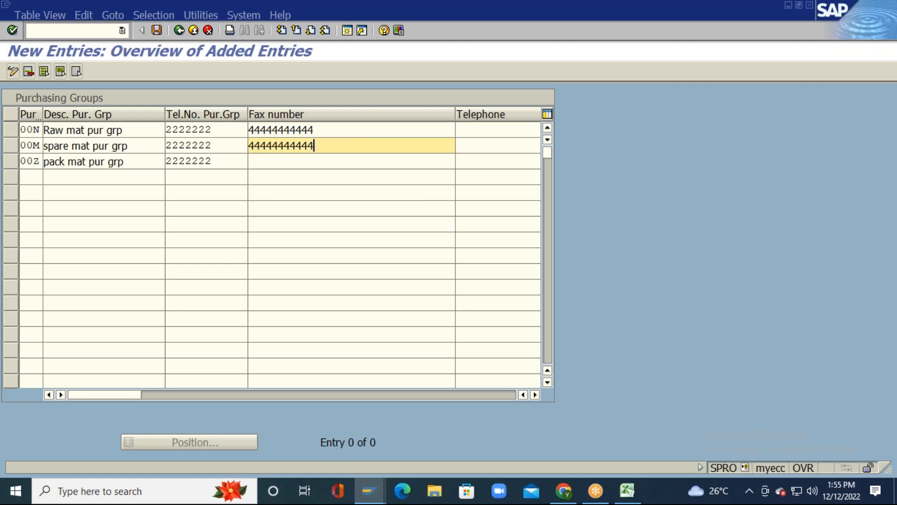
left_click(353, 162)
key("Down")
key("Down")
key("Return")
left_click(353, 145)
left_click(352, 131)
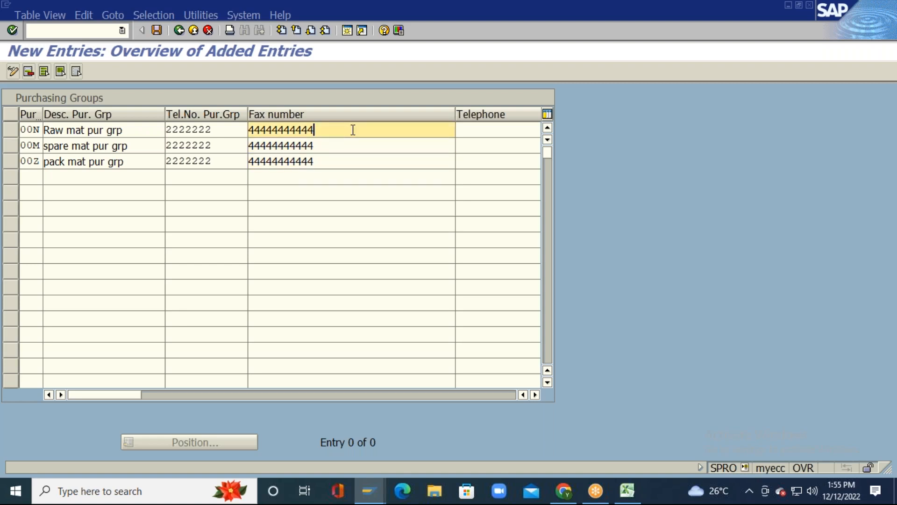
Step: Fill telephone 444444 for purchasing groups 00N, 00M and 00Z
key("Tab")
key("Down")
key("Return")
key("Down")
key("Down")
key("Return")
key("Down")
key("Down")
key("Return")
left_click(434, 131)
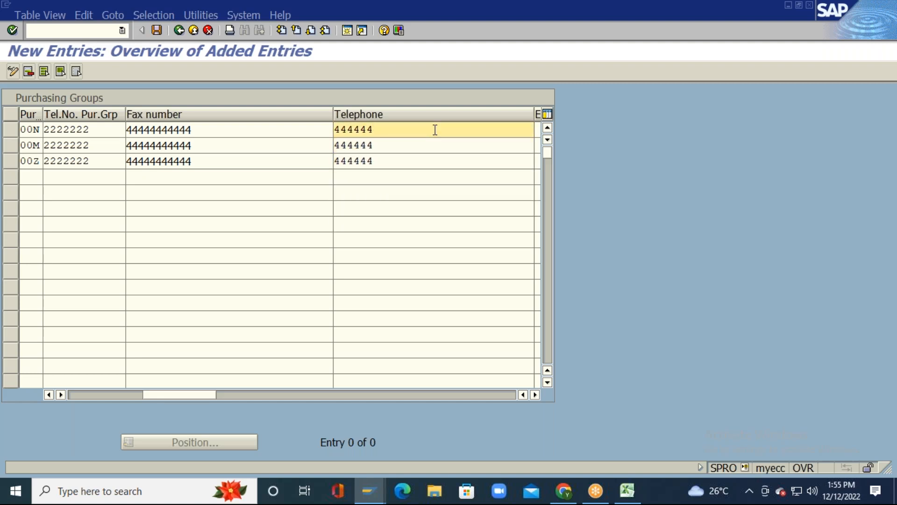
Step: Fill extension 4444 for all three purchasing groups
key("Tab")
key("Down")
key("Return")
key("Down")
key("Down")
key("Return")
left_click(487, 162)
key("Down")
key("Return")
left_click(487, 146)
left_click(487, 130)
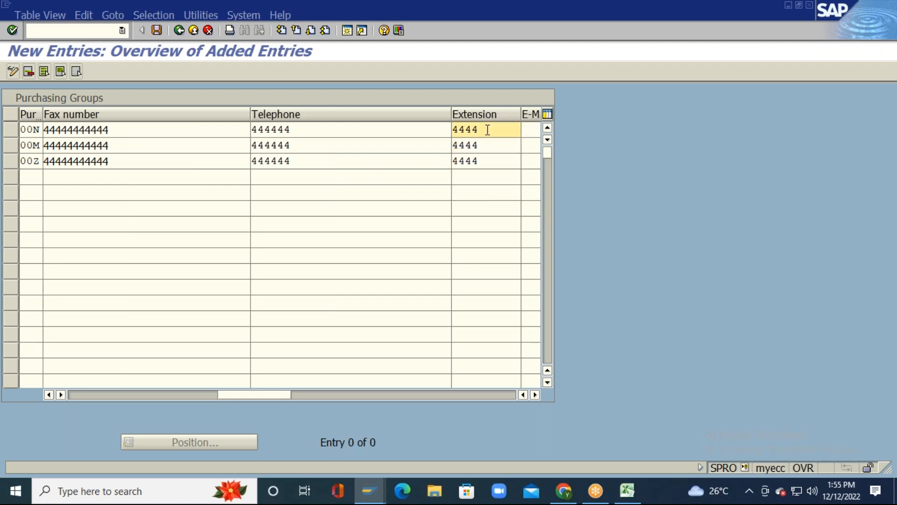
key("Tab")
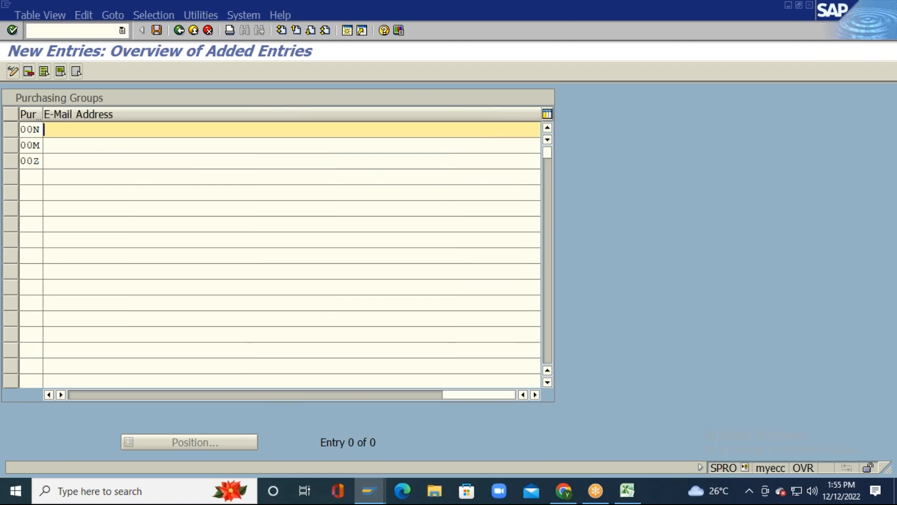
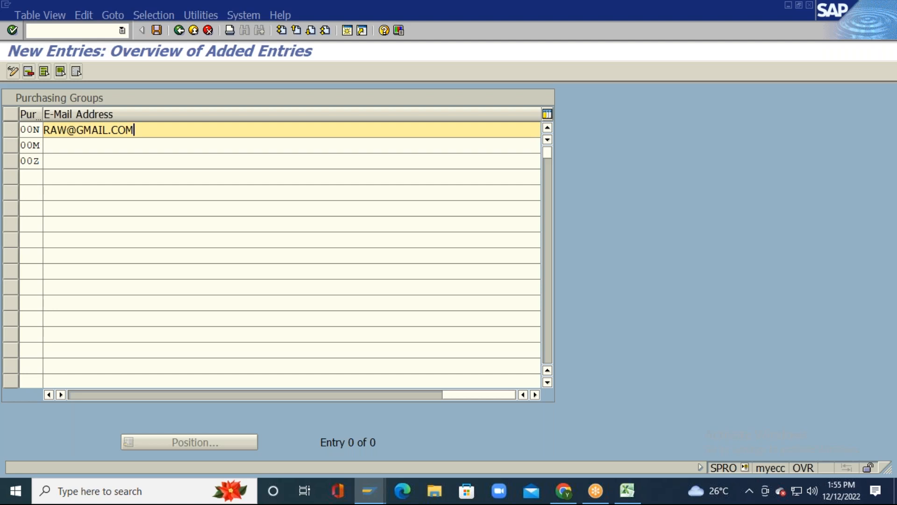
Step: Enter an e-mail address for each of groups 00N, 00M and 00Z, then validate the entries
key("Down")
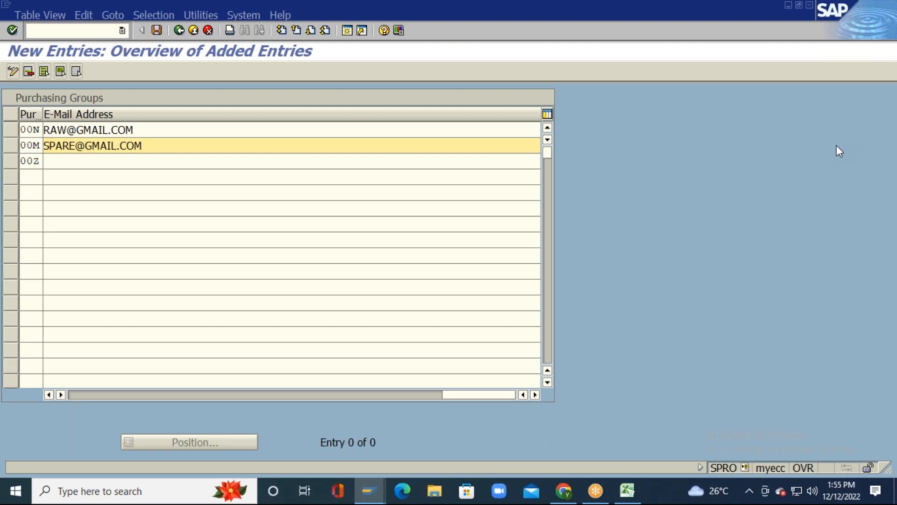
key("Down")
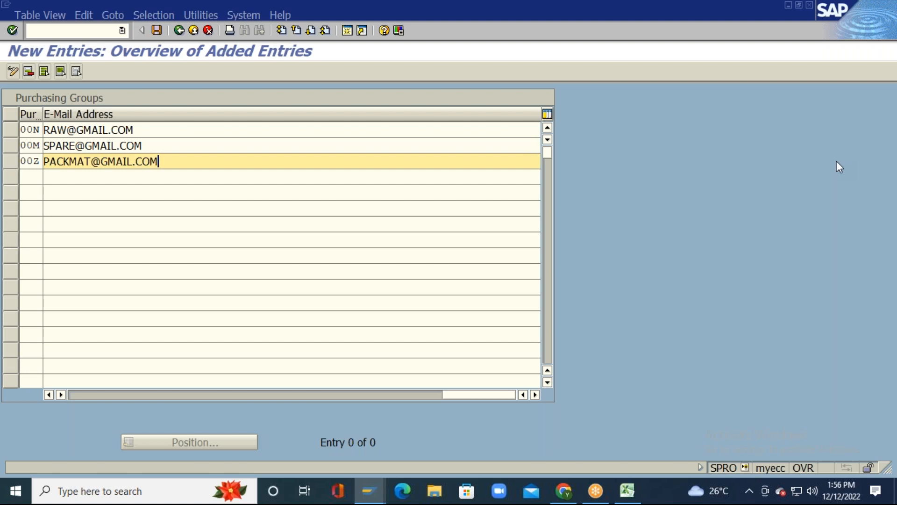
key("Return")
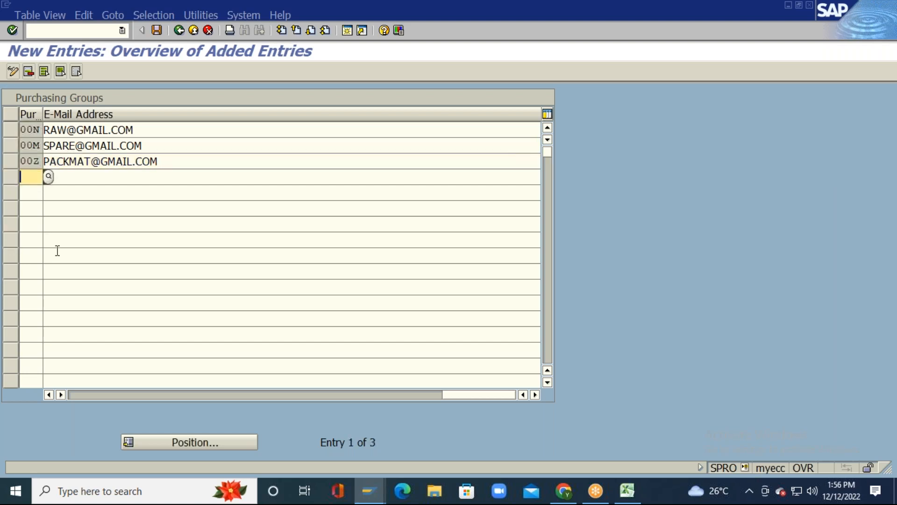
left_click(82, 396)
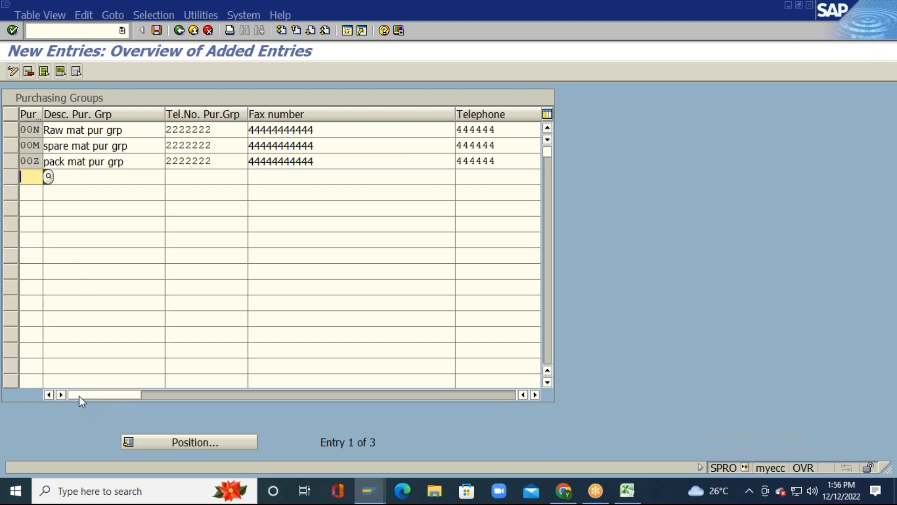
Step: Save the groups under a new request described 'PUR GRP Configuration for Tata Group.'
left_click(156, 30)
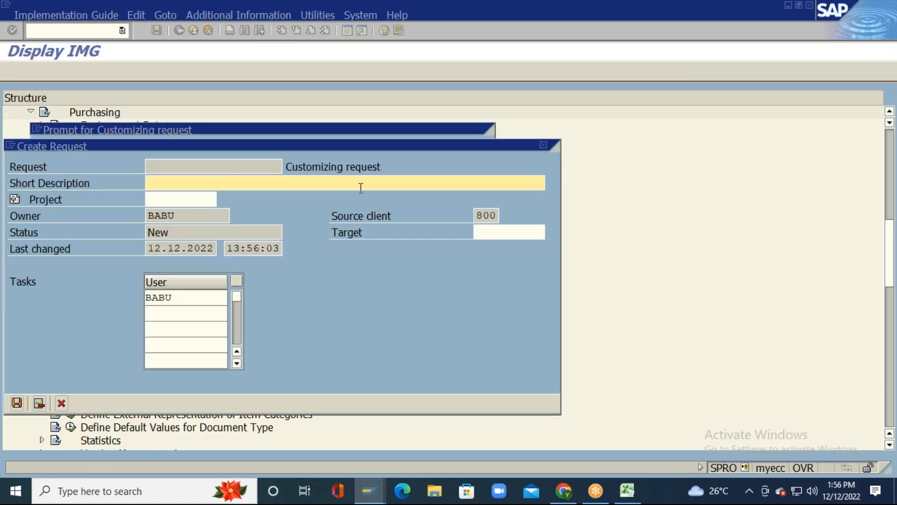
left_click(97, 223)
type("PUR GR")
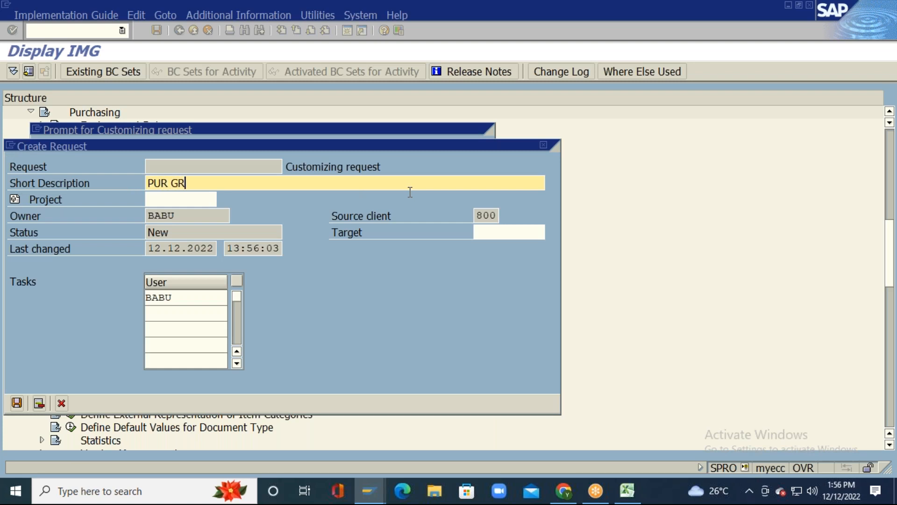
type("P Configuration for")
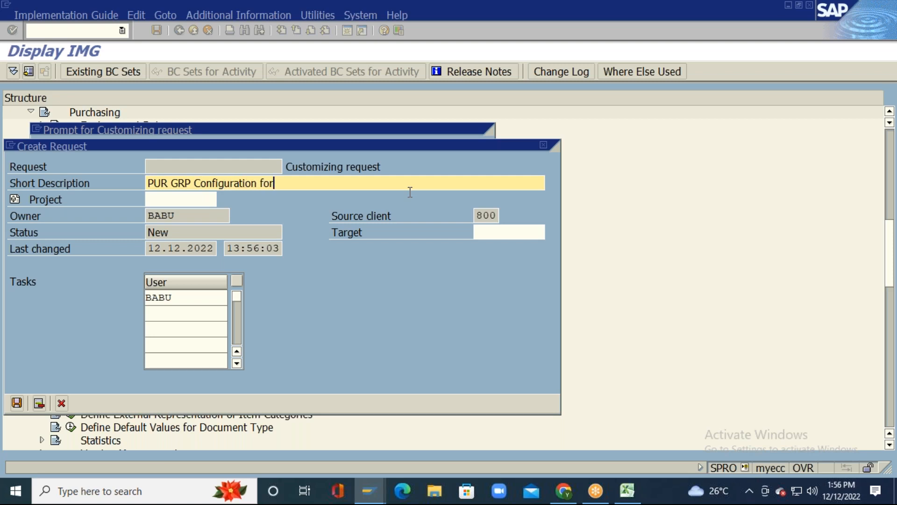
type(" Tata Group.")
key("Return")
key("Return")
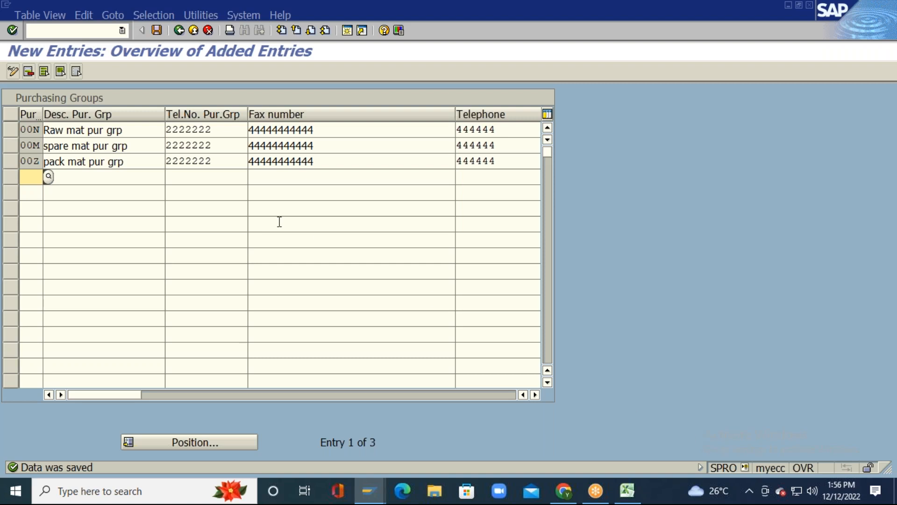
Step: Save again, then exit the entries screen and implementation guide back to SAP Easy Access
left_click(156, 29)
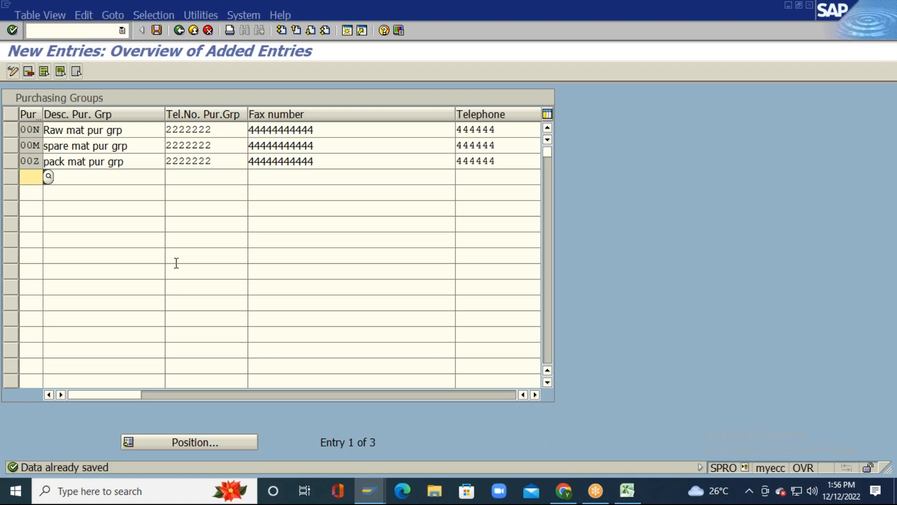
left_click(193, 30)
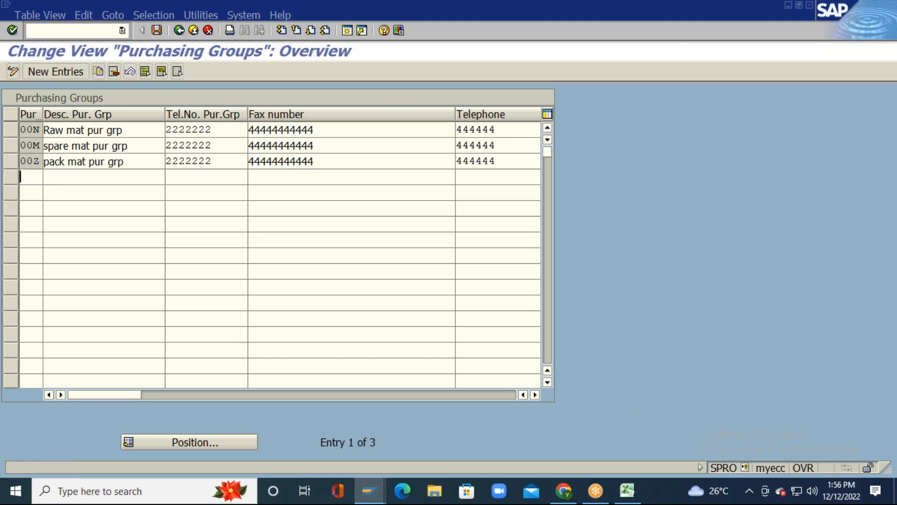
left_click(179, 32)
left_click(178, 31)
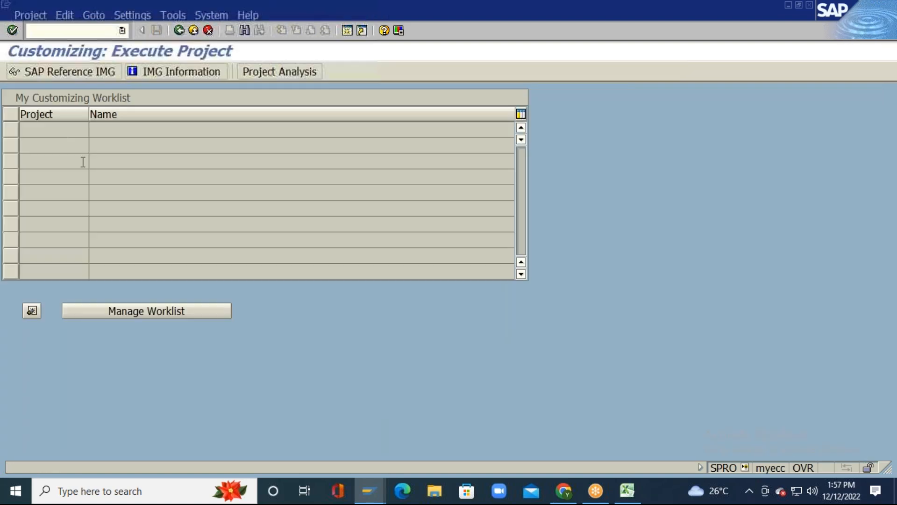
left_click(177, 32)
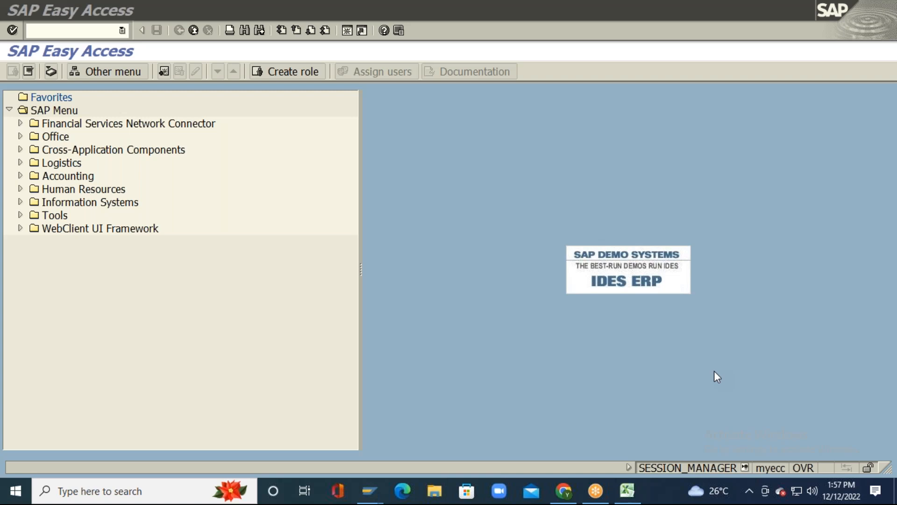
Step: Return to Excel and scroll Sheet48 up to the TP10–TP13 plant and storage location notes
left_click(629, 497)
key("Escape")
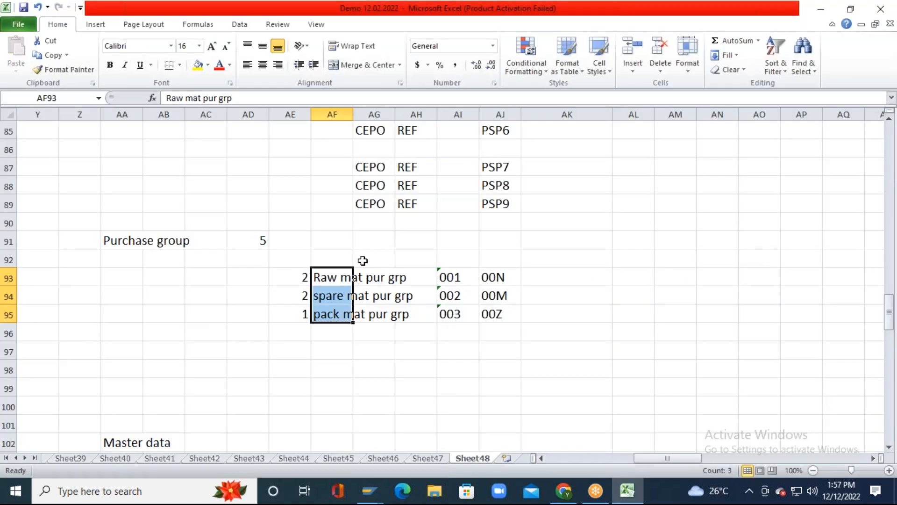
left_click(363, 260)
scroll(374, 253, "up", 2)
scroll(378, 252, "up", 18)
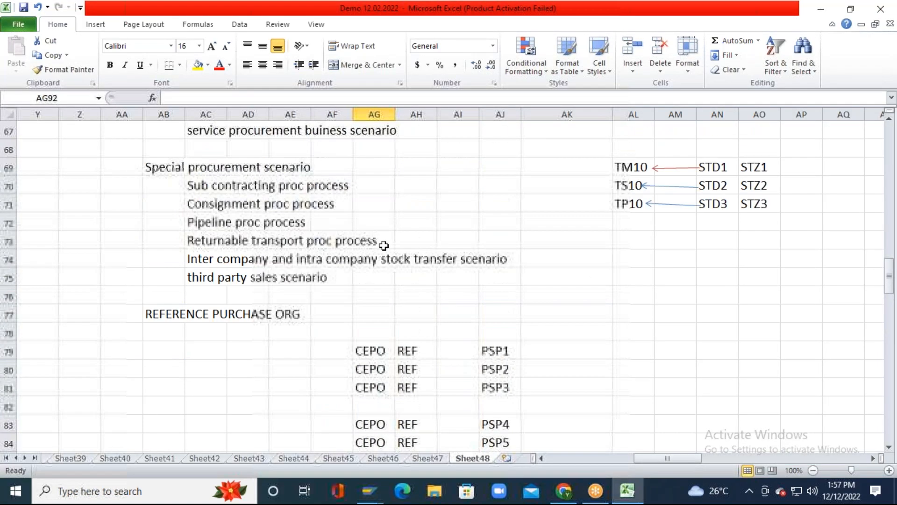
scroll(383, 245, "up", 6)
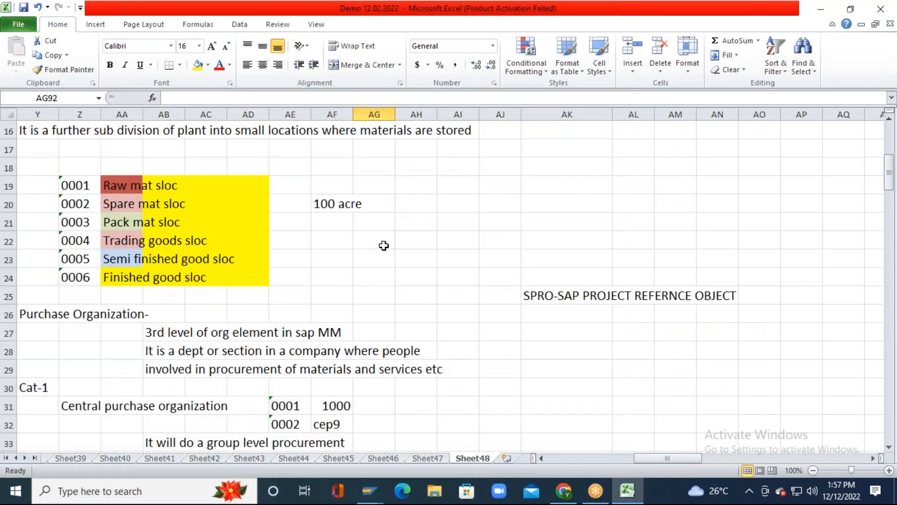
left_click(541, 458)
left_click(540, 458)
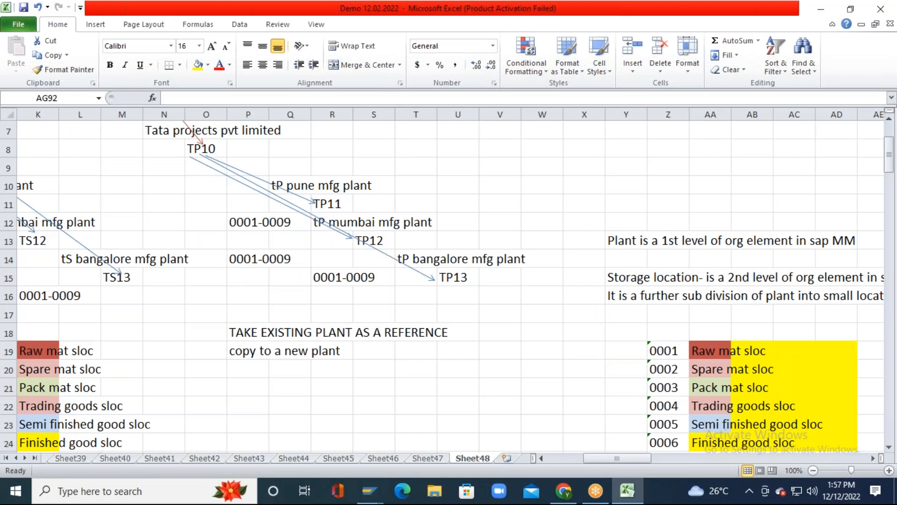
left_click(246, 276)
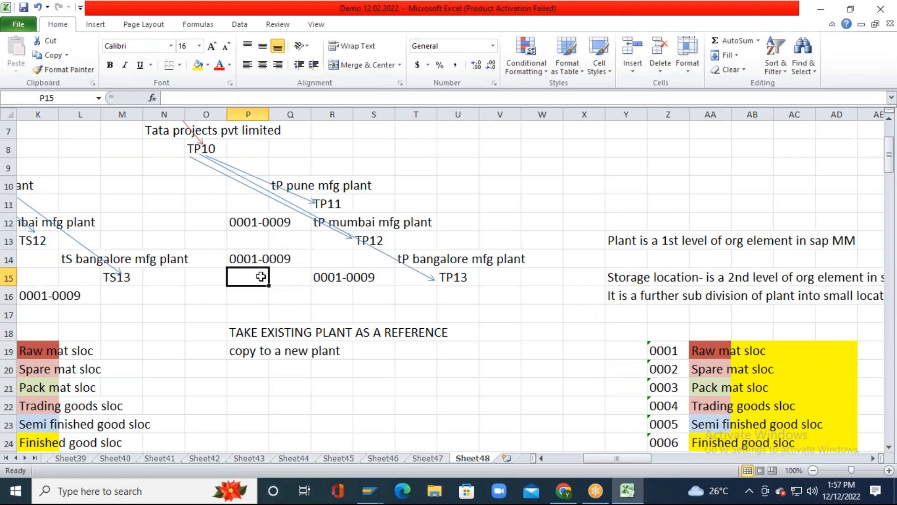
left_click(339, 292)
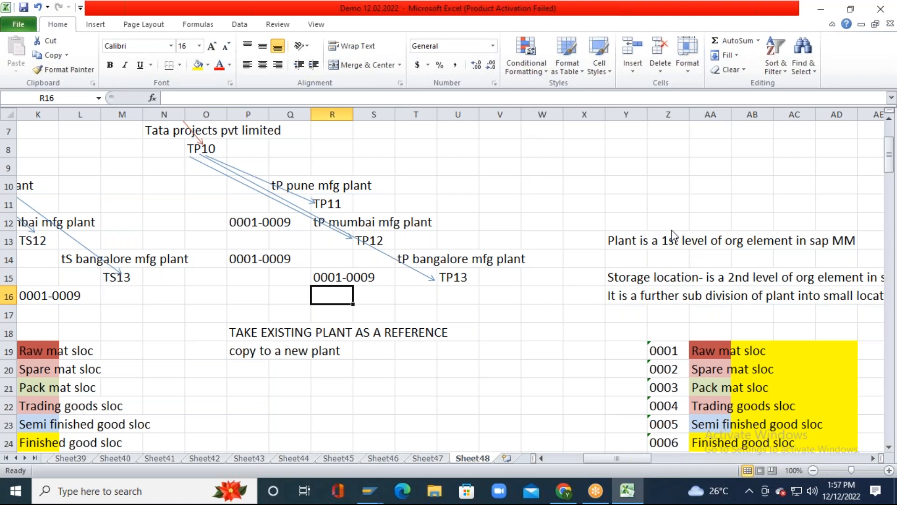
left_click(673, 216)
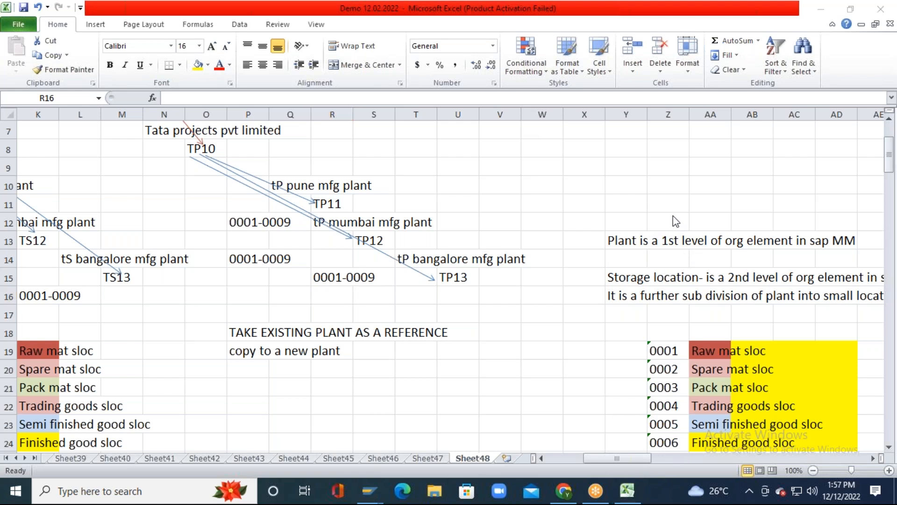